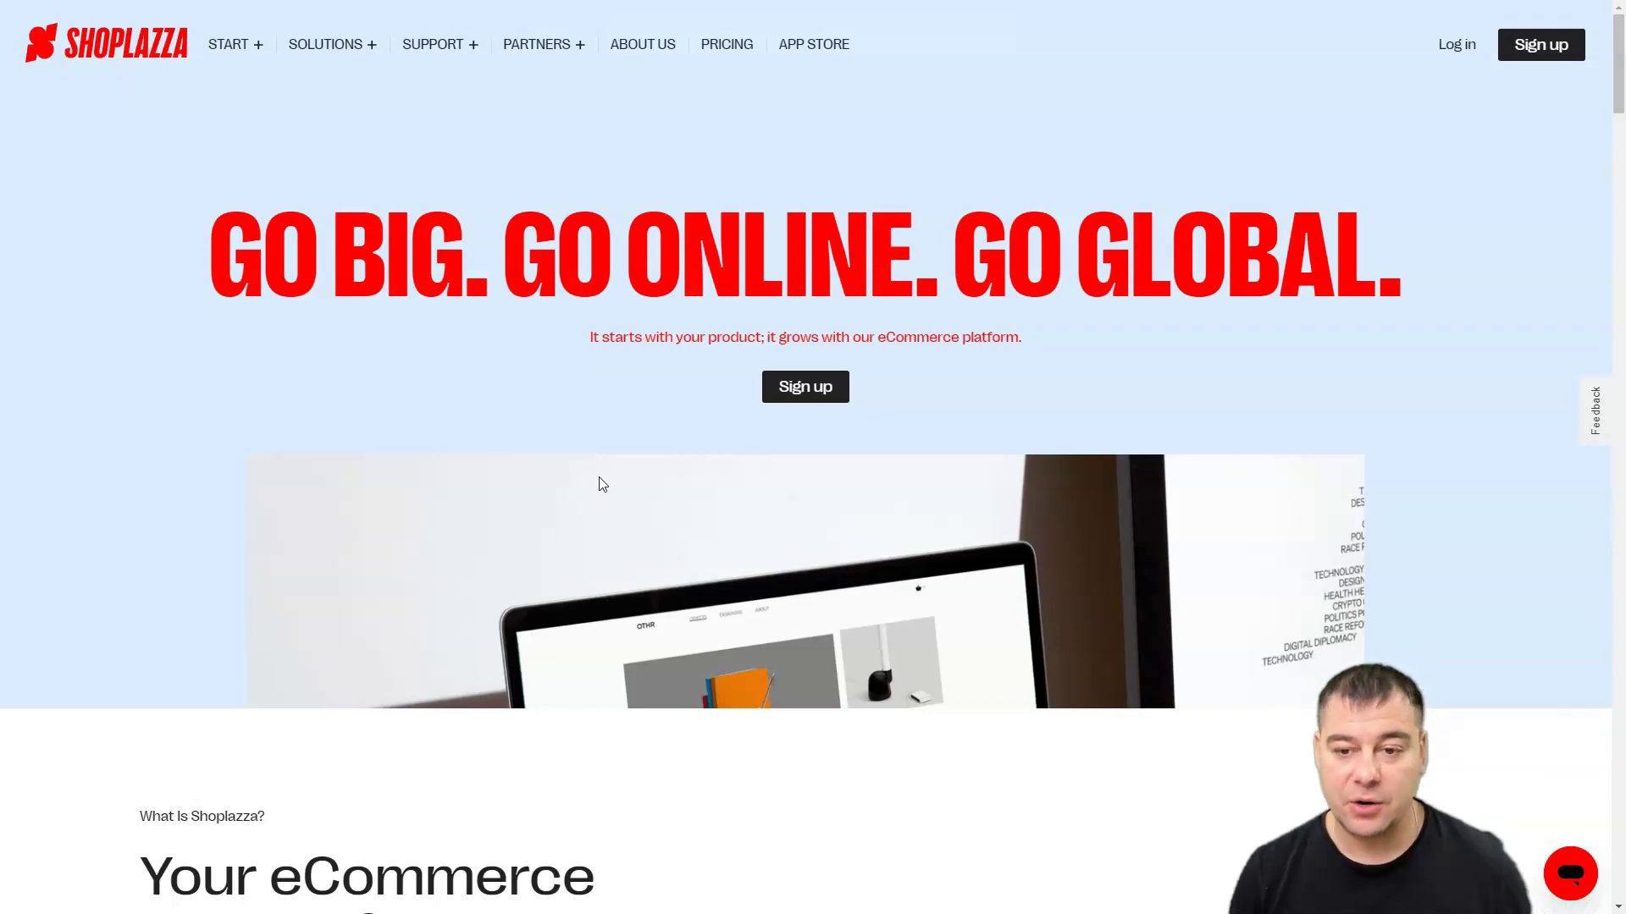
# Browse the Shoplazza homepage and preview the Hero, Boost and Saturn themes
pyautogui.scroll(-5, 598, 476)
pyautogui.scroll(-5, 597, 476)
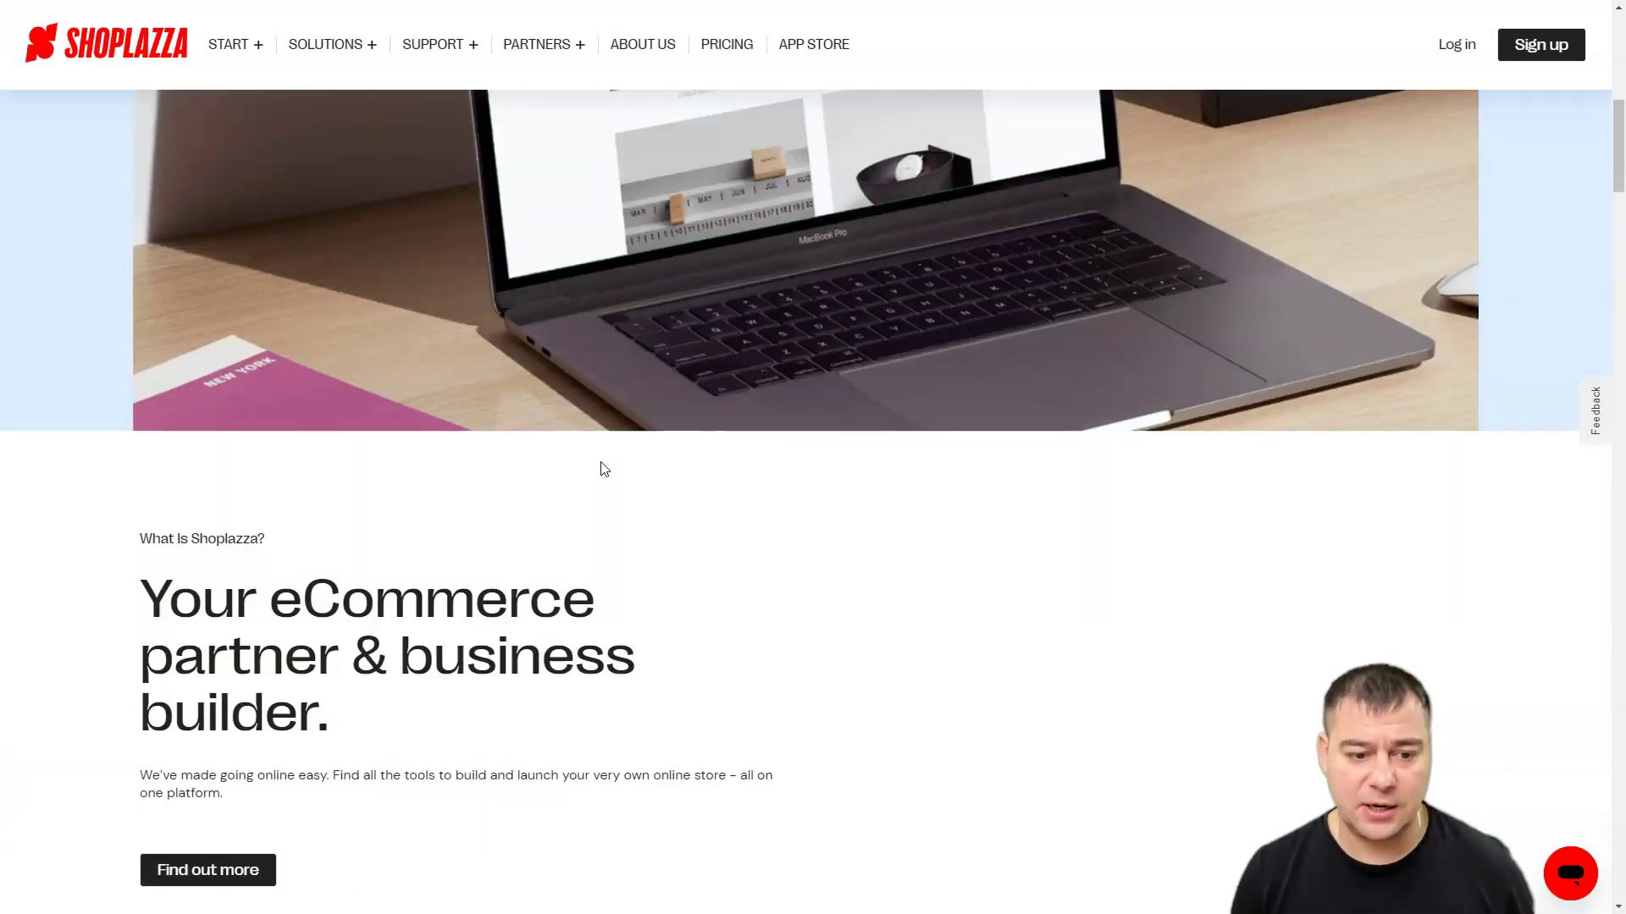
pyautogui.scroll(-3, 604, 470)
pyautogui.scroll(-2, 605, 471)
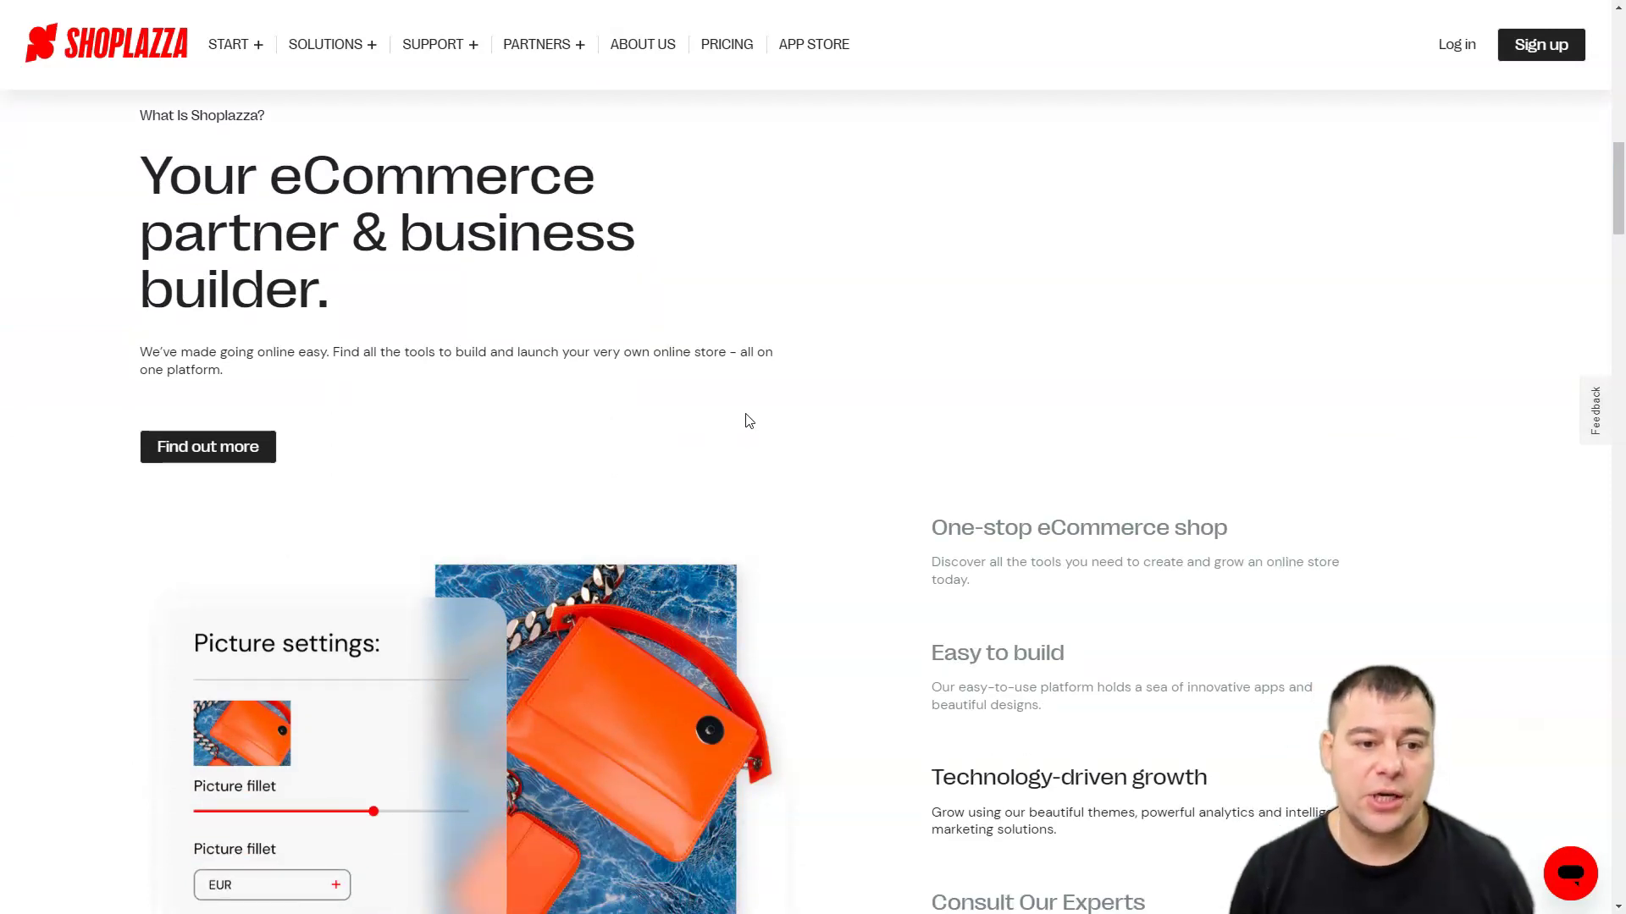
pyautogui.scroll(-2, 749, 434)
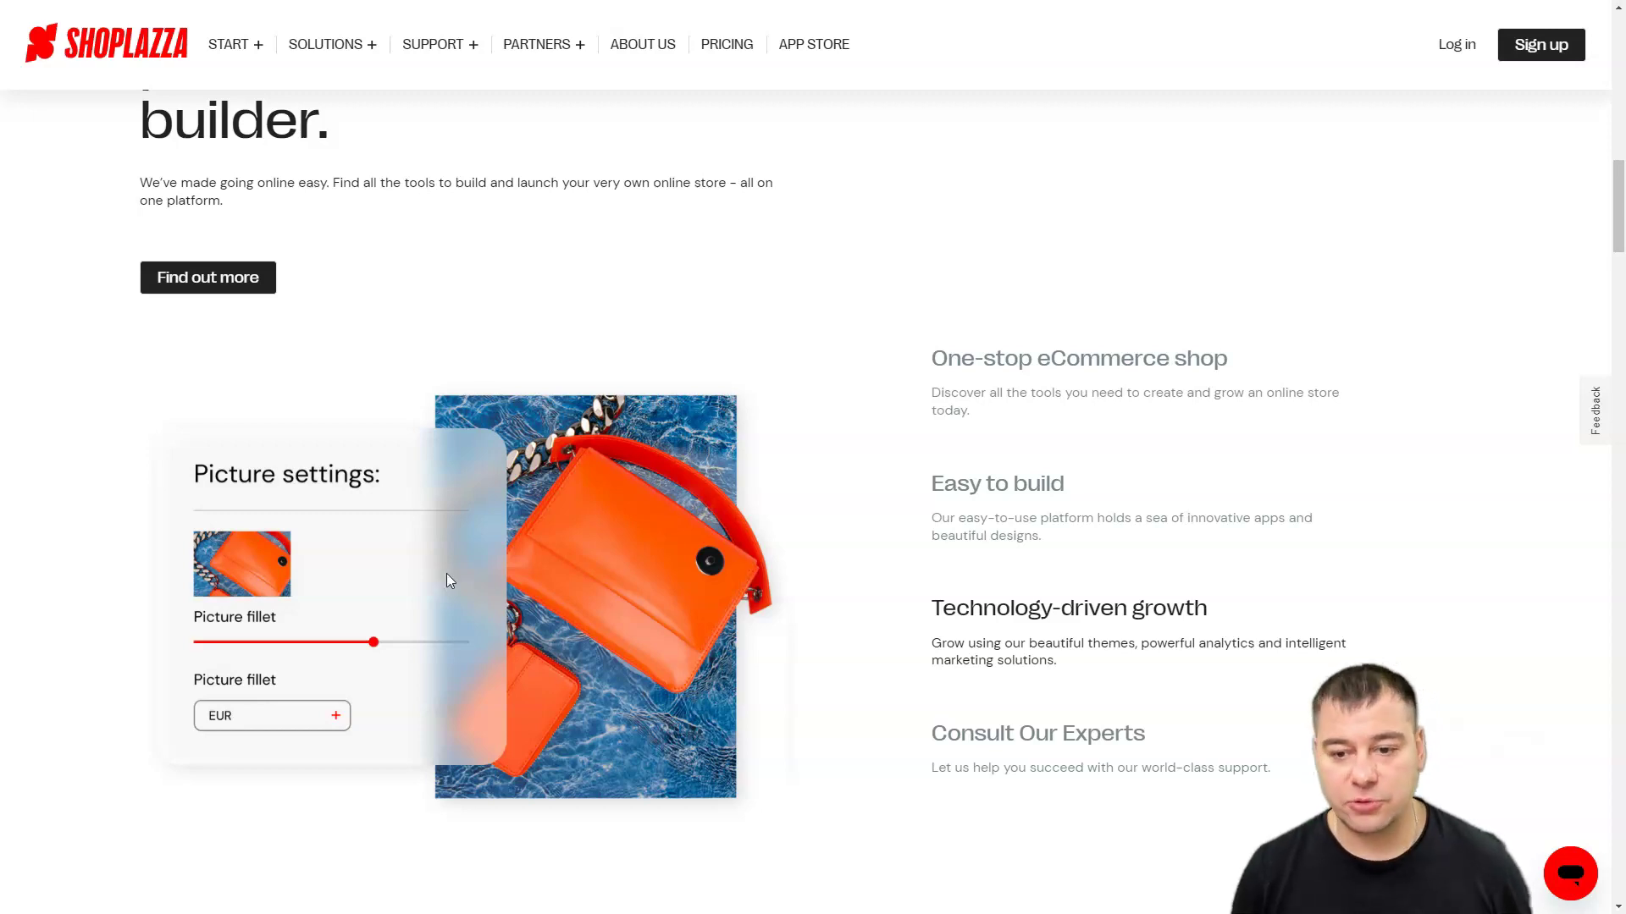
pyautogui.scroll(-1, 708, 574)
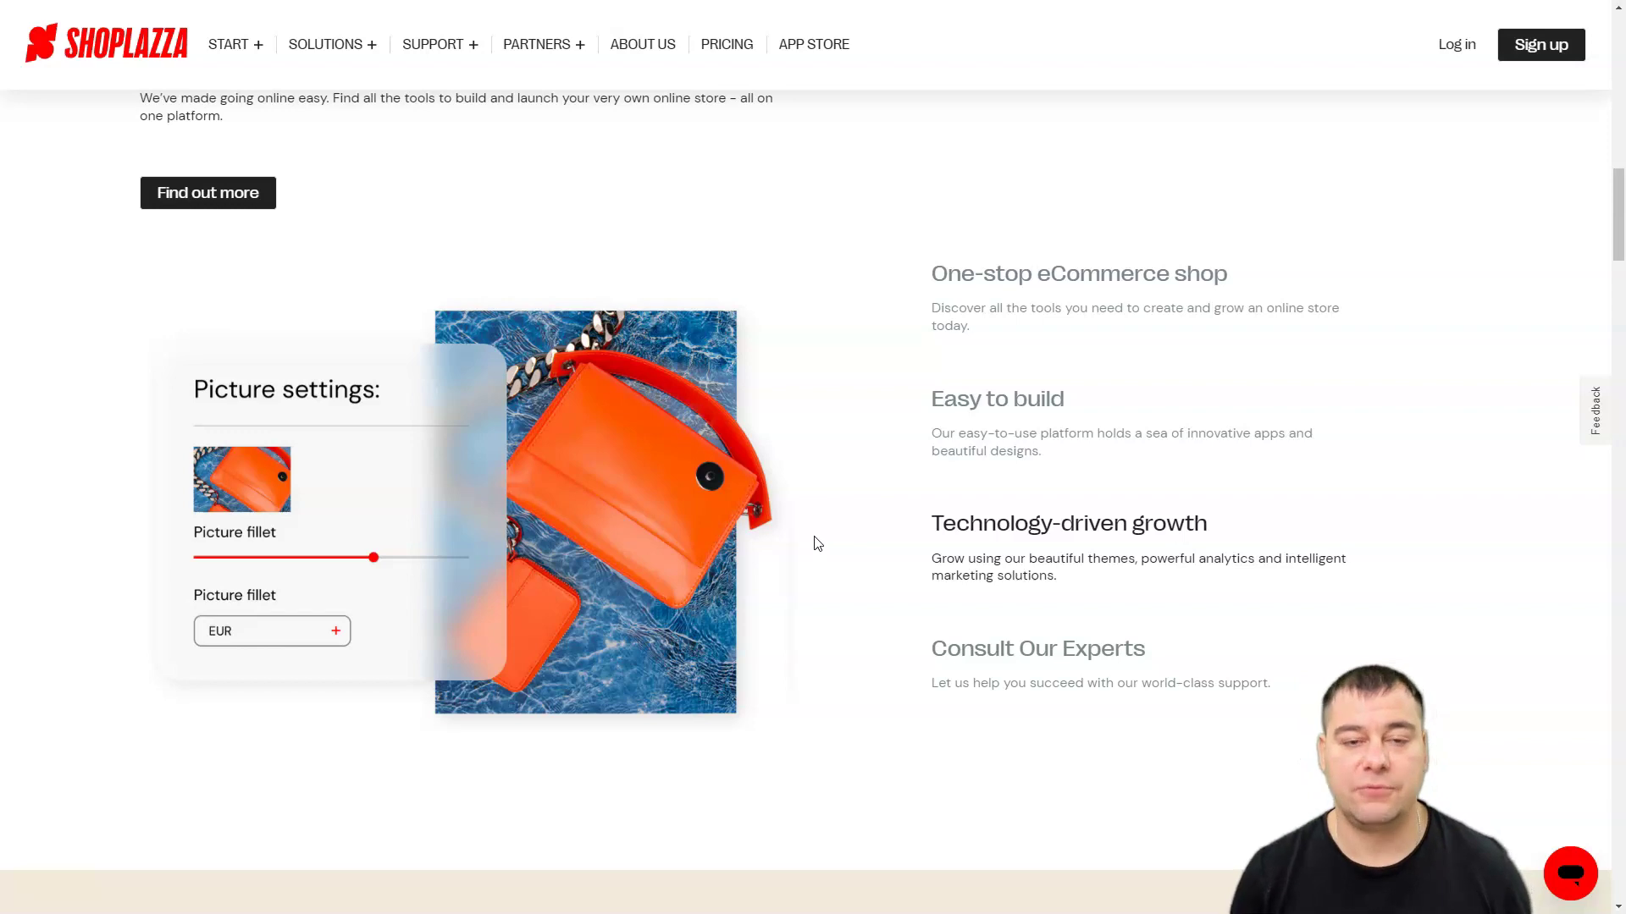
pyautogui.scroll(-5, 825, 542)
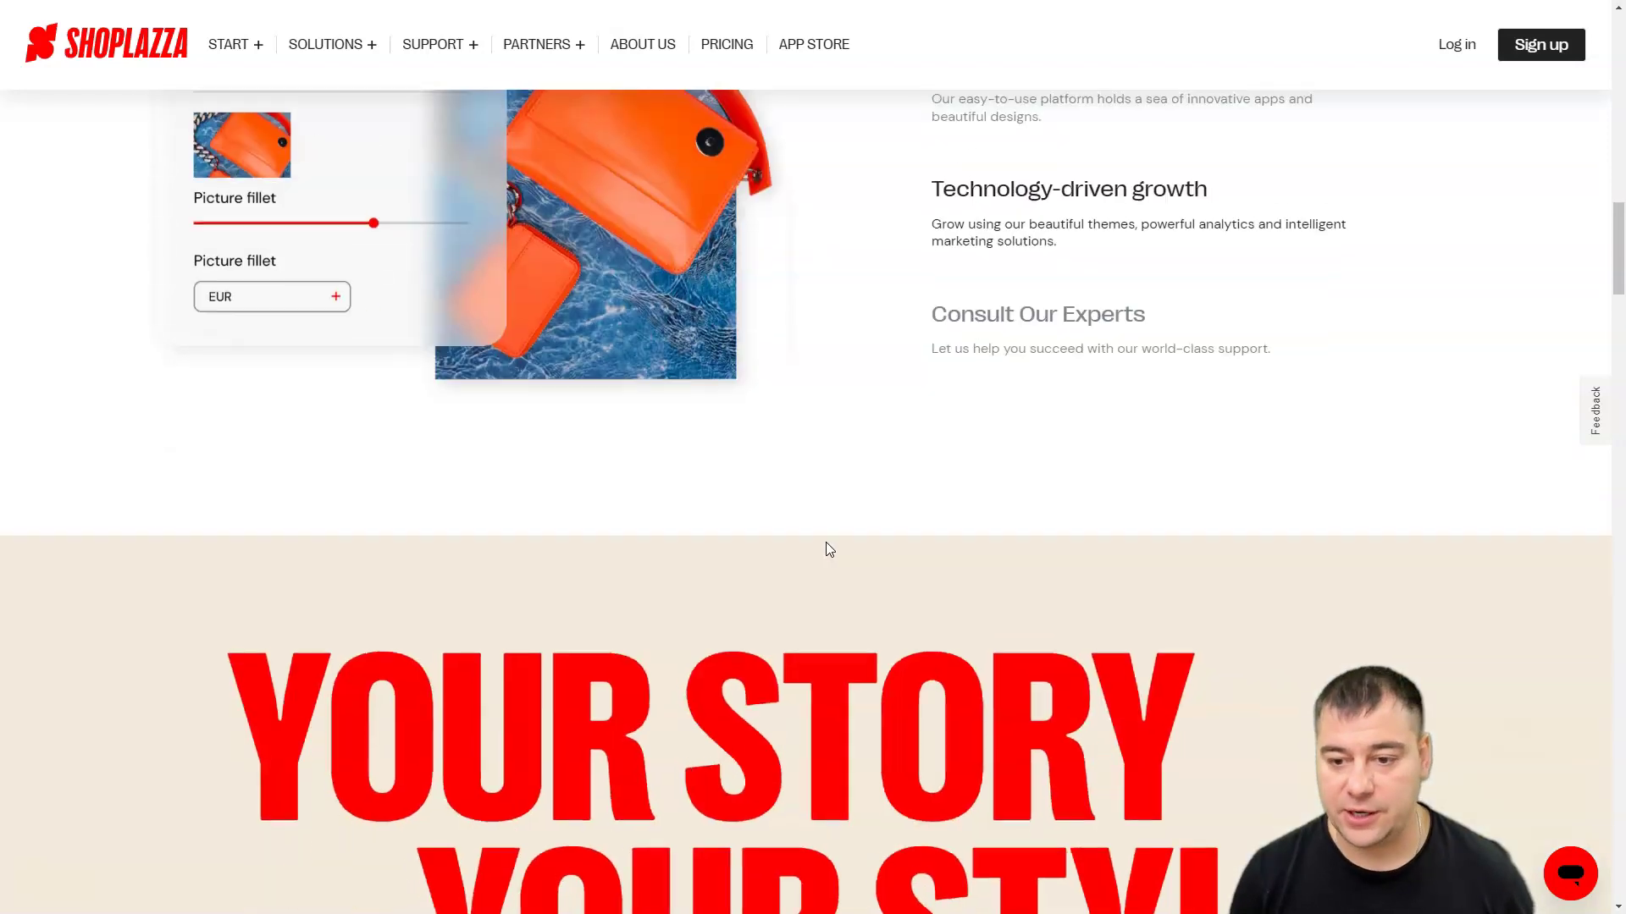
pyautogui.scroll(-10, 835, 546)
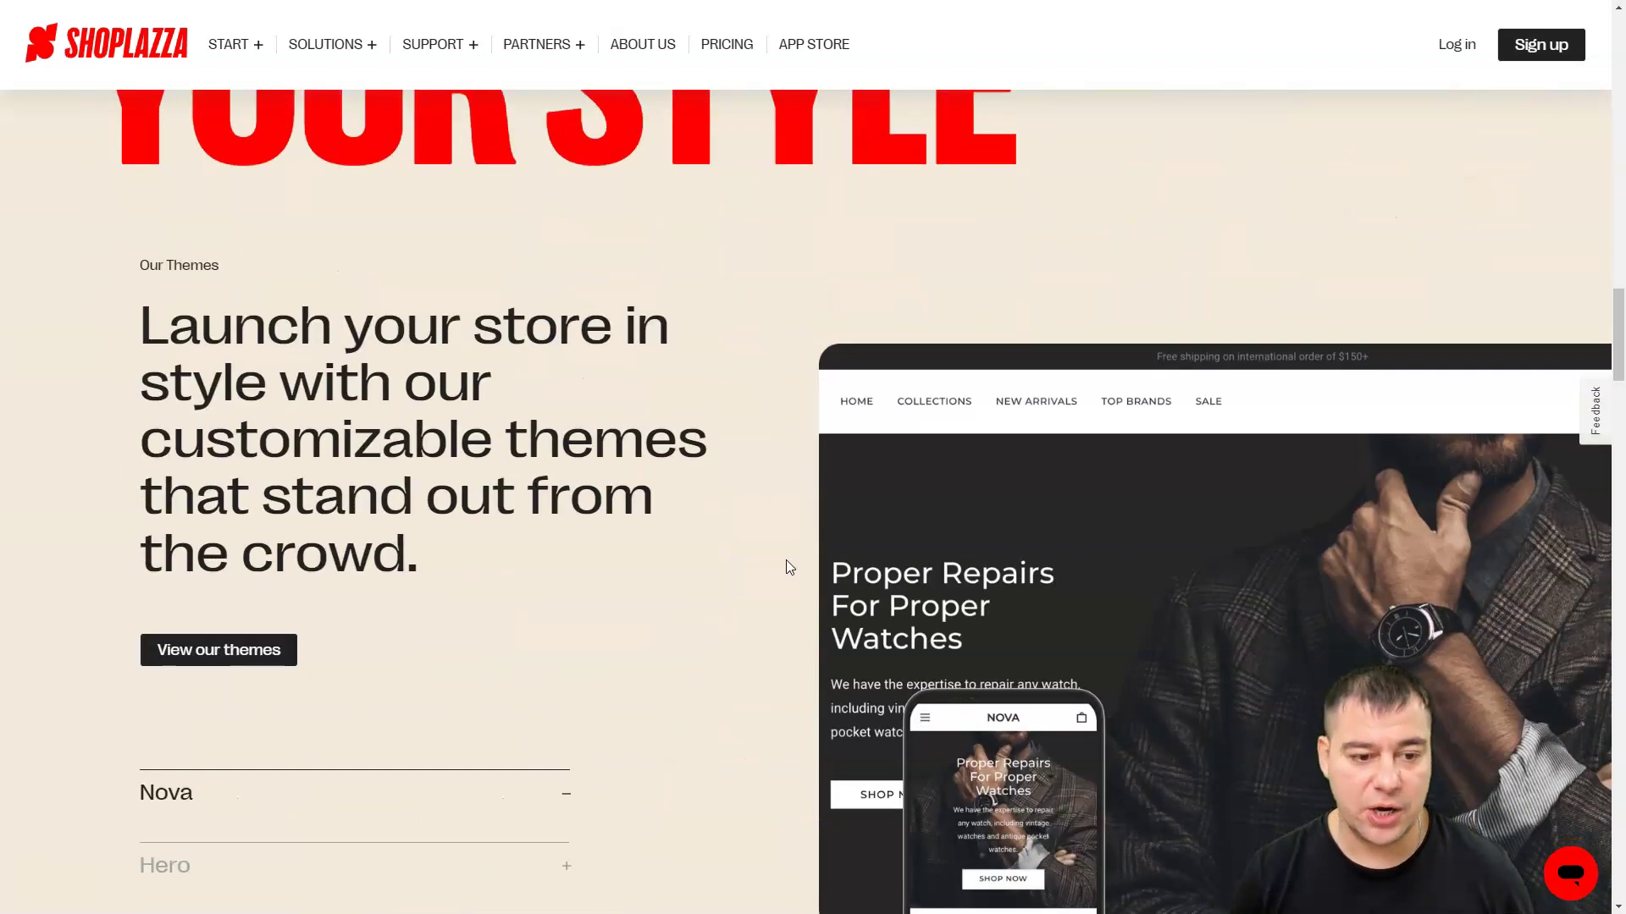
pyautogui.scroll(-2, 785, 573)
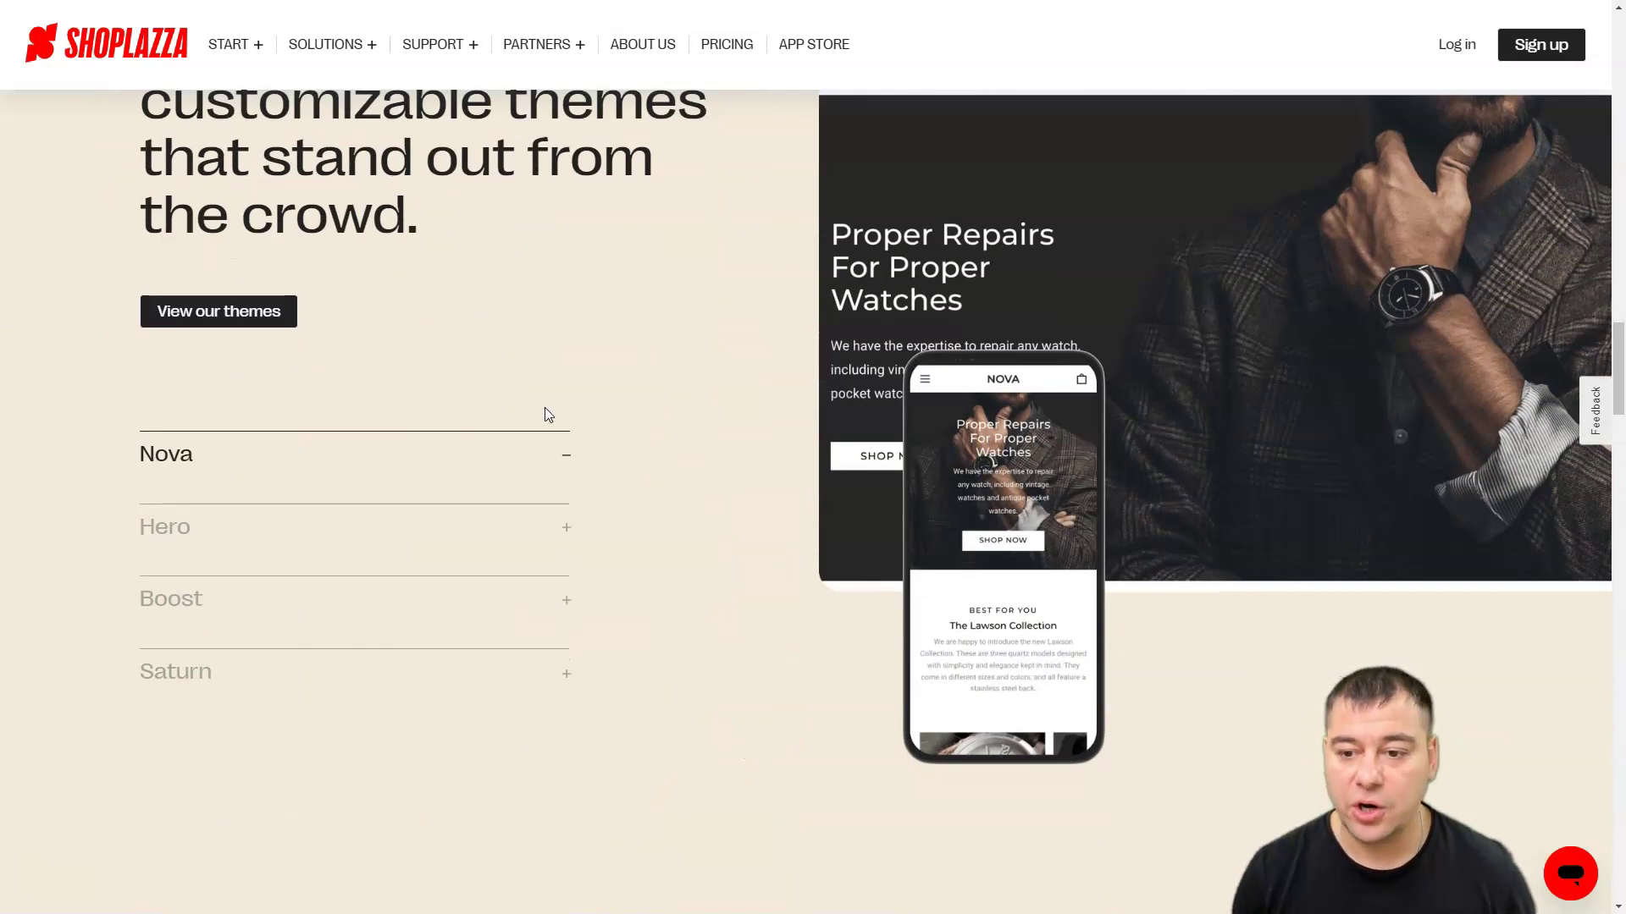
pyautogui.click(525, 561)
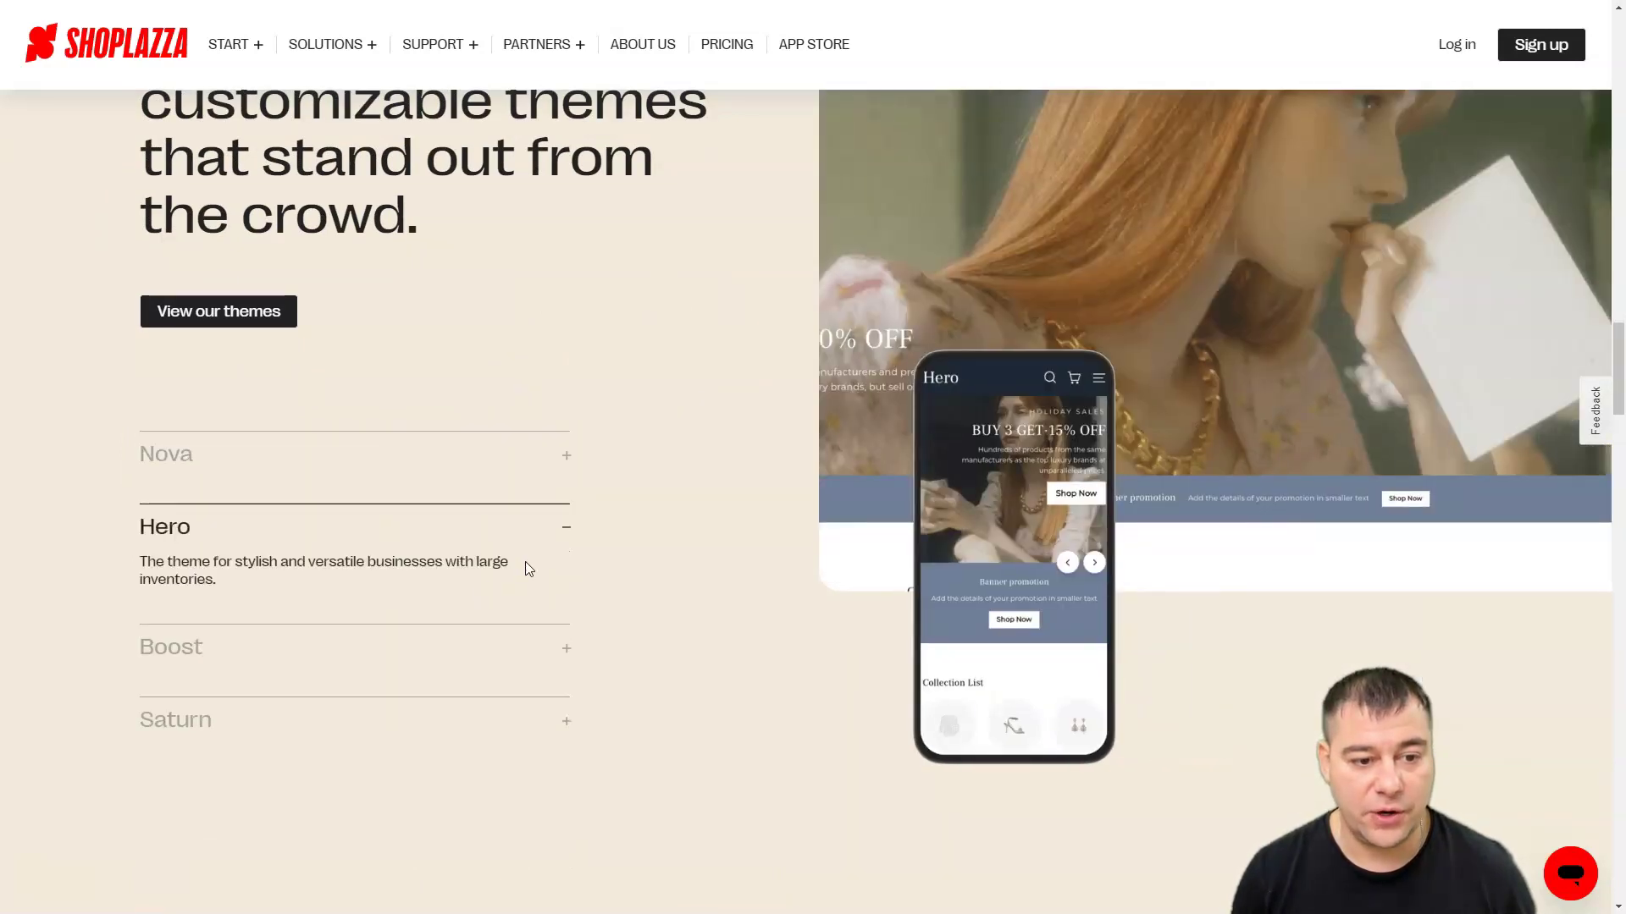
pyautogui.click(511, 648)
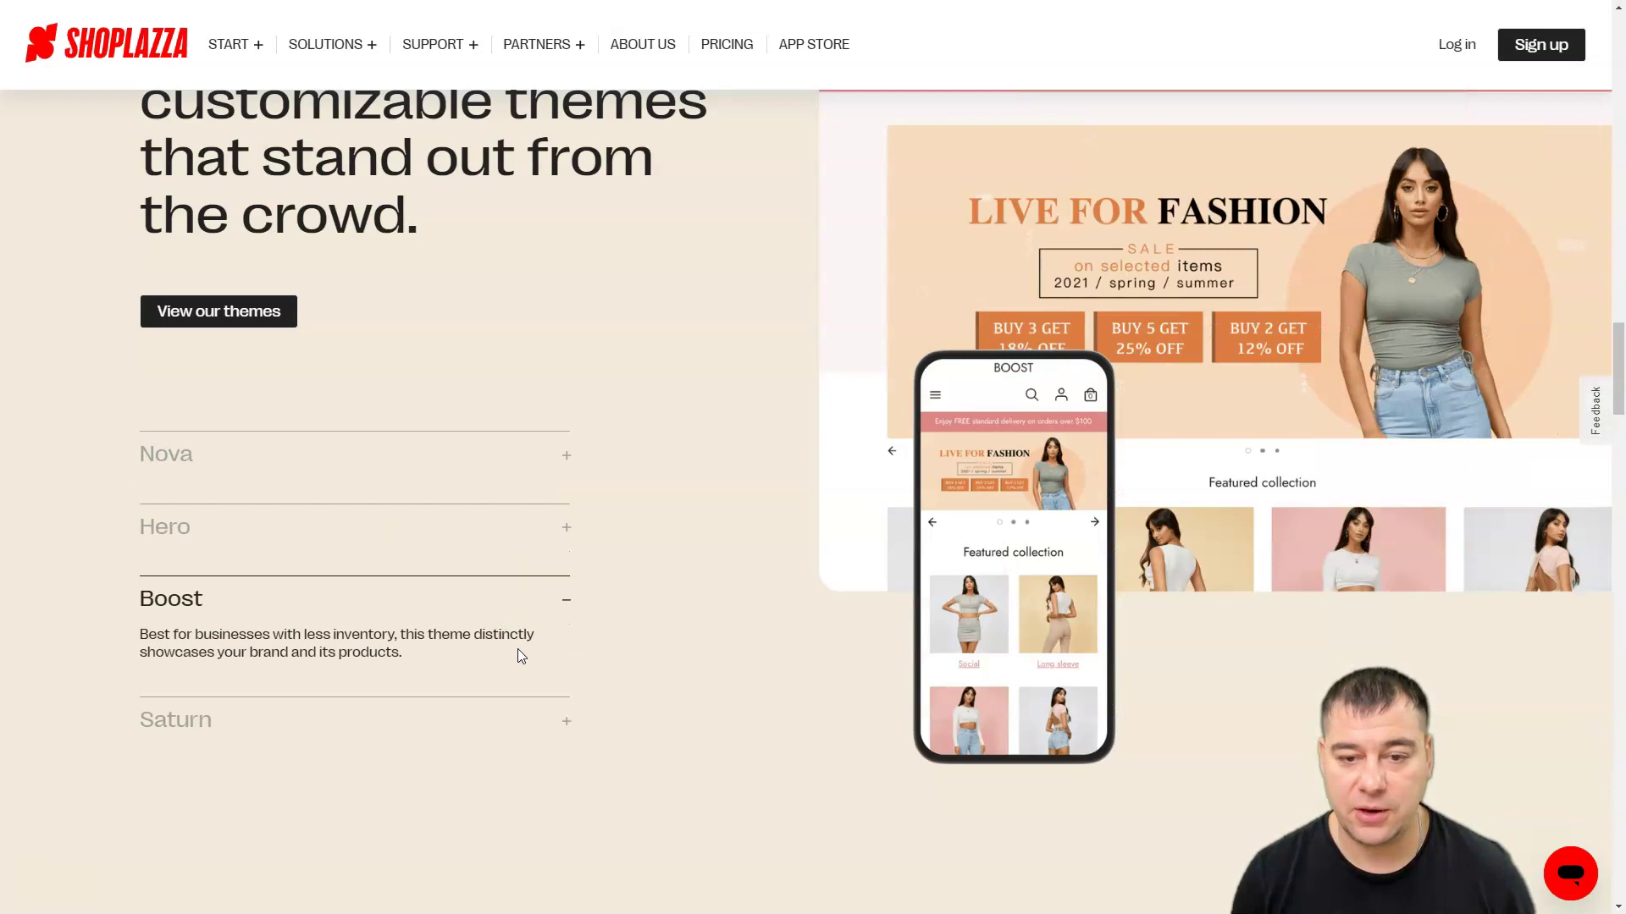
pyautogui.click(510, 728)
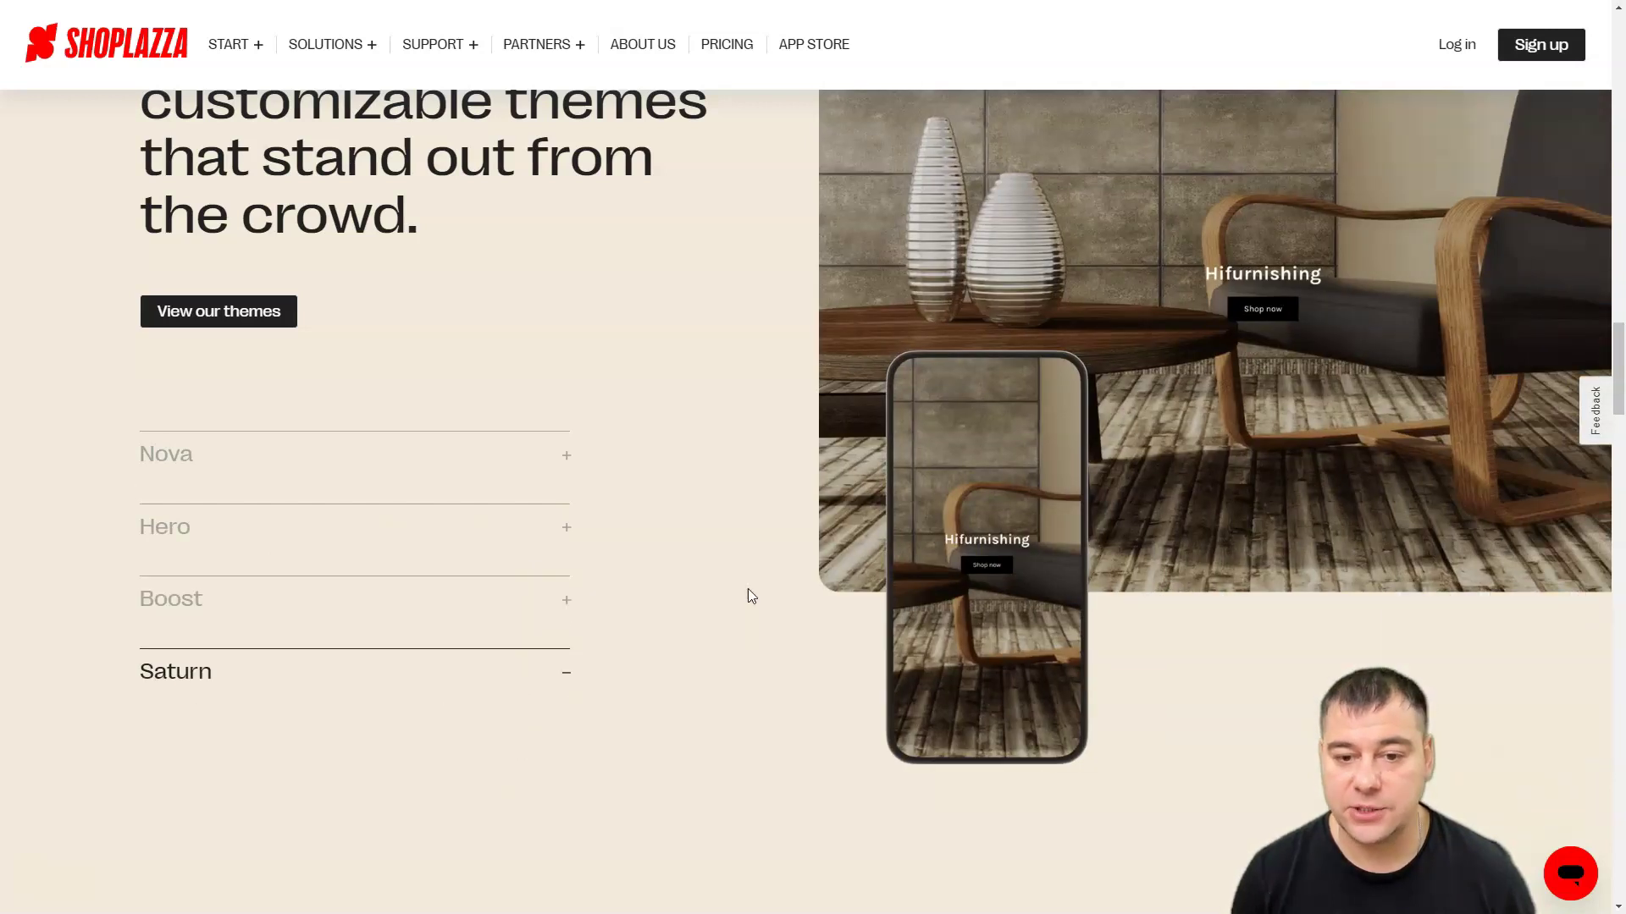
pyautogui.scroll(-5, 749, 596)
pyautogui.scroll(-13, 731, 569)
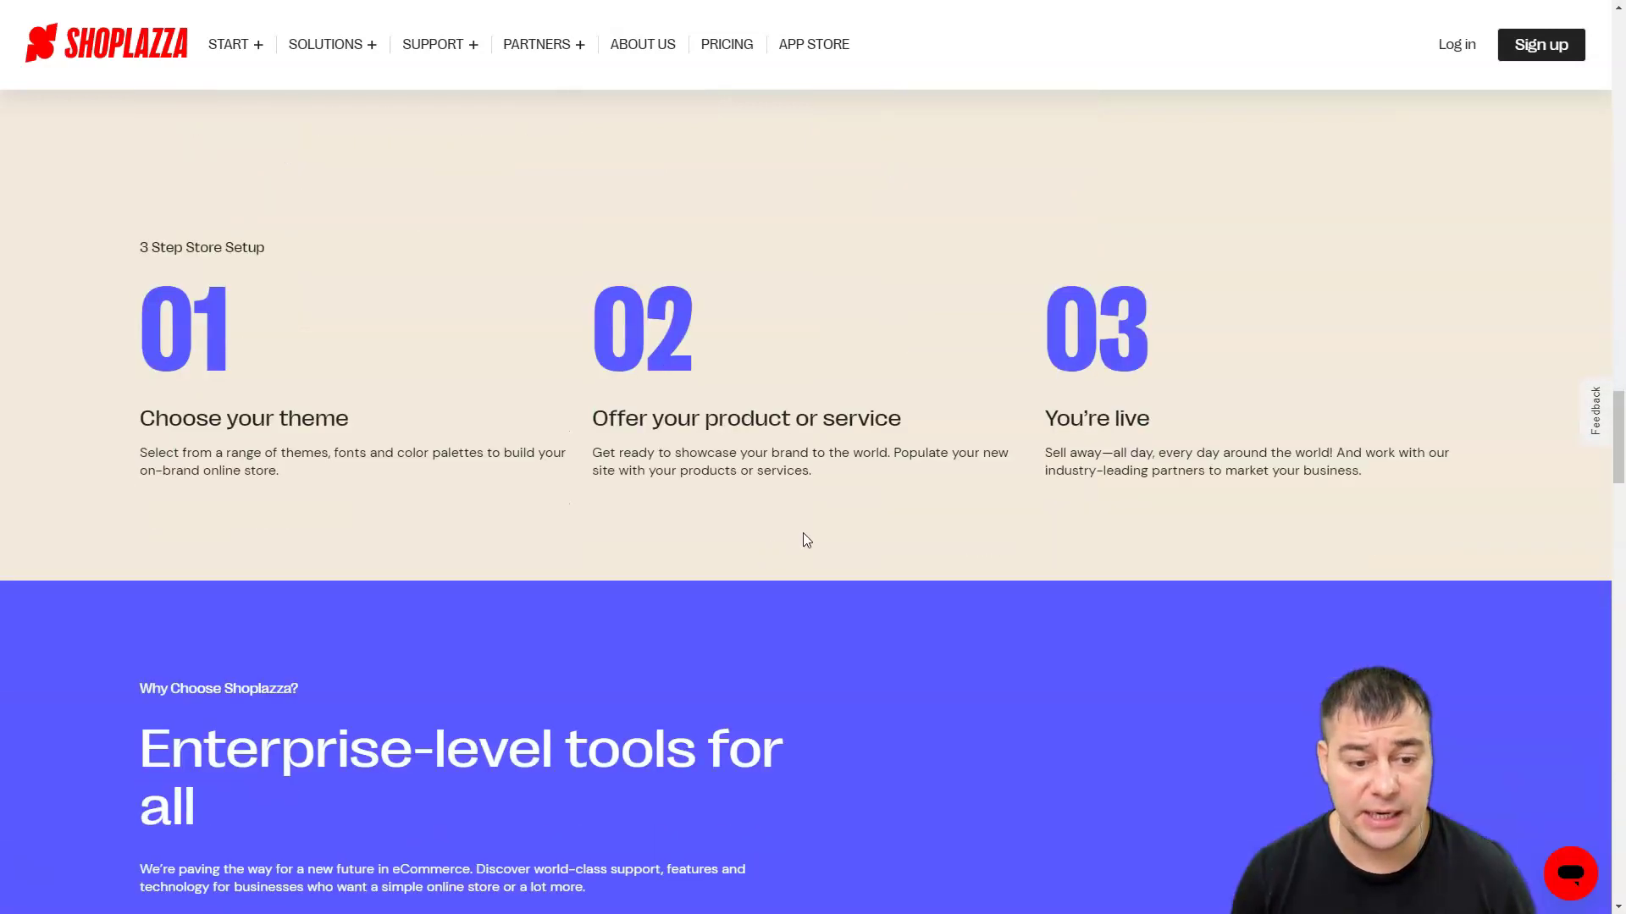
pyautogui.scroll(20, 856, 517)
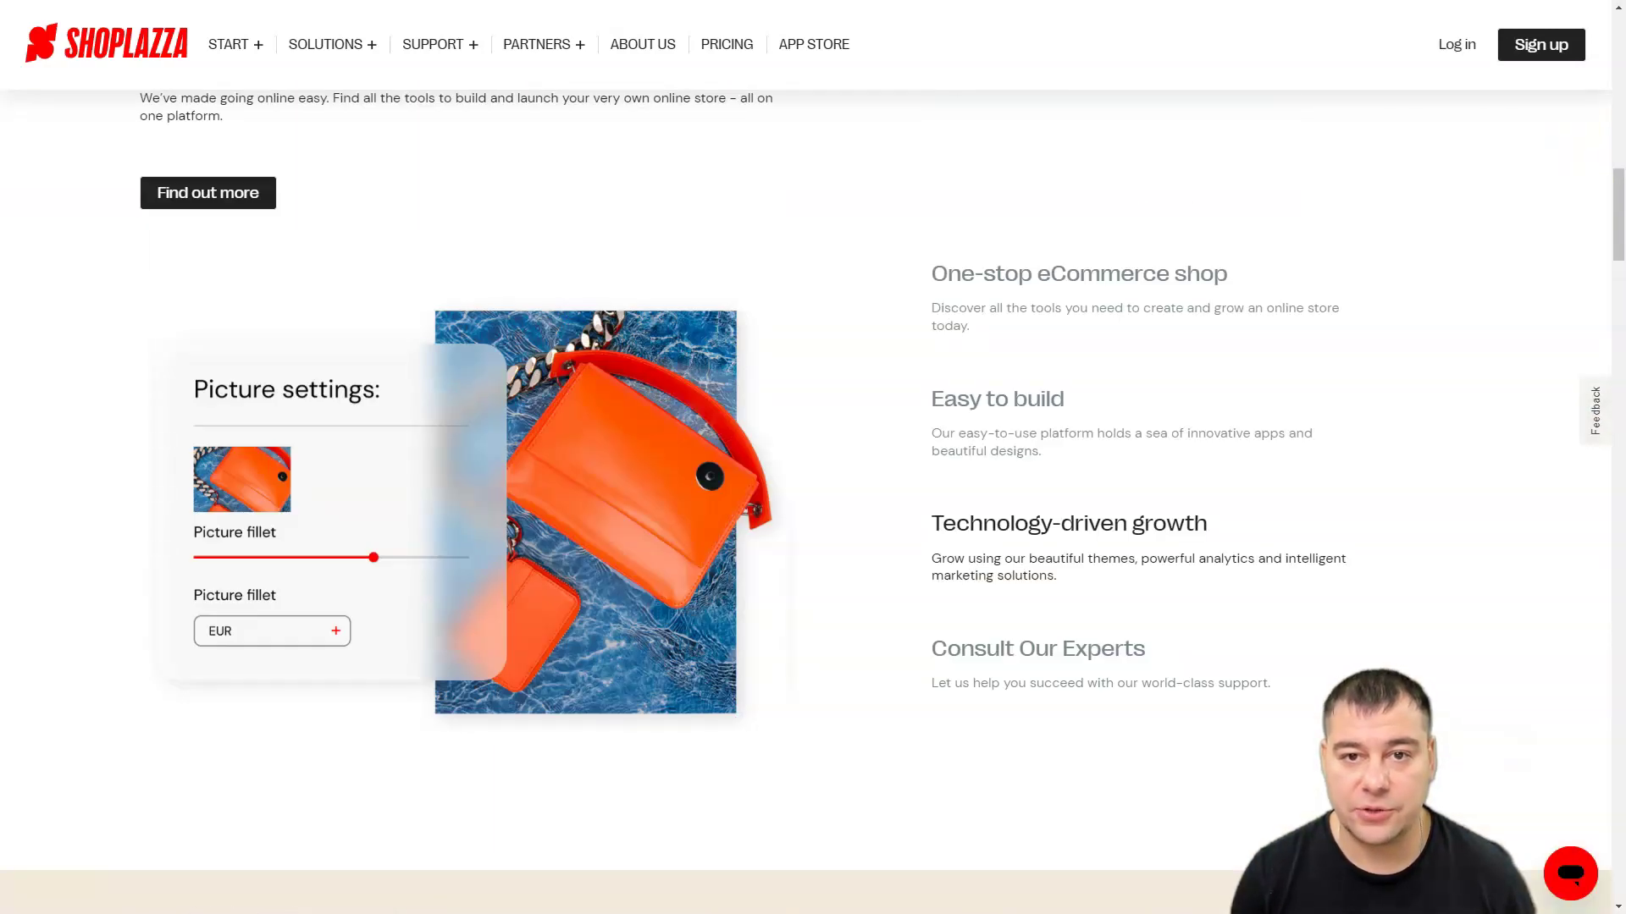
# Open Plans & Pricing and review the Basic to Pro plans and Key features comparison
pyautogui.click(730, 48)
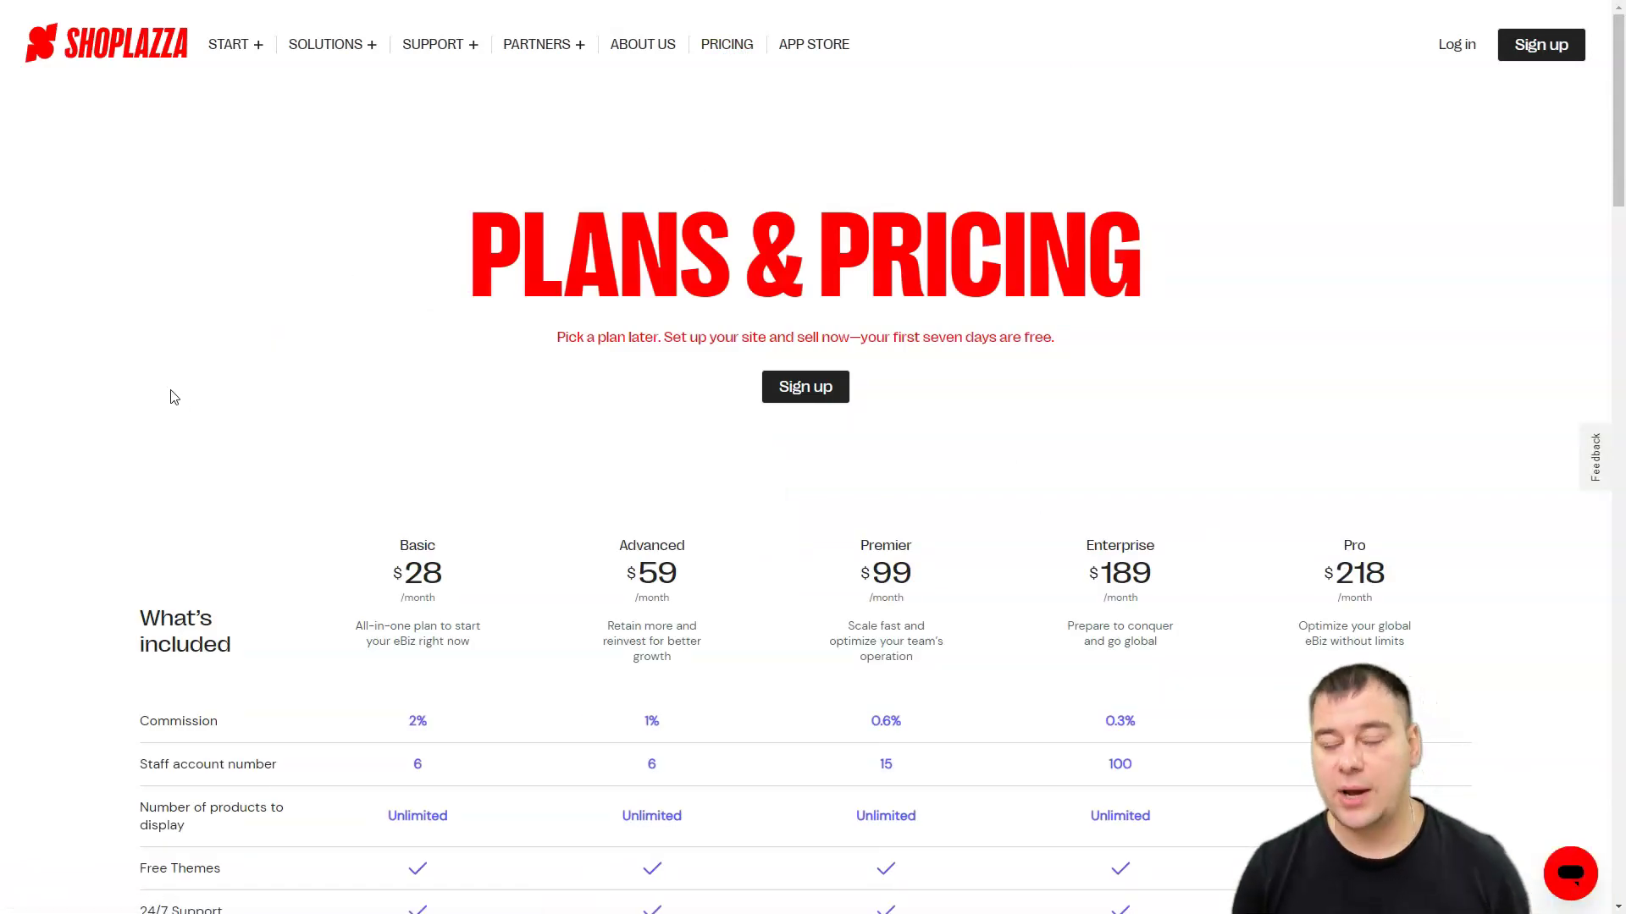
pyautogui.scroll(-3, 165, 399)
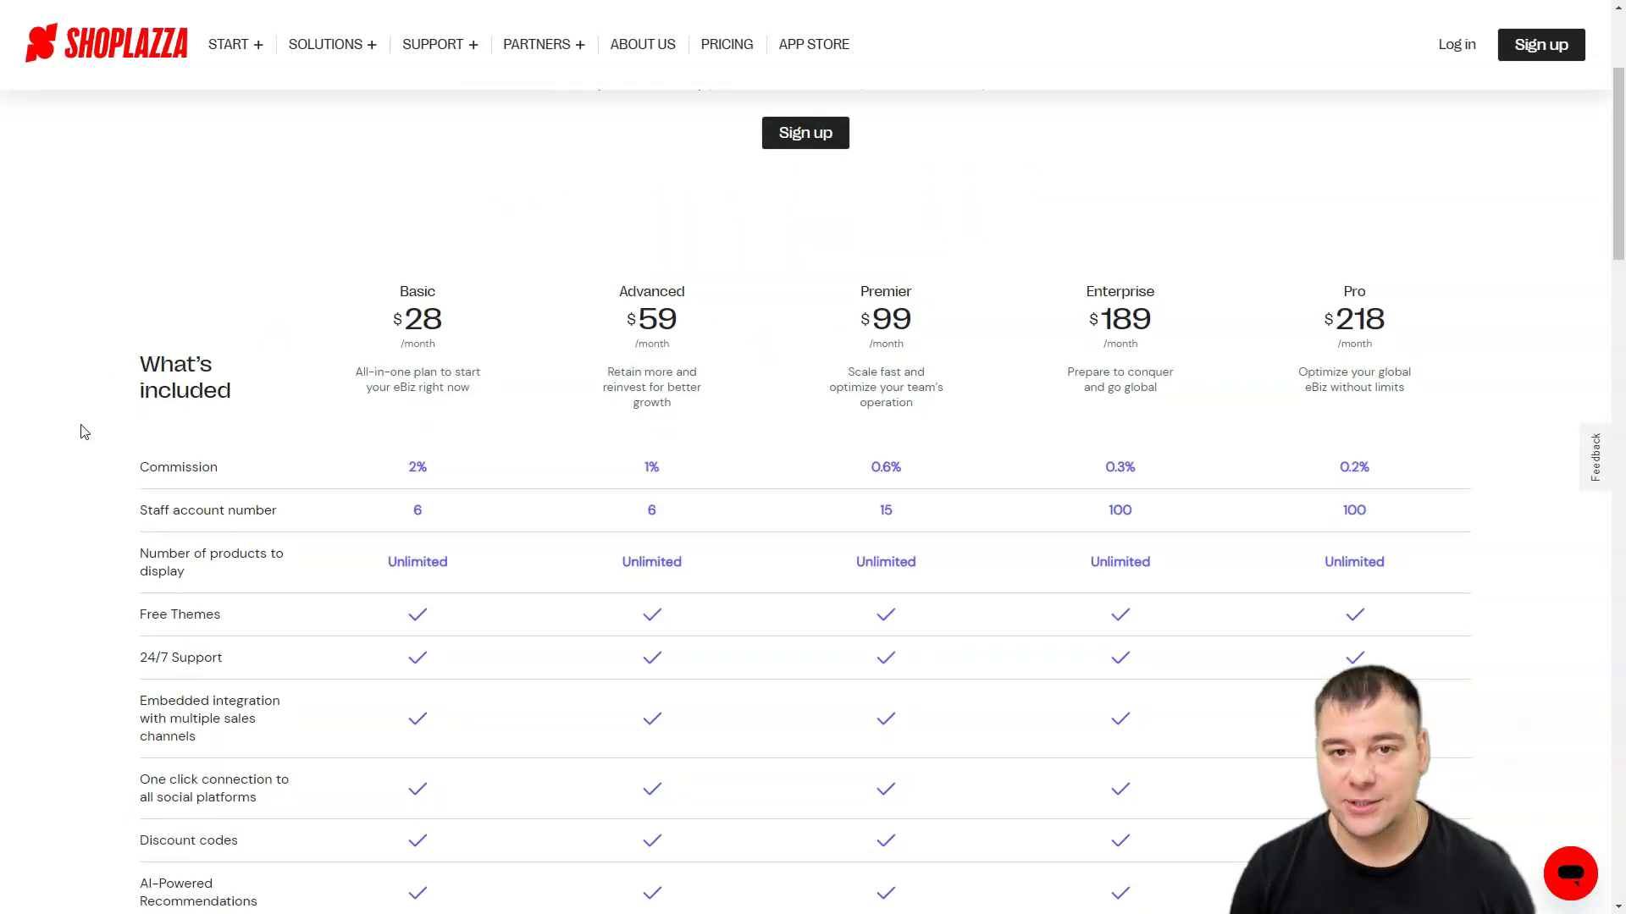
pyautogui.scroll(-1, 84, 416)
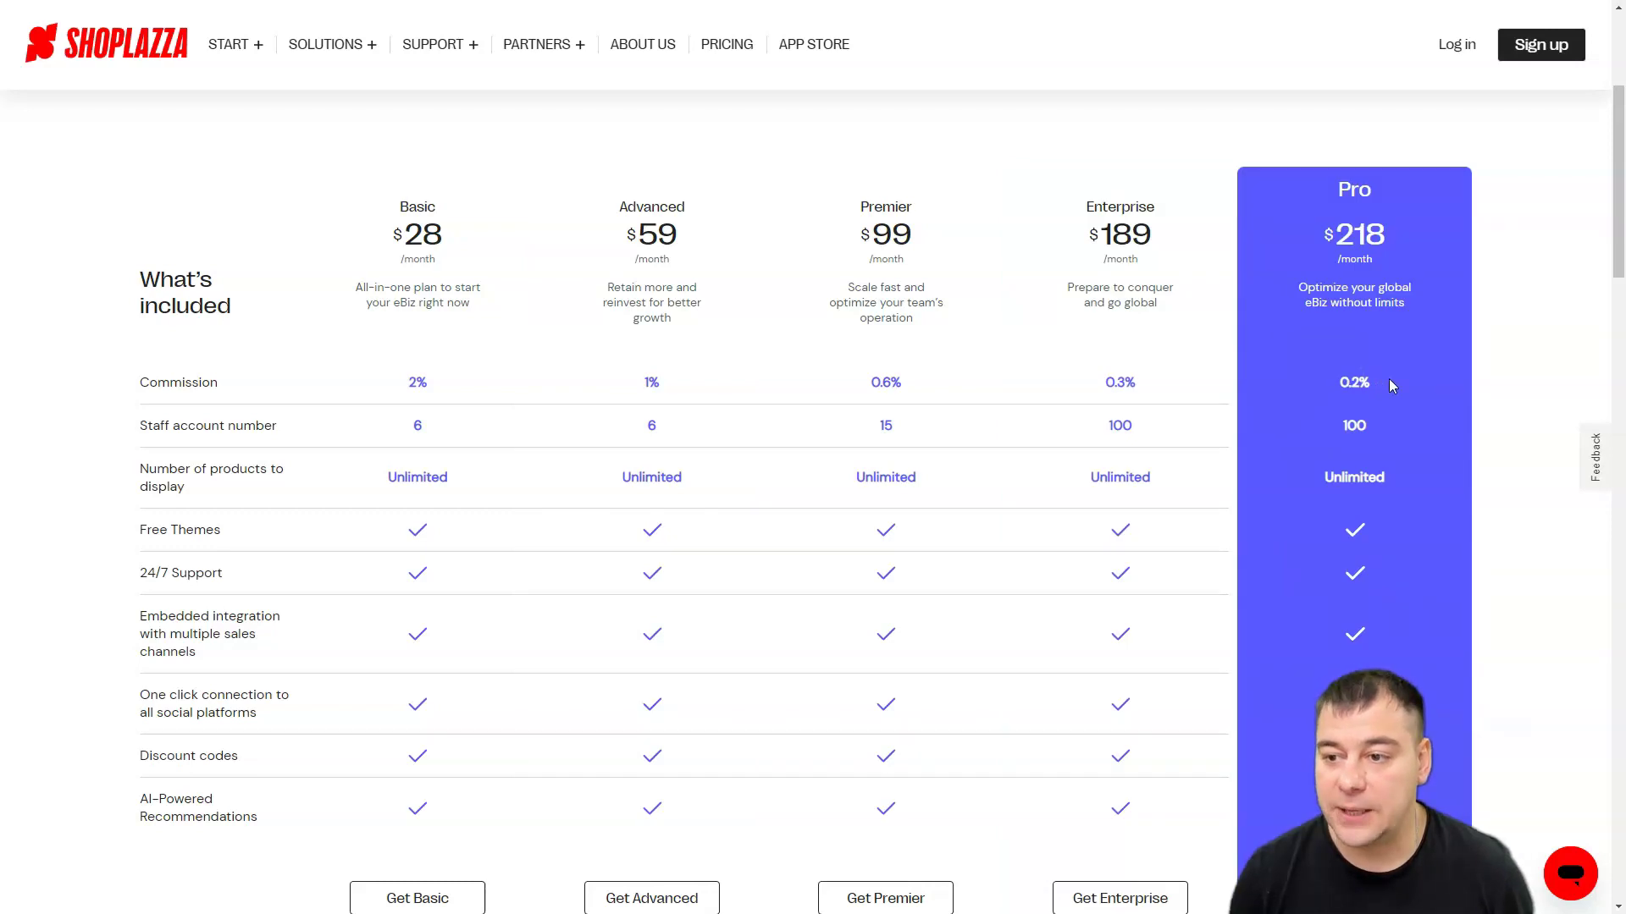
pyautogui.scroll(-14, 1482, 378)
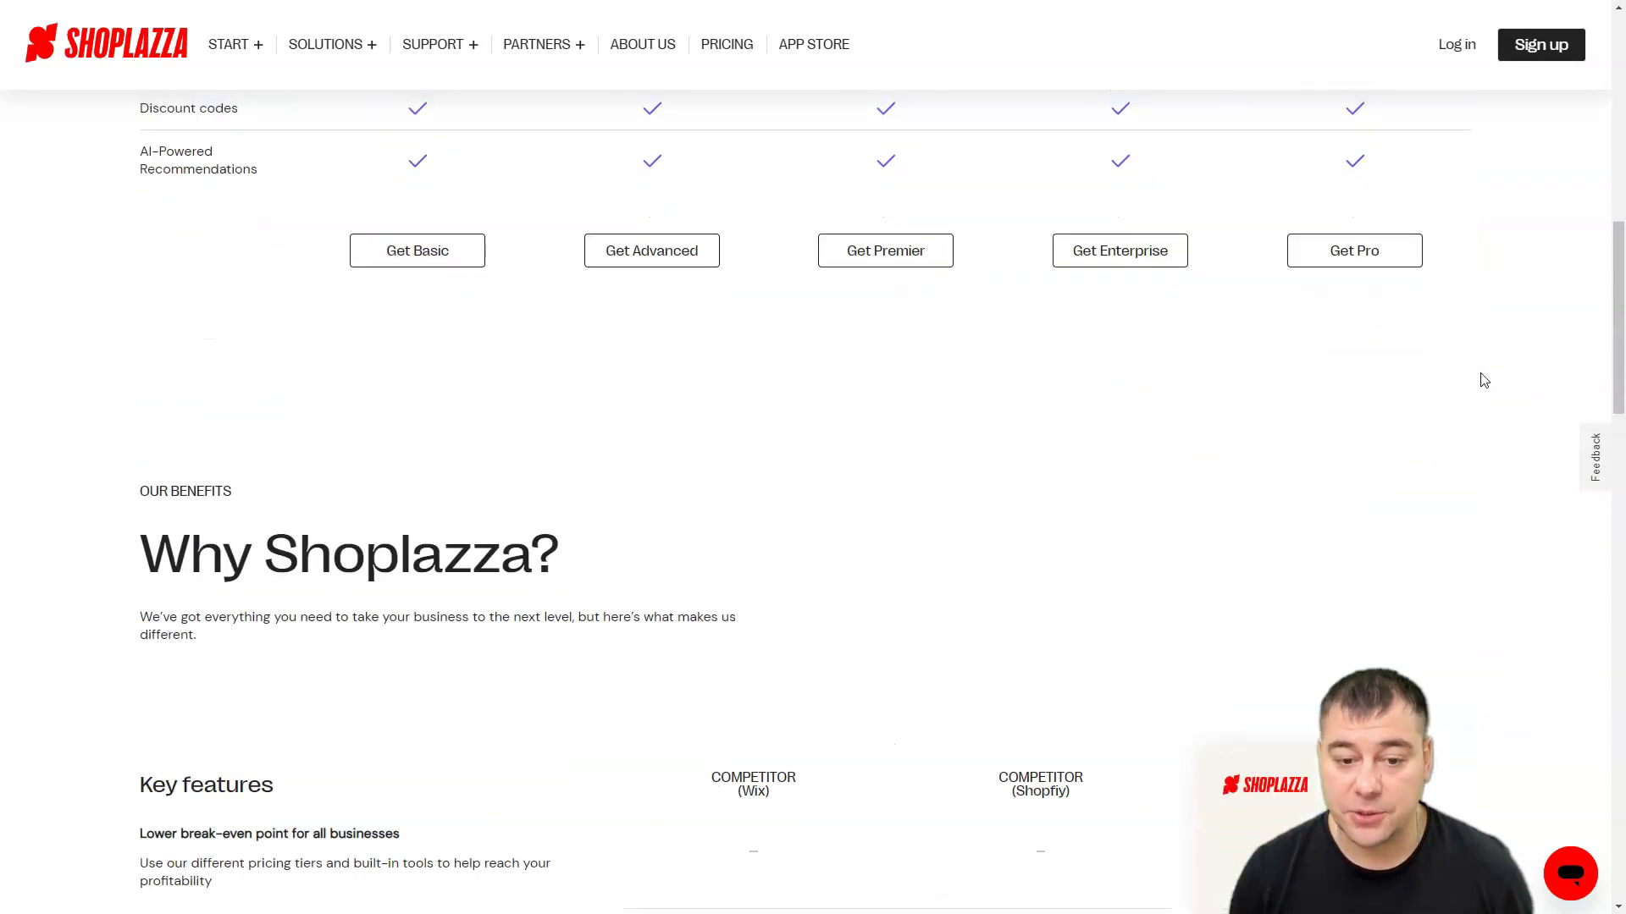
pyautogui.scroll(-2, 1483, 380)
pyautogui.scroll(2, 1483, 380)
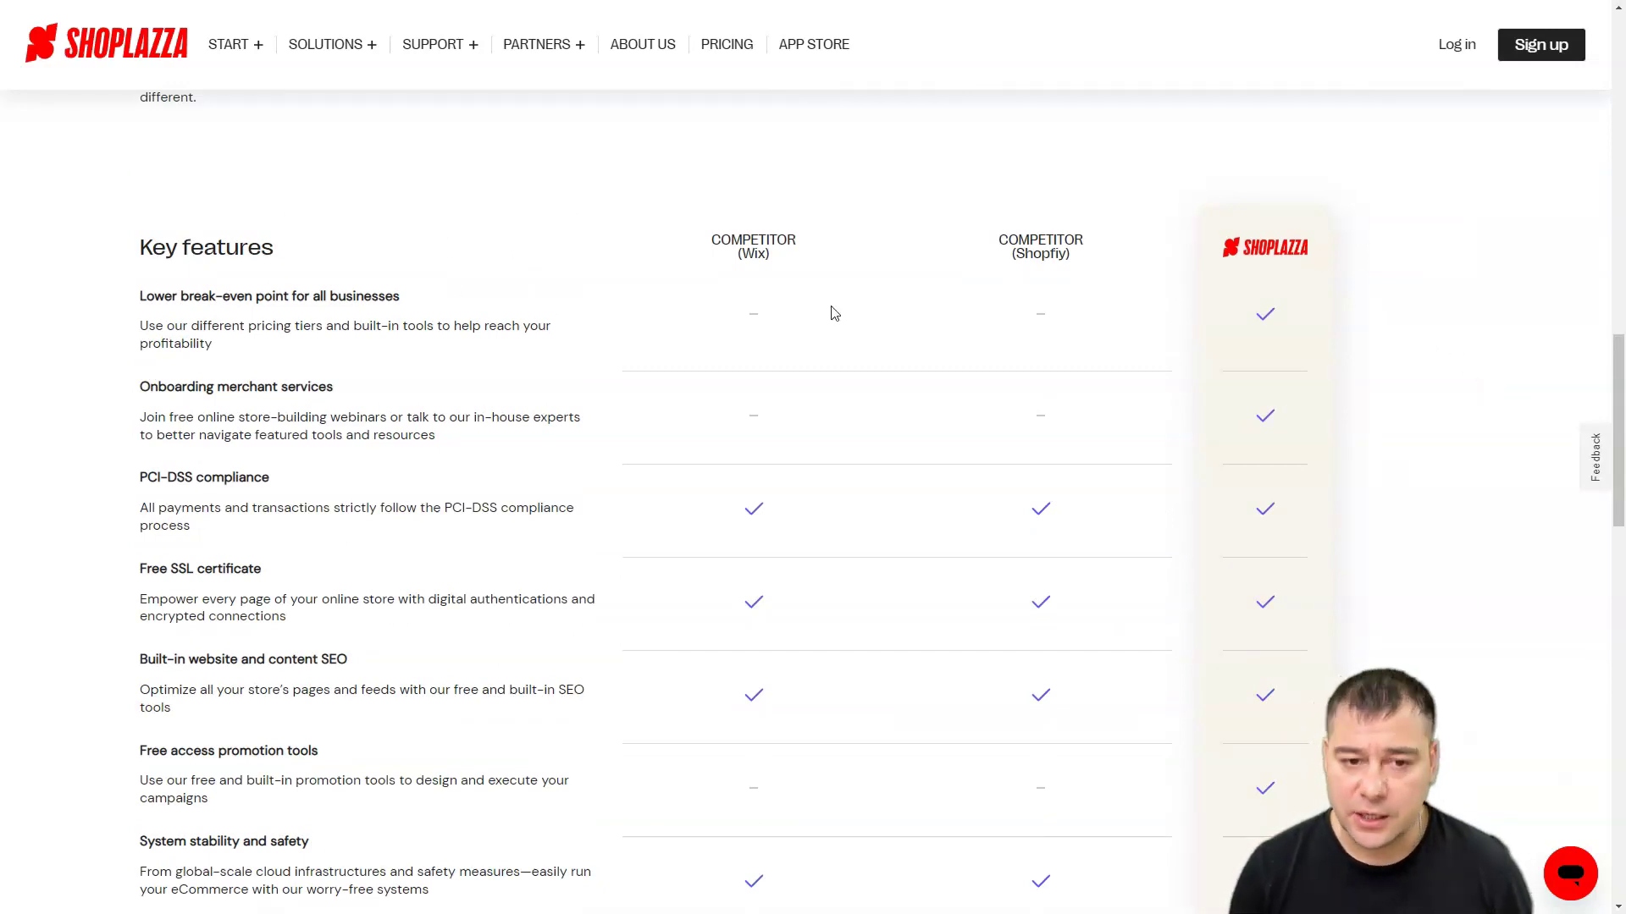
pyautogui.scroll(-1, 587, 370)
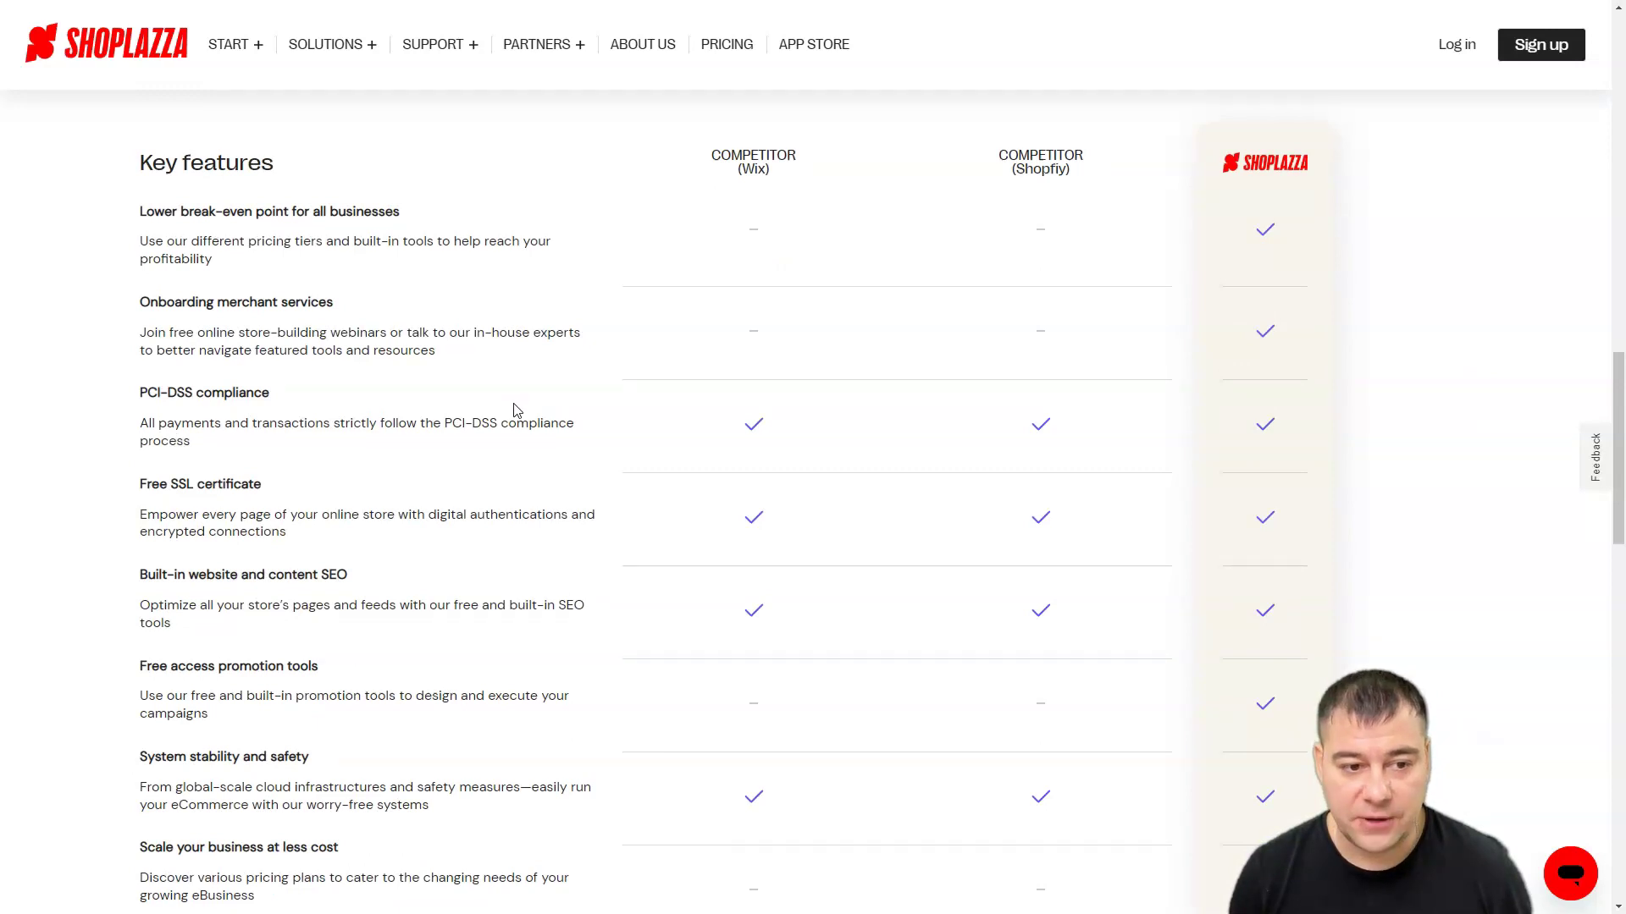
pyautogui.scroll(-9, 513, 409)
pyautogui.scroll(-7, 516, 411)
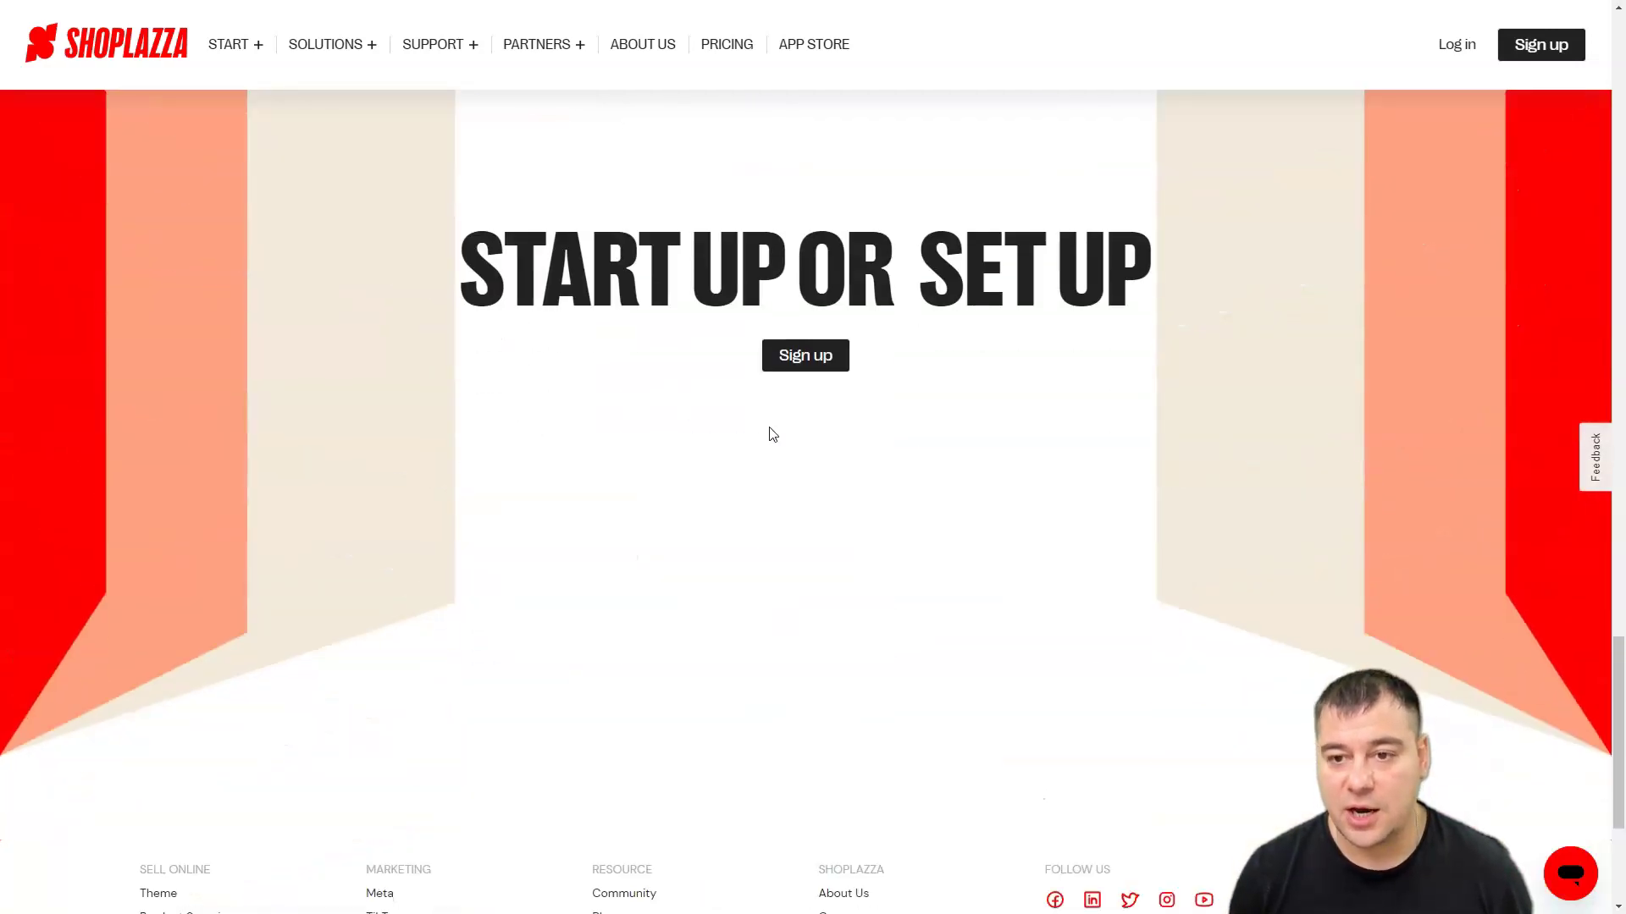
# Return to the Shoplazza home page and sign up using a Google account
pyautogui.click(95, 45)
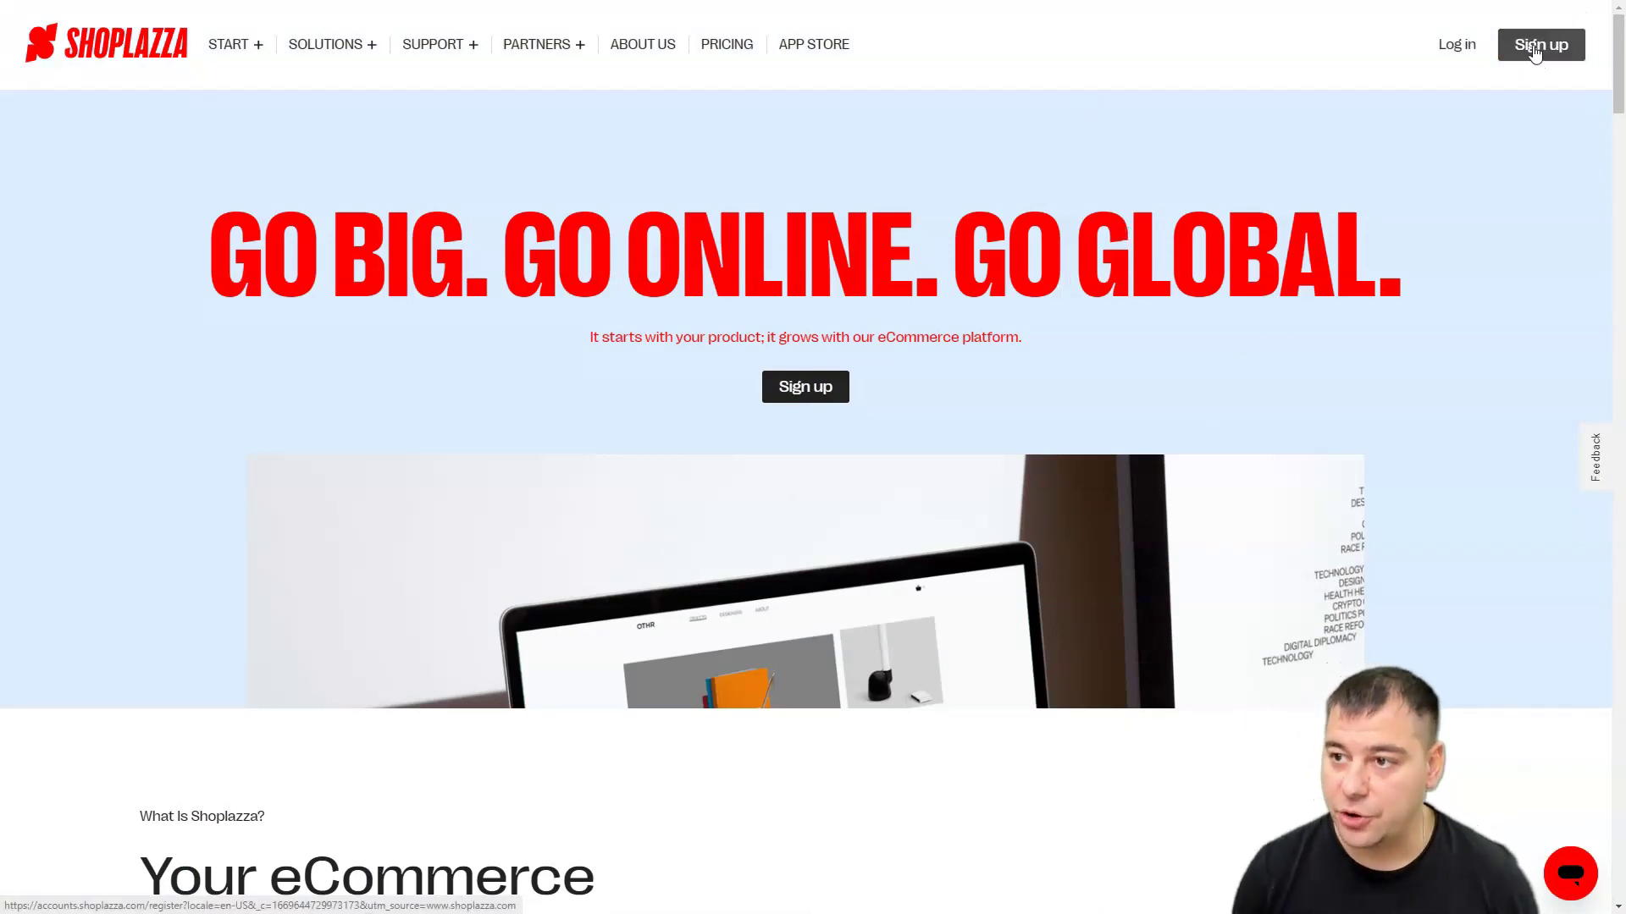
pyautogui.click(1540, 56)
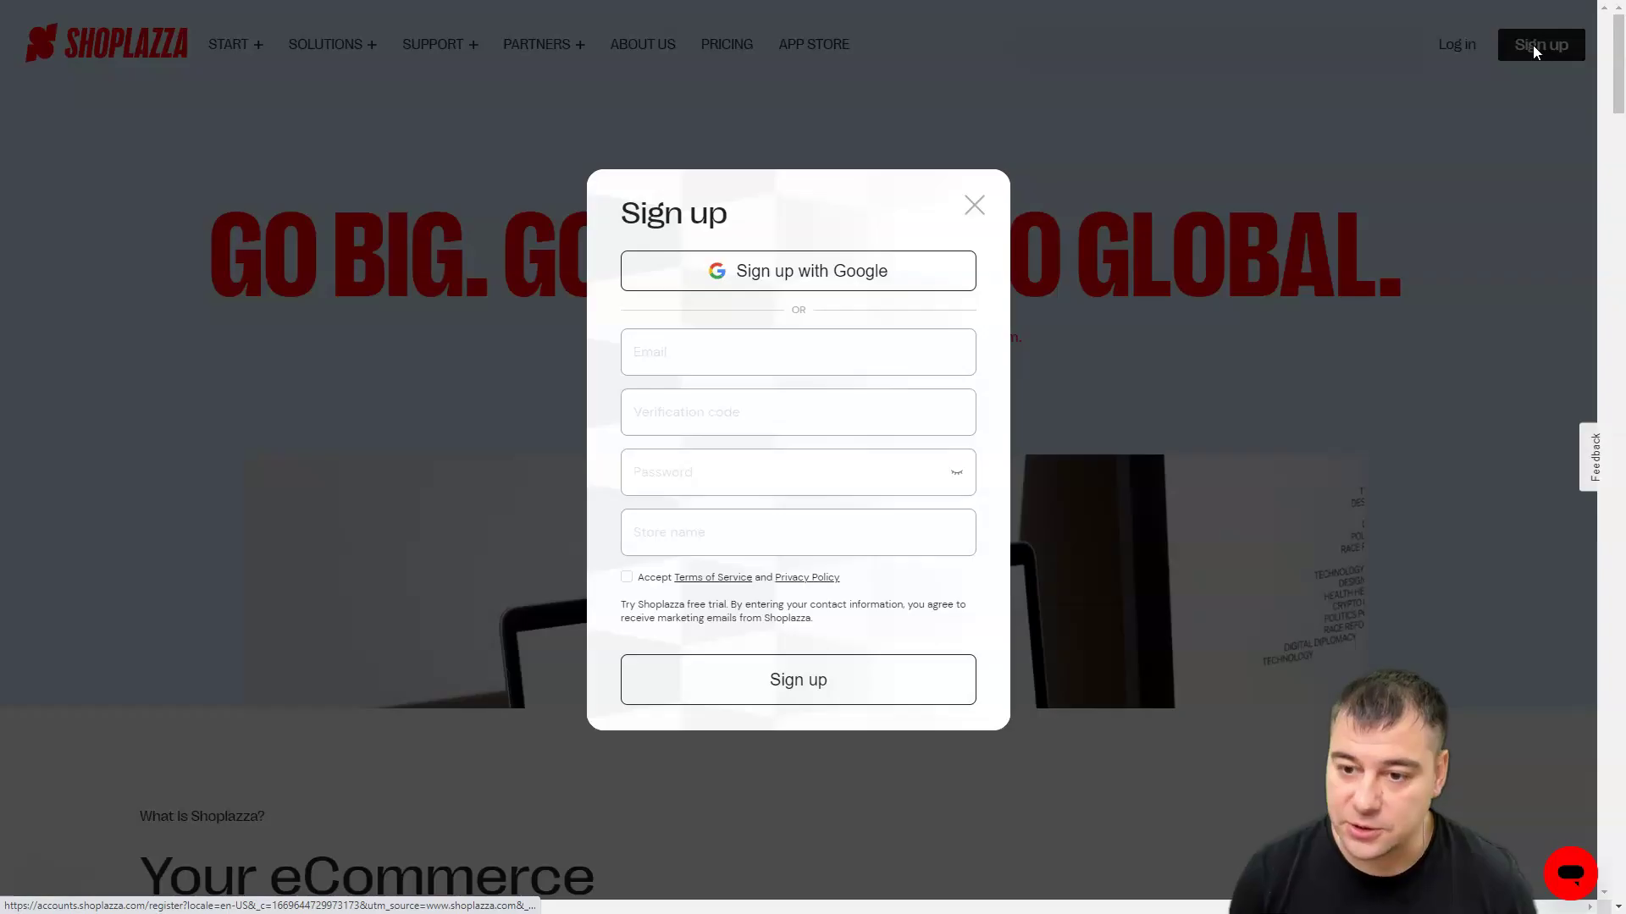
pyautogui.click(819, 269)
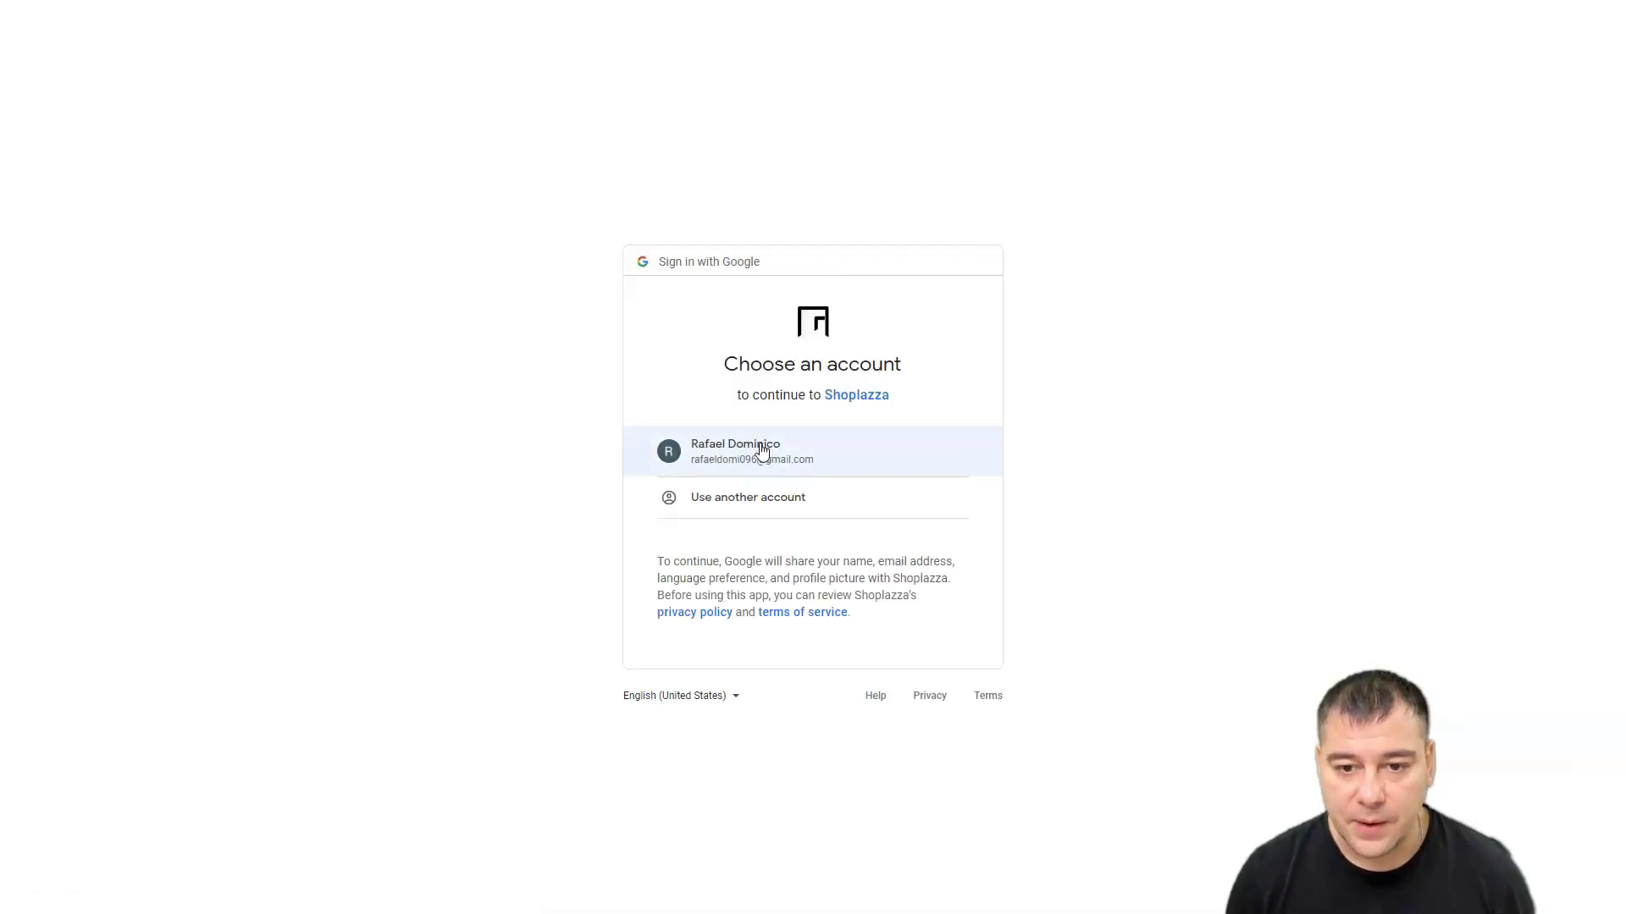
pyautogui.click(762, 449)
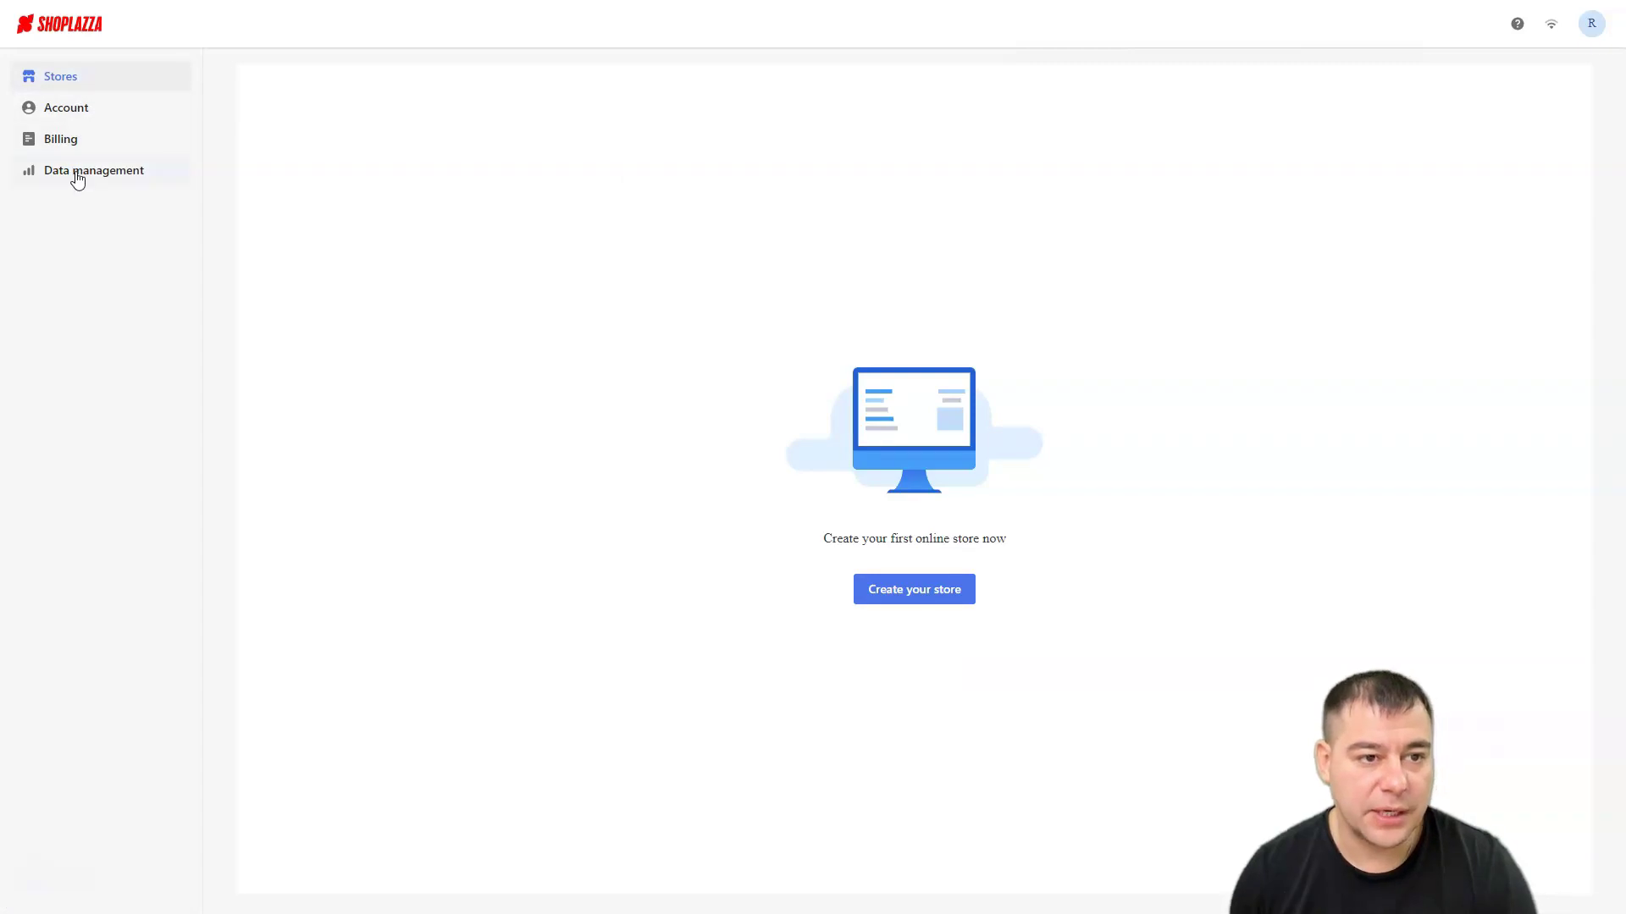
# Create the first store named 'thebeststoreever'
pyautogui.click(909, 601)
pyautogui.click(704, 455)
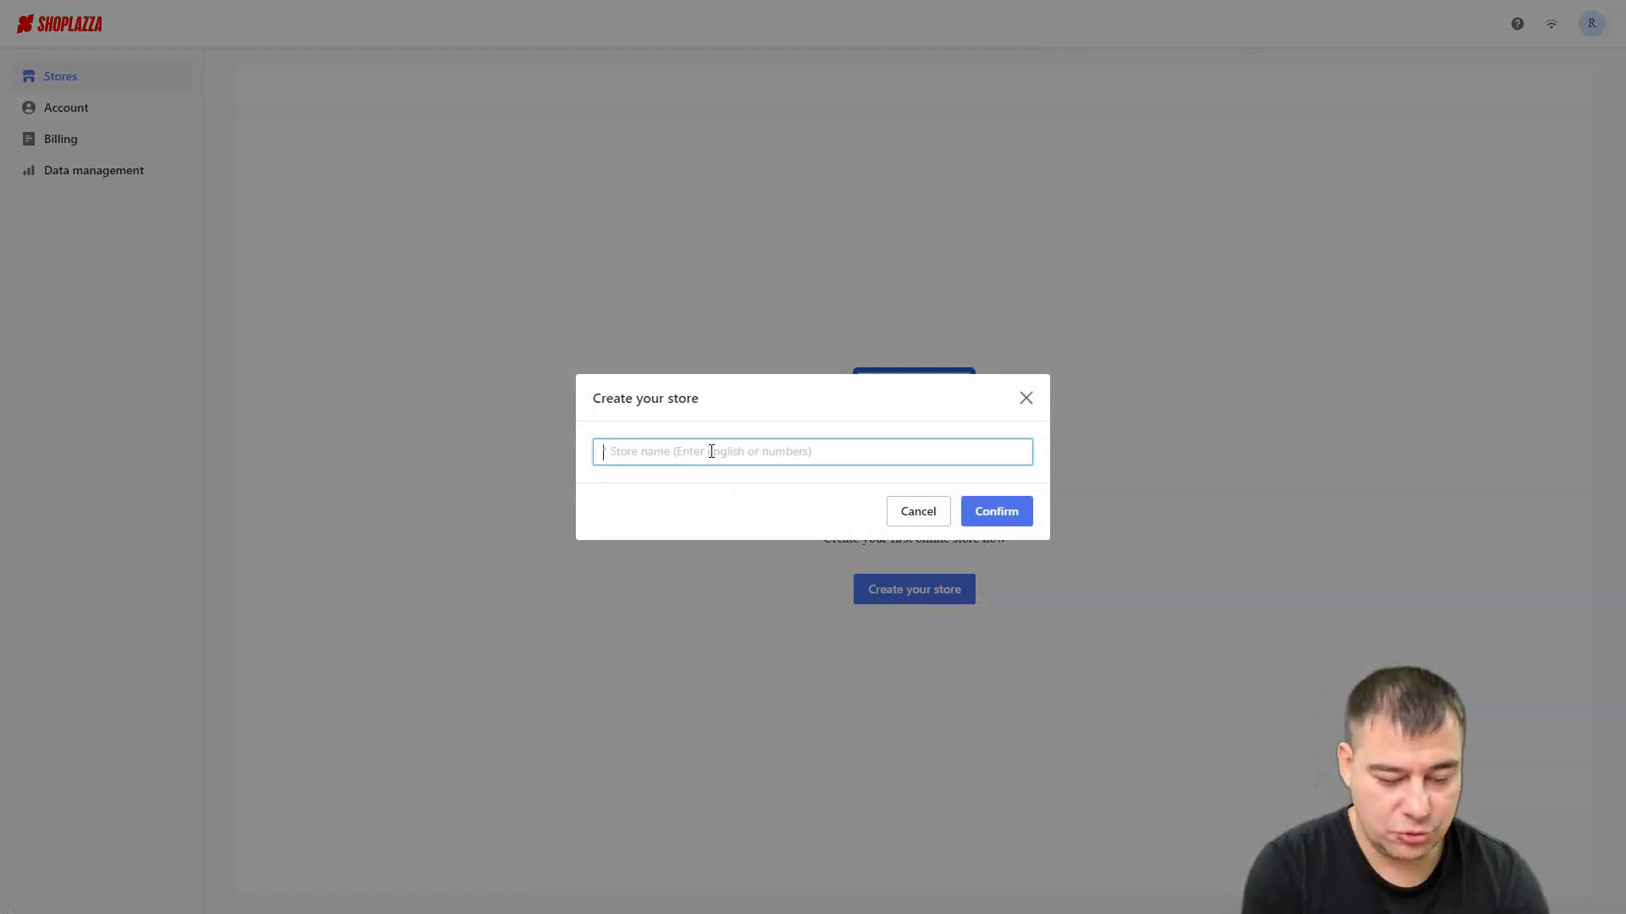
pyautogui.write('thebeststoreever')
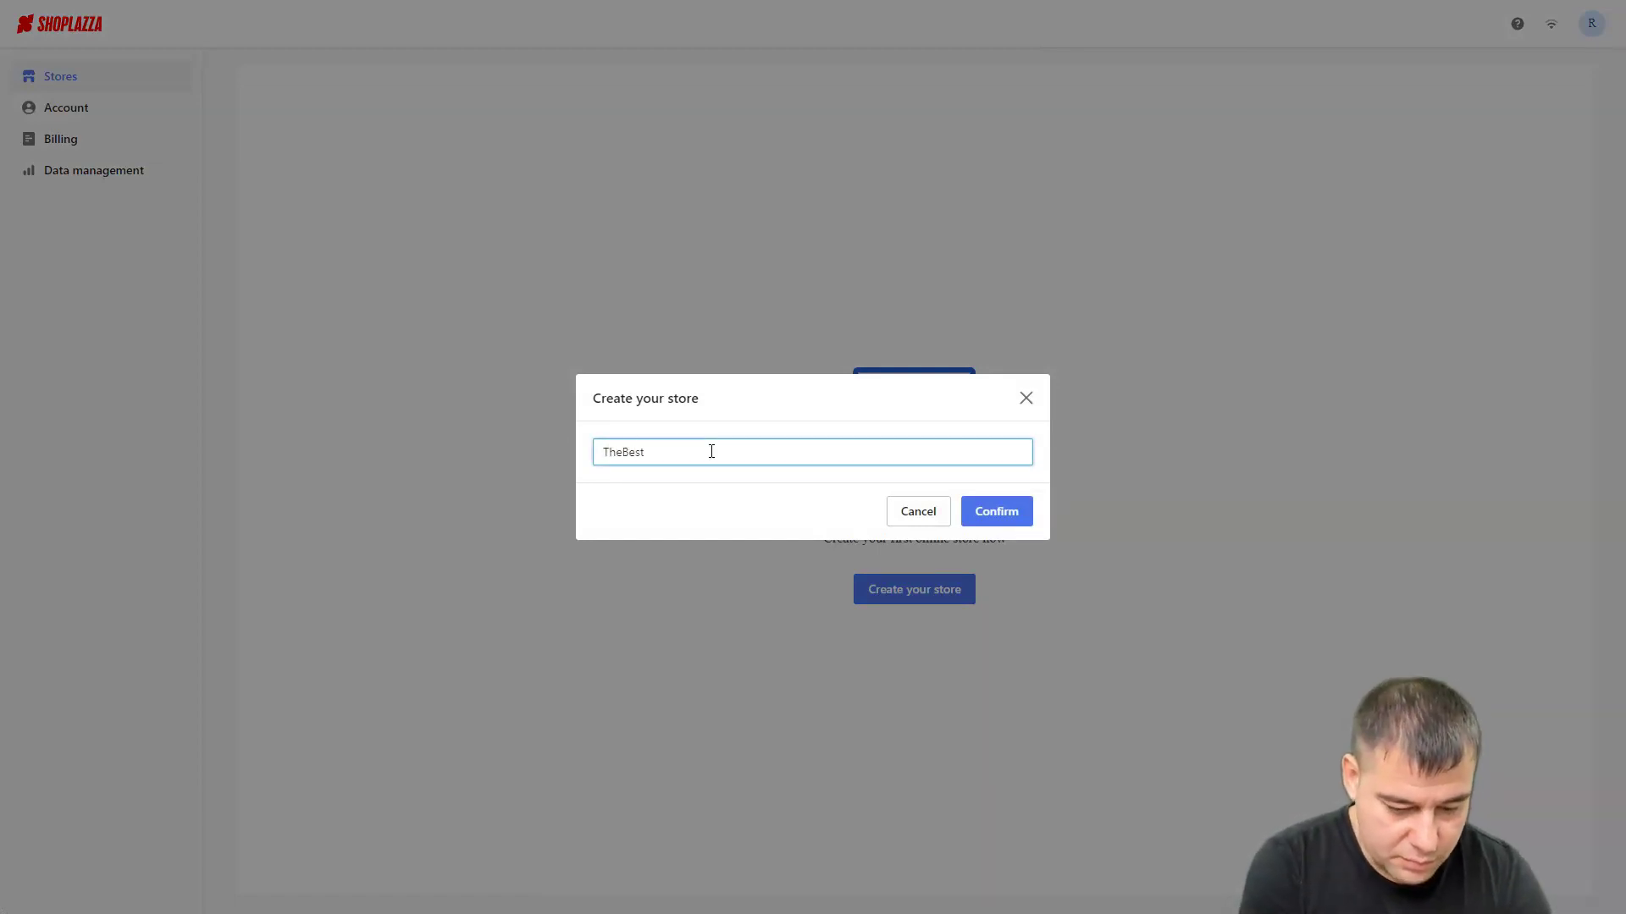
pyautogui.click(992, 510)
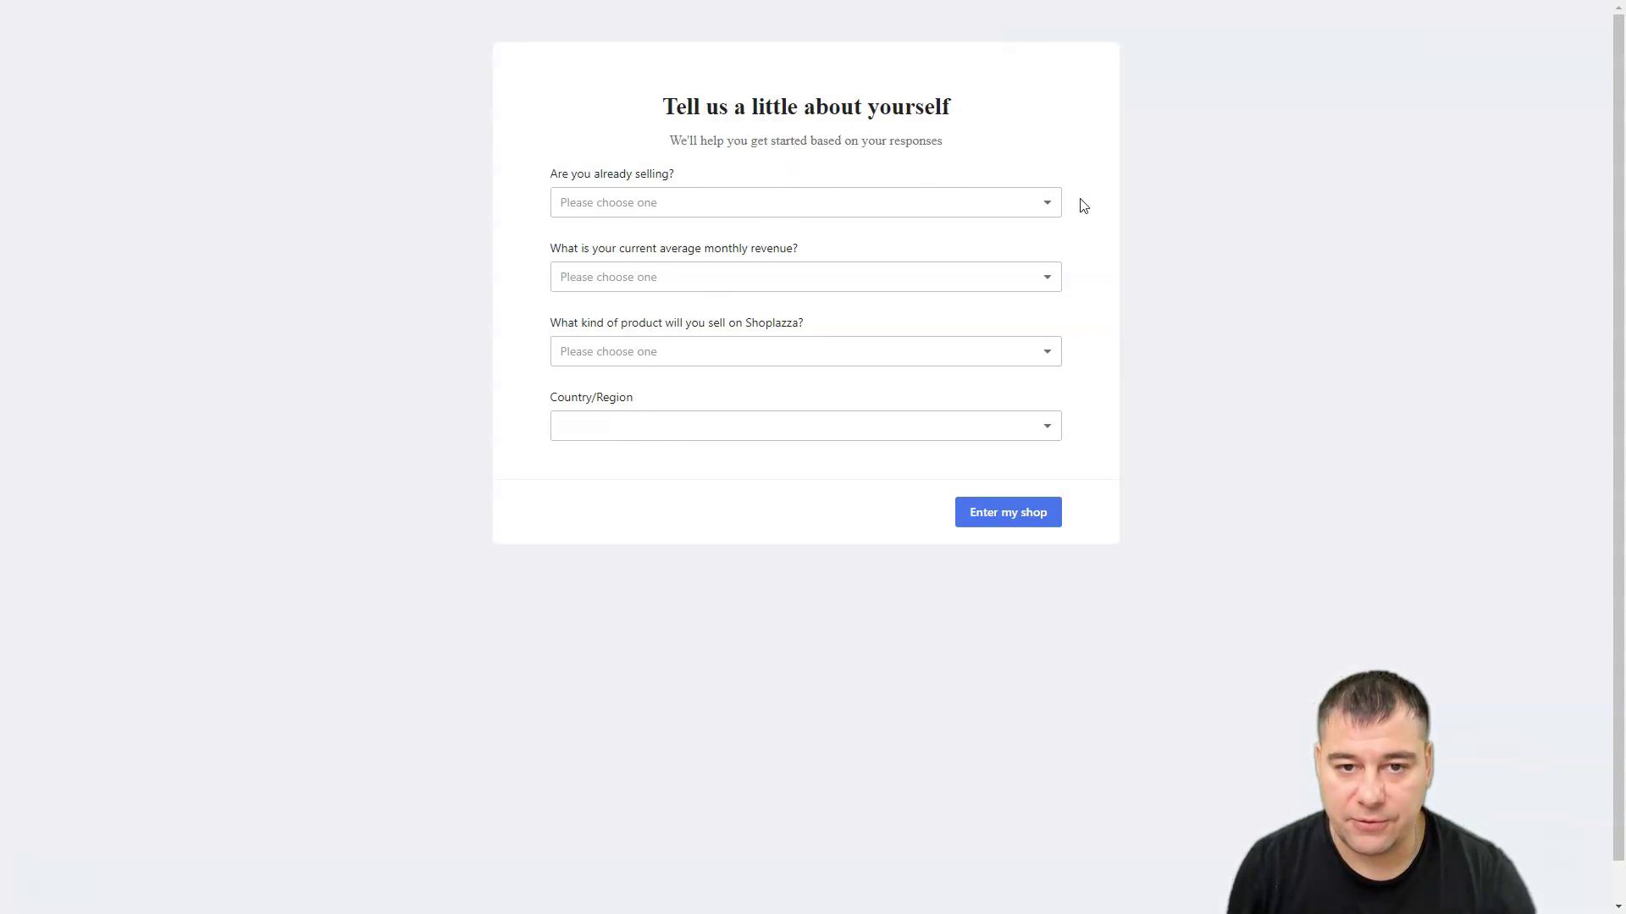
# Answer that no products are sold yet and tick Facebook, Google, TikTok and Instagram channels
pyautogui.click(1046, 204)
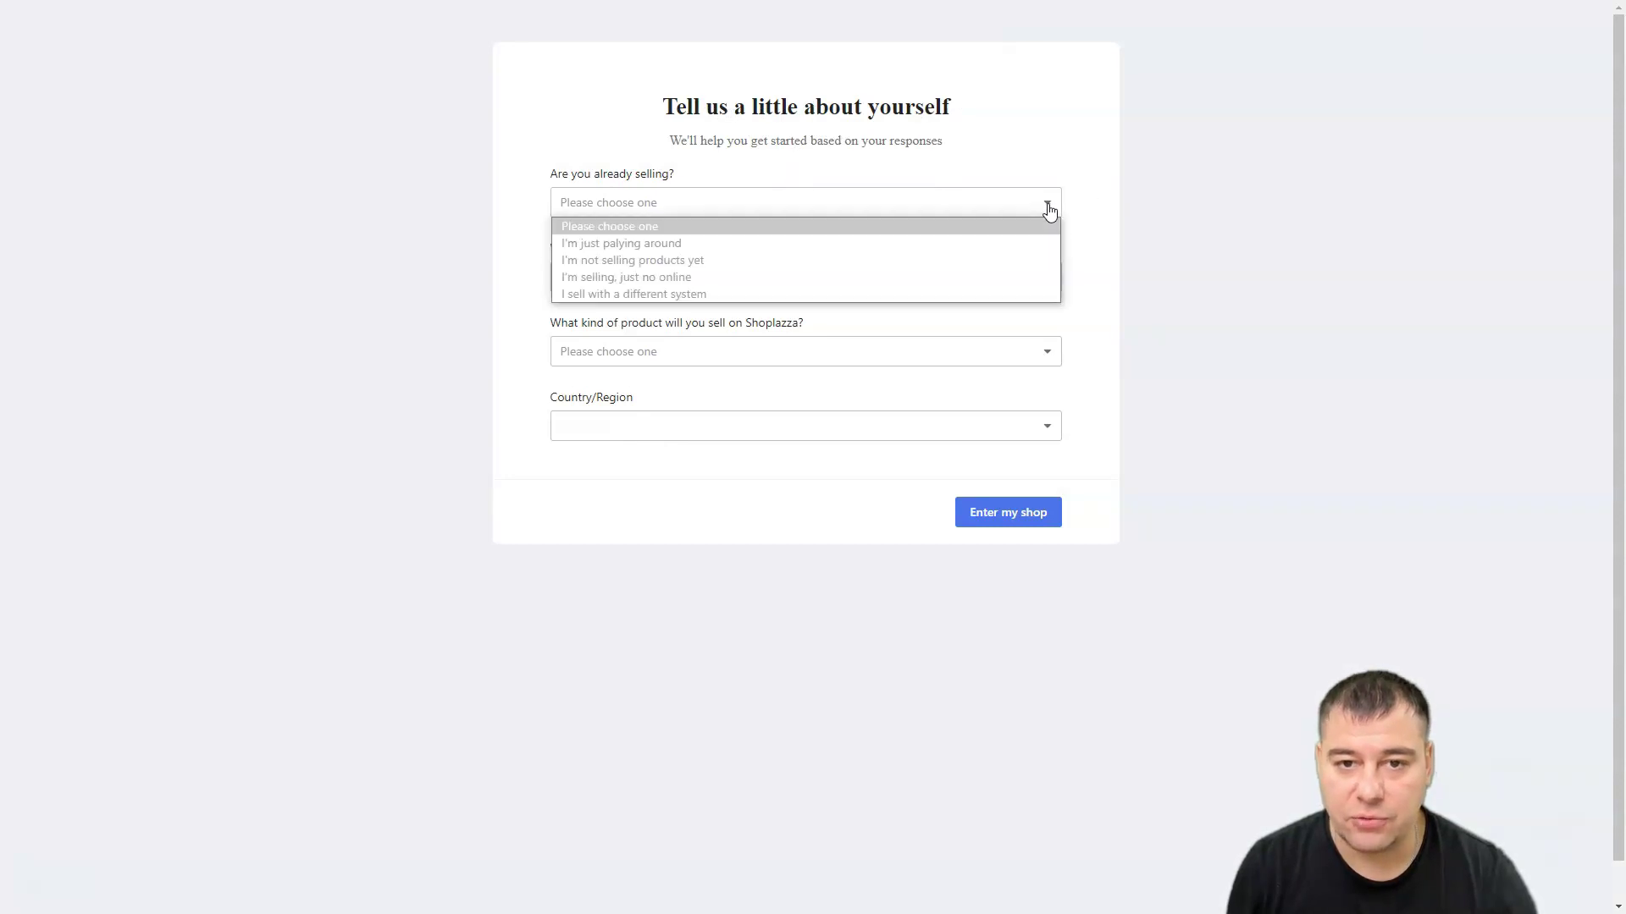
pyautogui.click(662, 261)
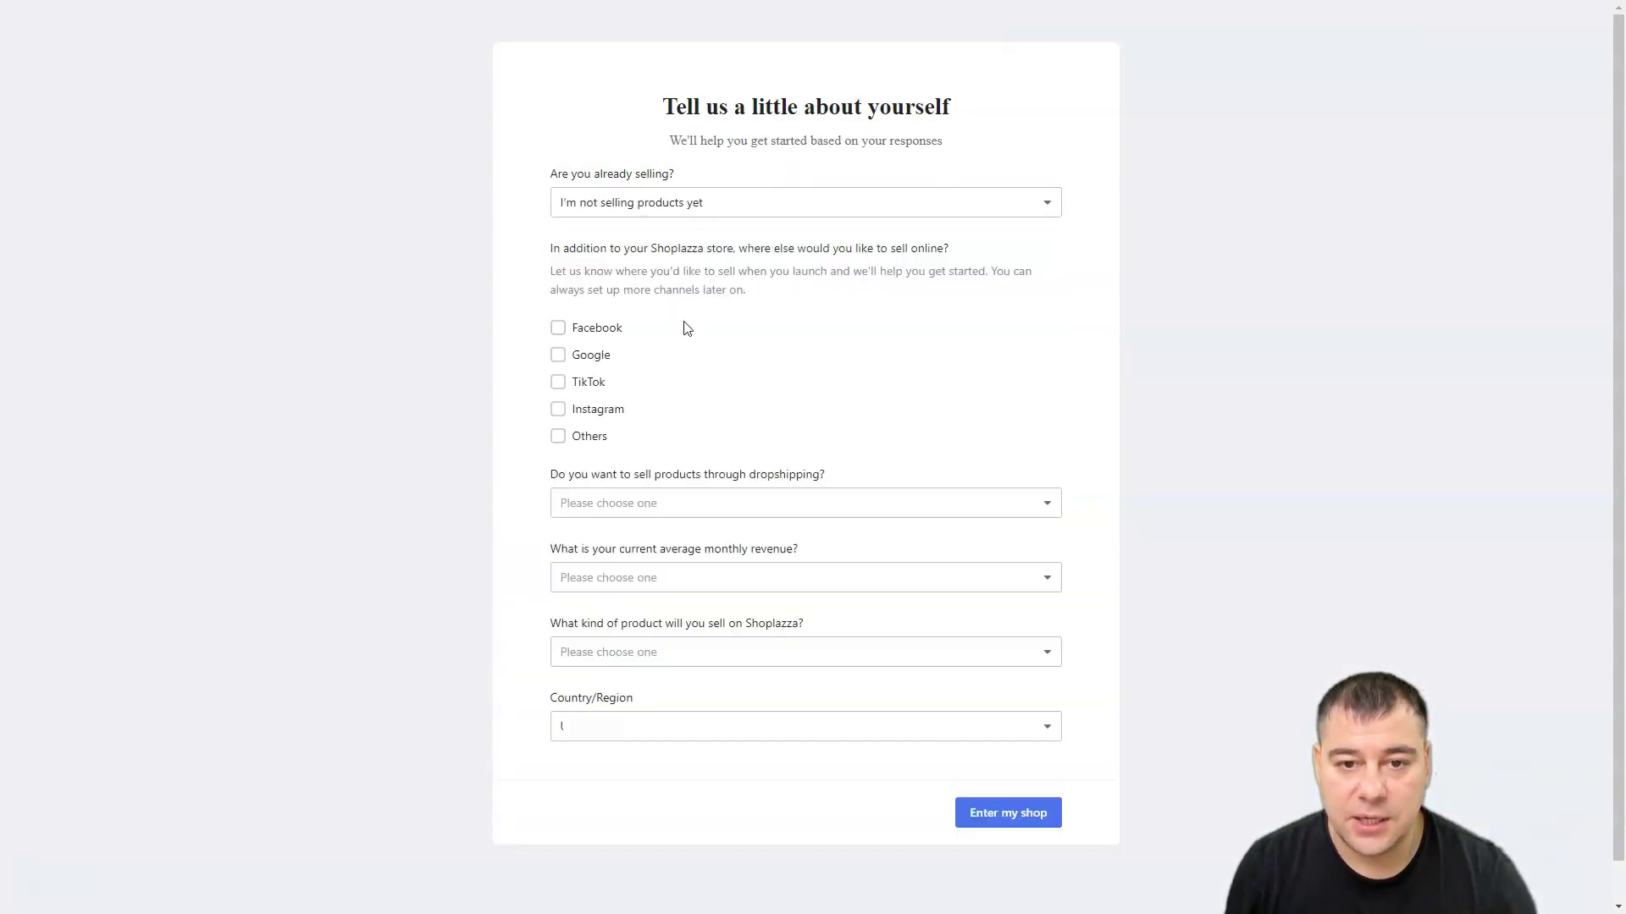
pyautogui.click(558, 329)
pyautogui.click(558, 356)
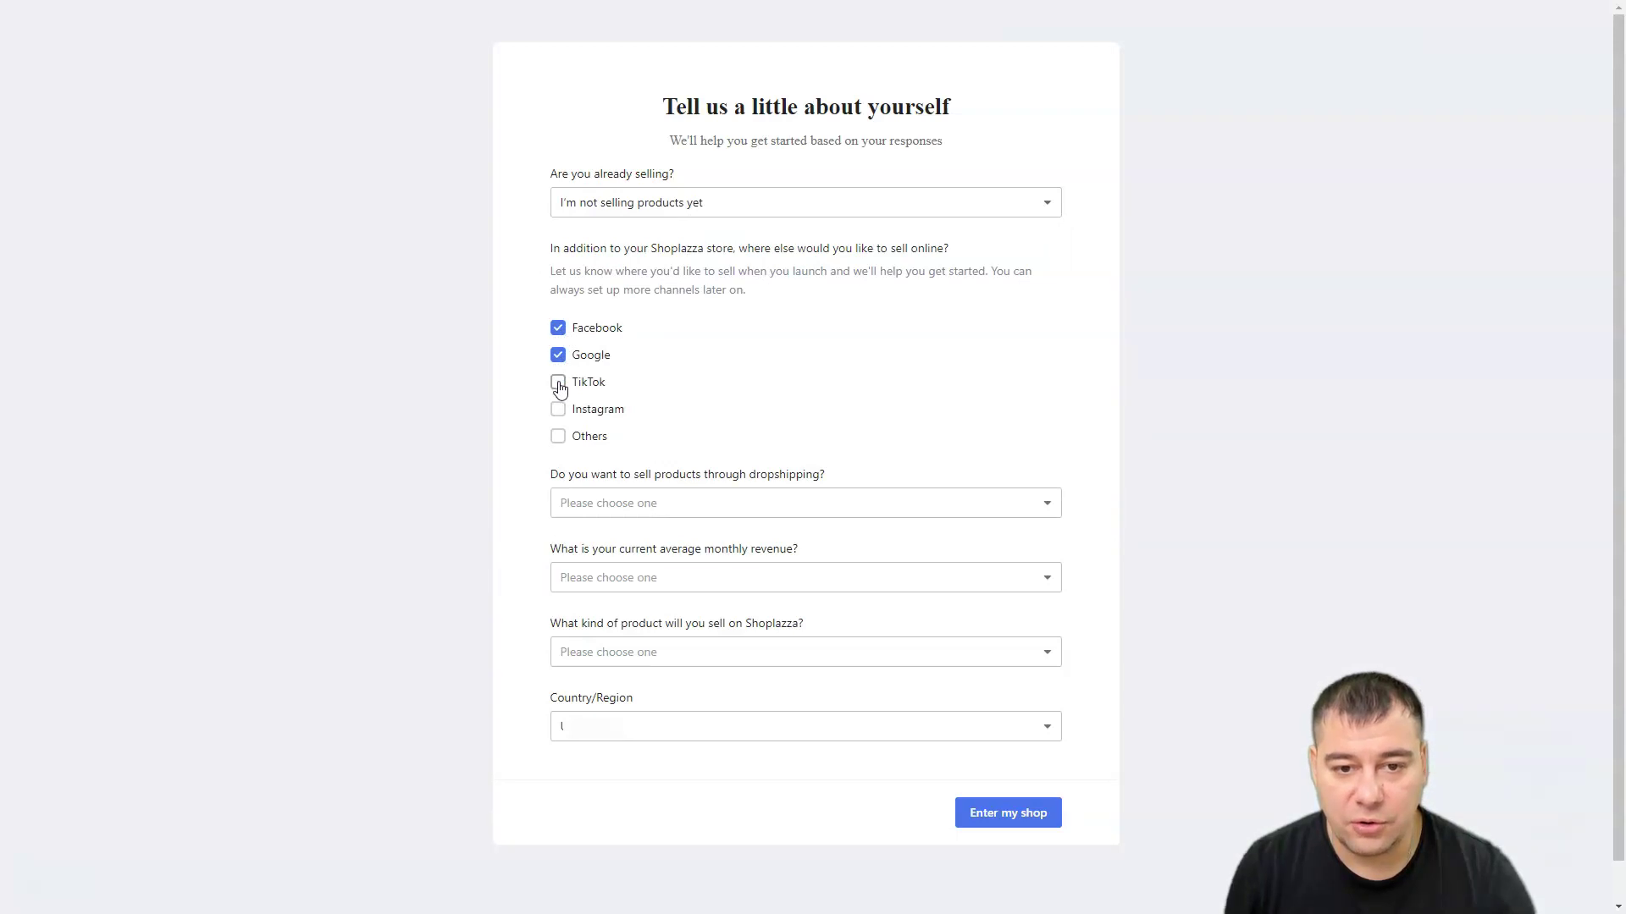
pyautogui.click(558, 383)
pyautogui.click(558, 410)
# Answer Yes to dropshipping, $0 monthly revenue, and Clothing as the product type
pyautogui.click(696, 506)
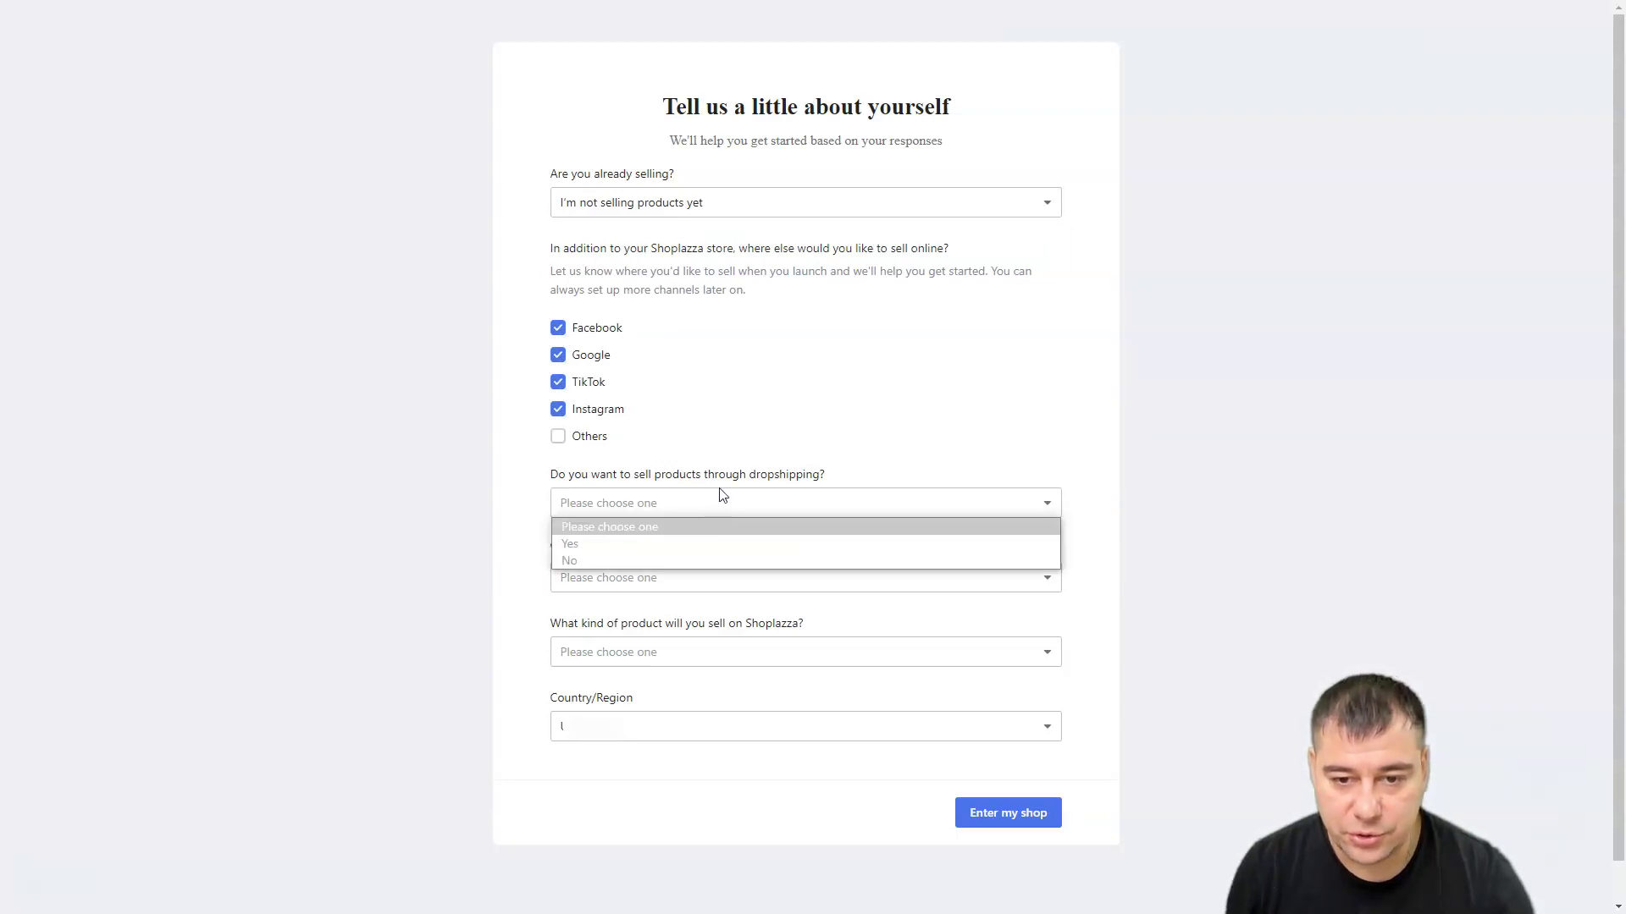
pyautogui.click(682, 543)
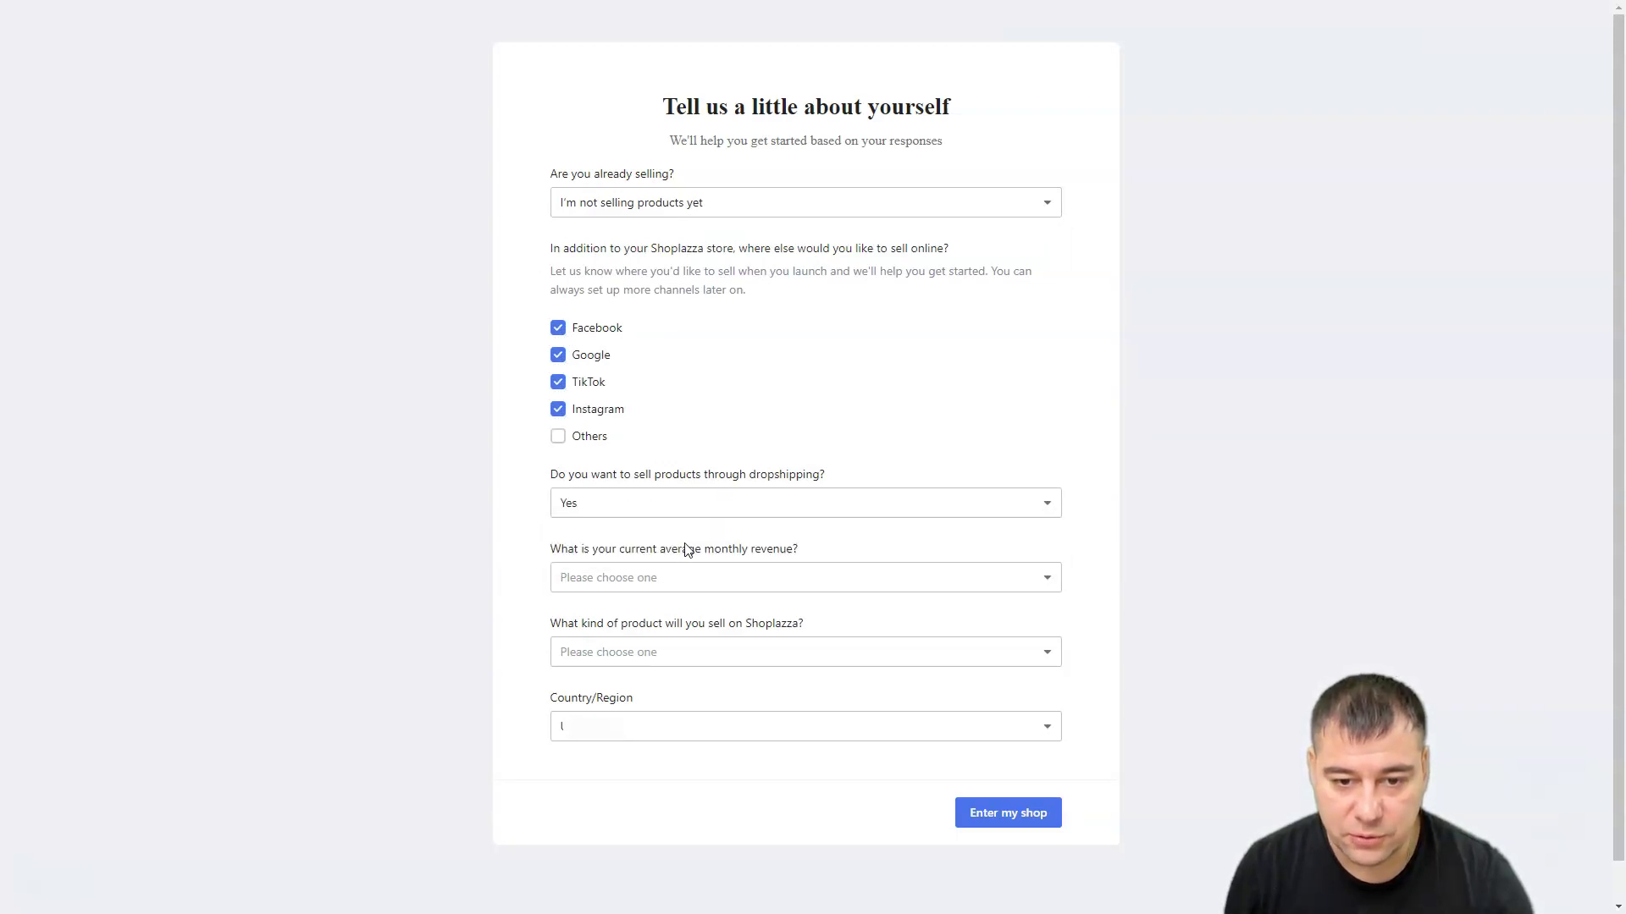
pyautogui.click(785, 582)
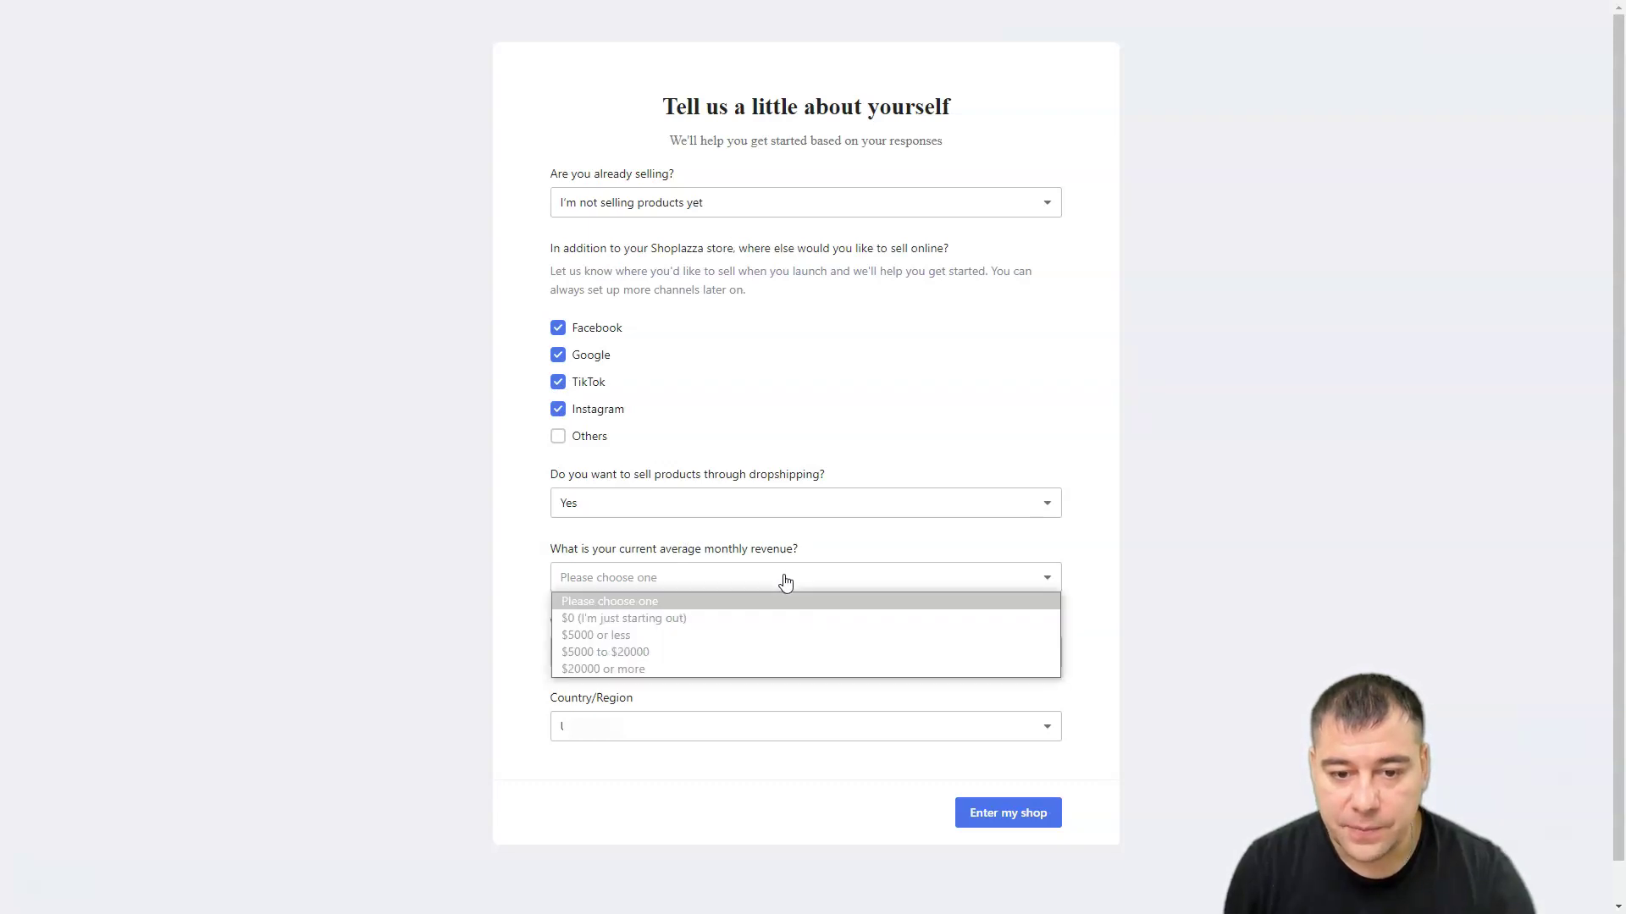
pyautogui.click(771, 618)
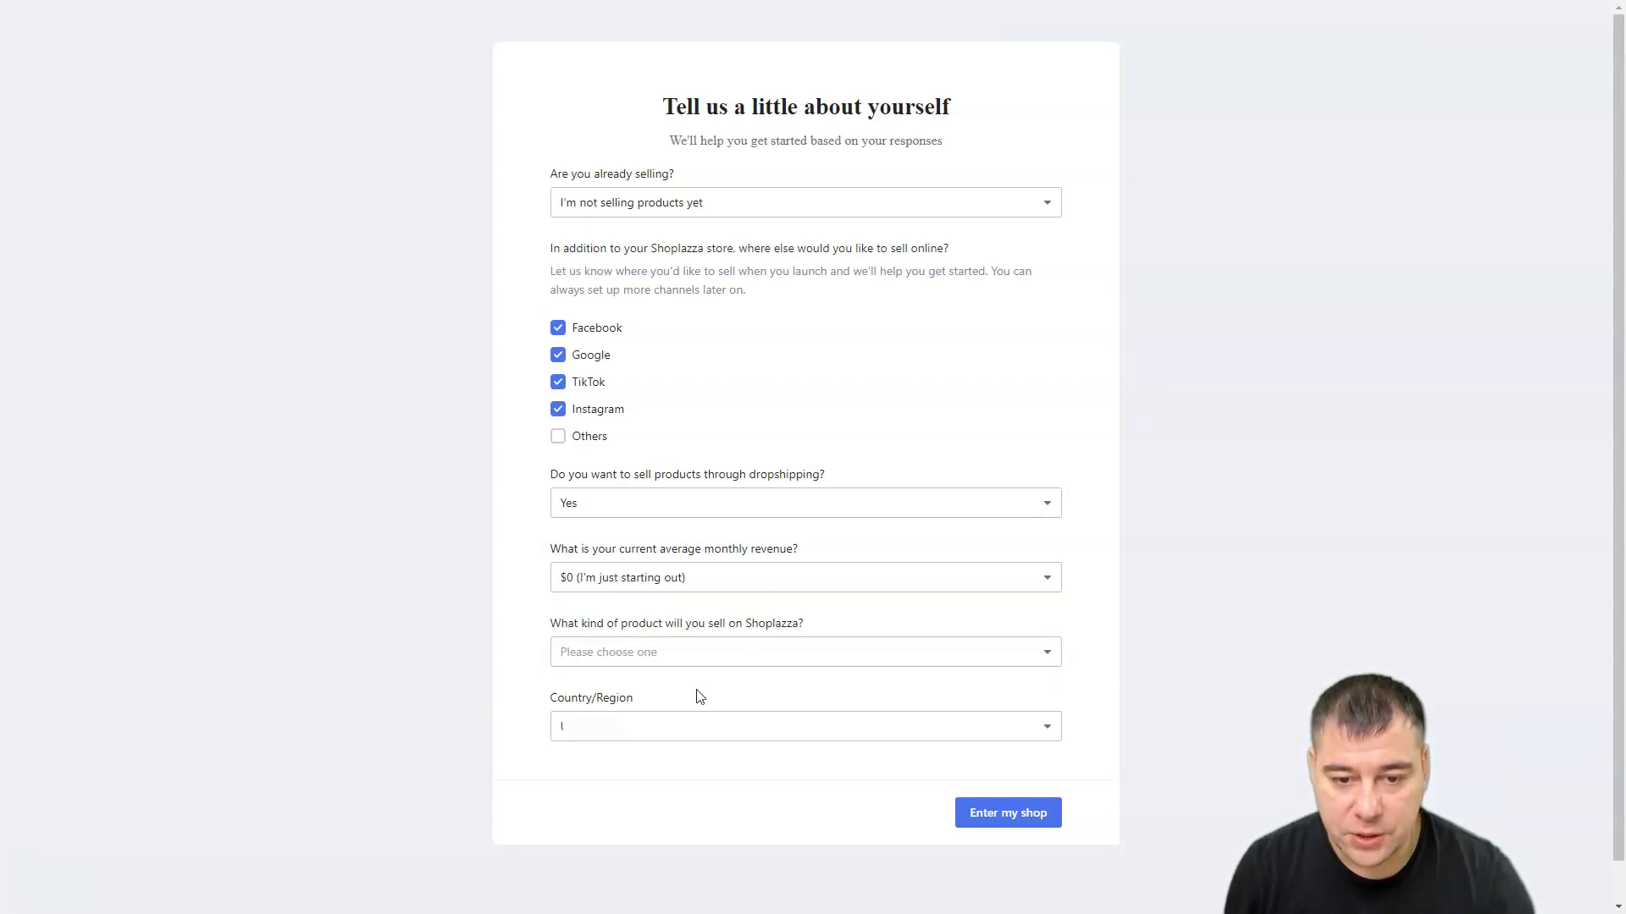
pyautogui.click(751, 656)
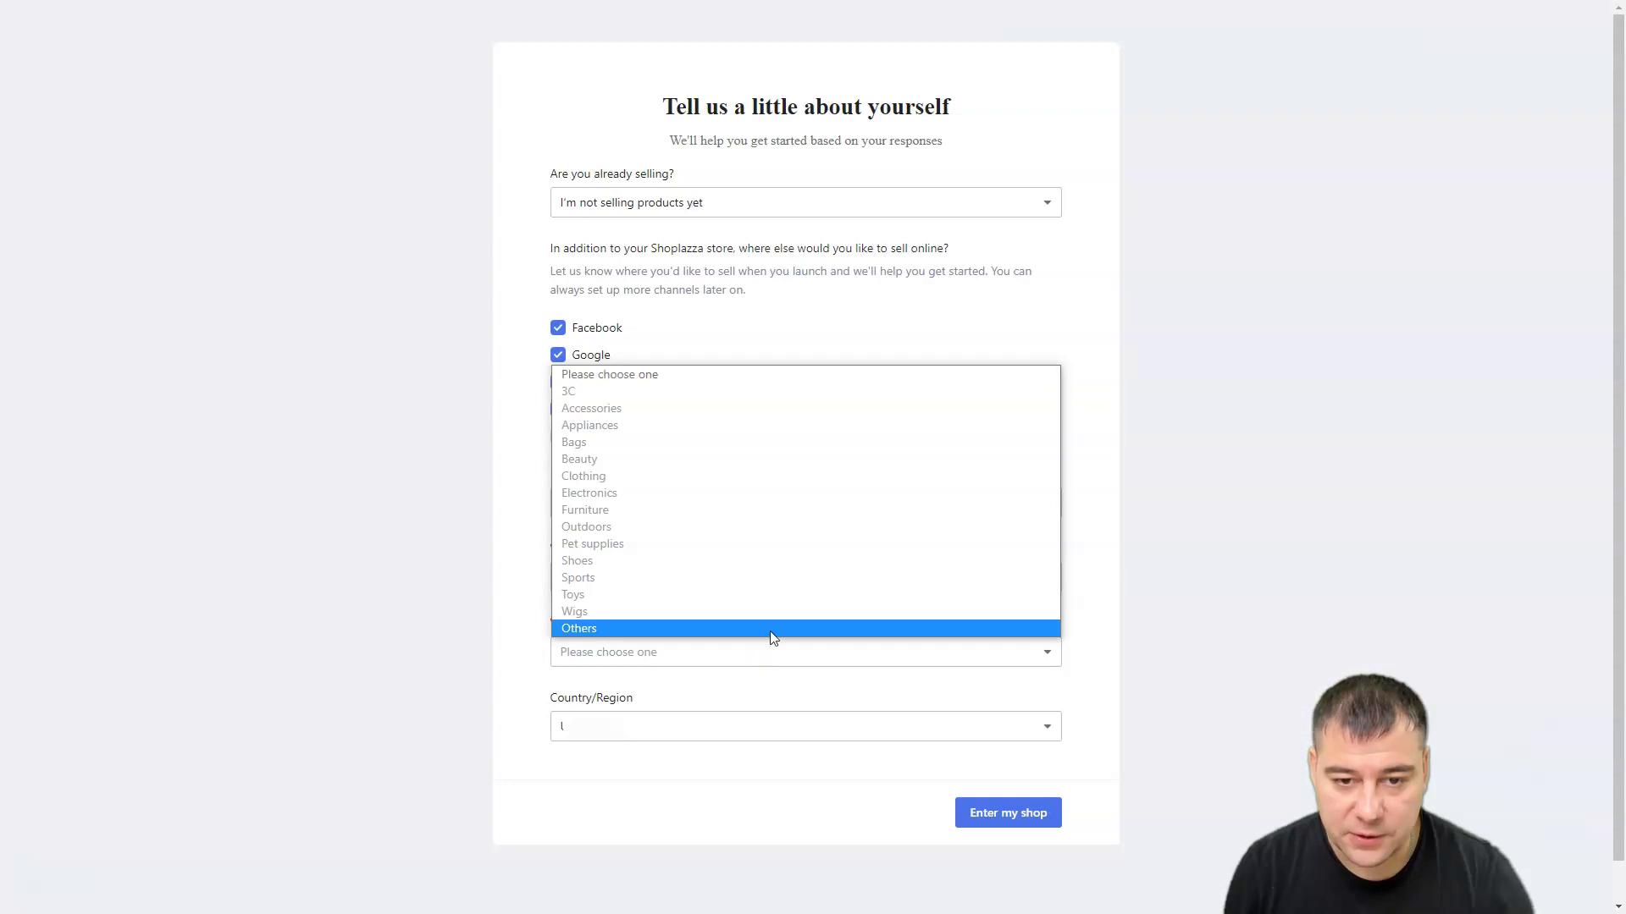
pyautogui.click(704, 492)
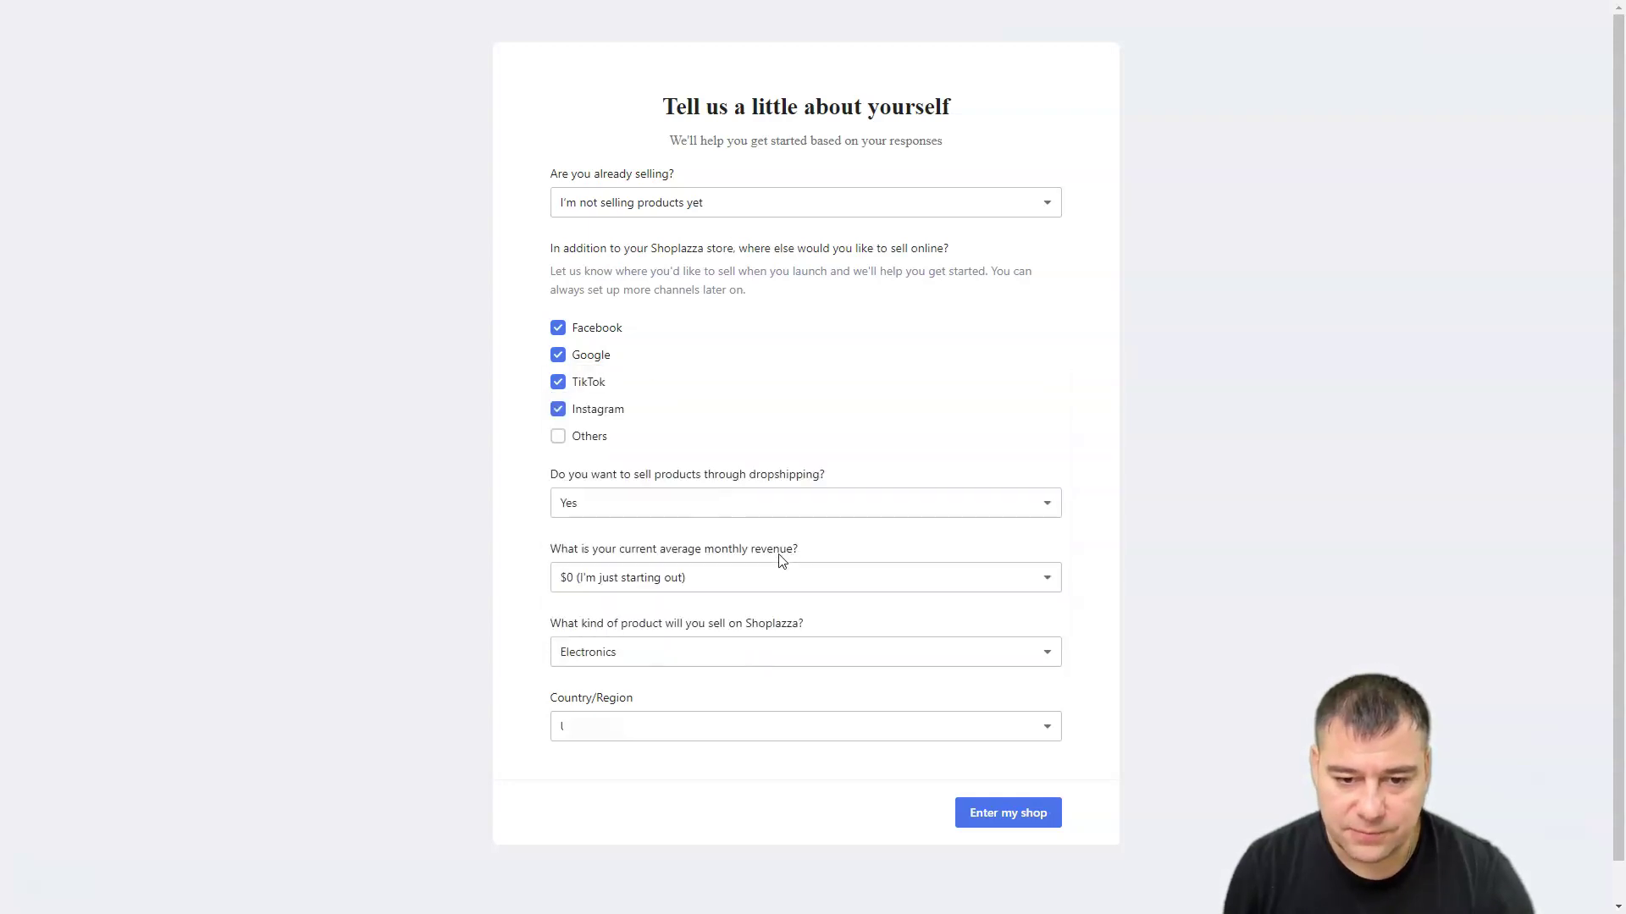
pyautogui.click(1043, 656)
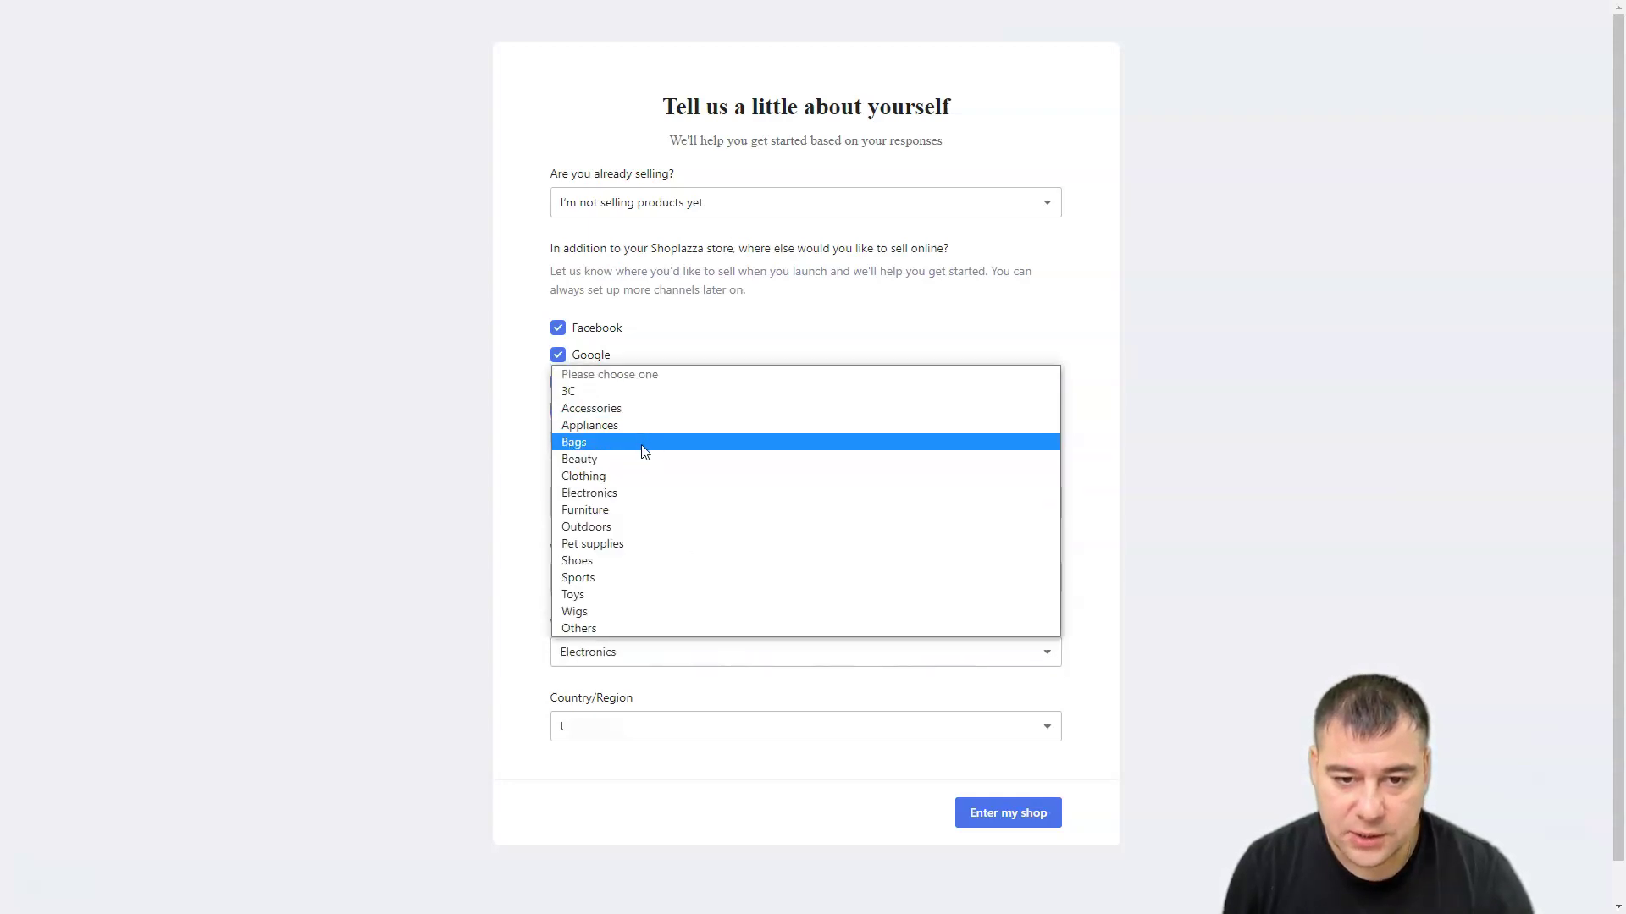
pyautogui.click(636, 478)
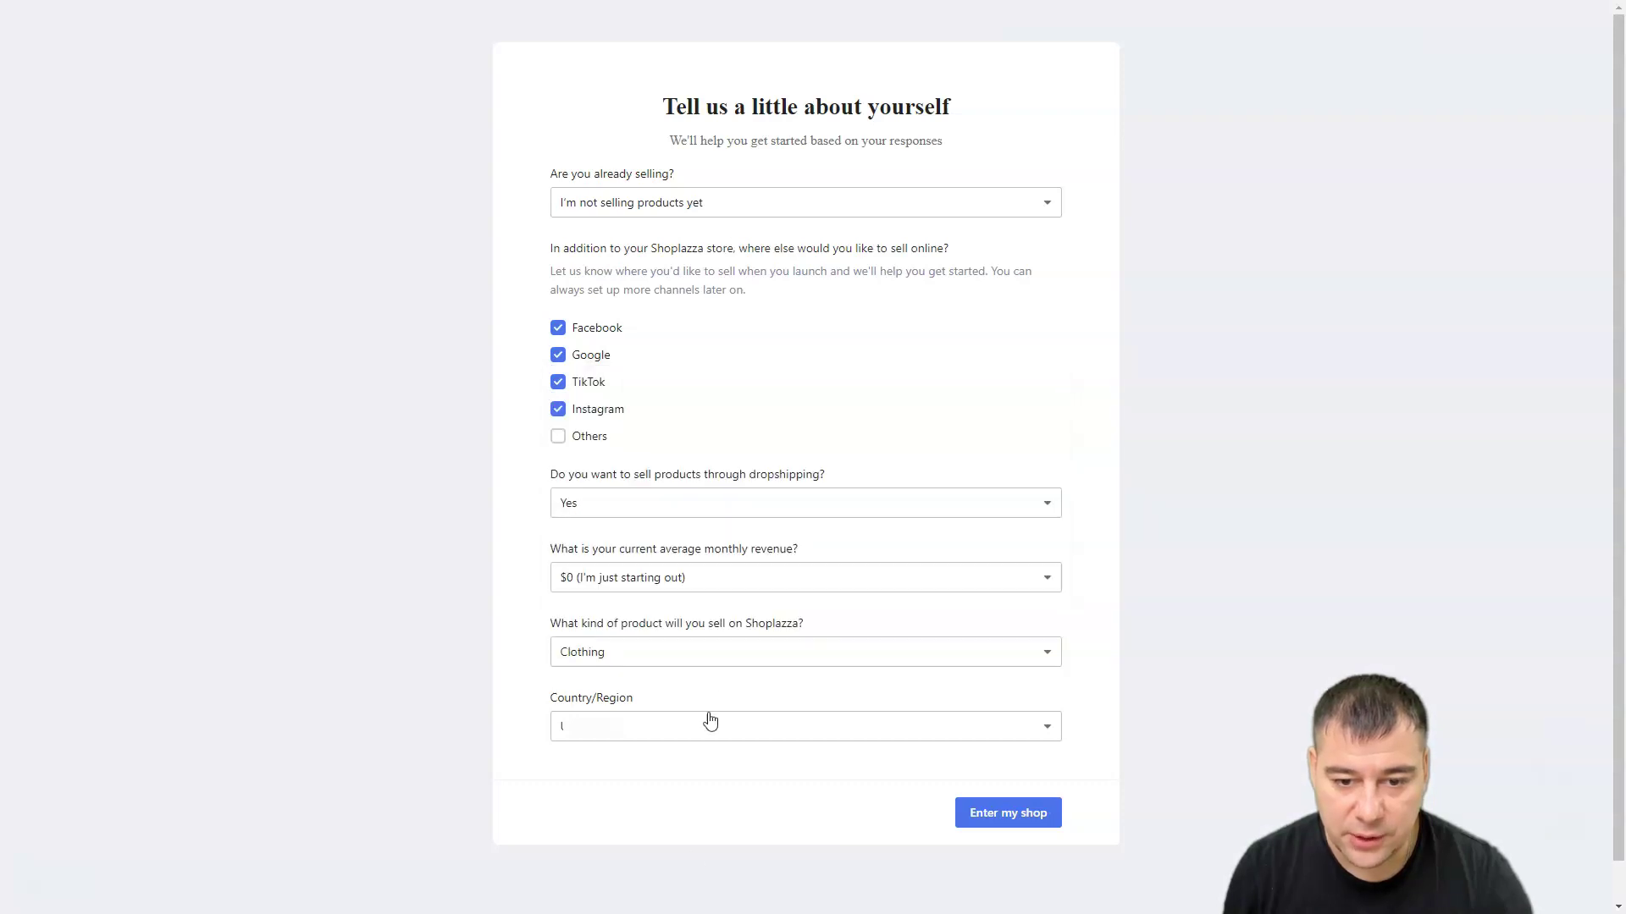
# Set the country to United States and submit the survey to enter the shop
pyautogui.click(841, 735)
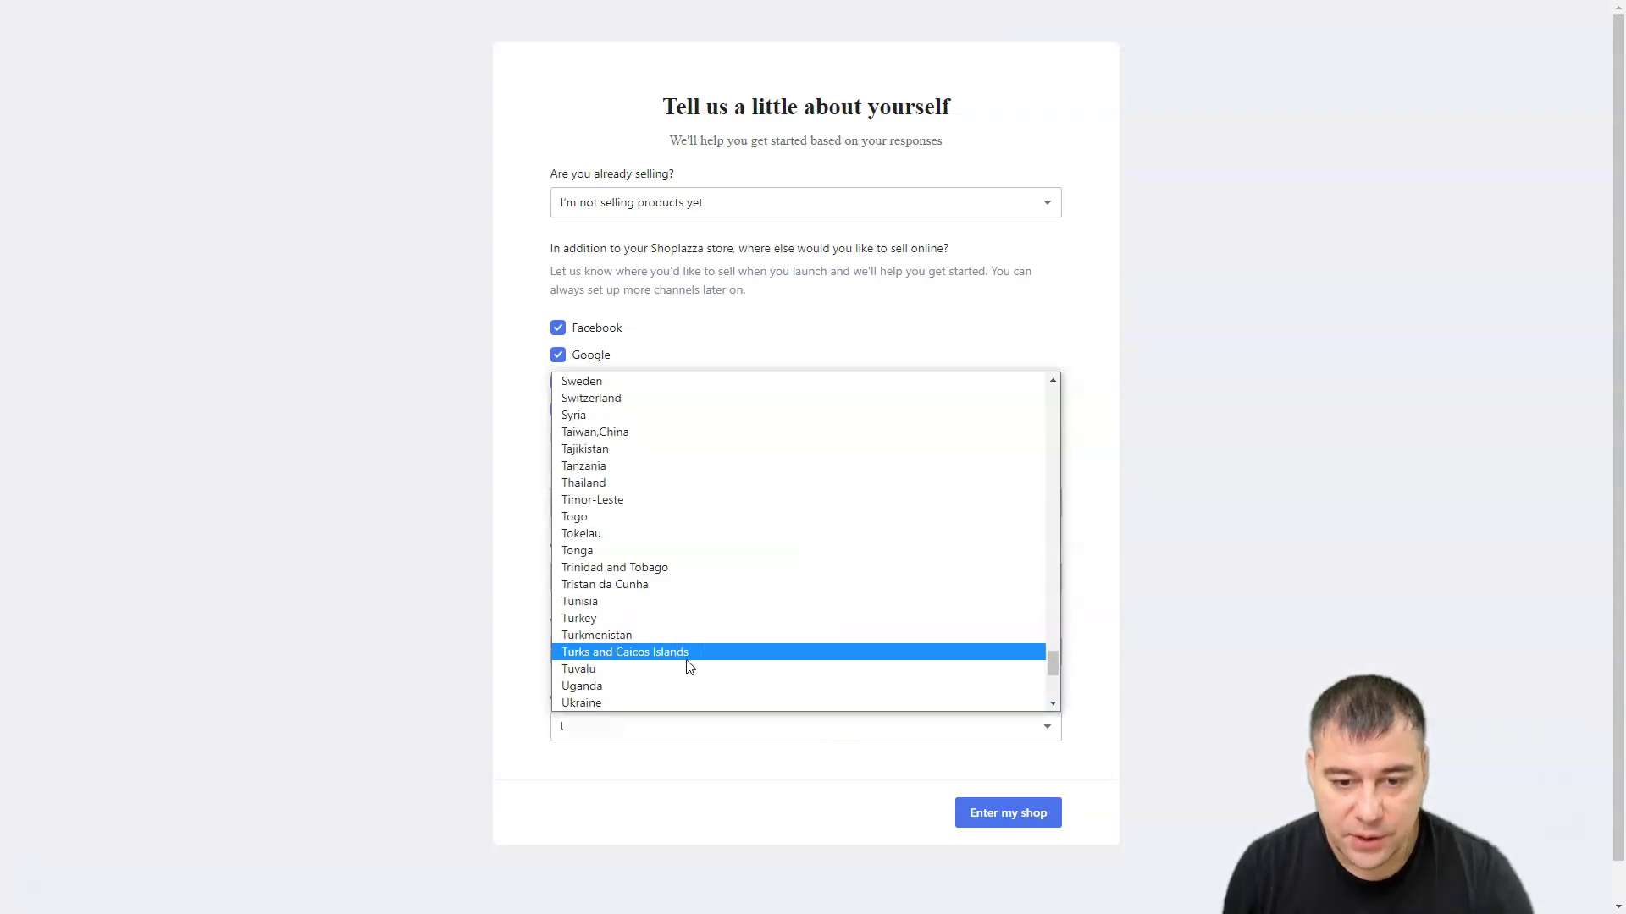
pyautogui.scroll(-3, 677, 669)
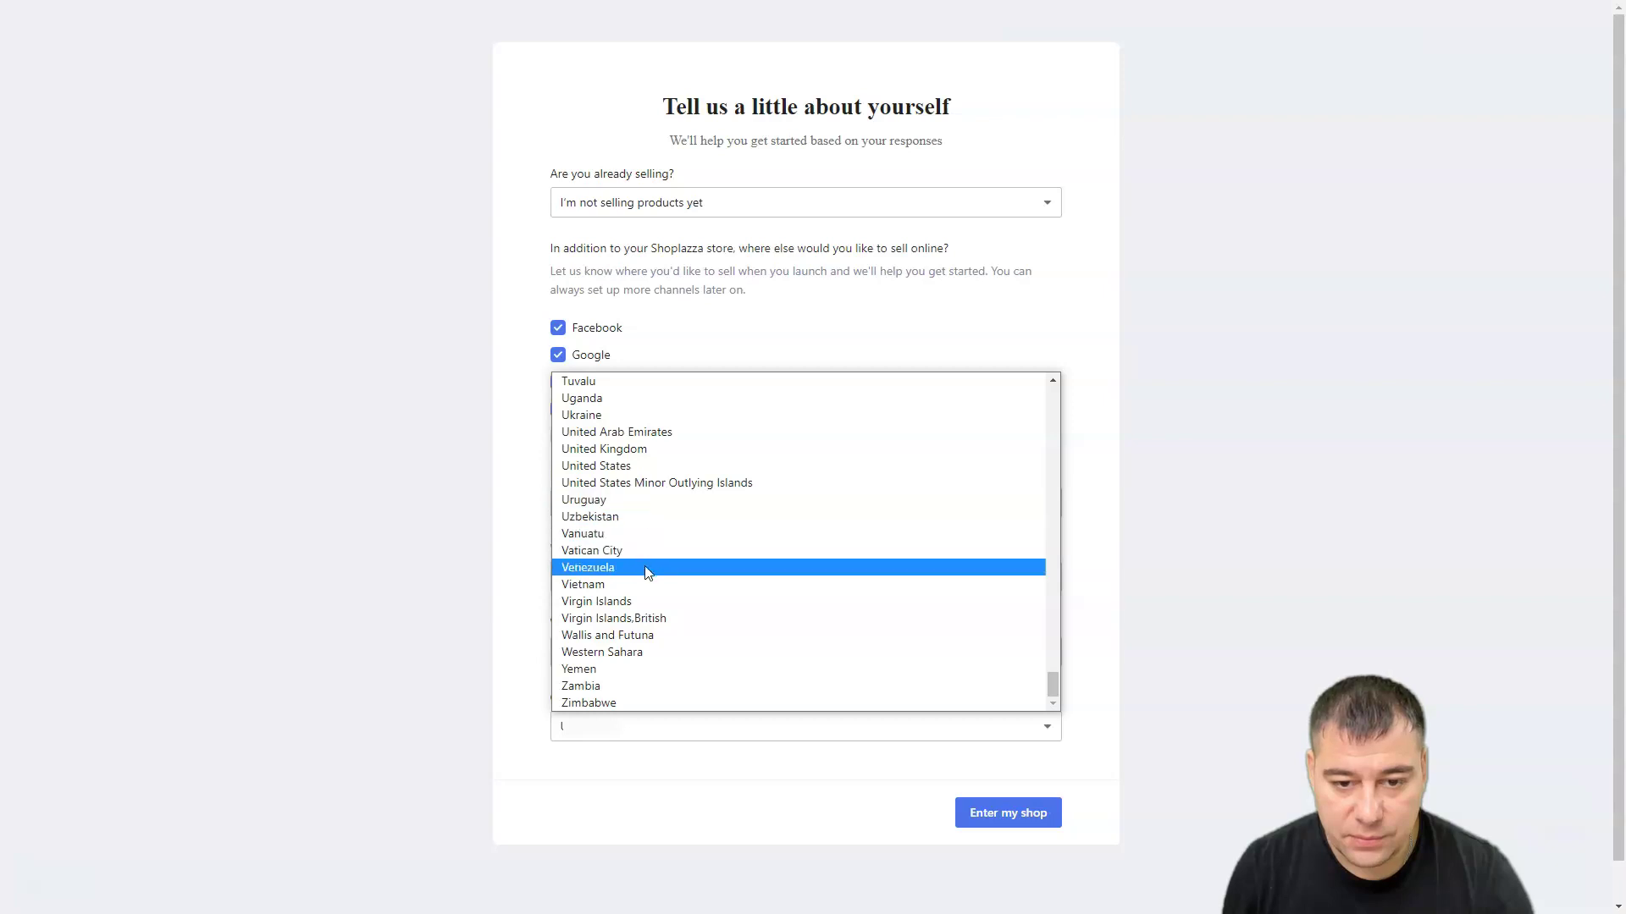
pyautogui.click(642, 483)
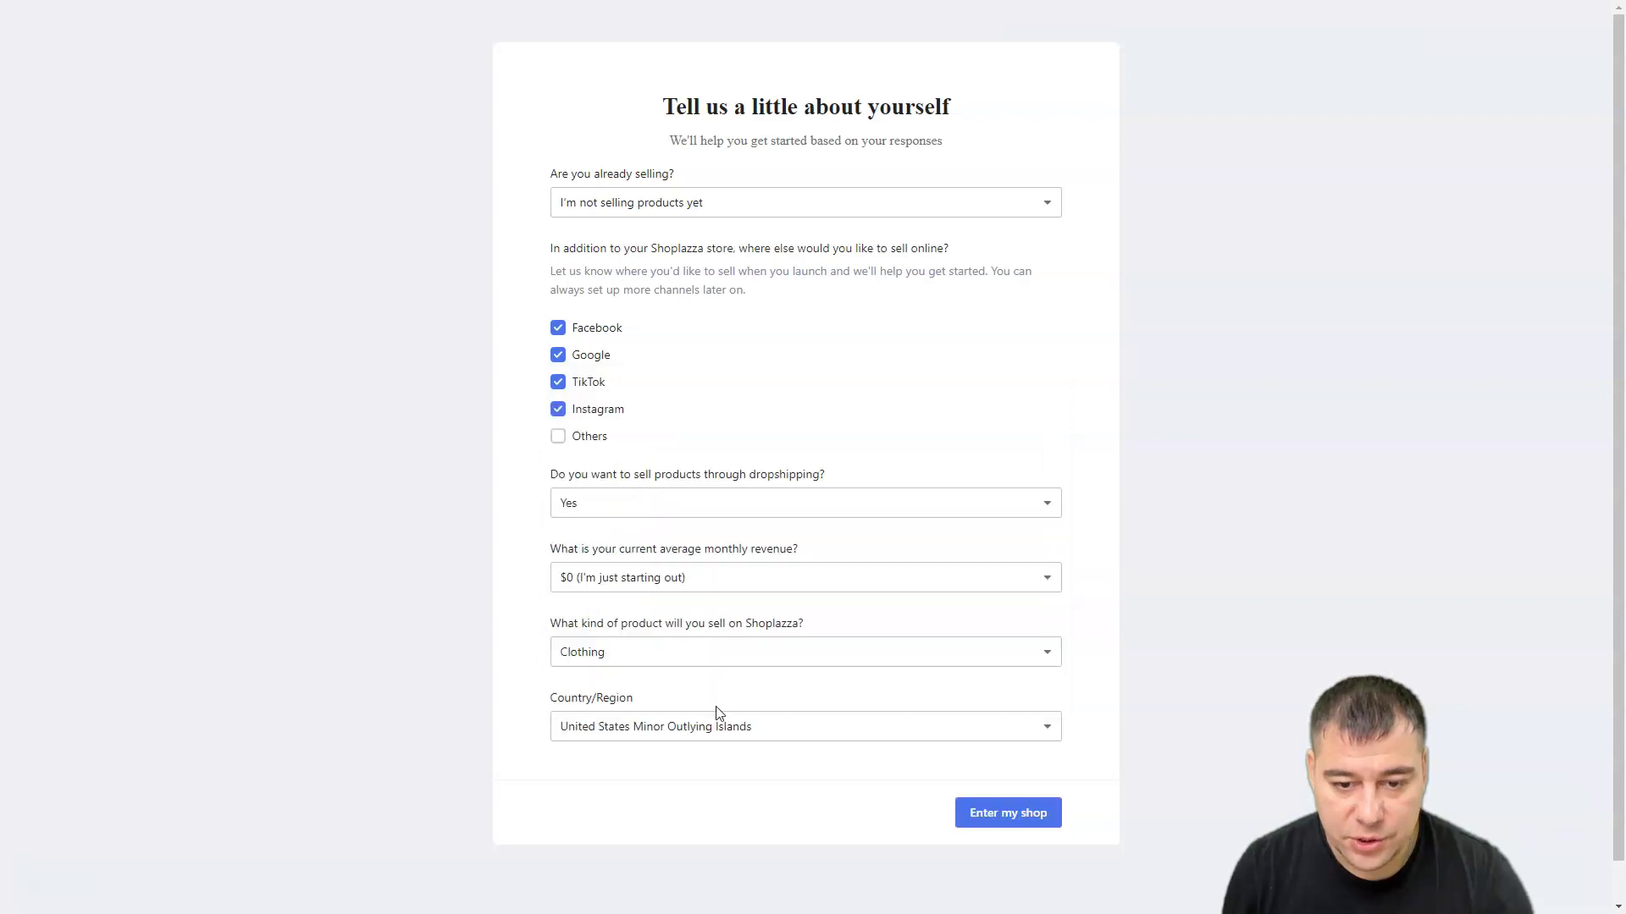
pyautogui.click(931, 739)
pyautogui.click(666, 691)
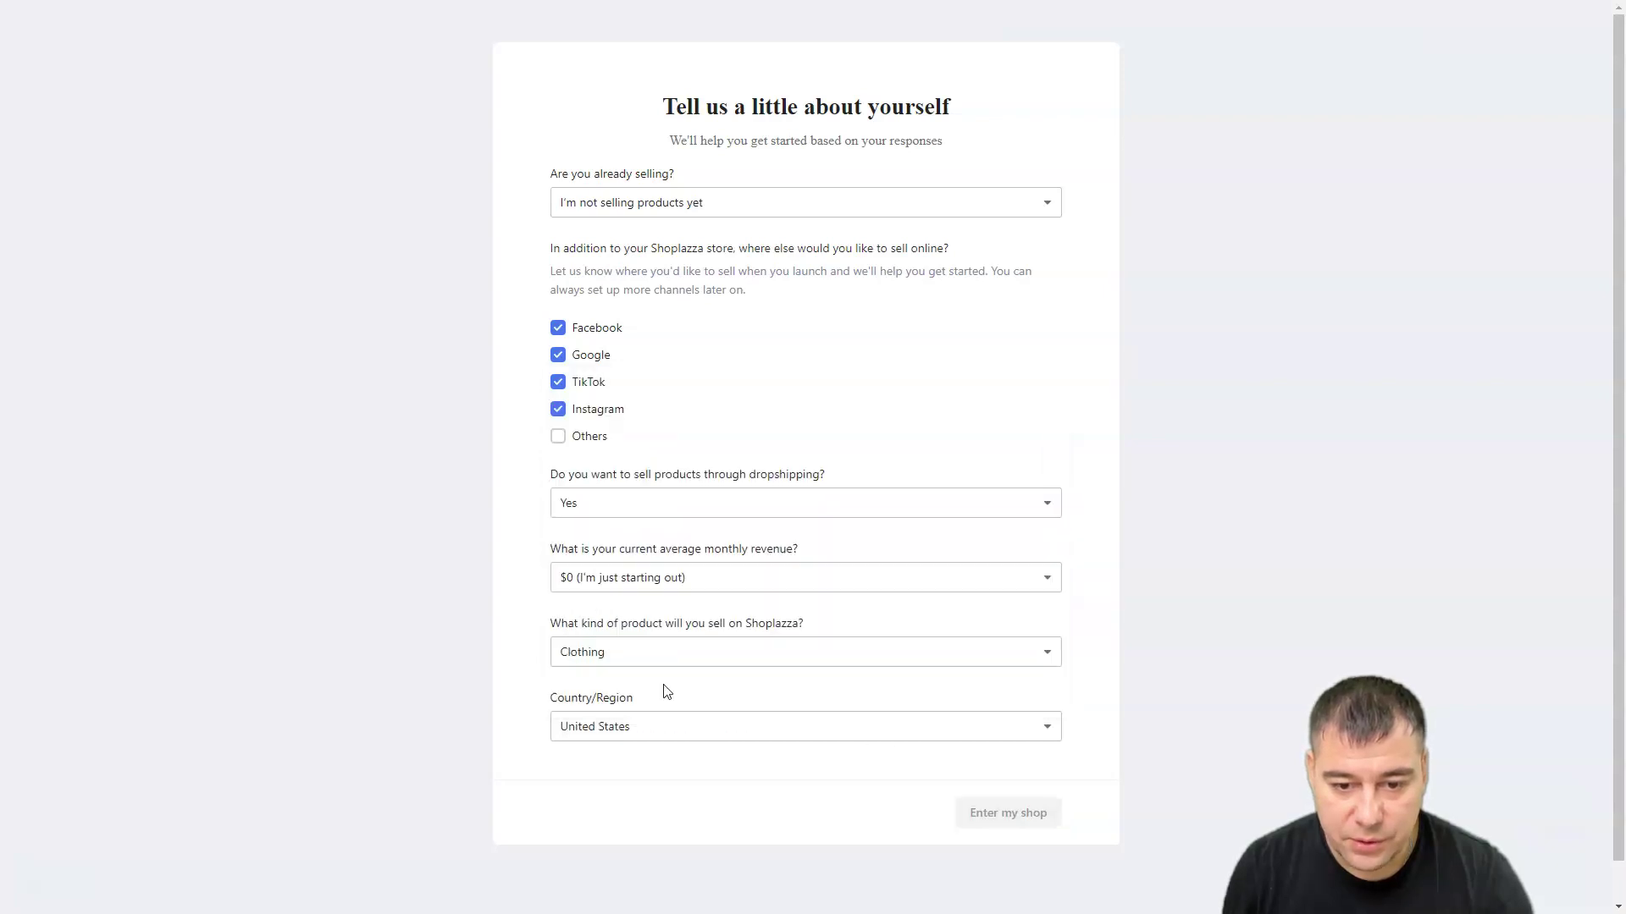
pyautogui.click(1011, 814)
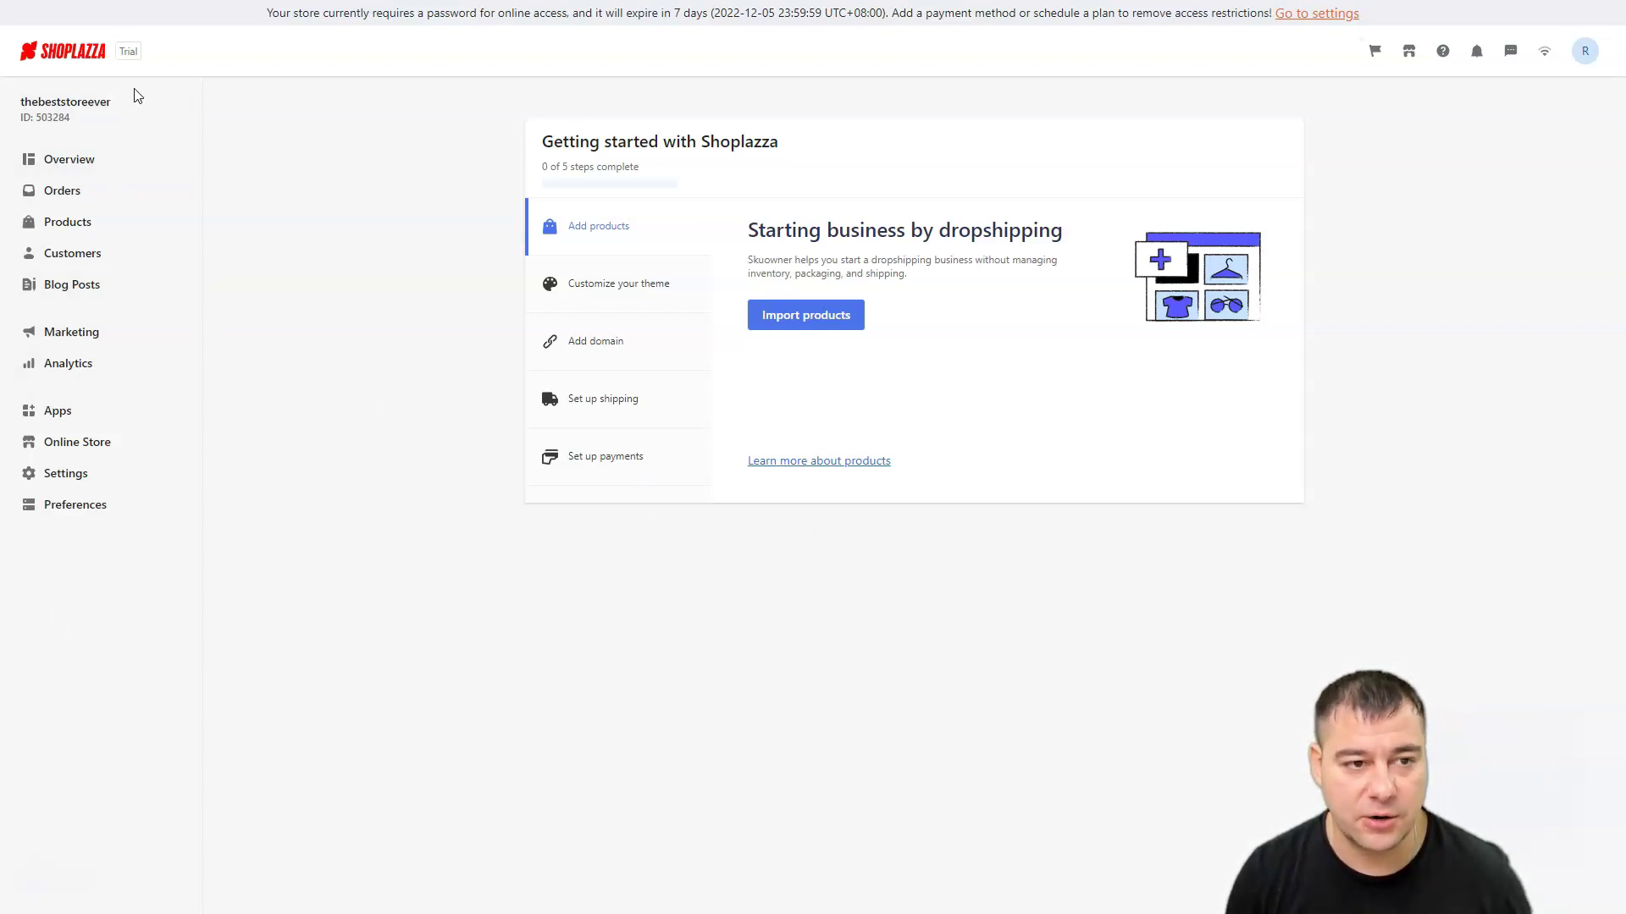
# Open the Overview dashboard showing 0 visitors, orders and sales
pyautogui.click(56, 168)
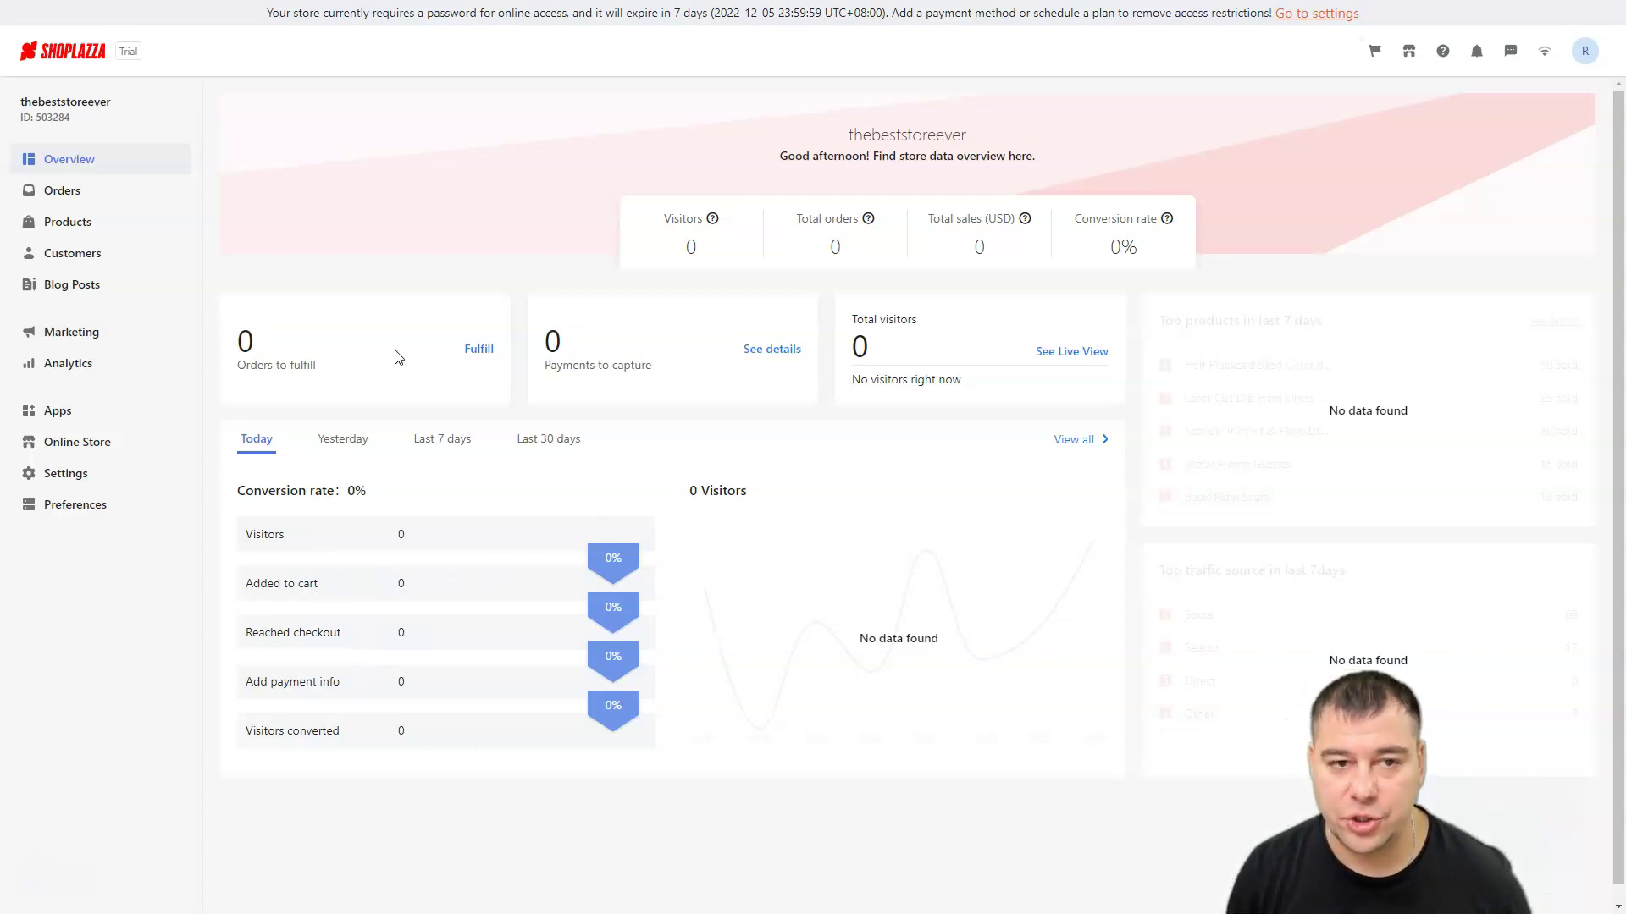
# Check the empty Orders, Products and Customers pages, then go to Apps
pyautogui.click(68, 195)
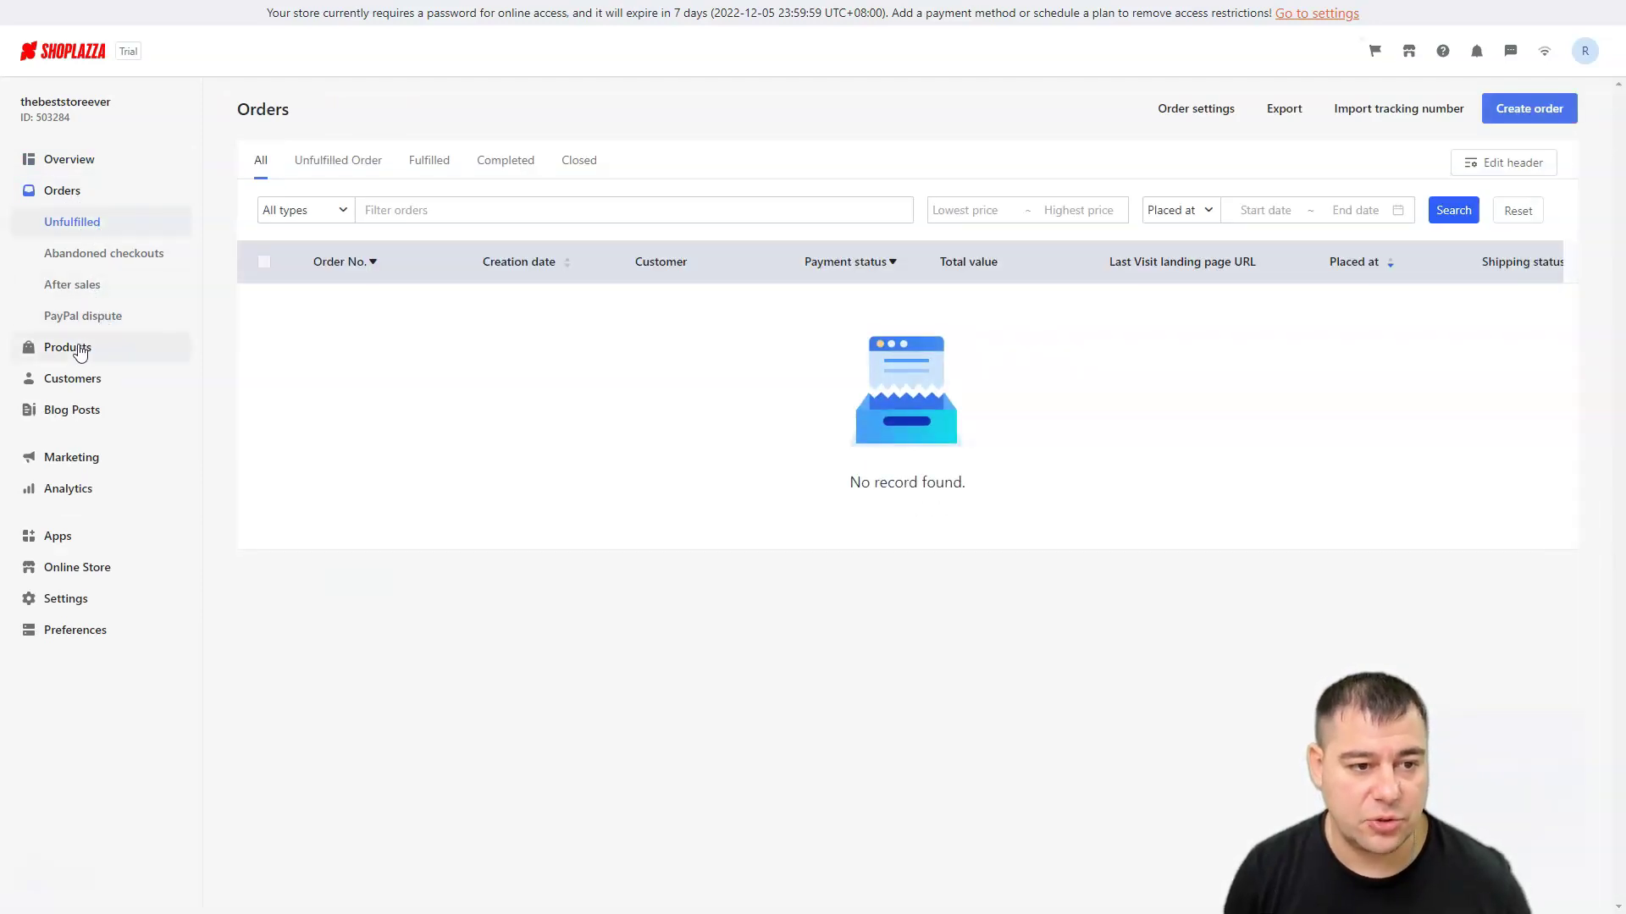
pyautogui.click(81, 351)
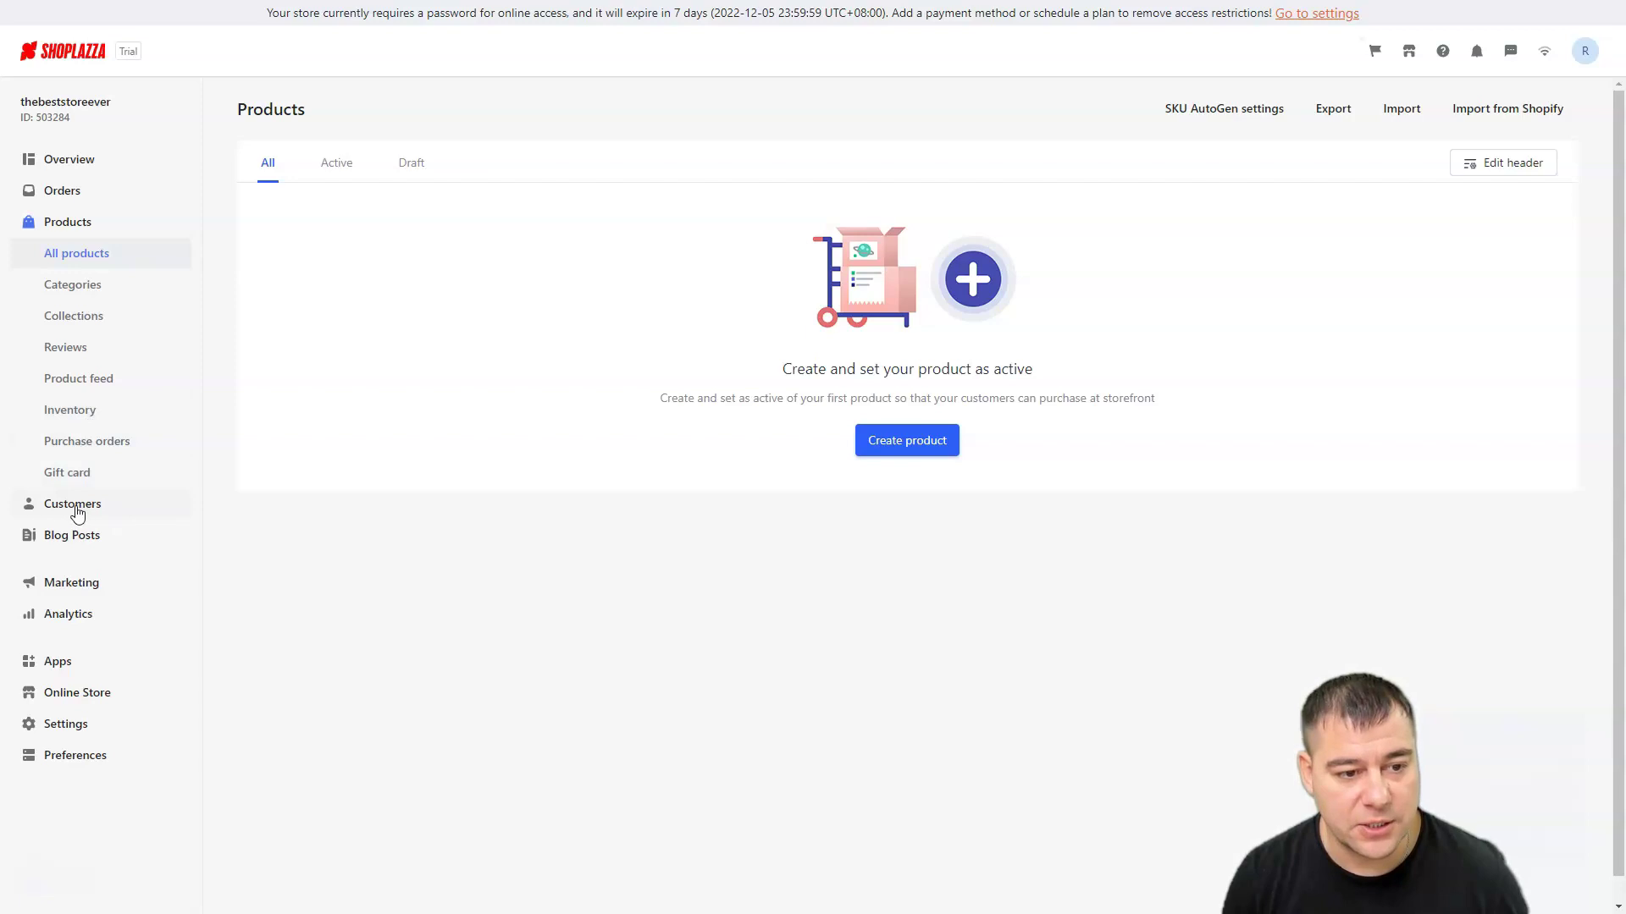
pyautogui.click(78, 506)
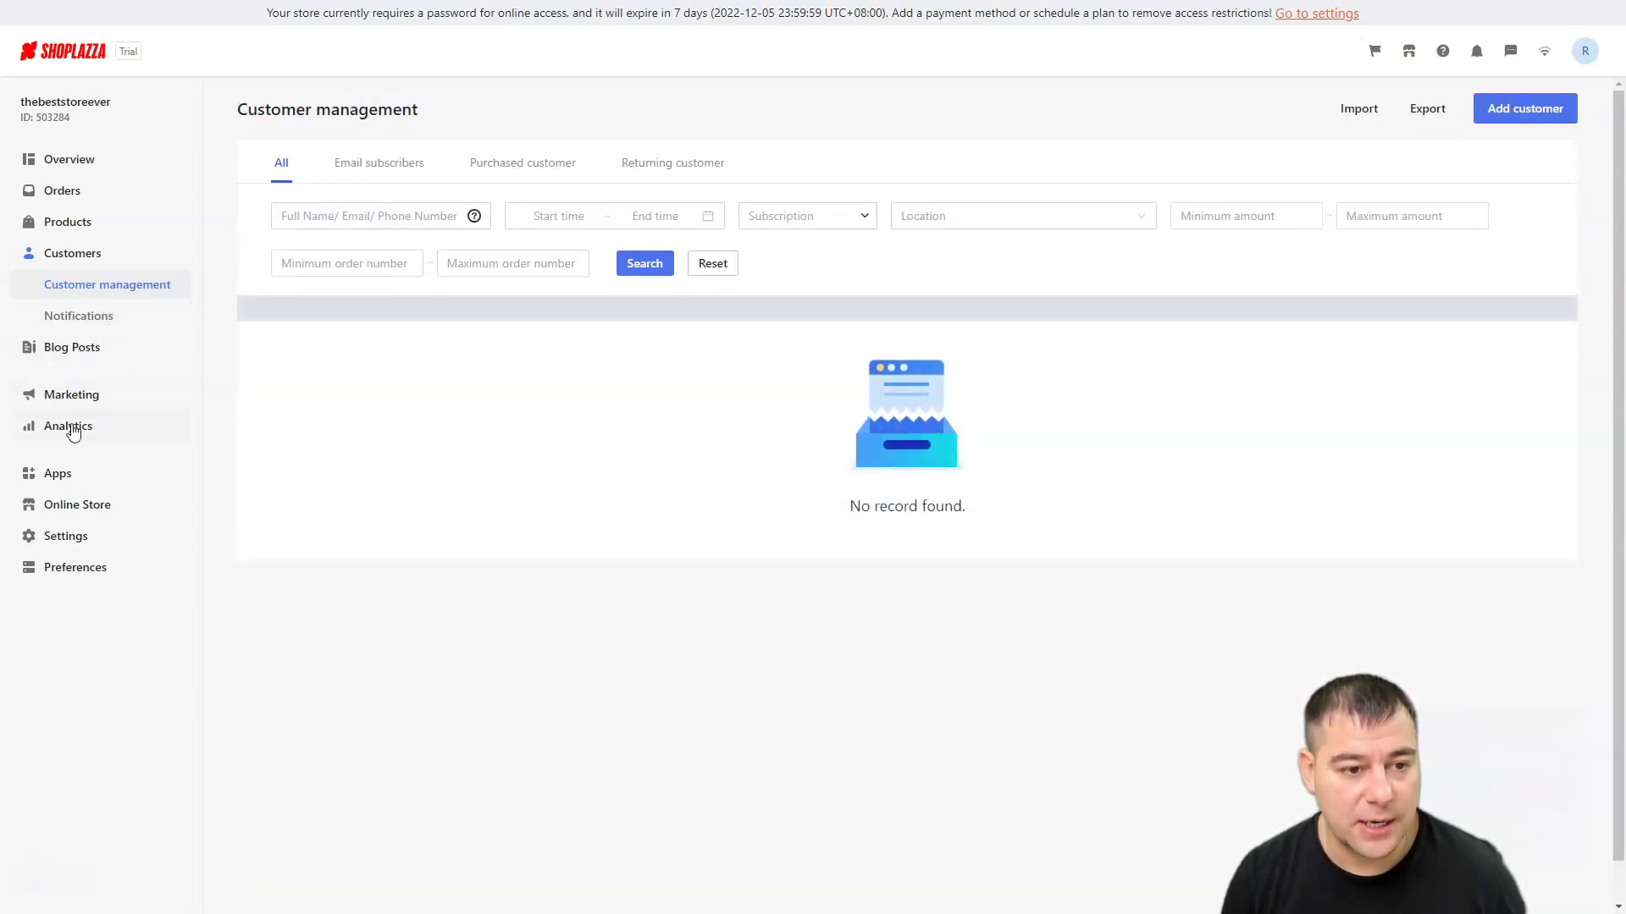
pyautogui.click(51, 479)
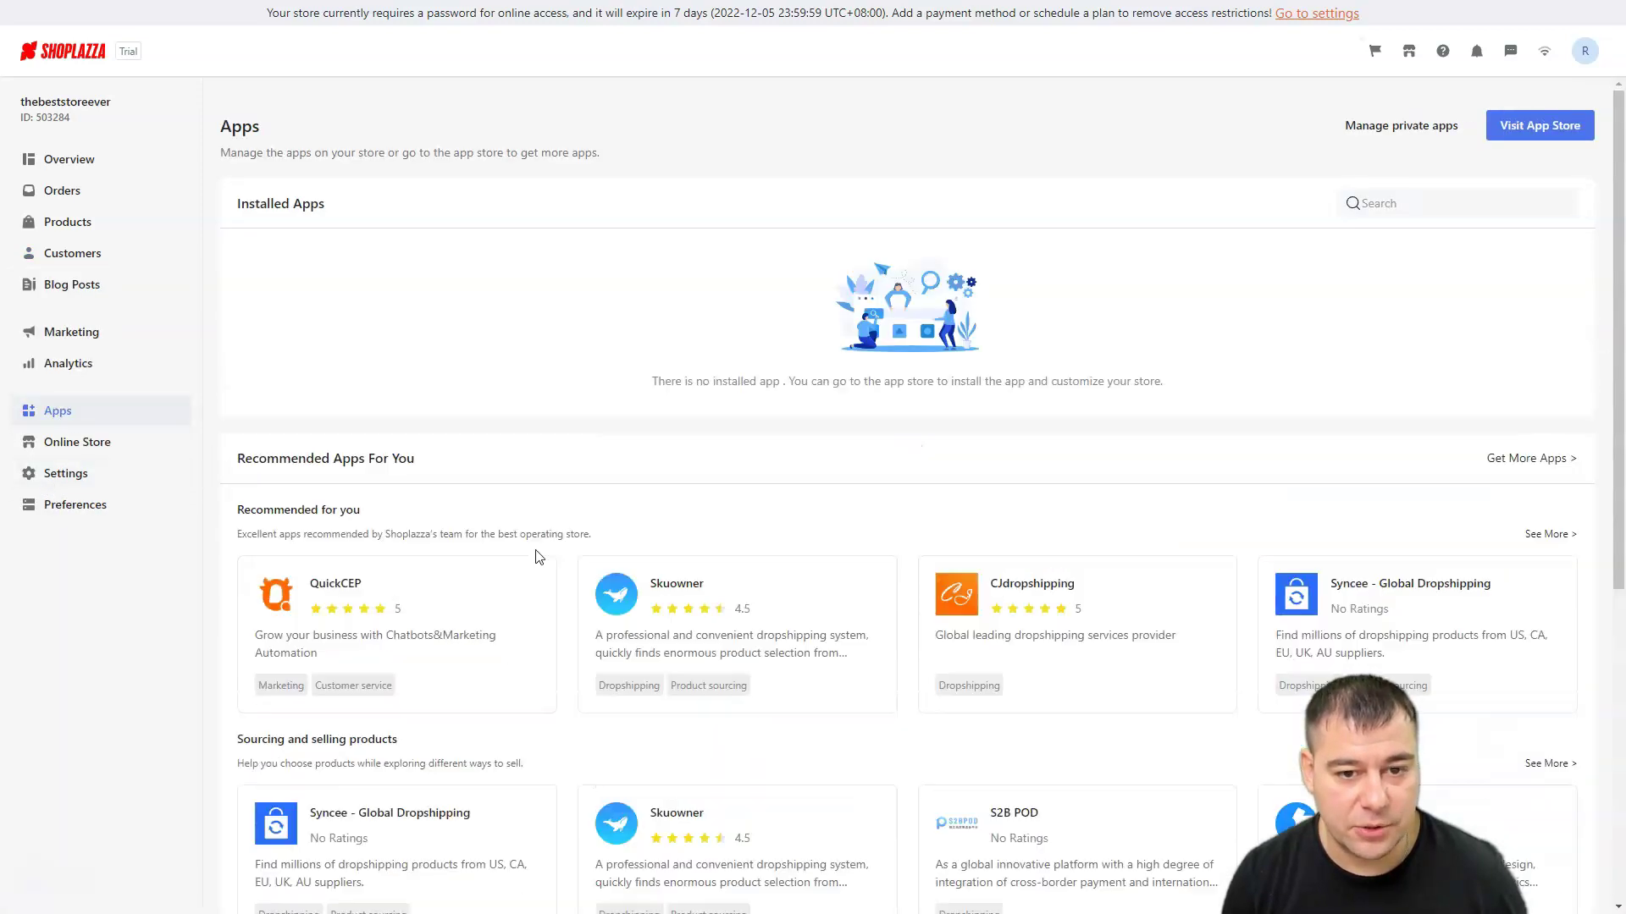
# Browse the recommended apps, then go to Online Store > Themes
pyautogui.scroll(-5, 745, 559)
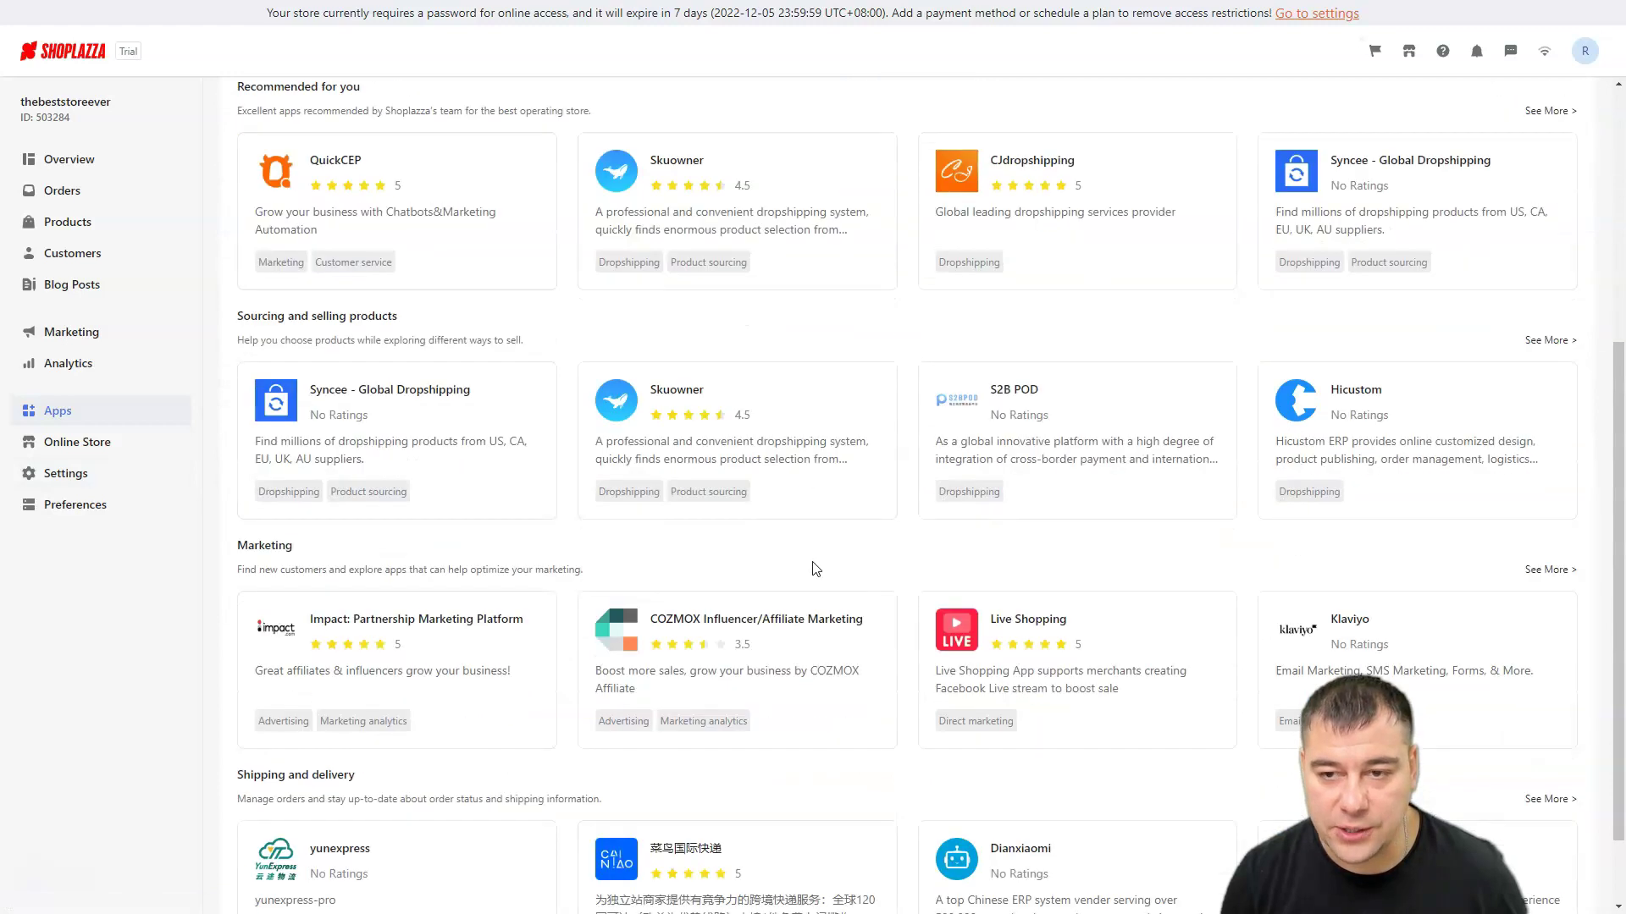
pyautogui.scroll(-1, 816, 568)
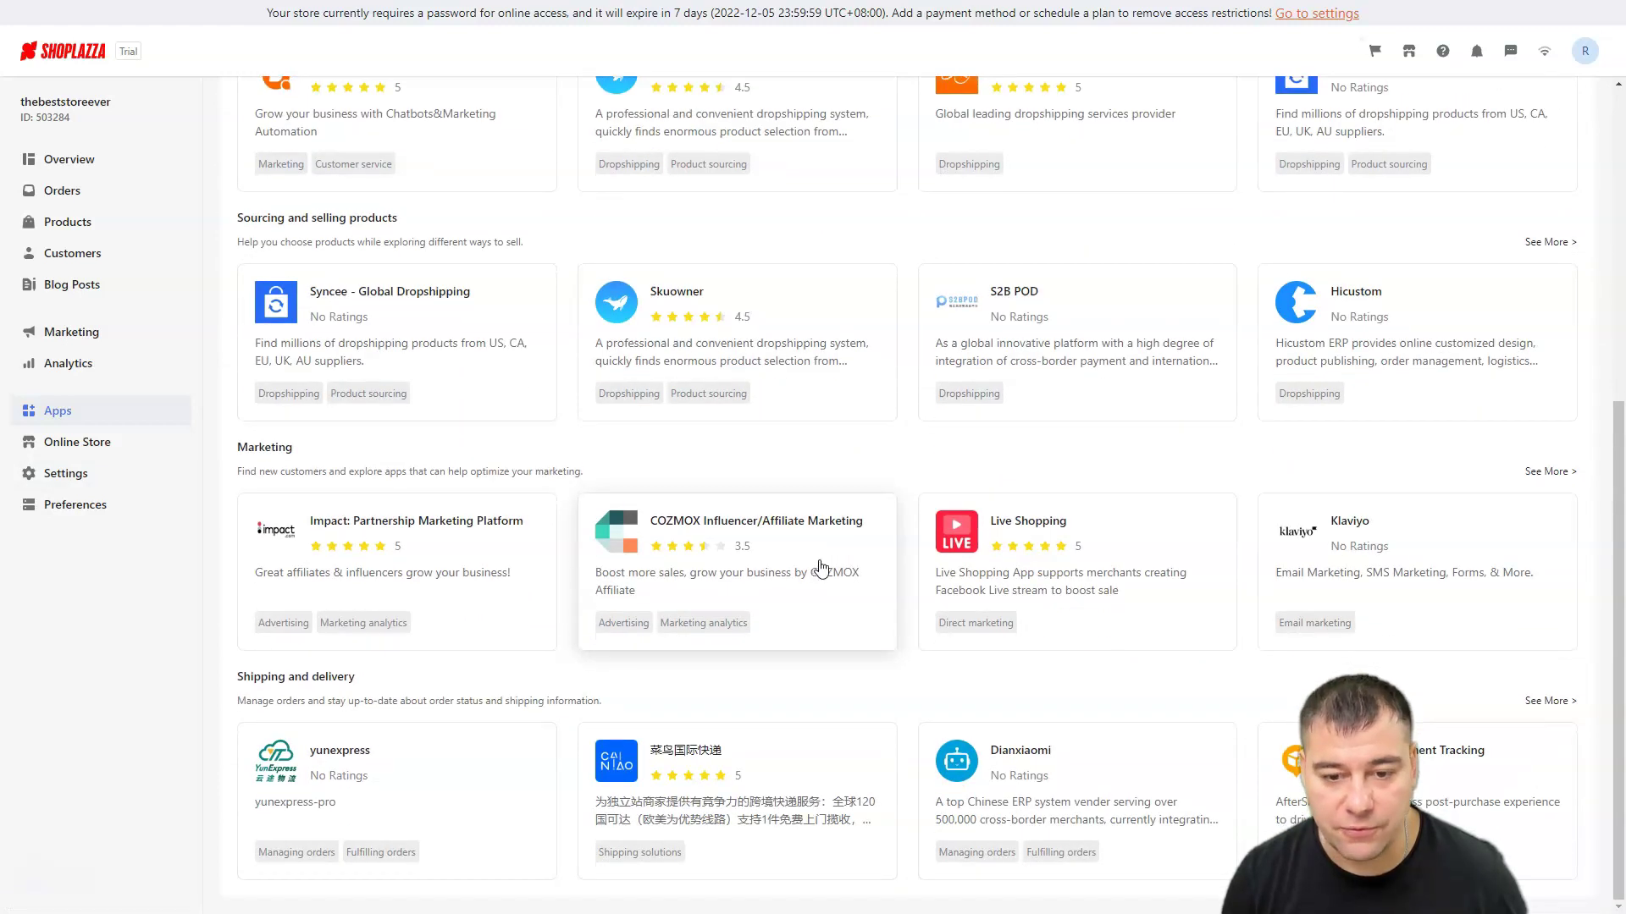
pyautogui.scroll(6, 819, 566)
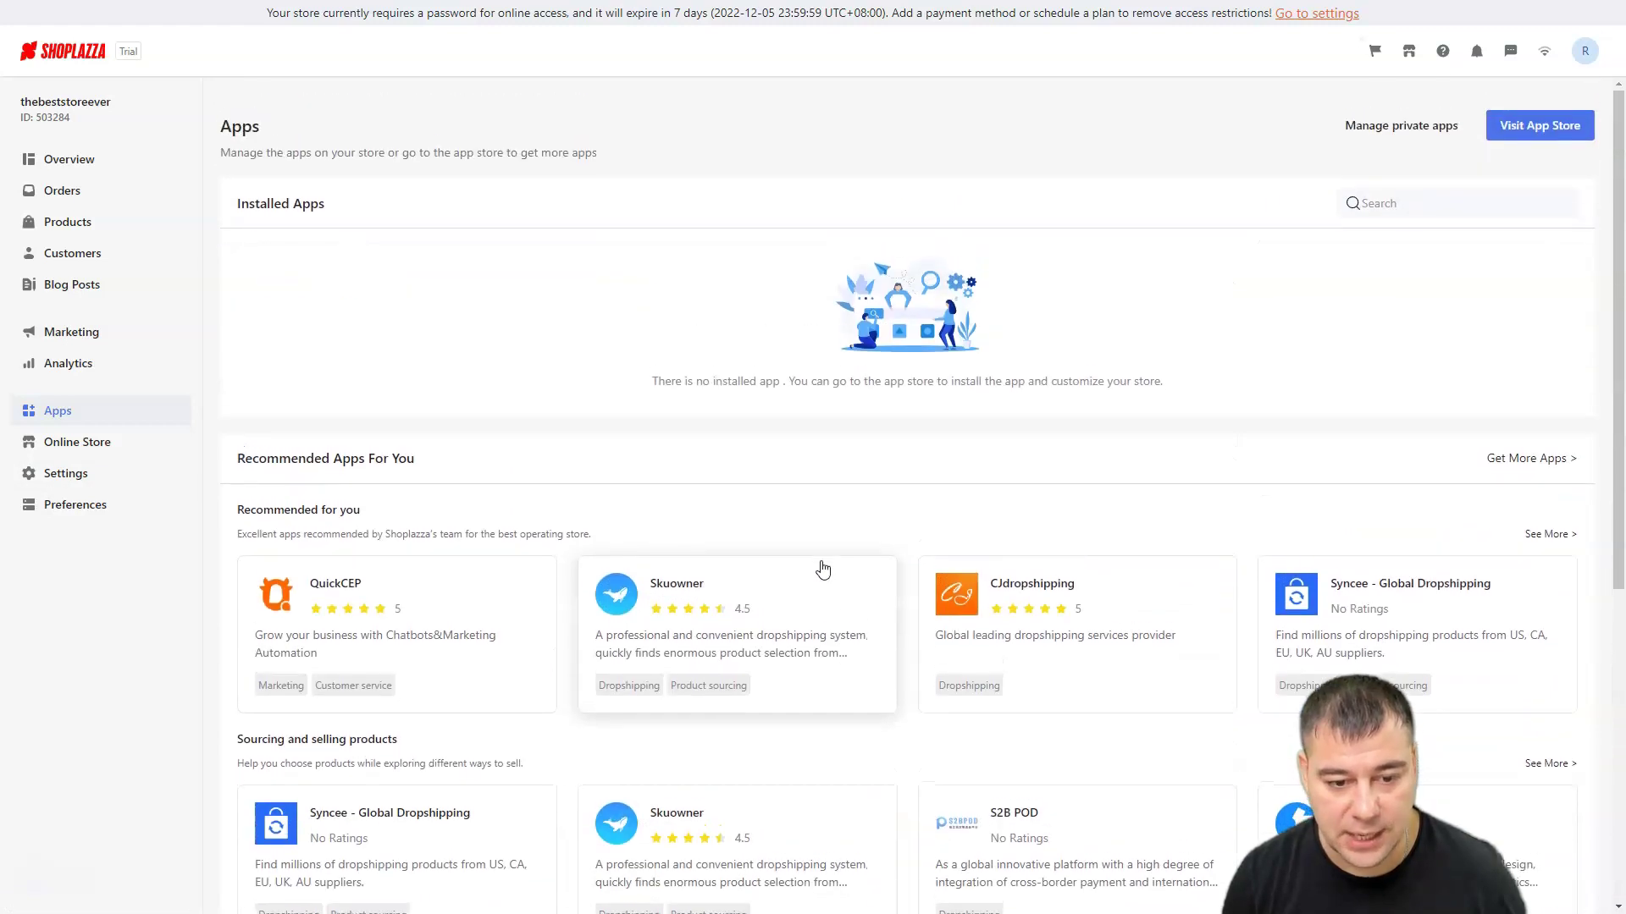
pyautogui.scroll(-5, 823, 567)
pyautogui.scroll(5, 851, 556)
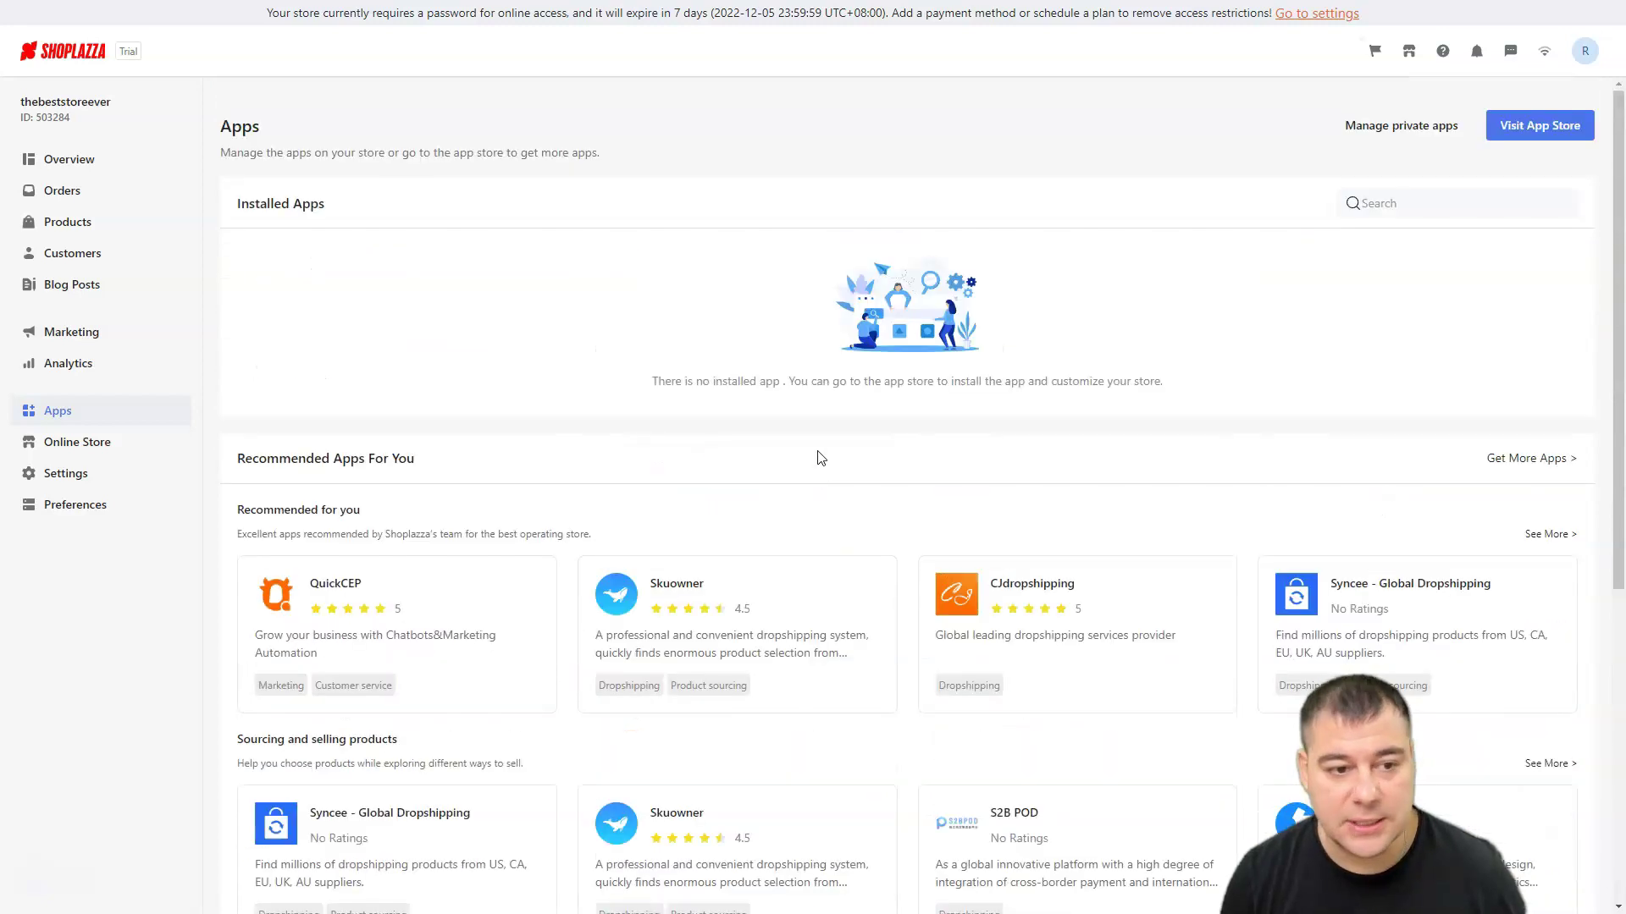
pyautogui.click(64, 447)
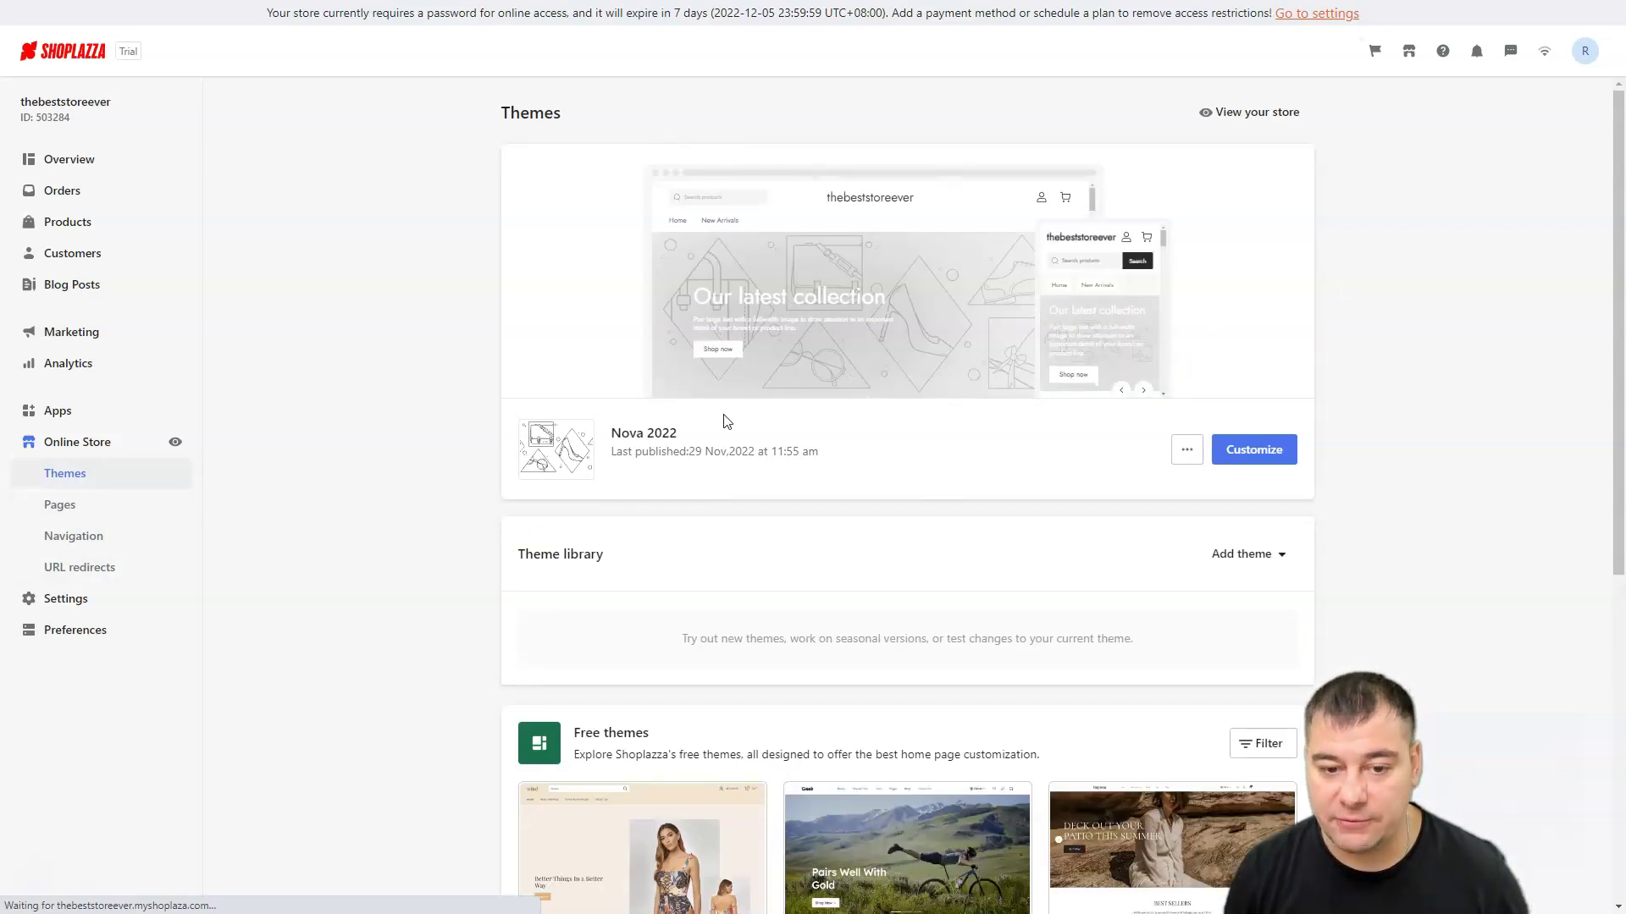
# Look over the theme library and free themes, then customize the Nova 2022 theme
pyautogui.scroll(-4, 798, 570)
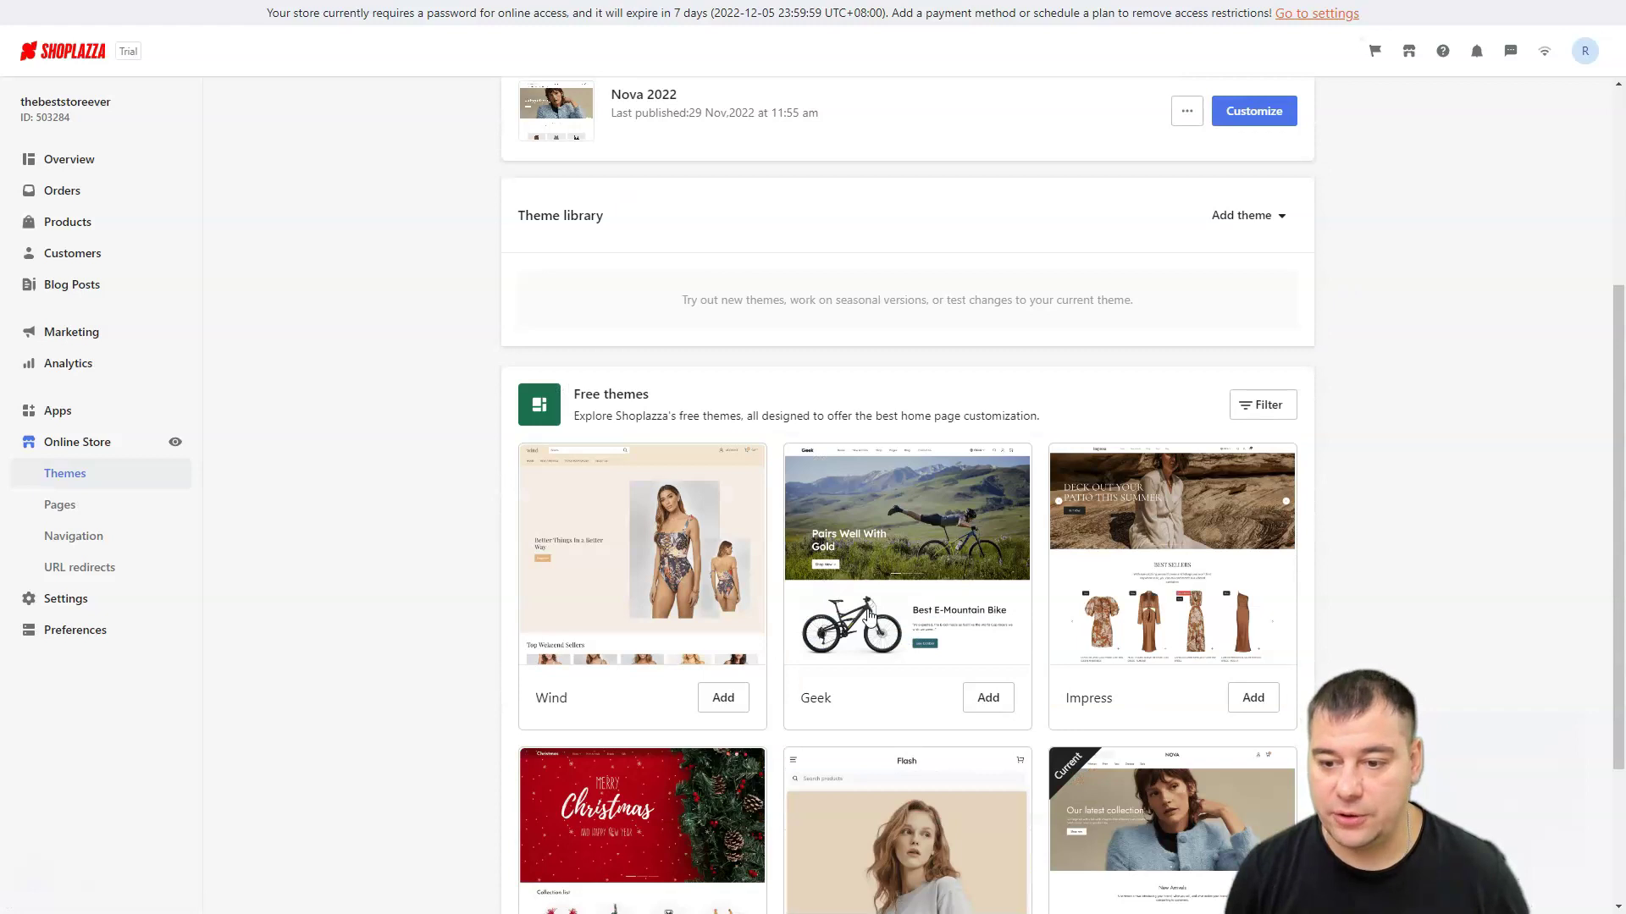
pyautogui.scroll(-3, 1153, 591)
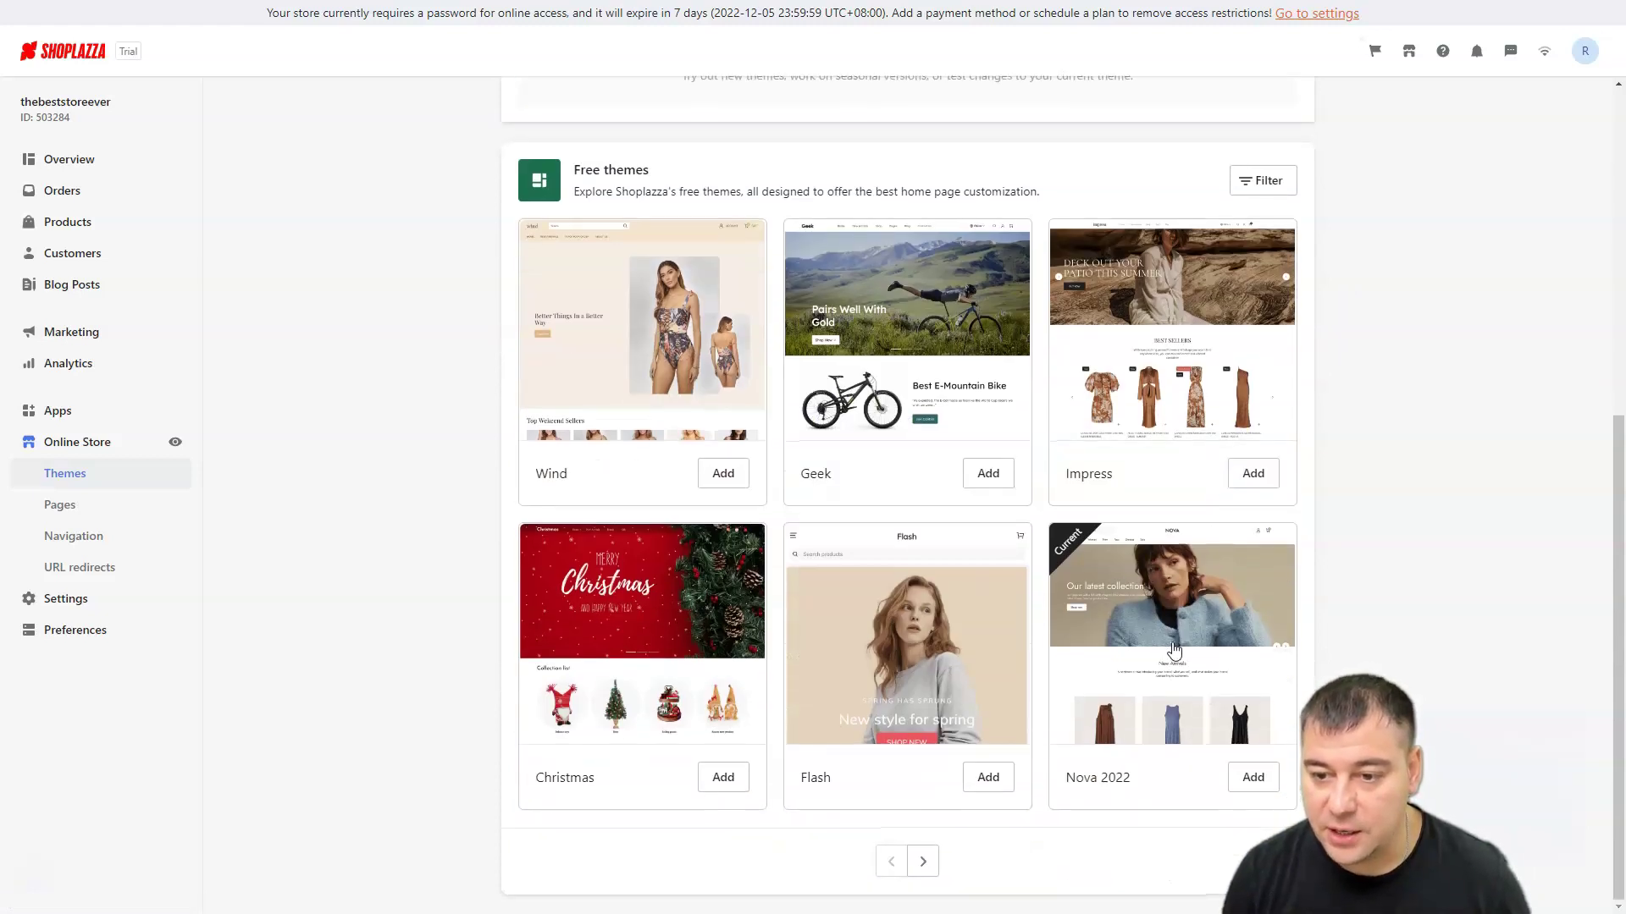
pyautogui.scroll(7, 1160, 665)
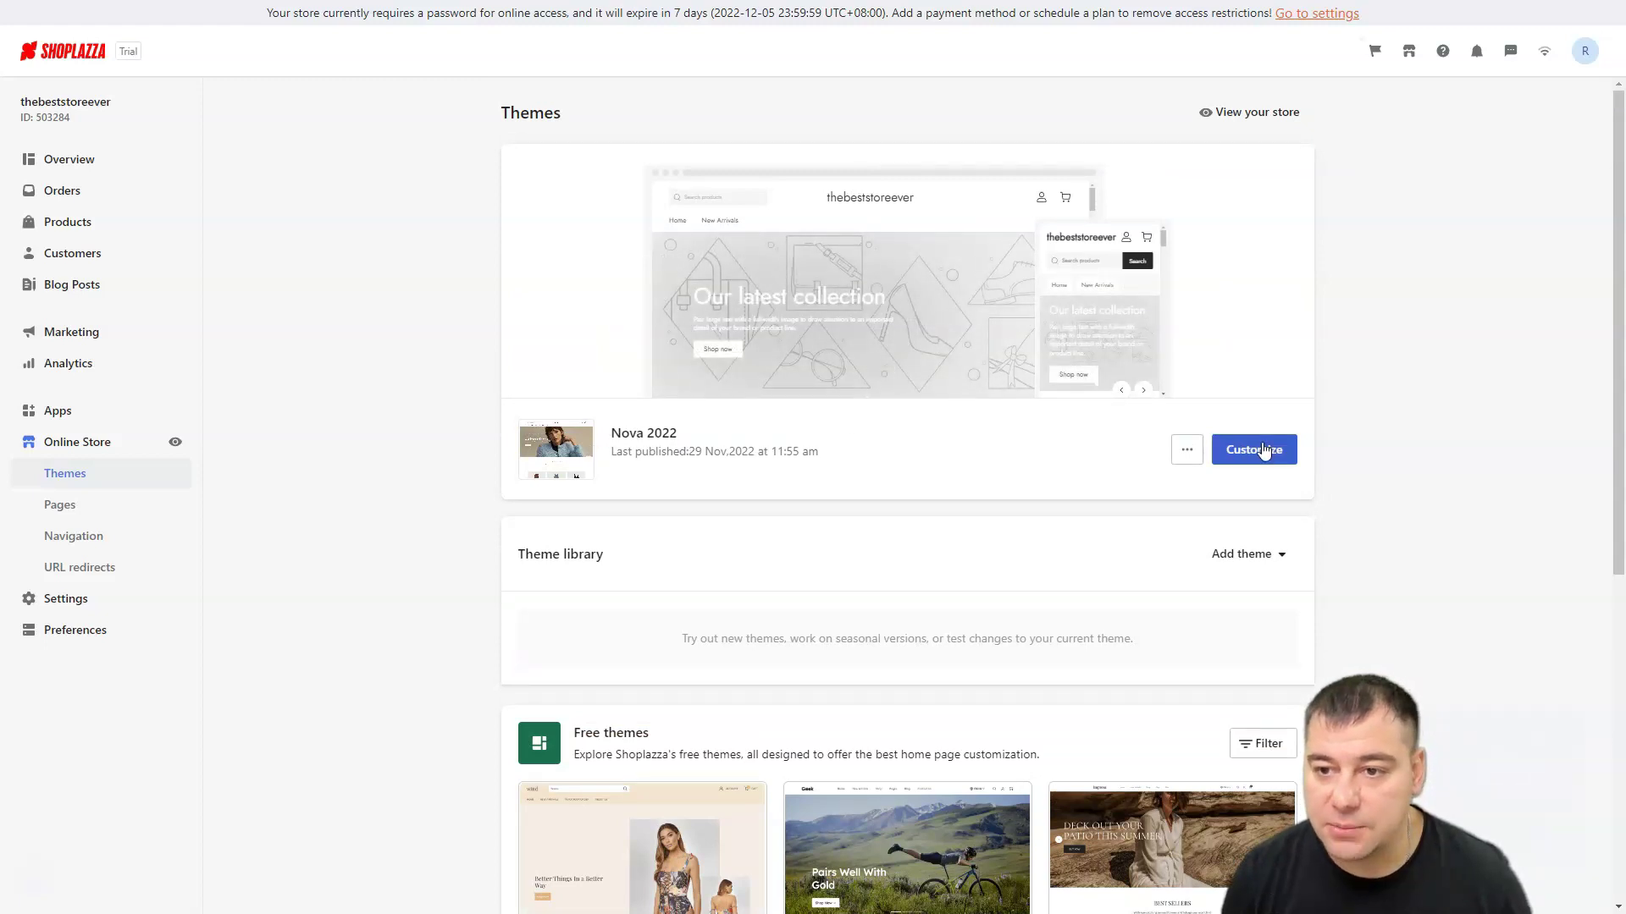
pyautogui.click(1188, 461)
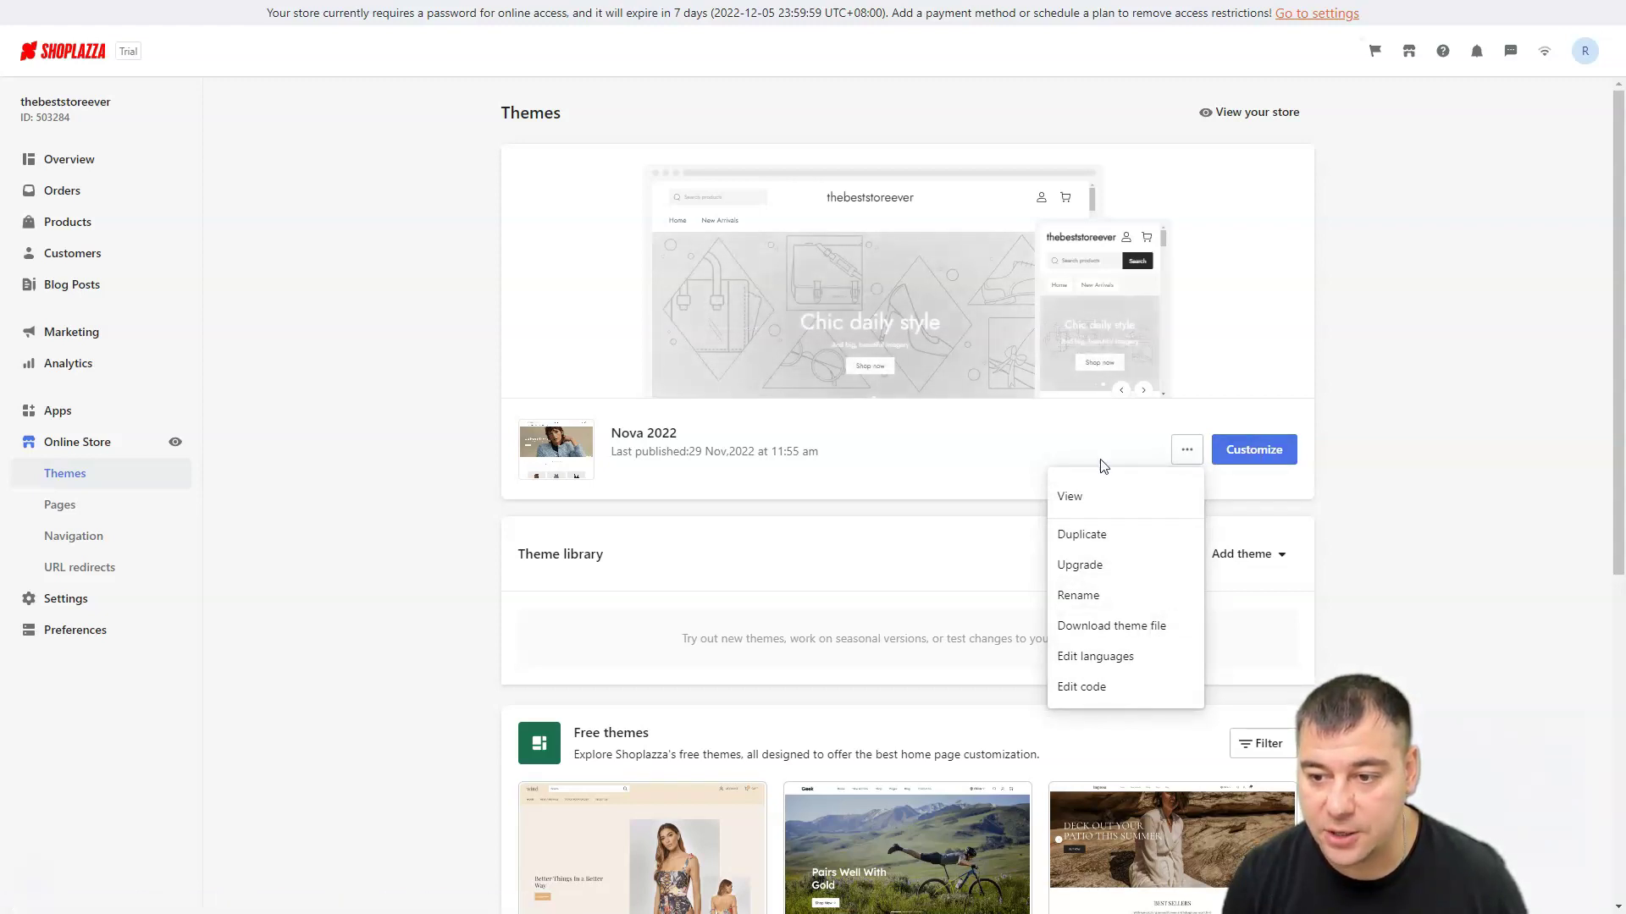
pyautogui.click(1052, 450)
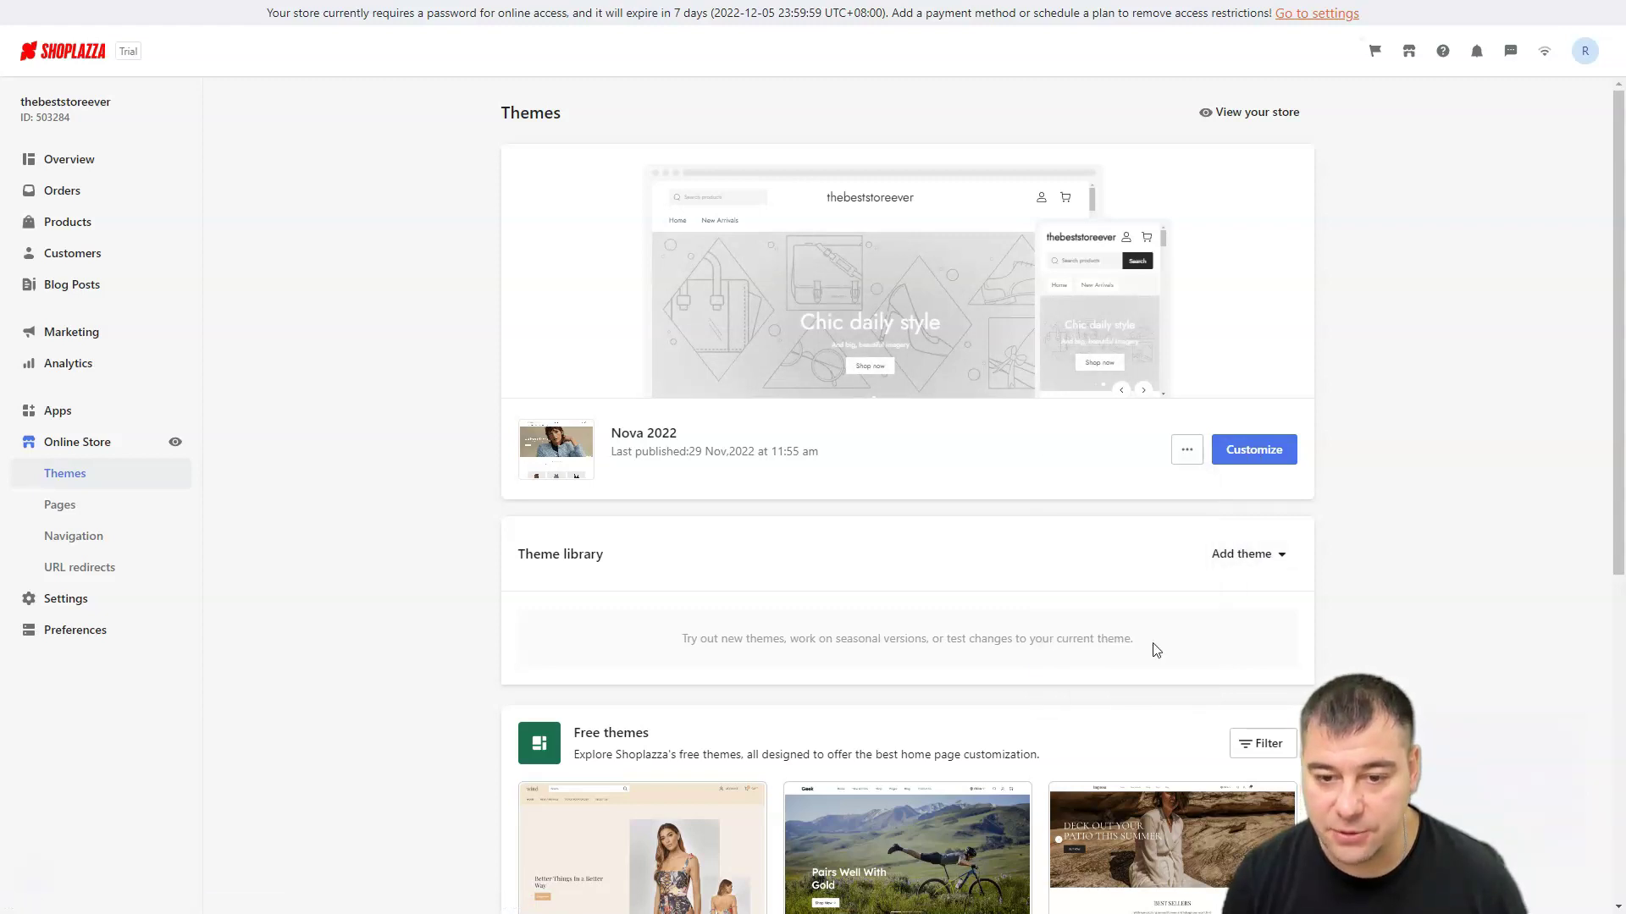
pyautogui.scroll(-3, 1154, 649)
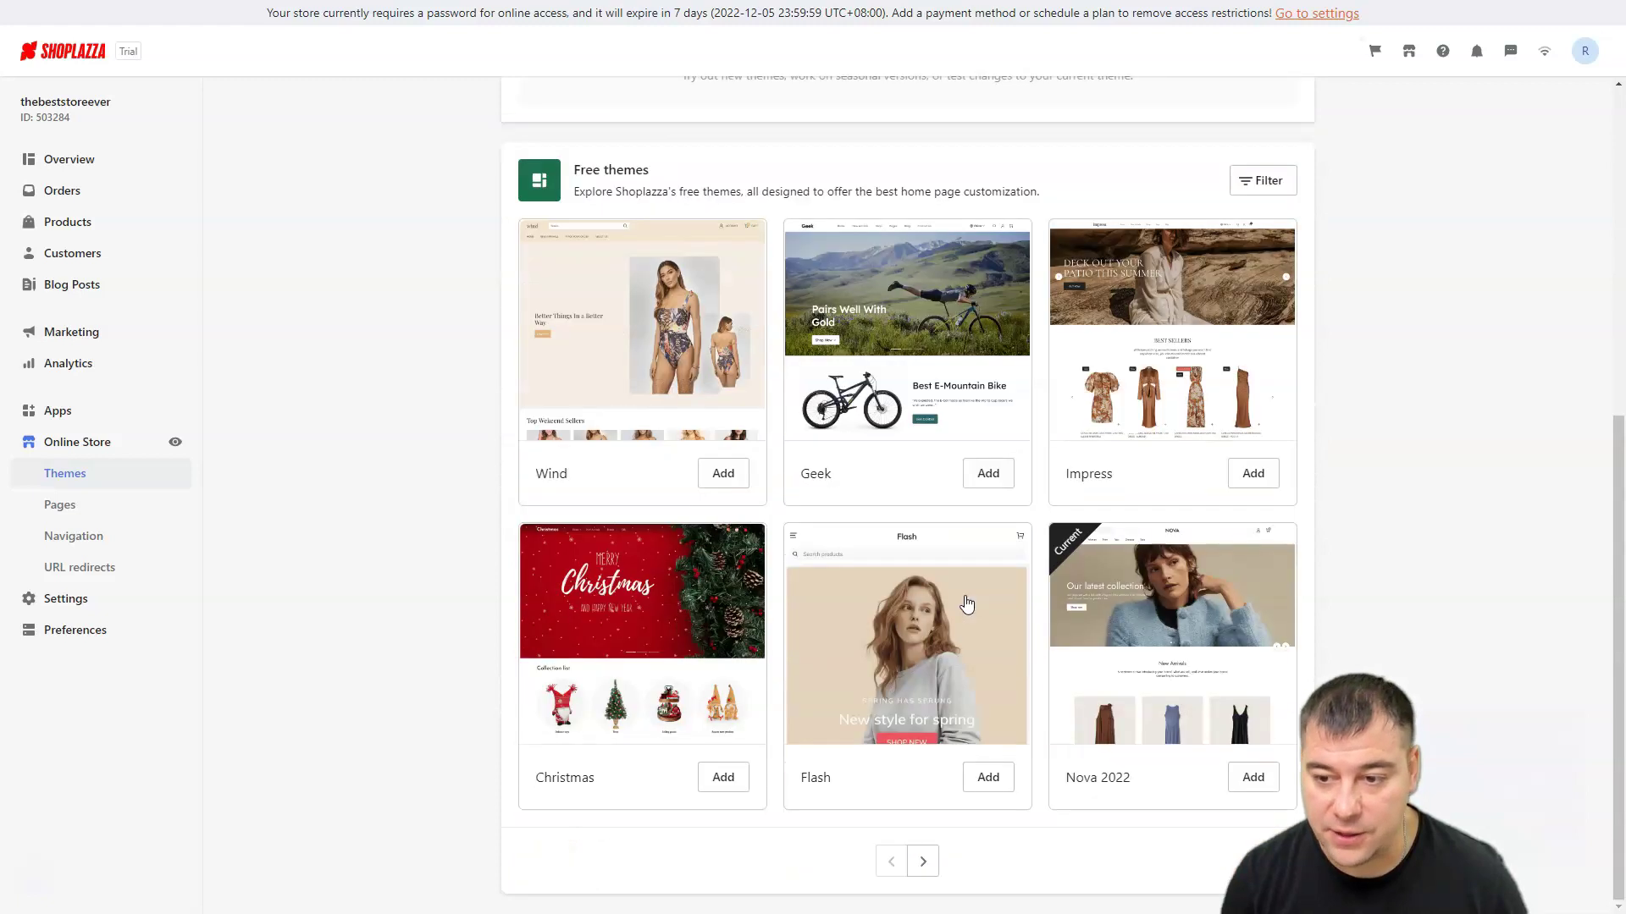
pyautogui.click(922, 868)
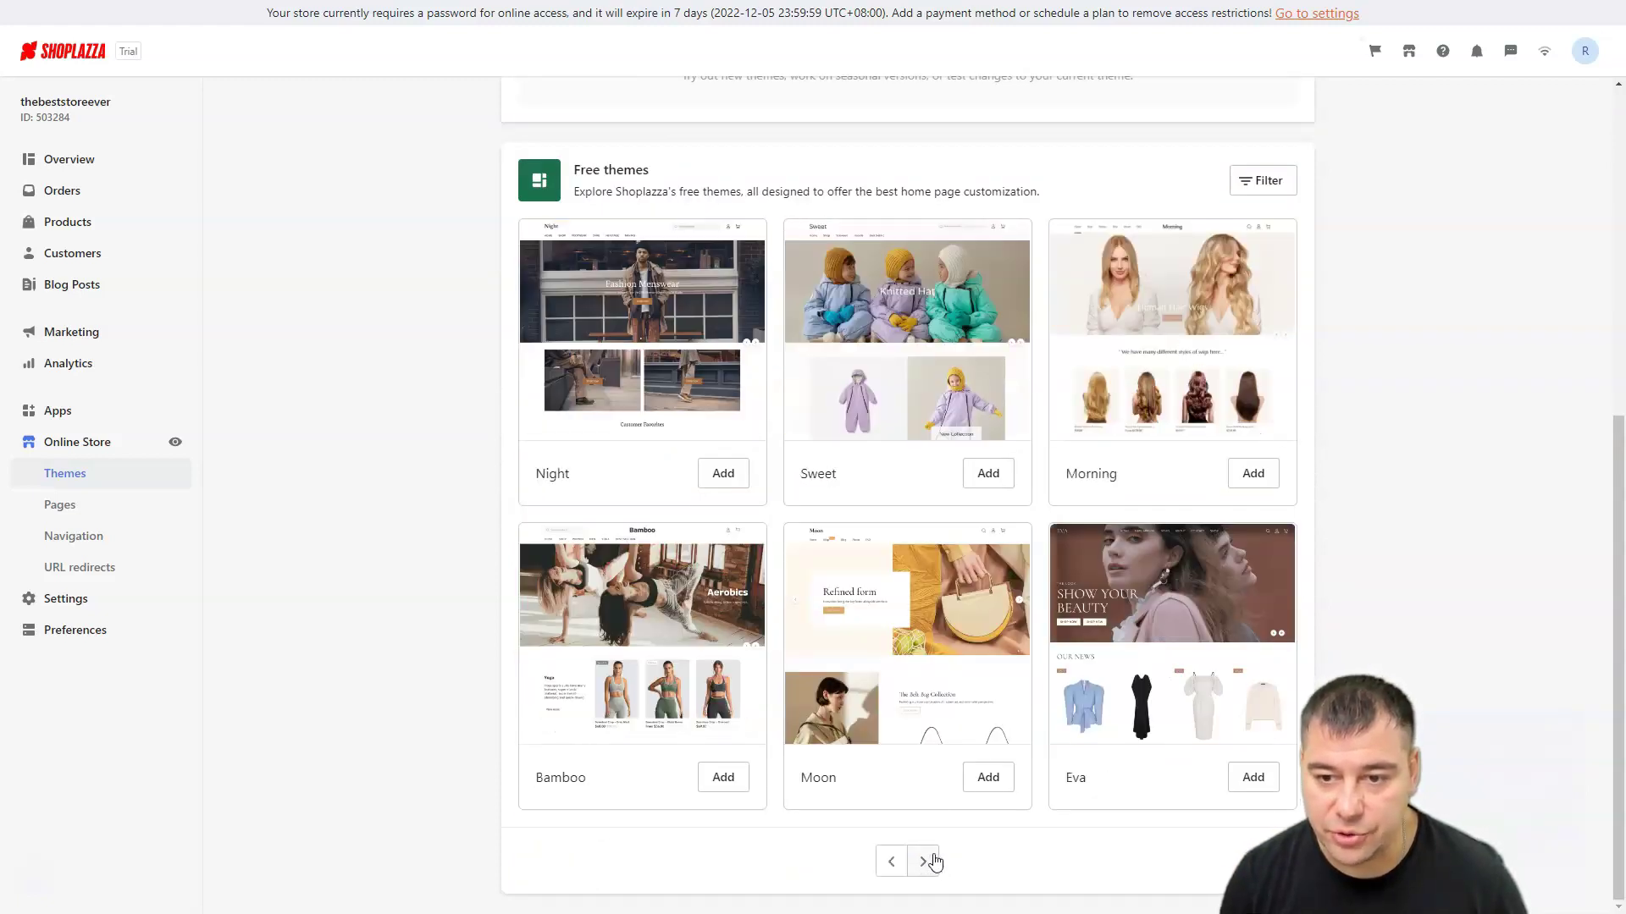
pyautogui.scroll(6, 969, 729)
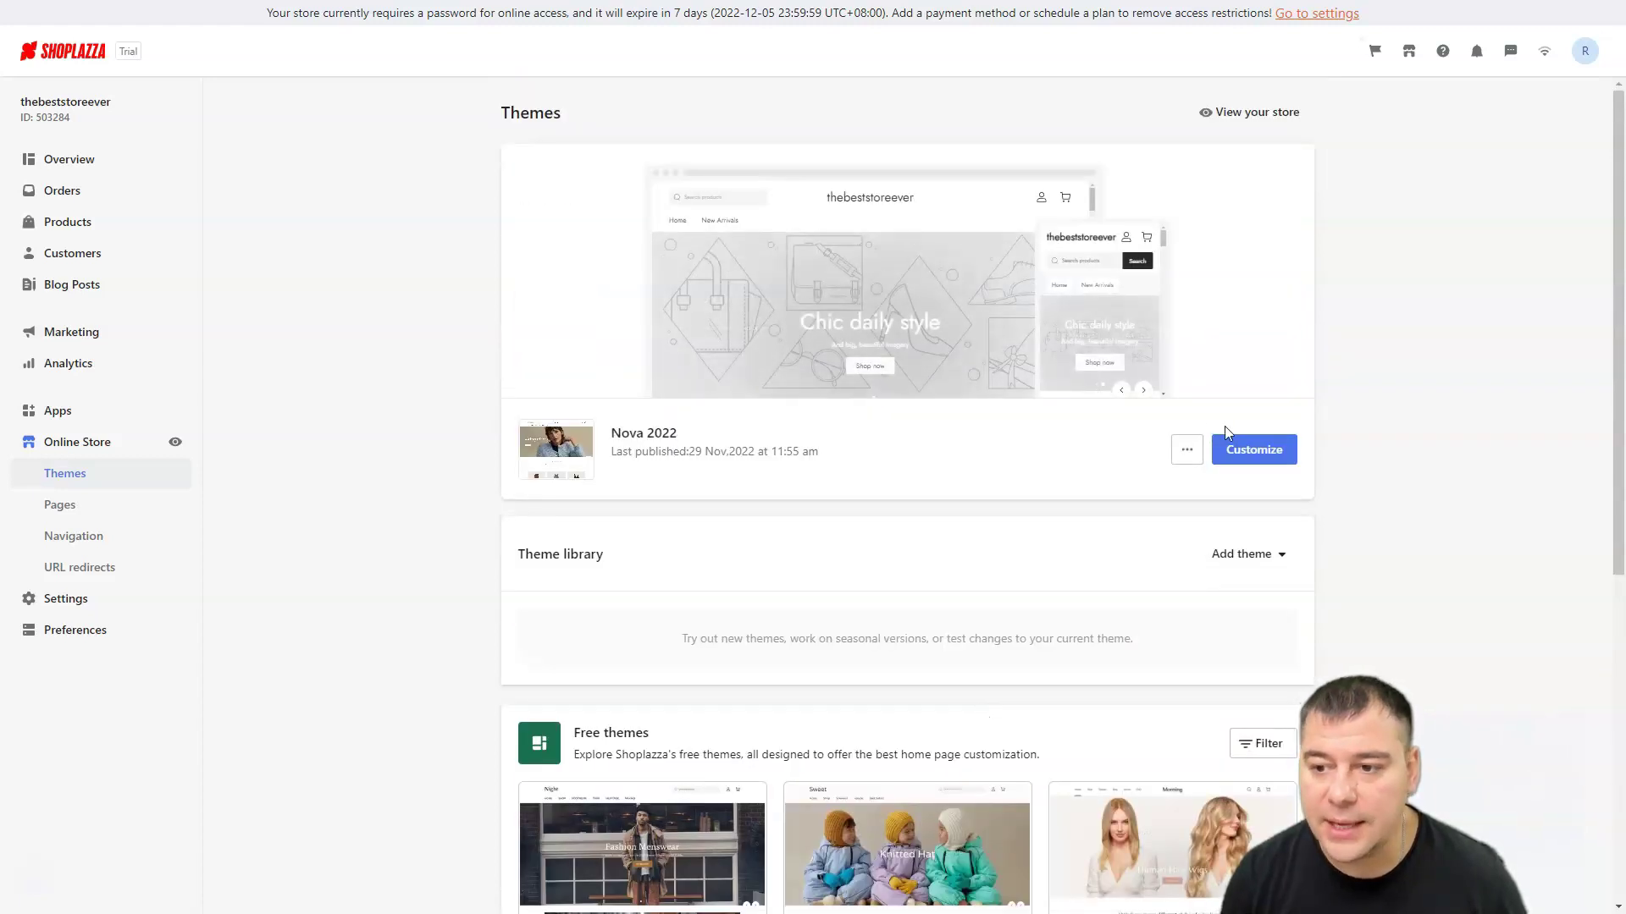
pyautogui.click(1262, 453)
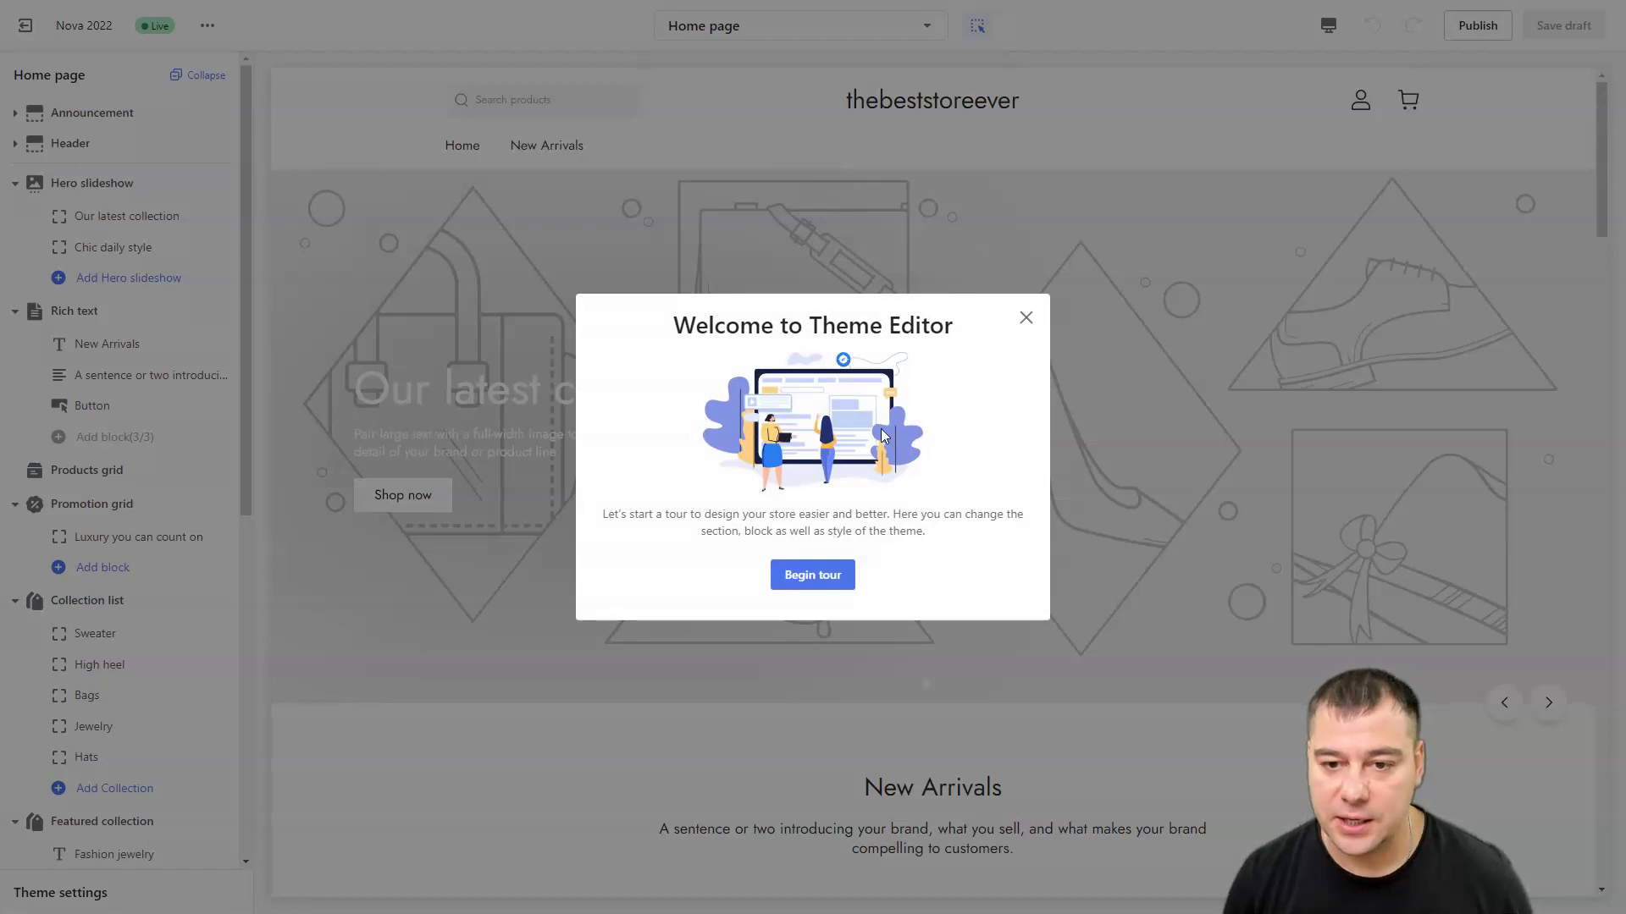
# Dismiss the welcome tour and scroll through the home page preview
pyautogui.click(1025, 319)
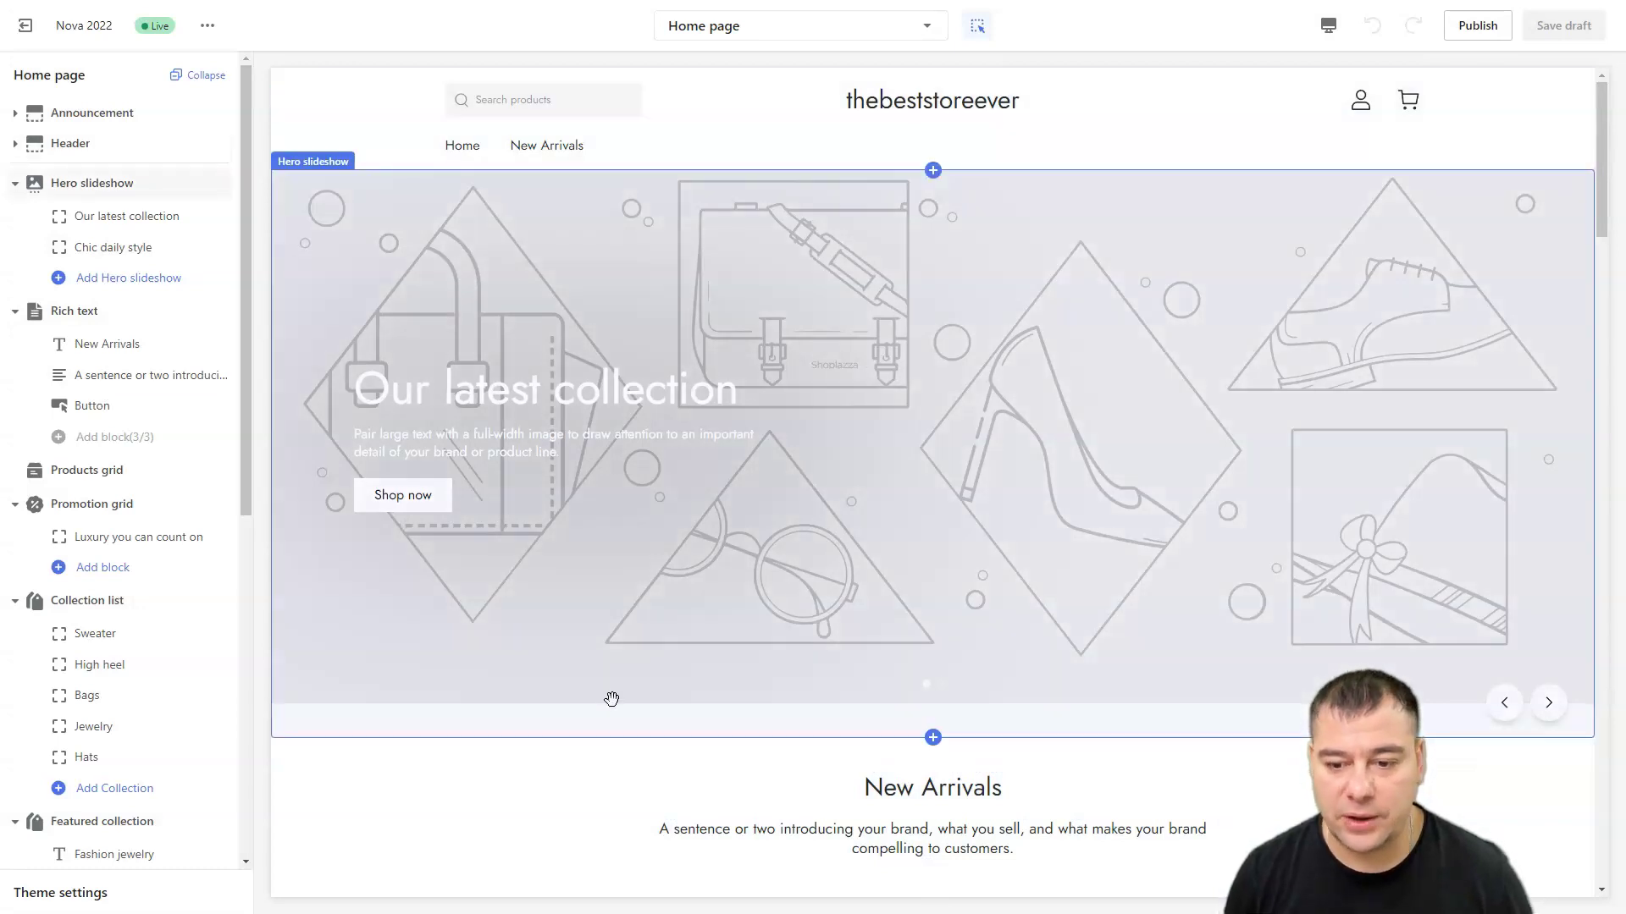
pyautogui.scroll(-8, 611, 699)
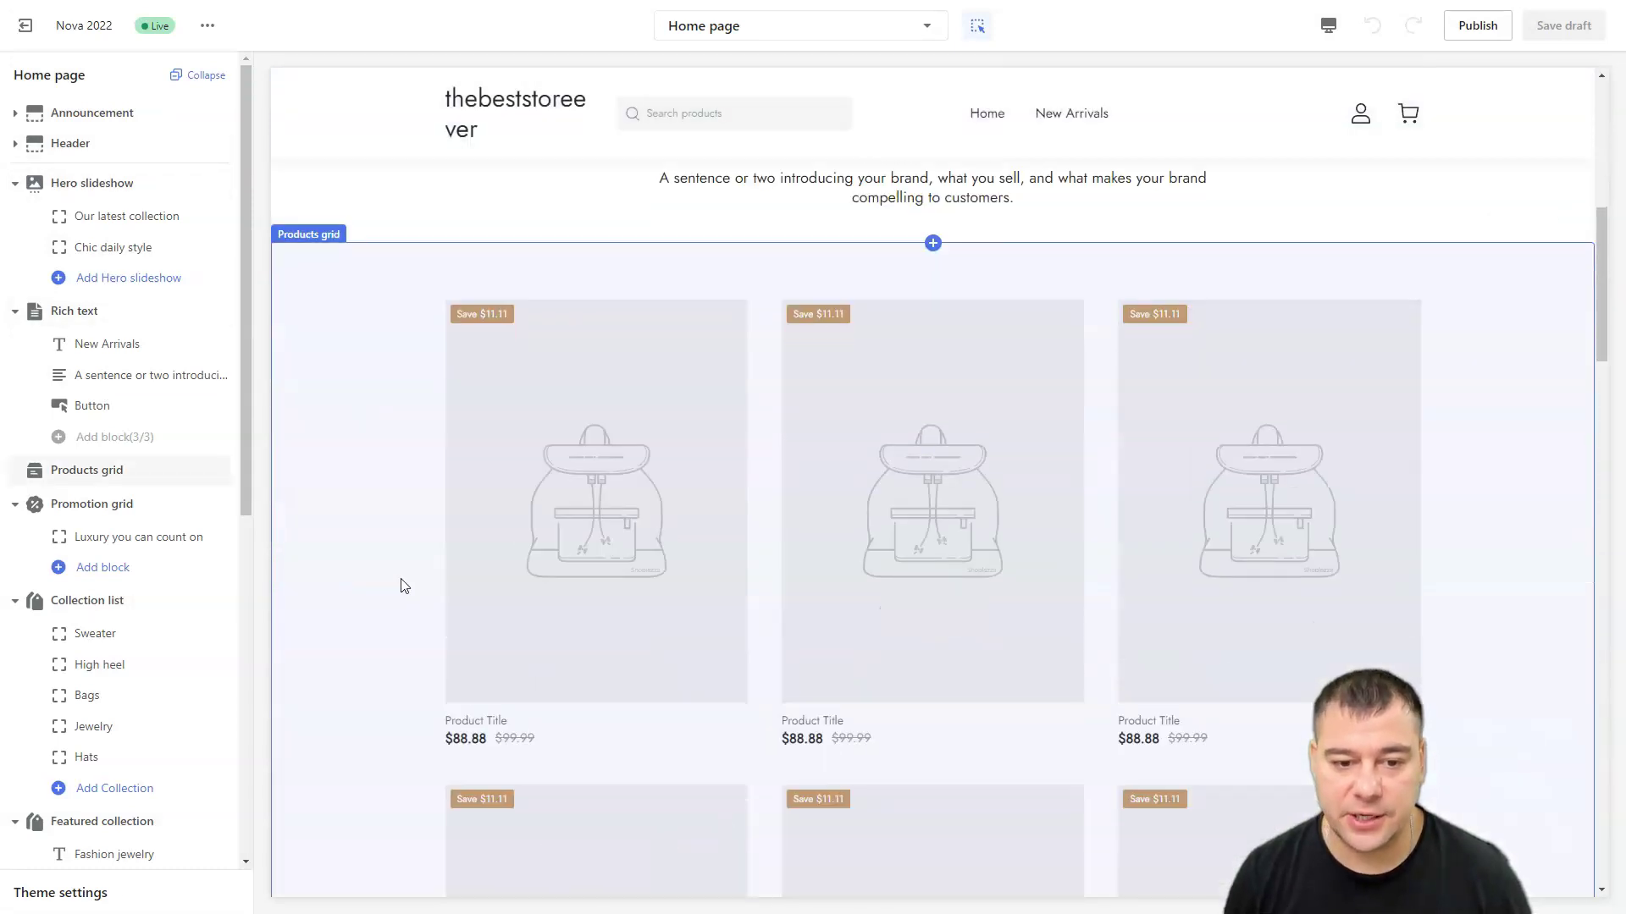
pyautogui.scroll(-4, 404, 586)
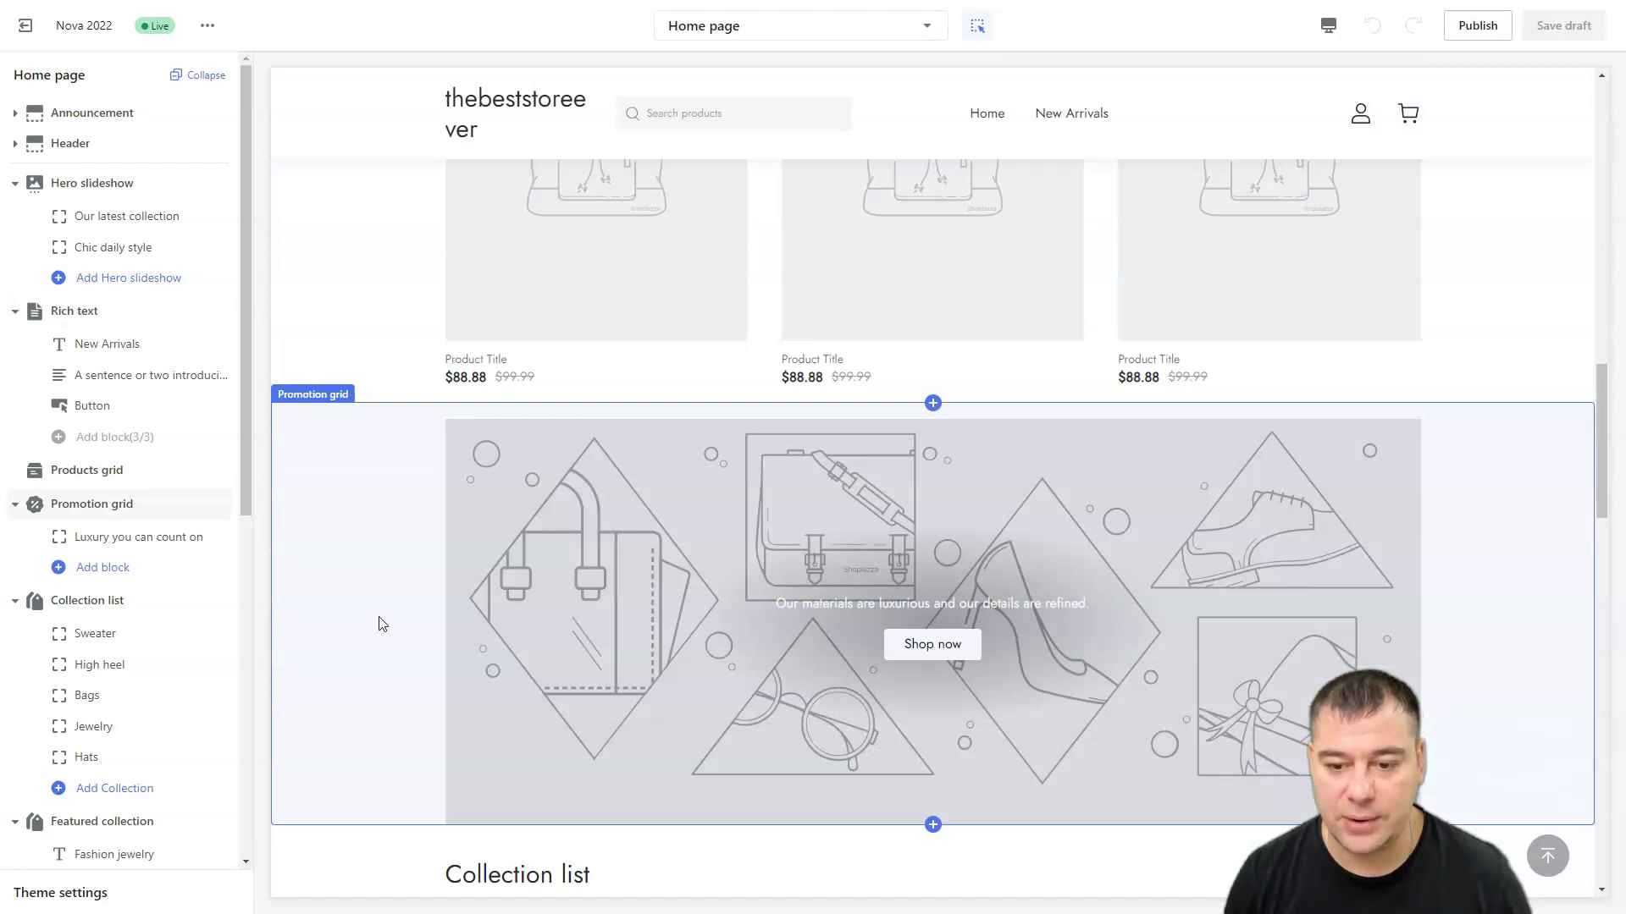
pyautogui.scroll(-12, 381, 626)
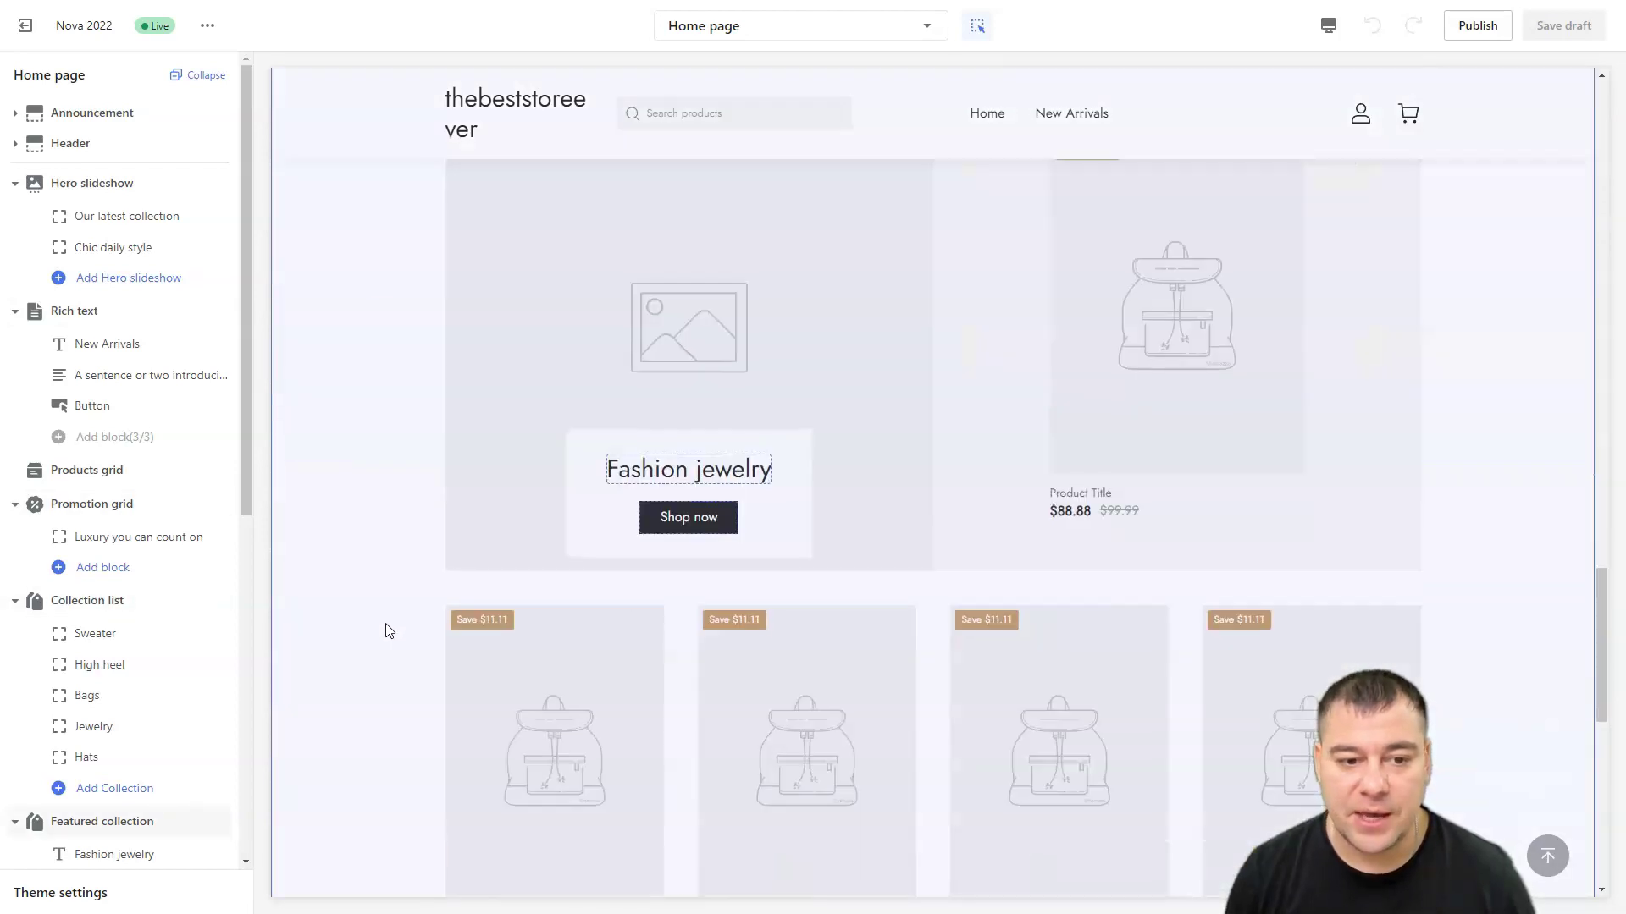
pyautogui.scroll(-10, 387, 631)
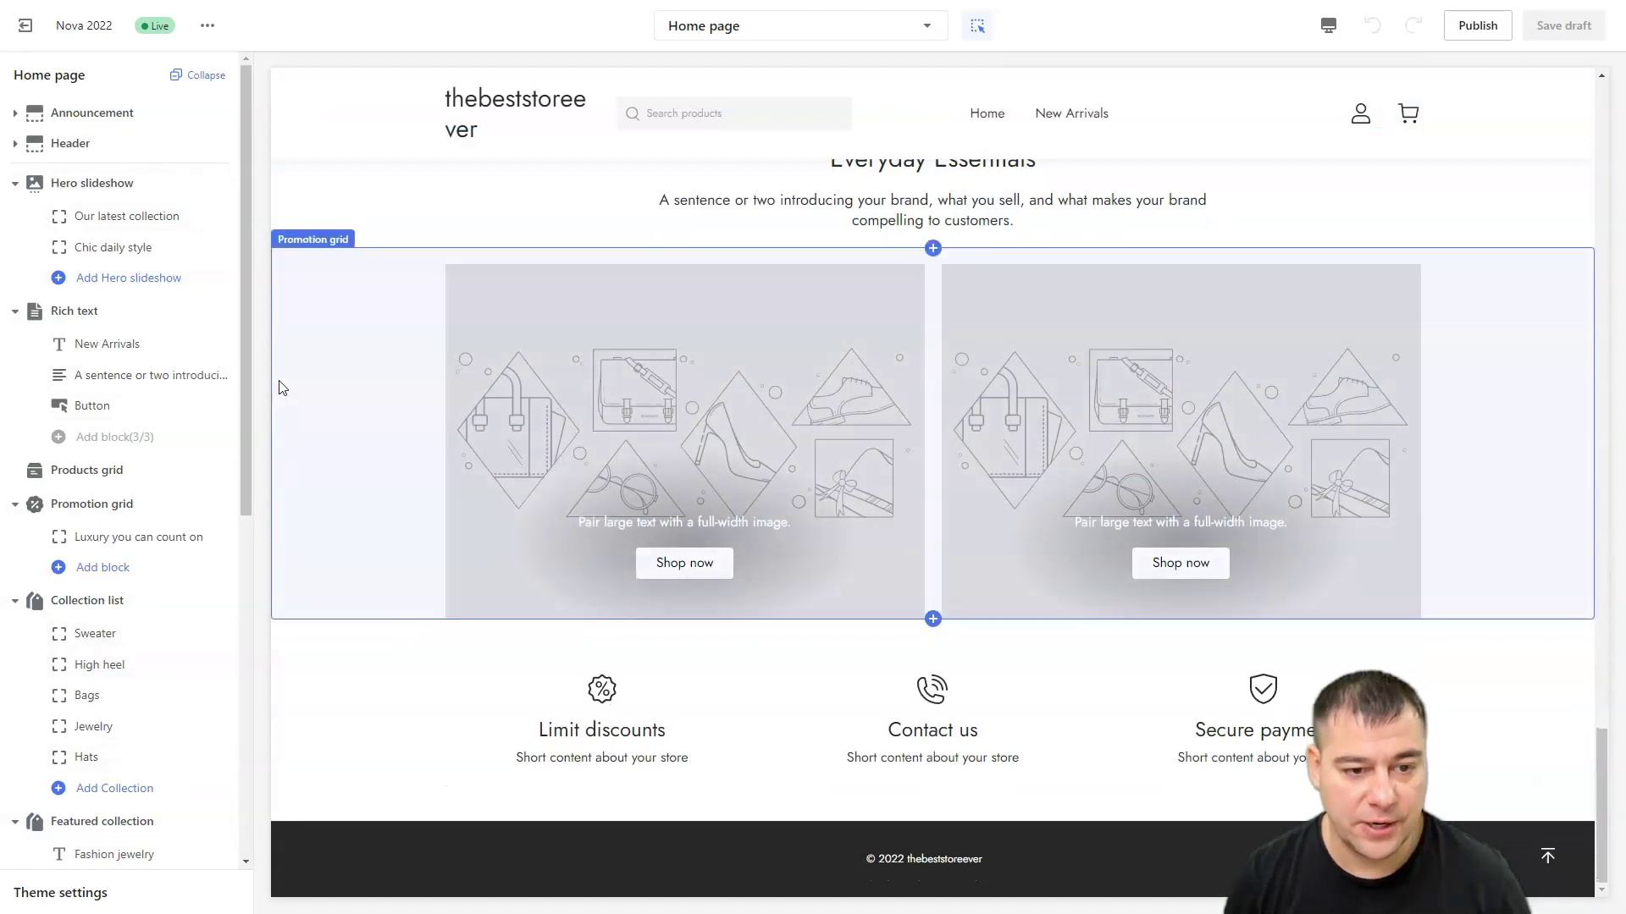
pyautogui.moveTo(242, 434); pyautogui.dragTo(257, 352)
# Collapse all home page sections into a list of names, Announcement through Footer
pyautogui.click(195, 77)
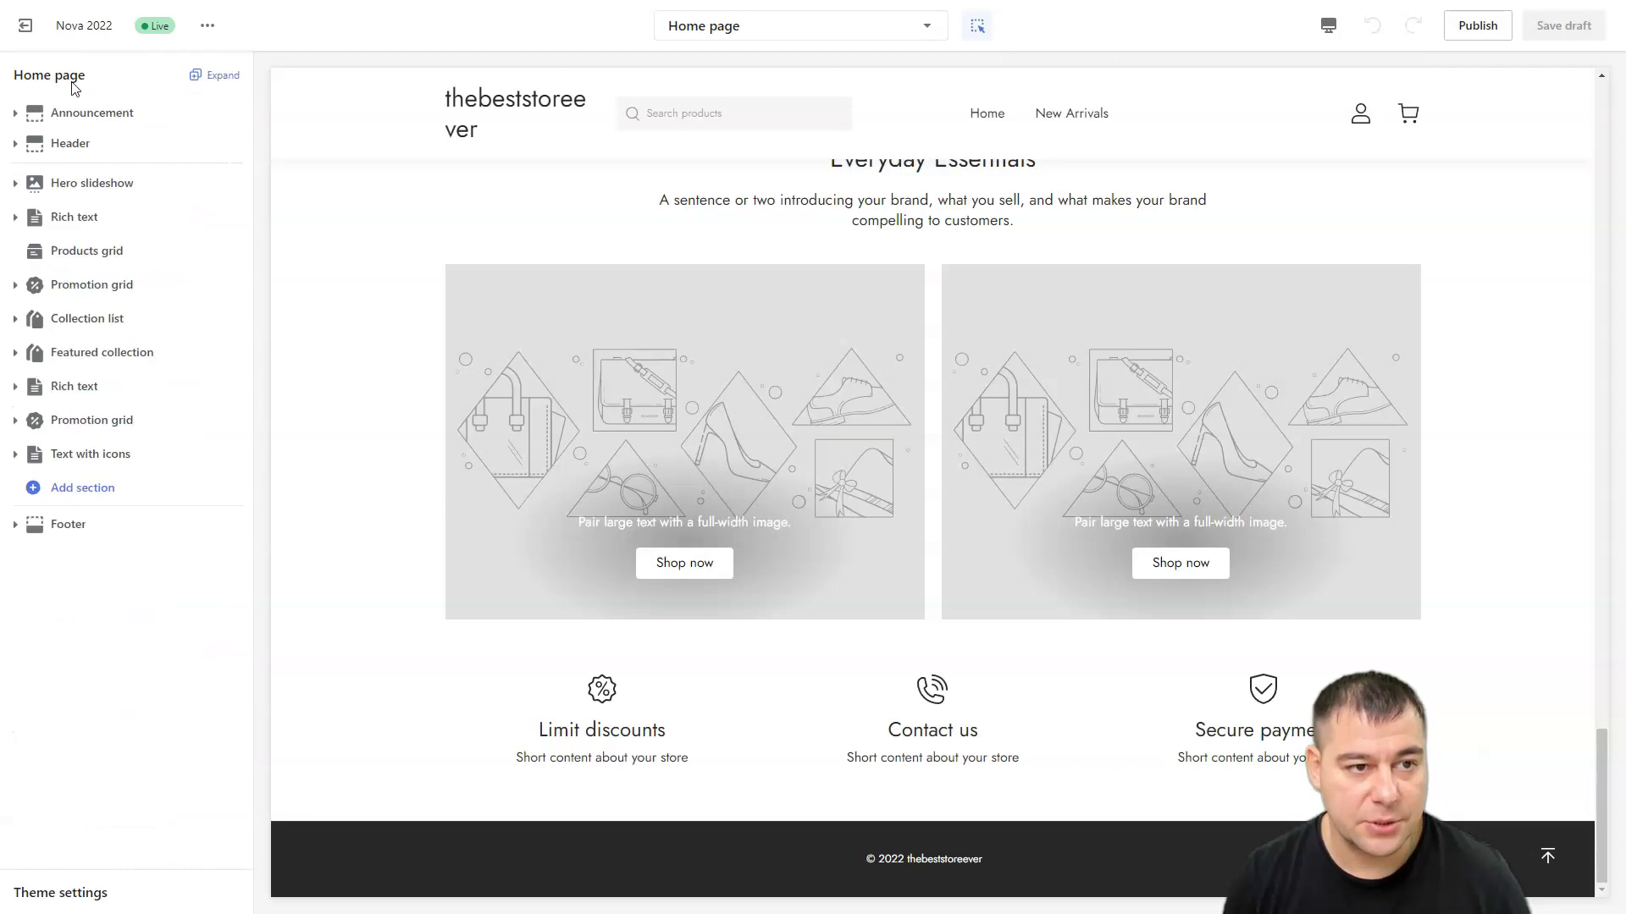
pyautogui.moveTo(107, 190)
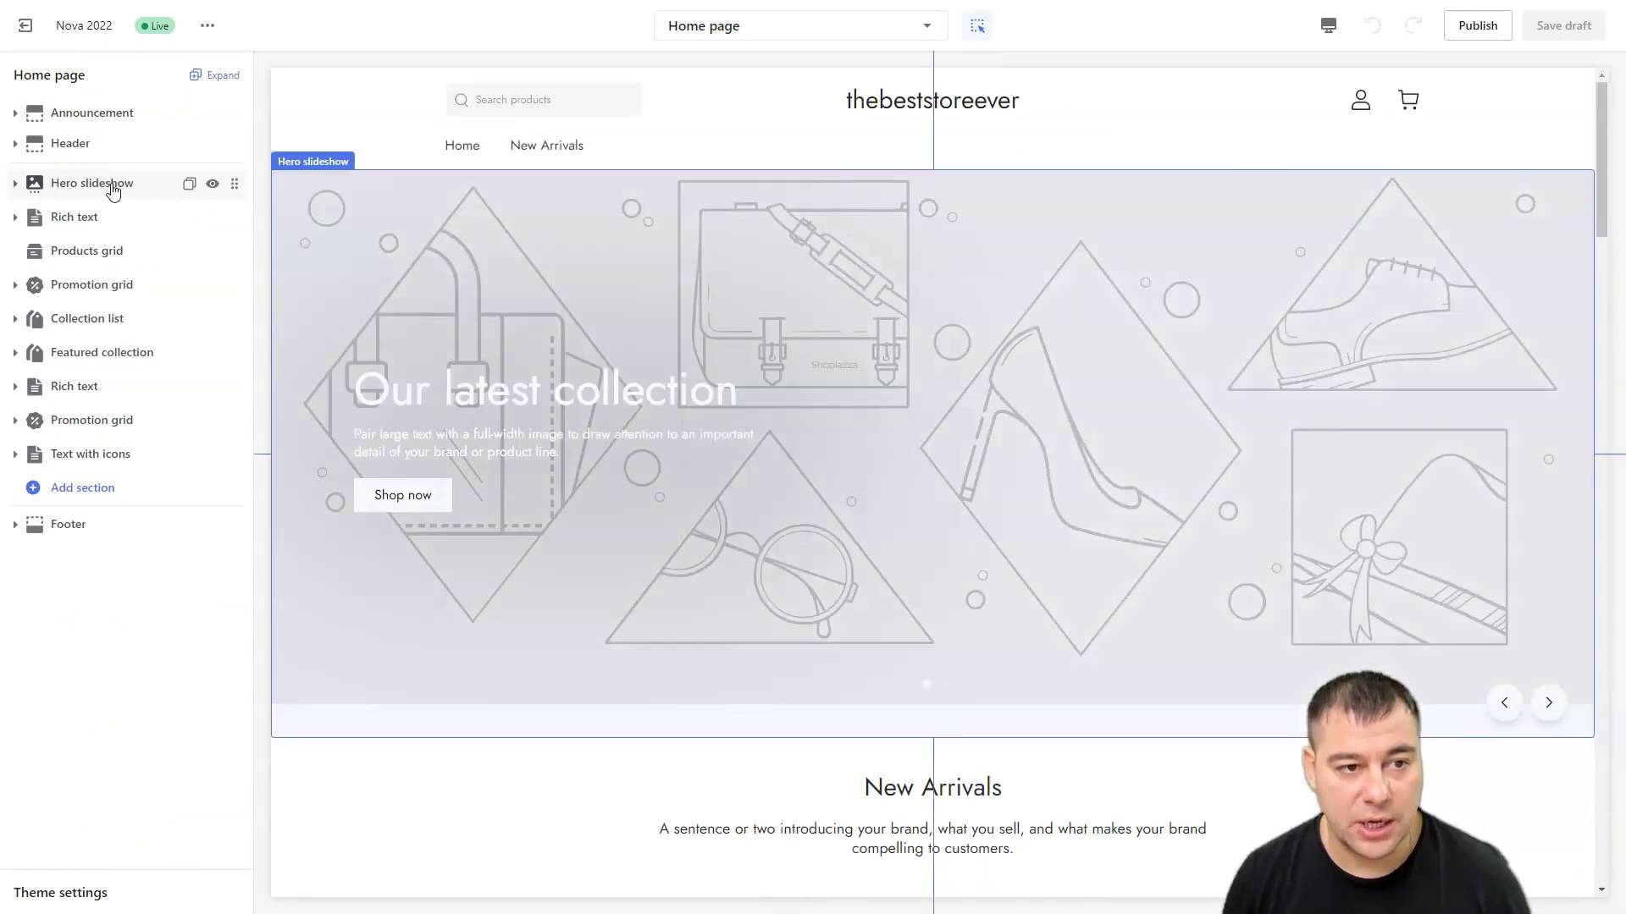
pyautogui.moveTo(95, 222)
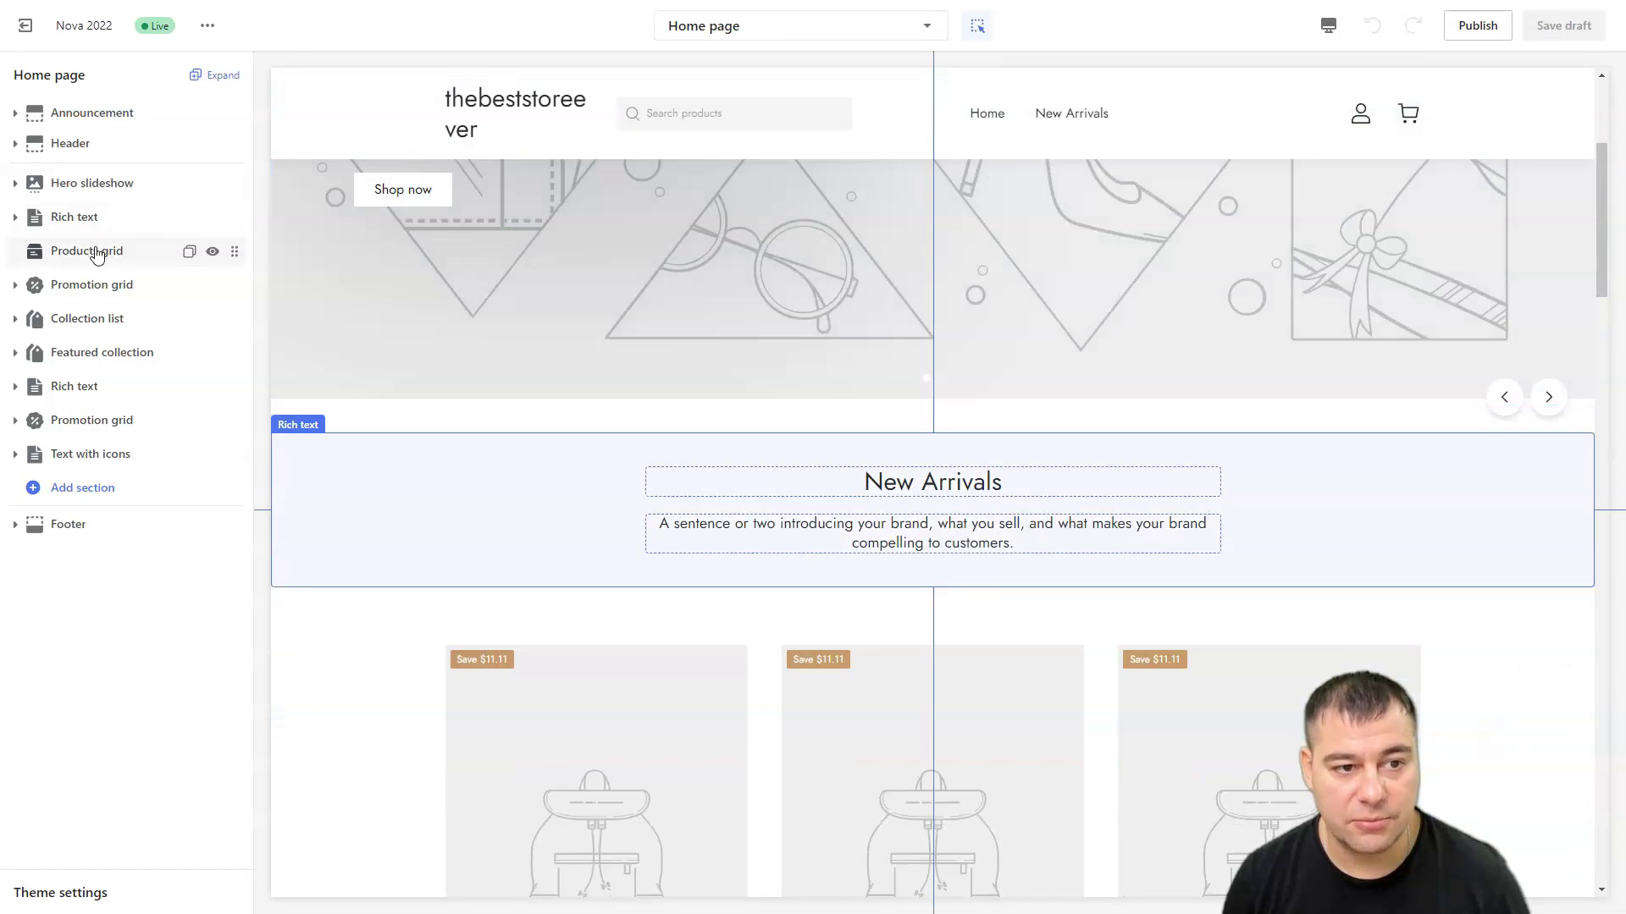
pyautogui.moveTo(100, 289)
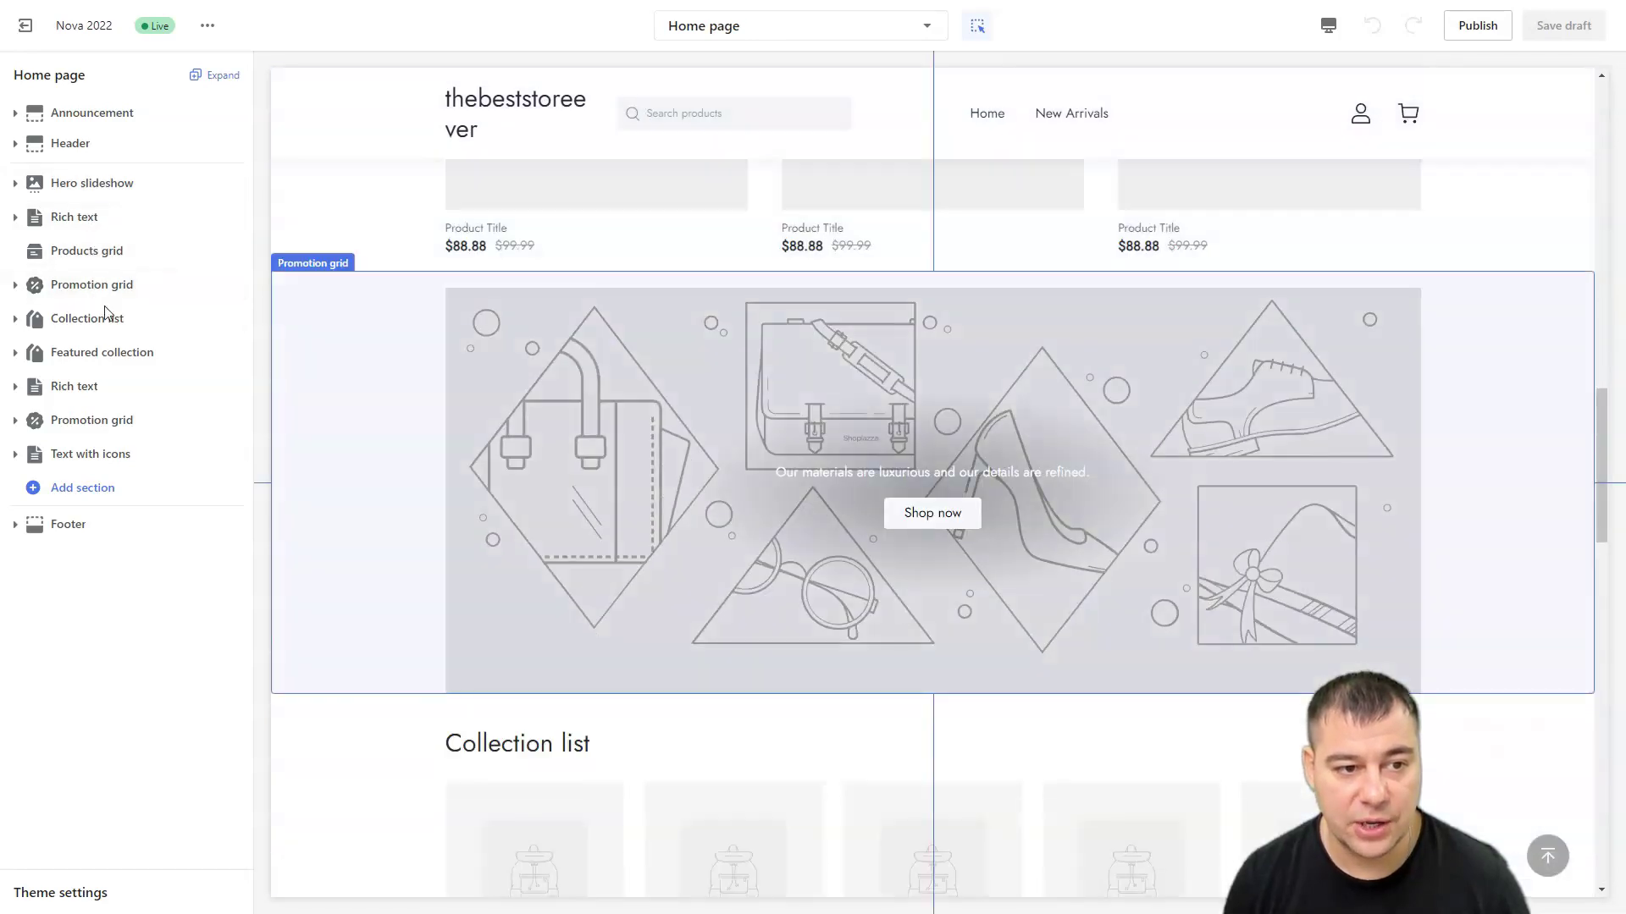
pyautogui.moveTo(91, 327)
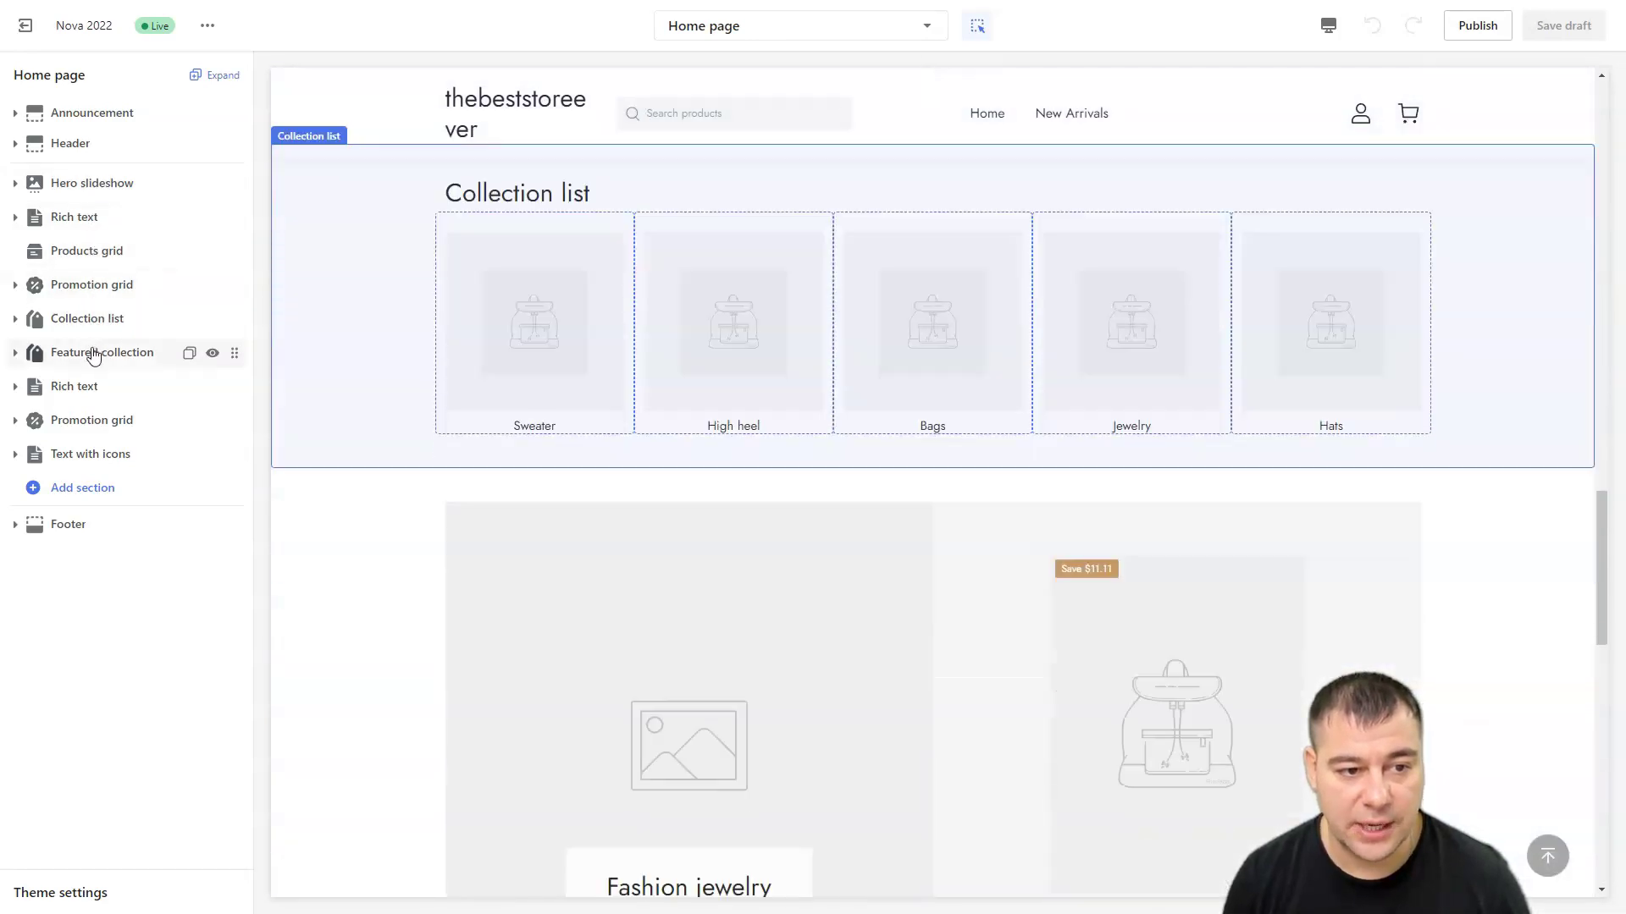
pyautogui.moveTo(97, 389)
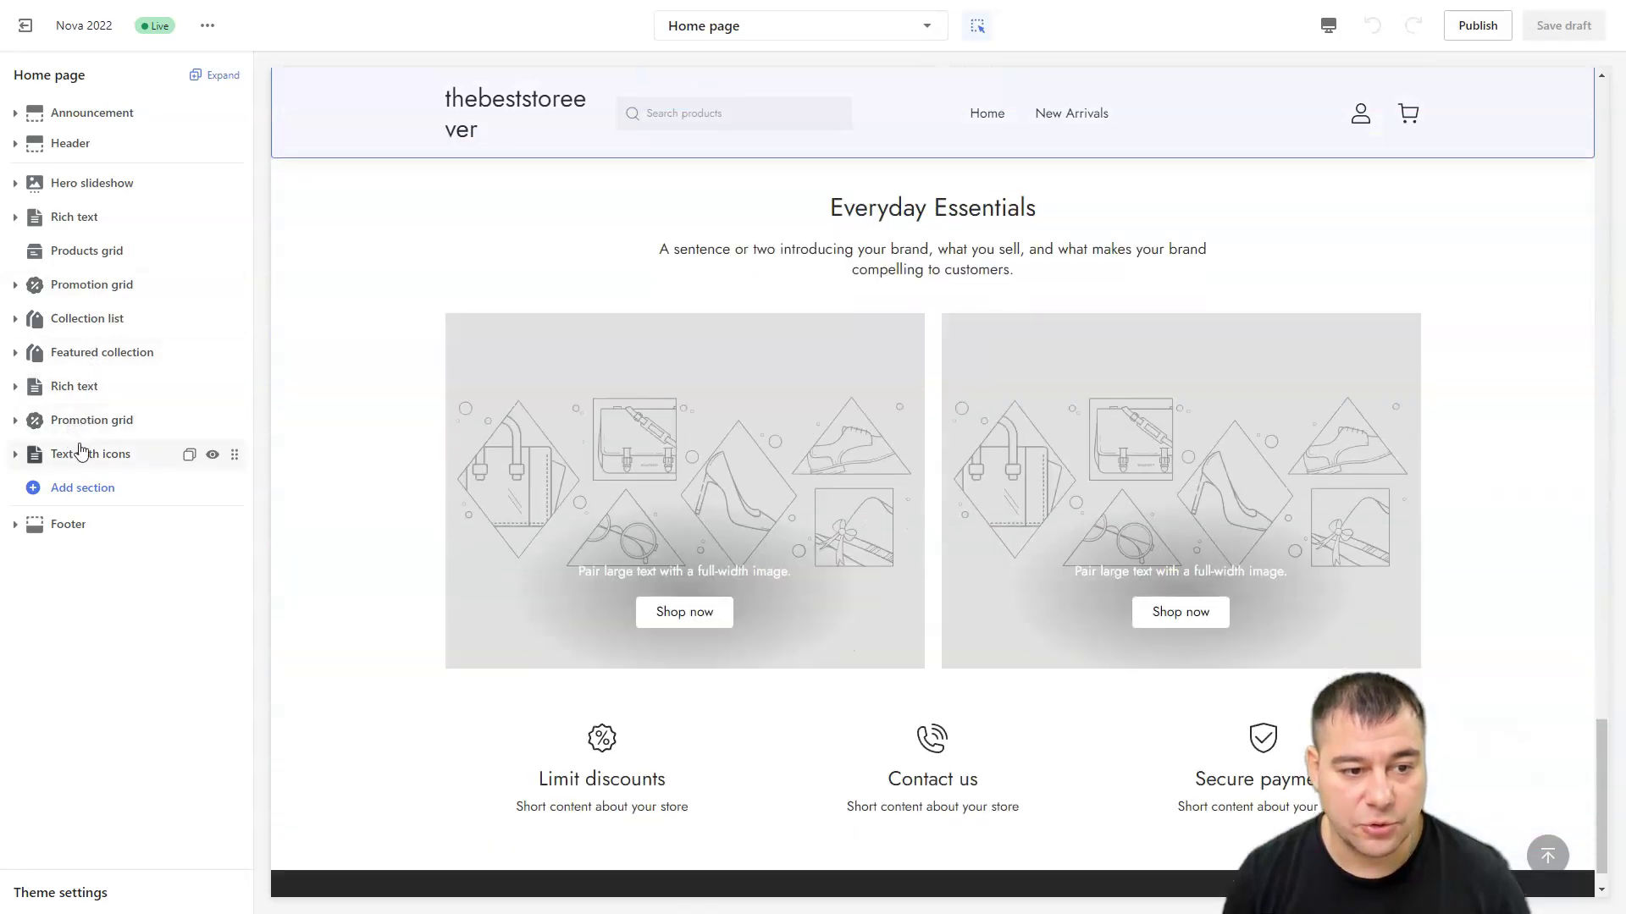
pyautogui.moveTo(115, 437)
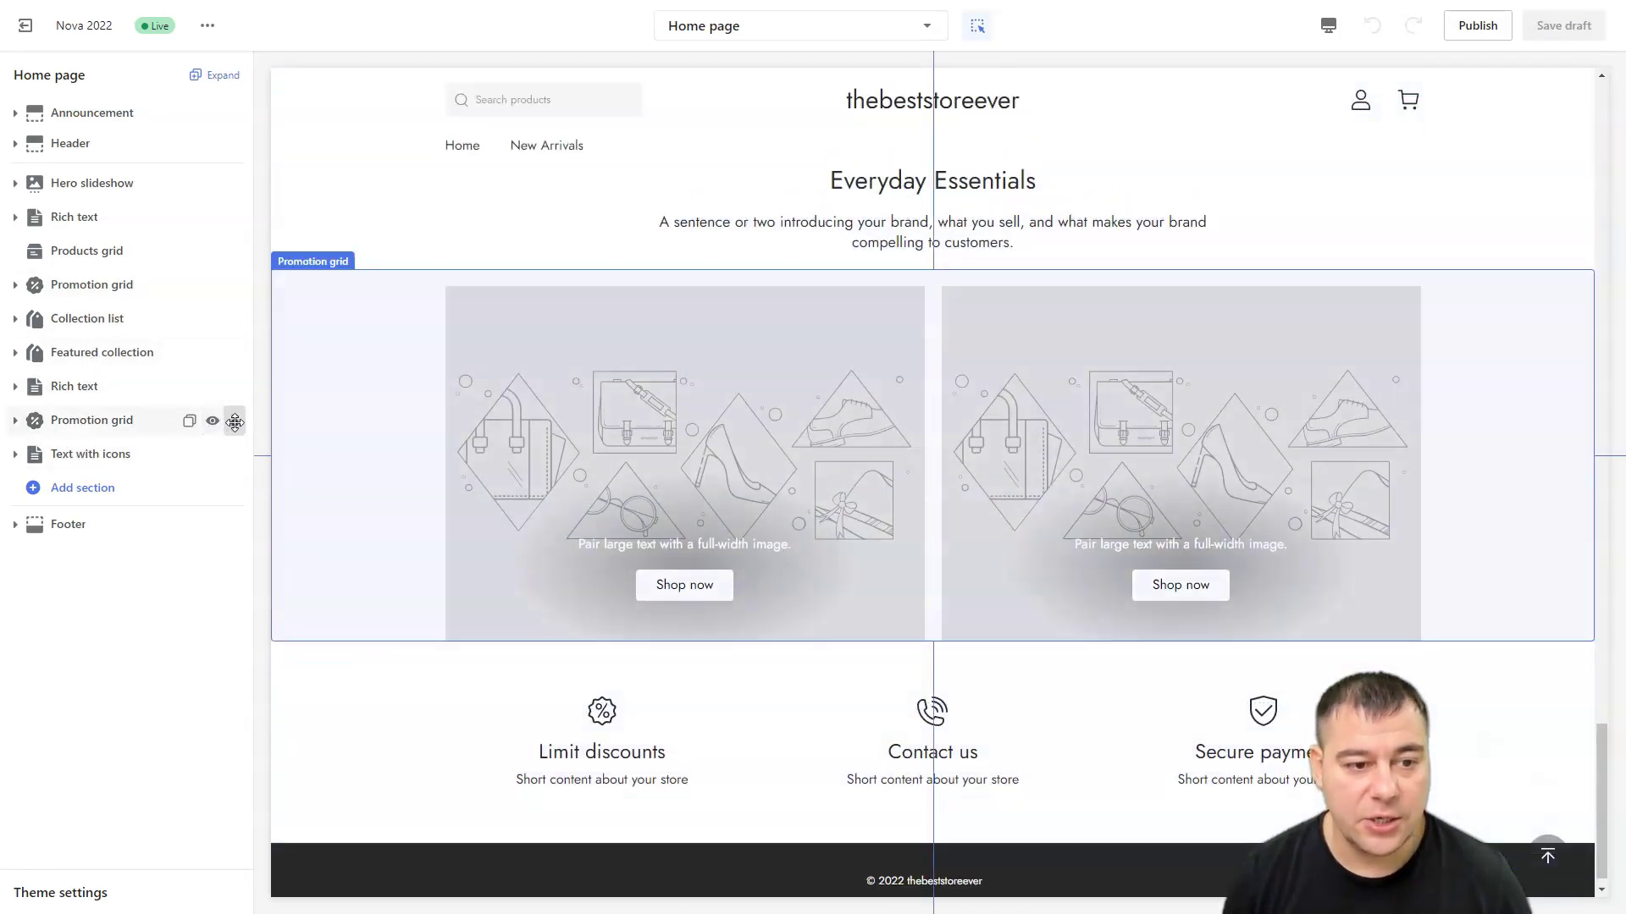
pyautogui.moveTo(237, 388)
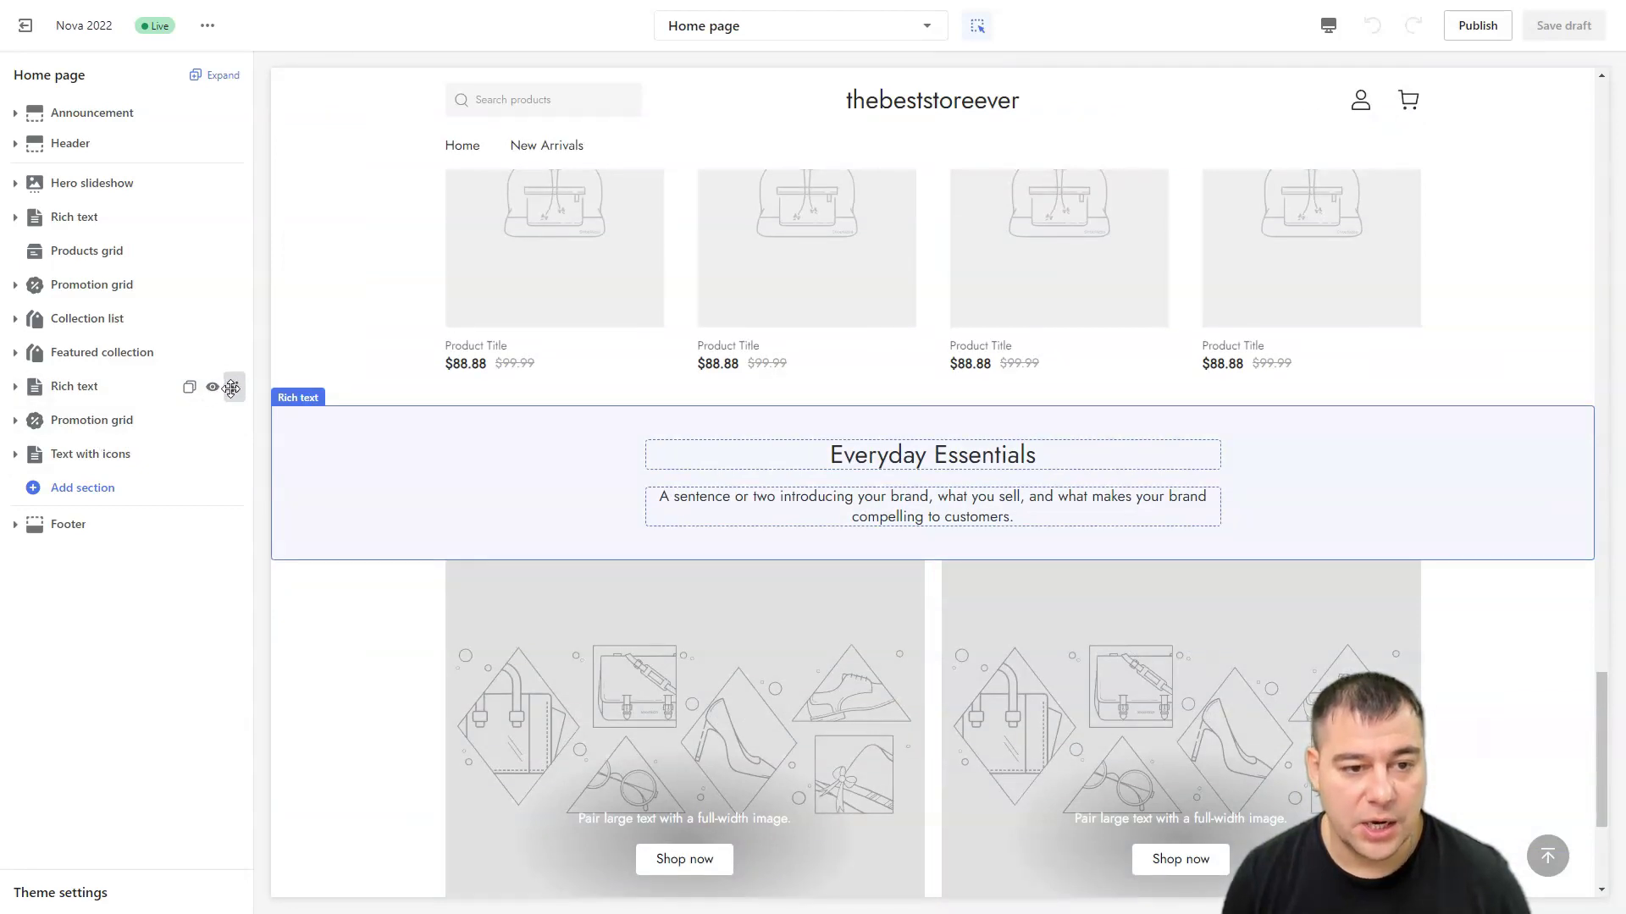
# Select the Everyday Essentials rich text section in the home page preview
pyautogui.click(534, 432)
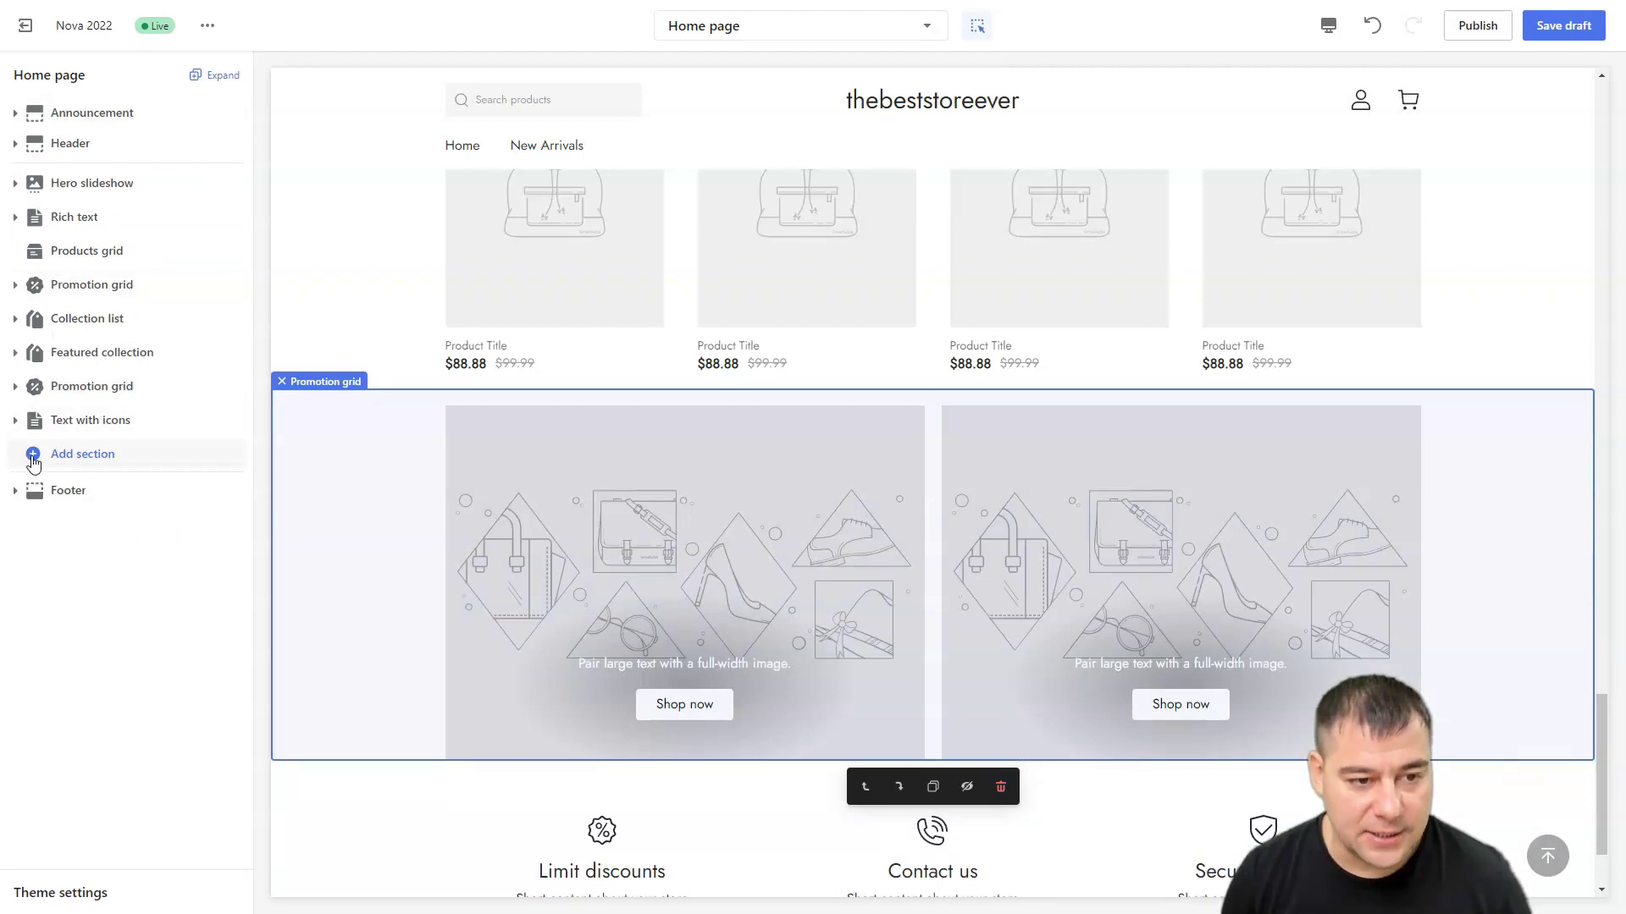
# Add a Video hero section to the home page from the section picker
pyautogui.click(33, 462)
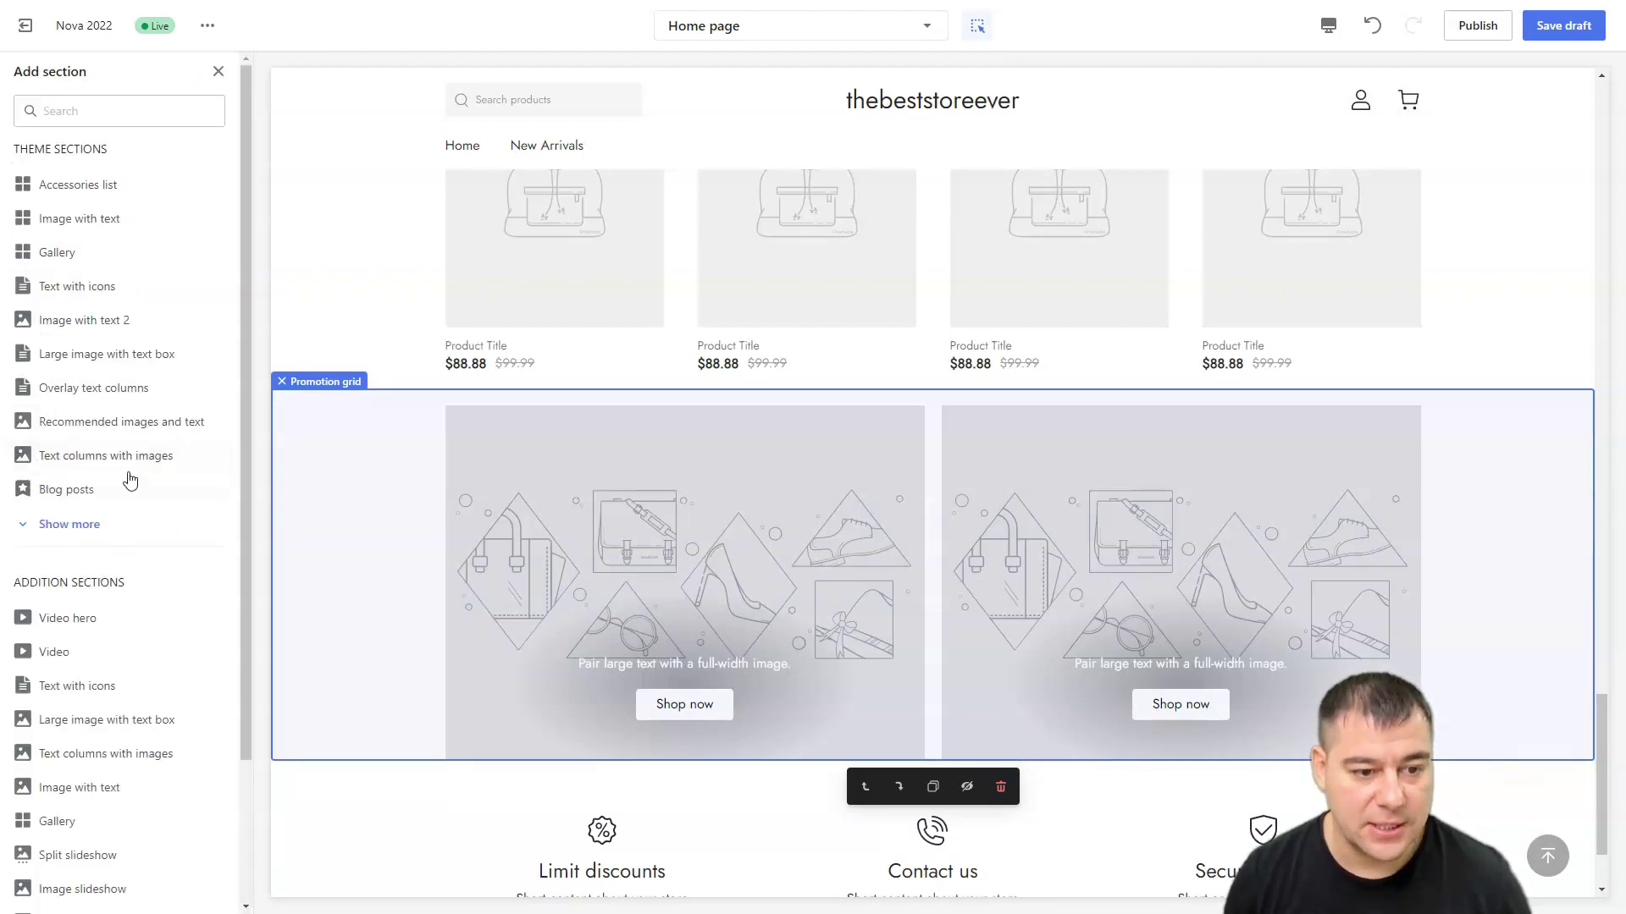
pyautogui.scroll(-2, 134, 356)
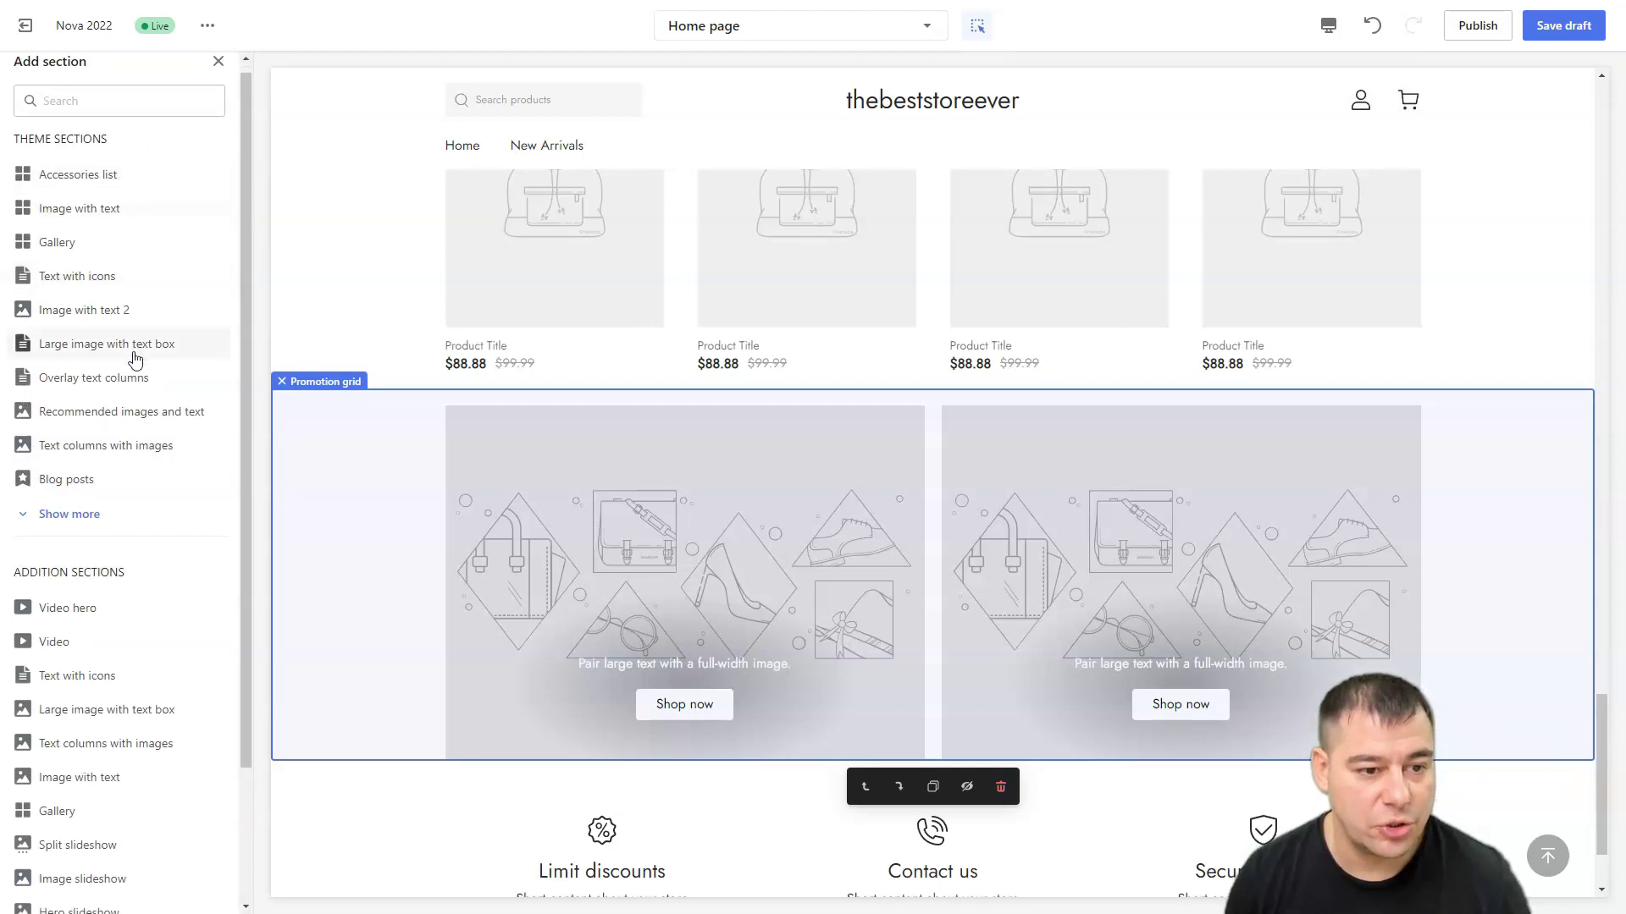
pyautogui.click(26, 444)
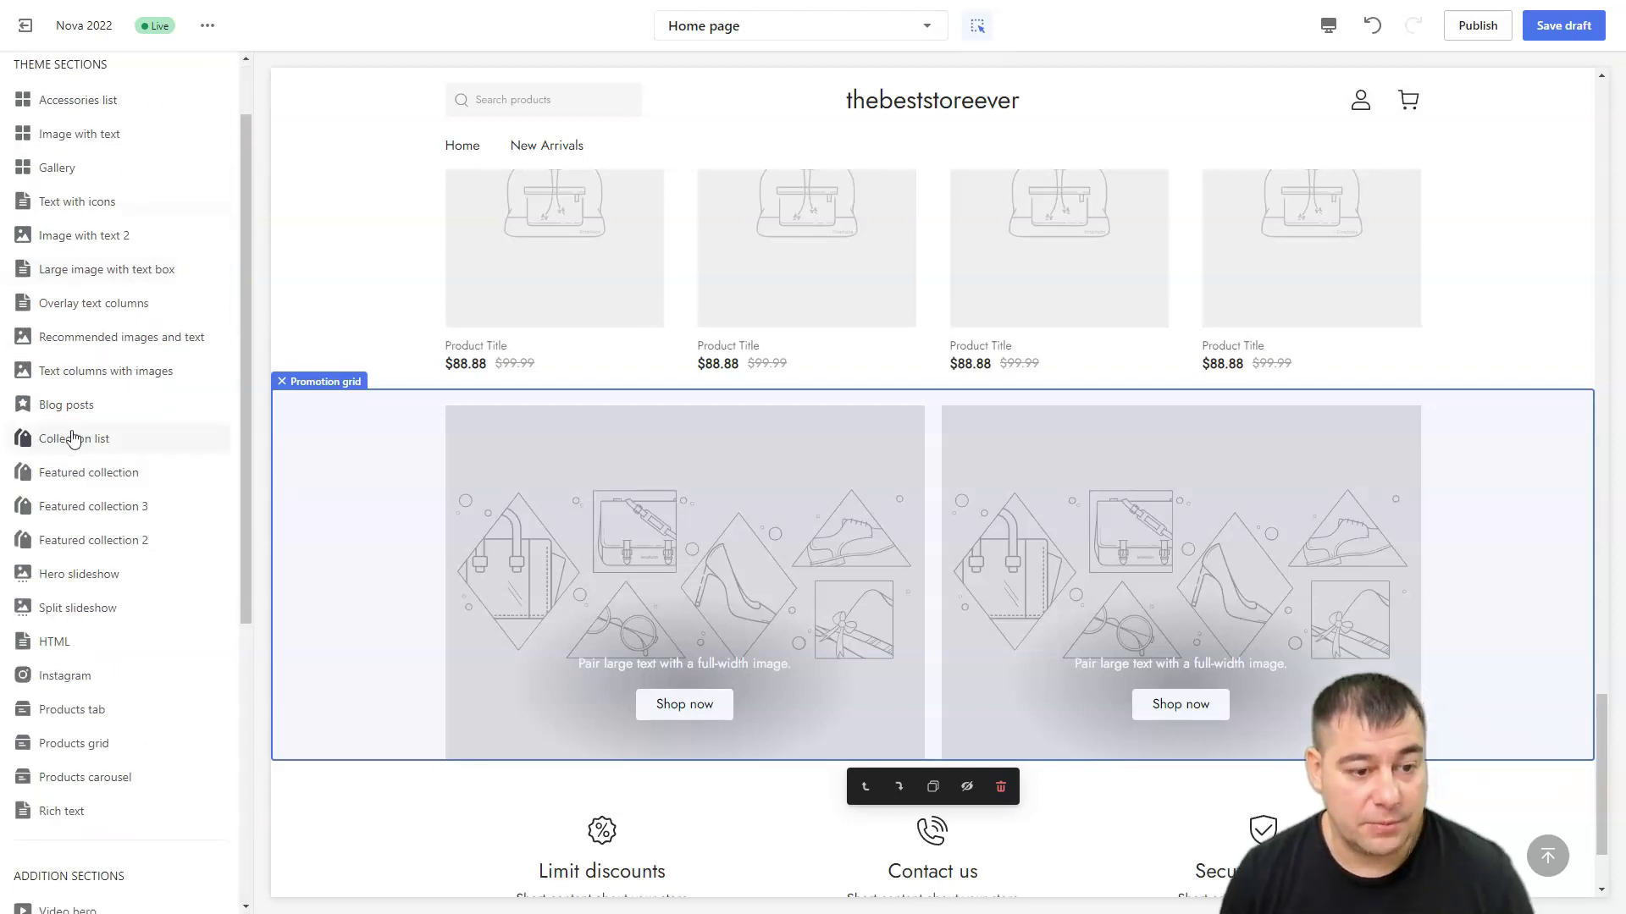
pyautogui.scroll(-4, 137, 470)
pyautogui.scroll(-7, 140, 465)
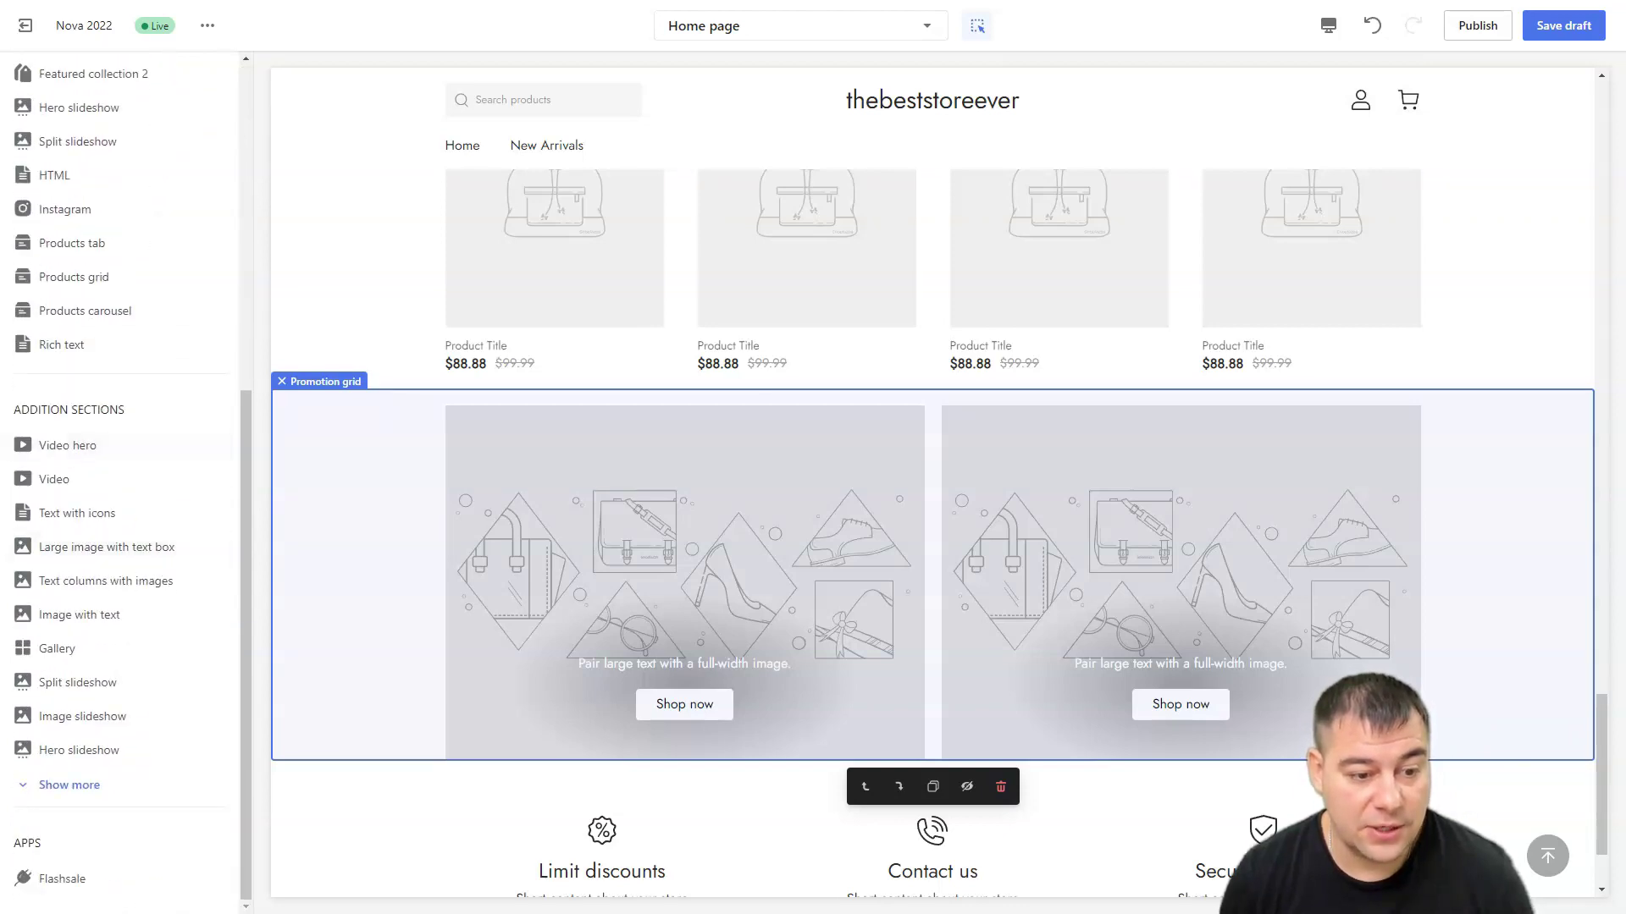
pyautogui.click(26, 787)
pyautogui.scroll(-5, 135, 652)
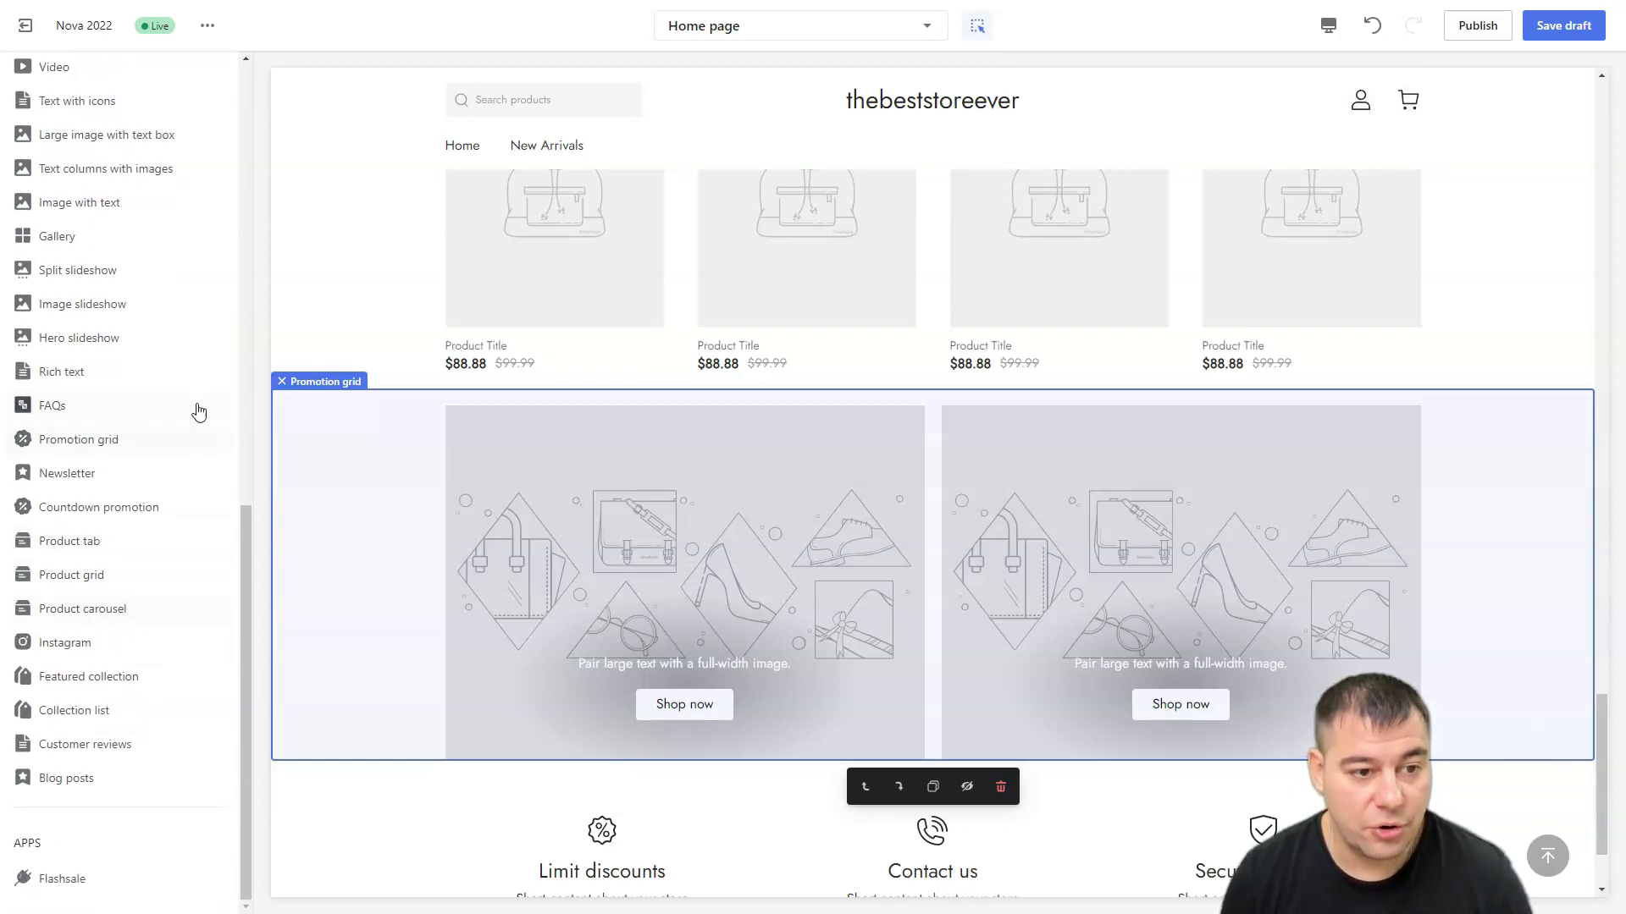
pyautogui.scroll(3, 193, 398)
pyautogui.scroll(1, 188, 391)
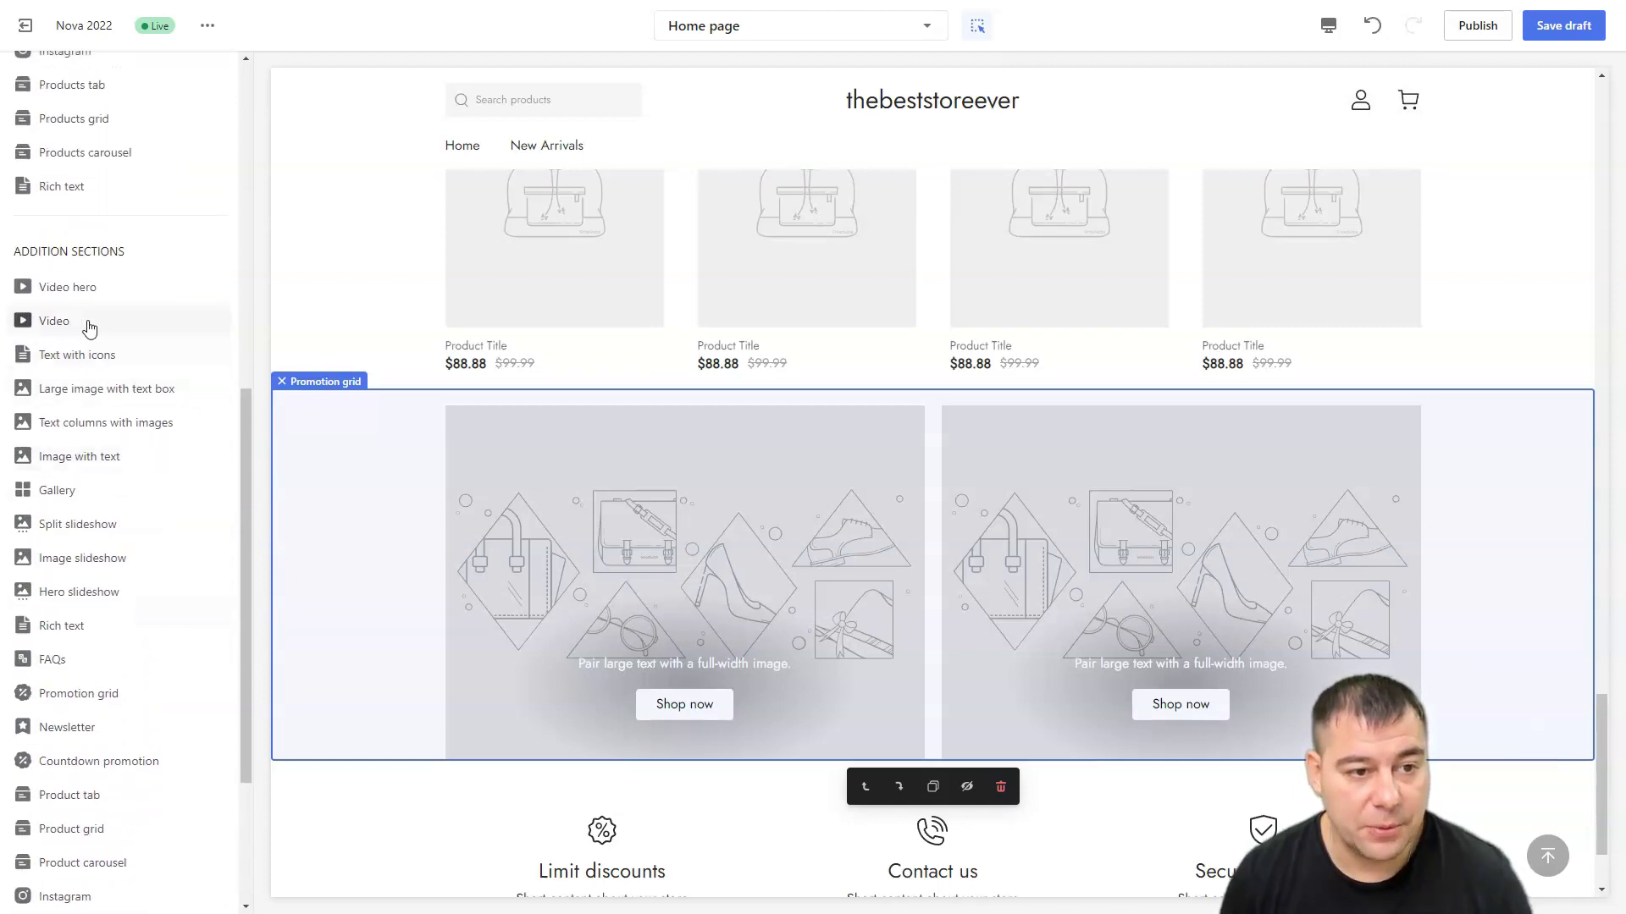
pyautogui.press('Escape')
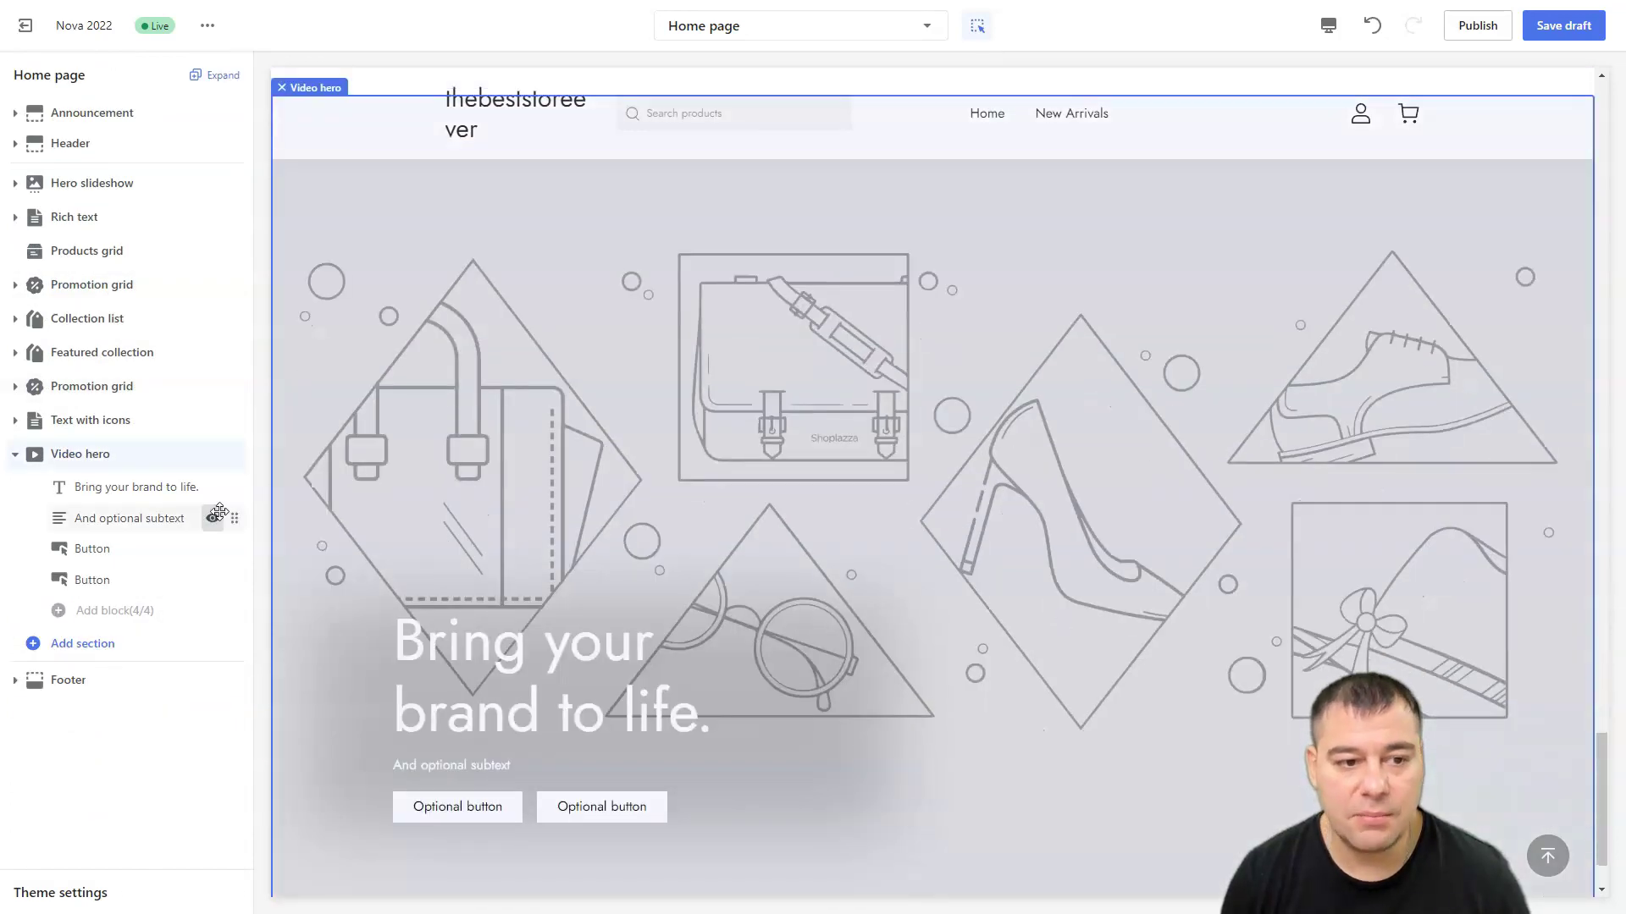
# Move the Video hero section up to sit directly below the Hero slideshow
pyautogui.click(123, 454)
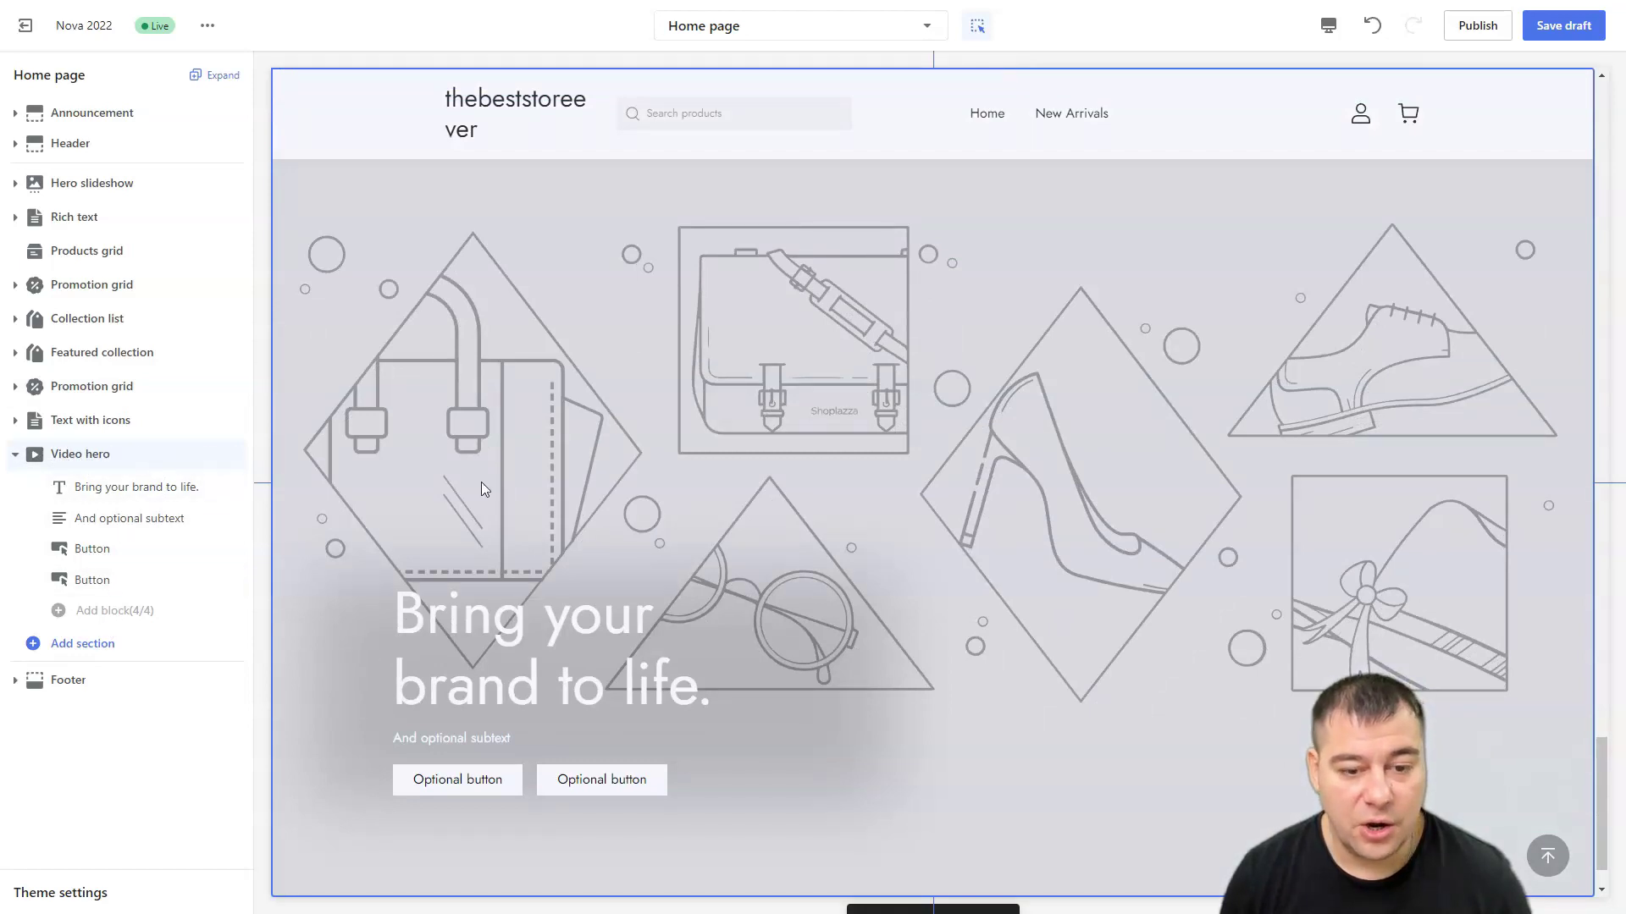
pyautogui.scroll(-1, 515, 506)
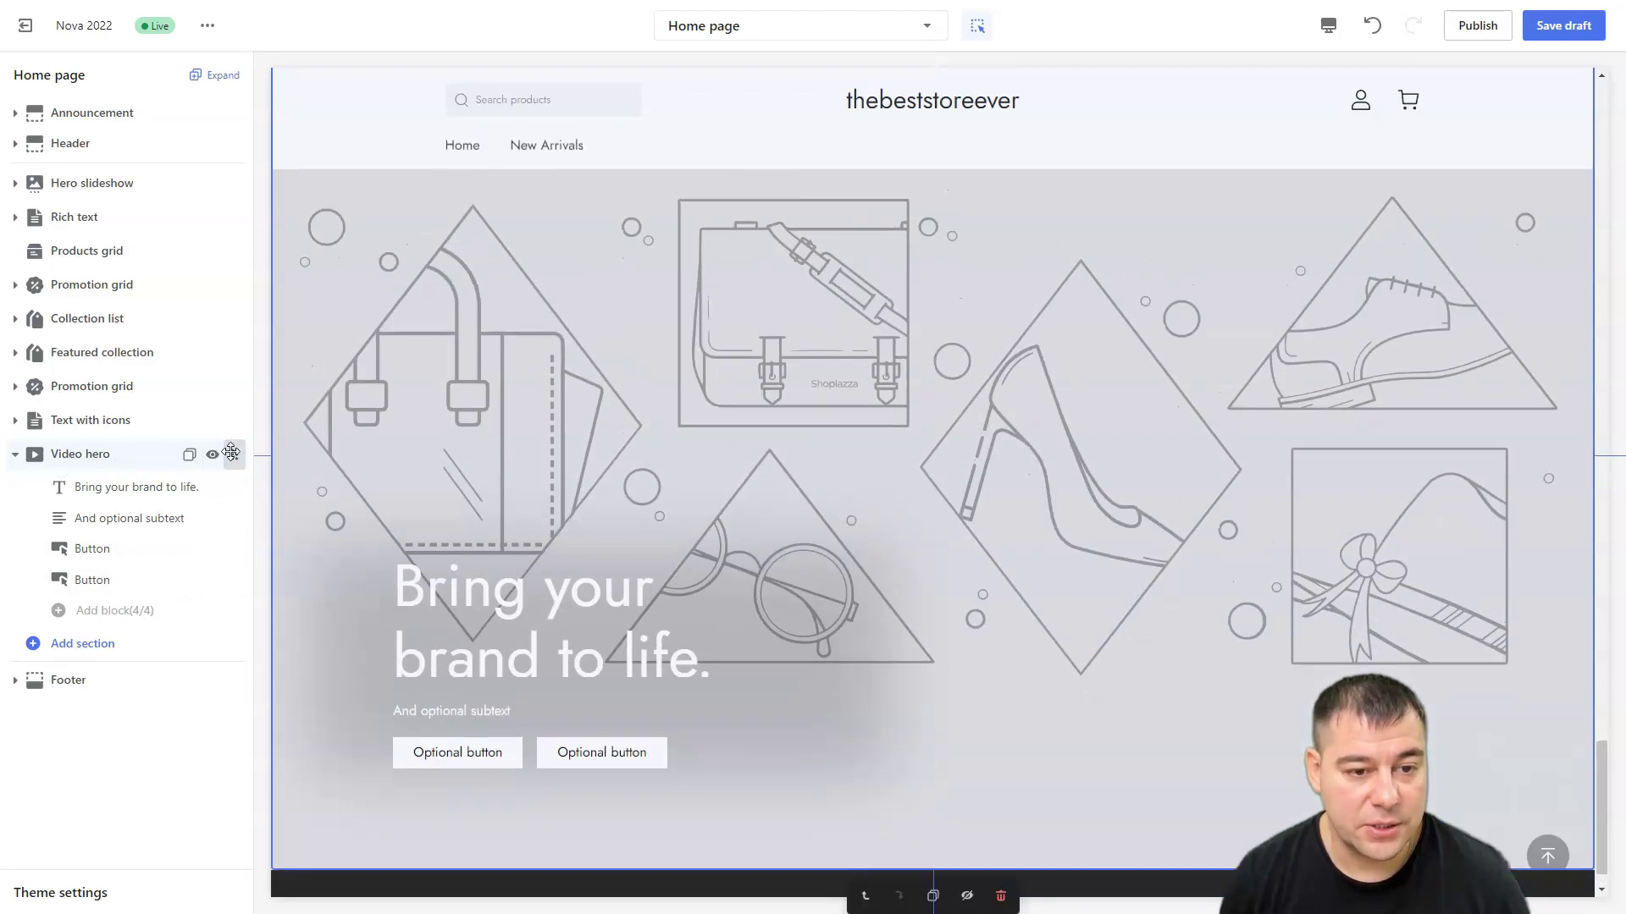
pyautogui.moveTo(234, 455); pyautogui.dragTo(211, 218)
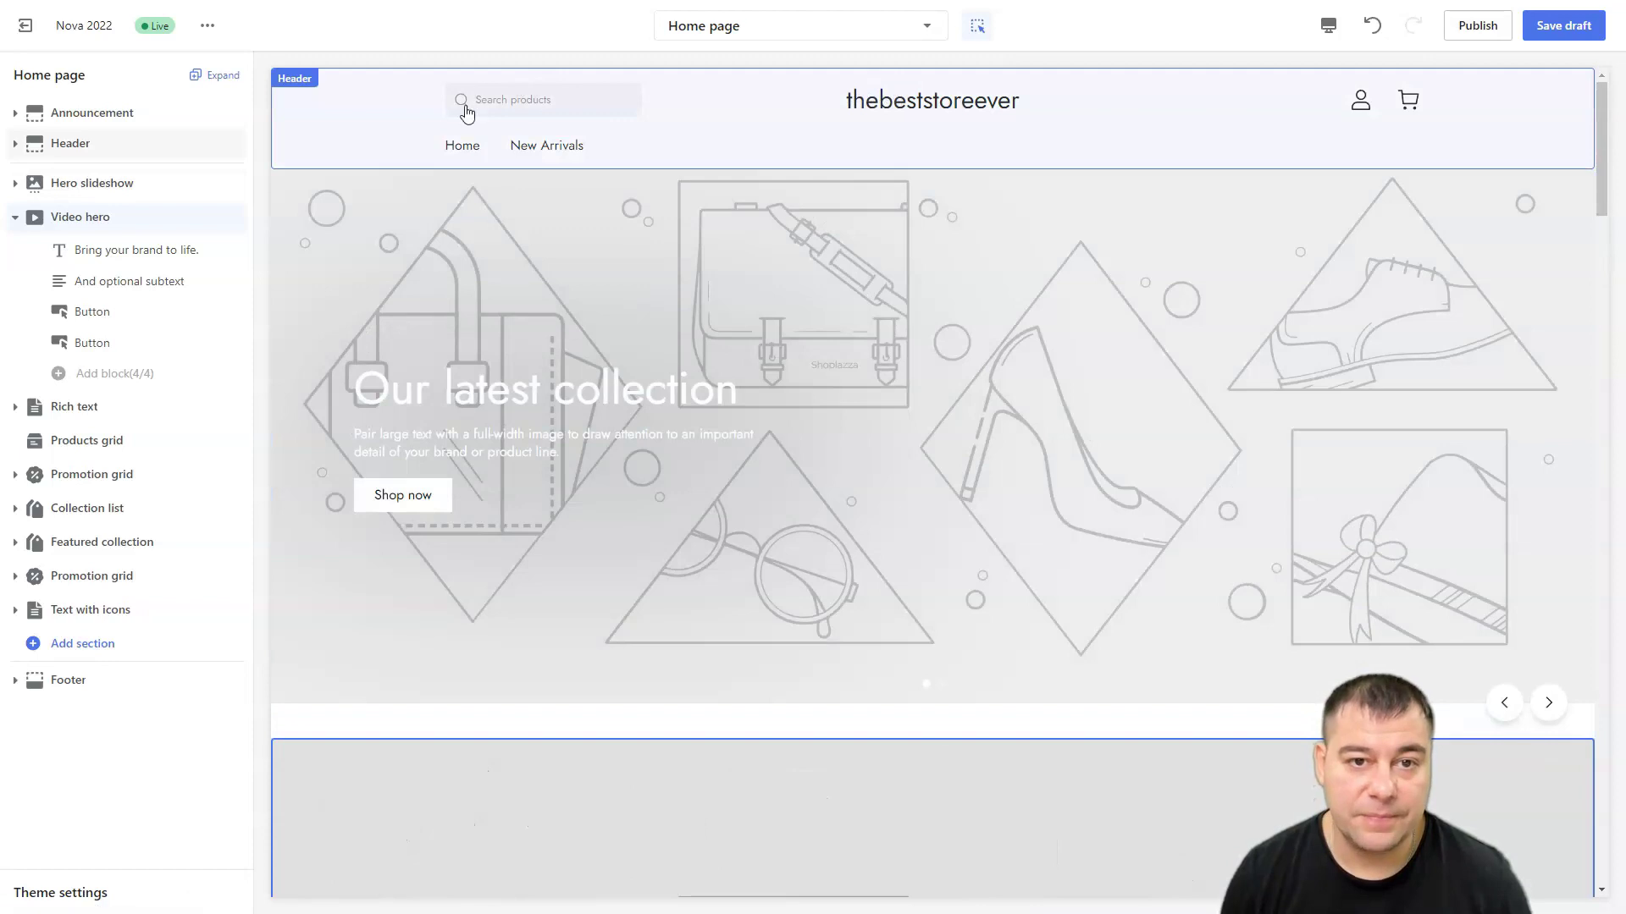
# Widen the header's desktop and mobile logos
pyautogui.click(307, 110)
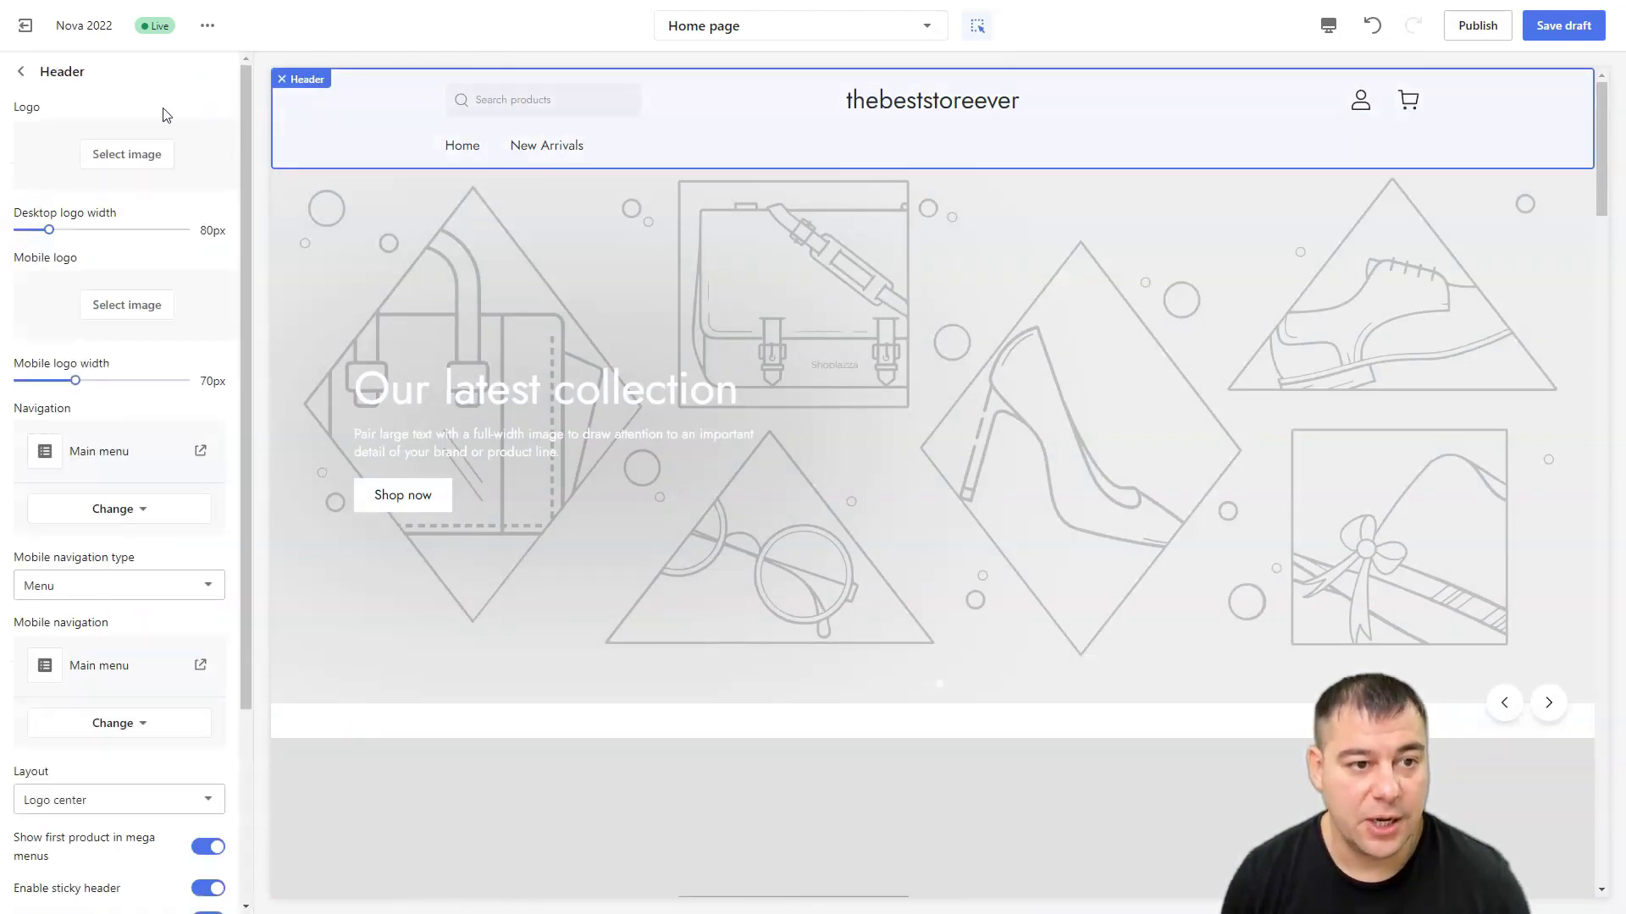
pyautogui.scroll(-2, 106, 428)
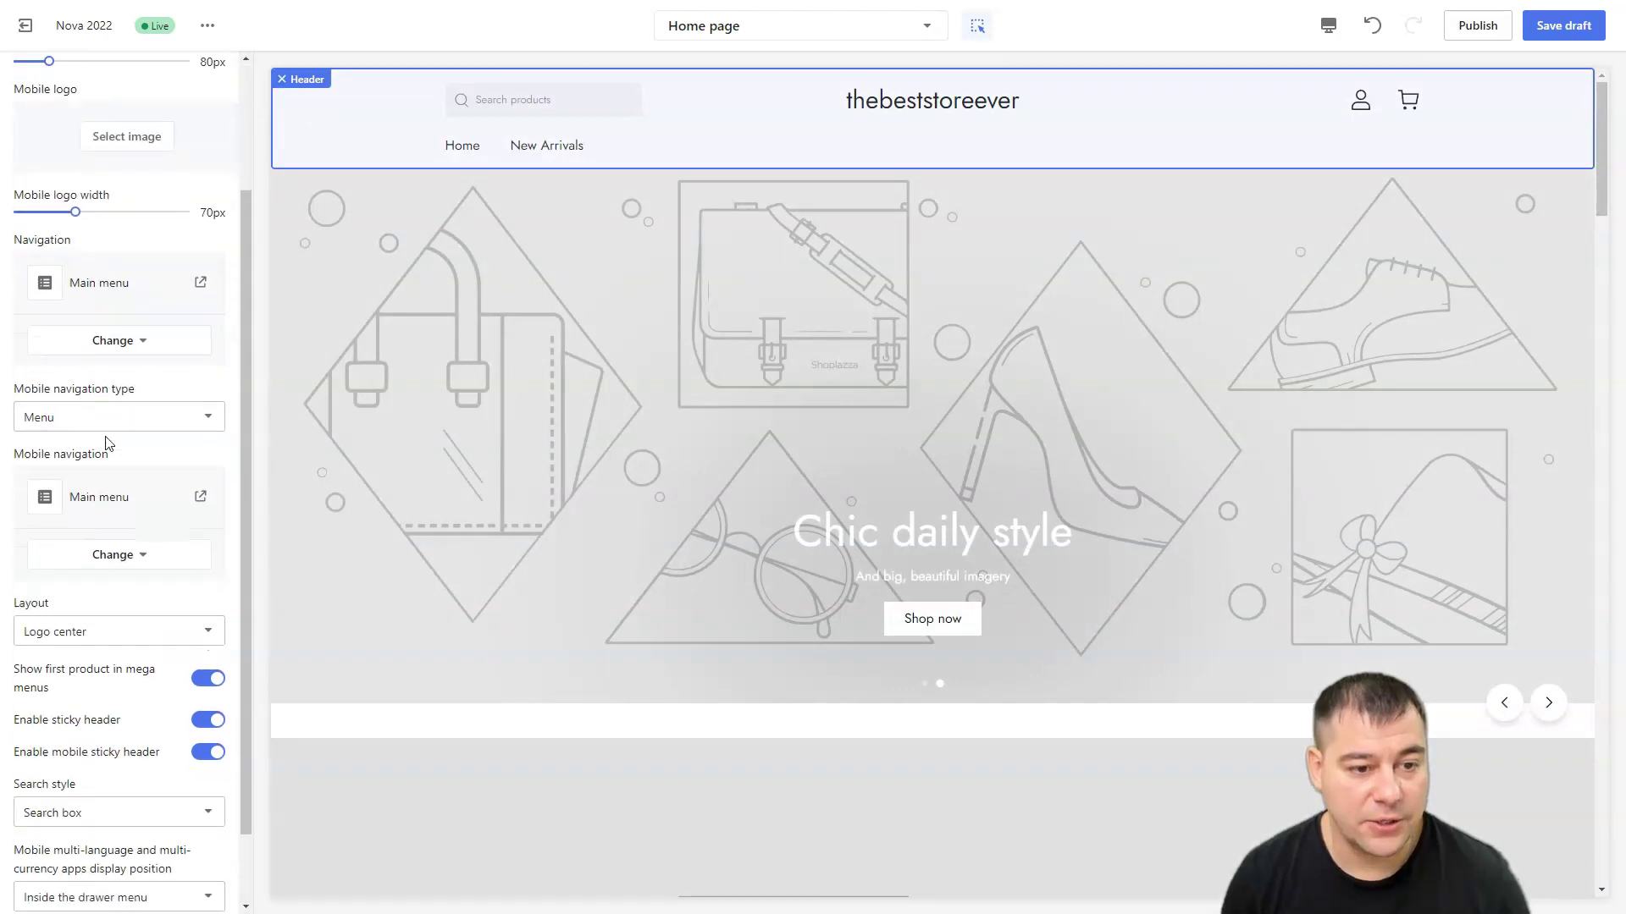
pyautogui.scroll(2, 115, 458)
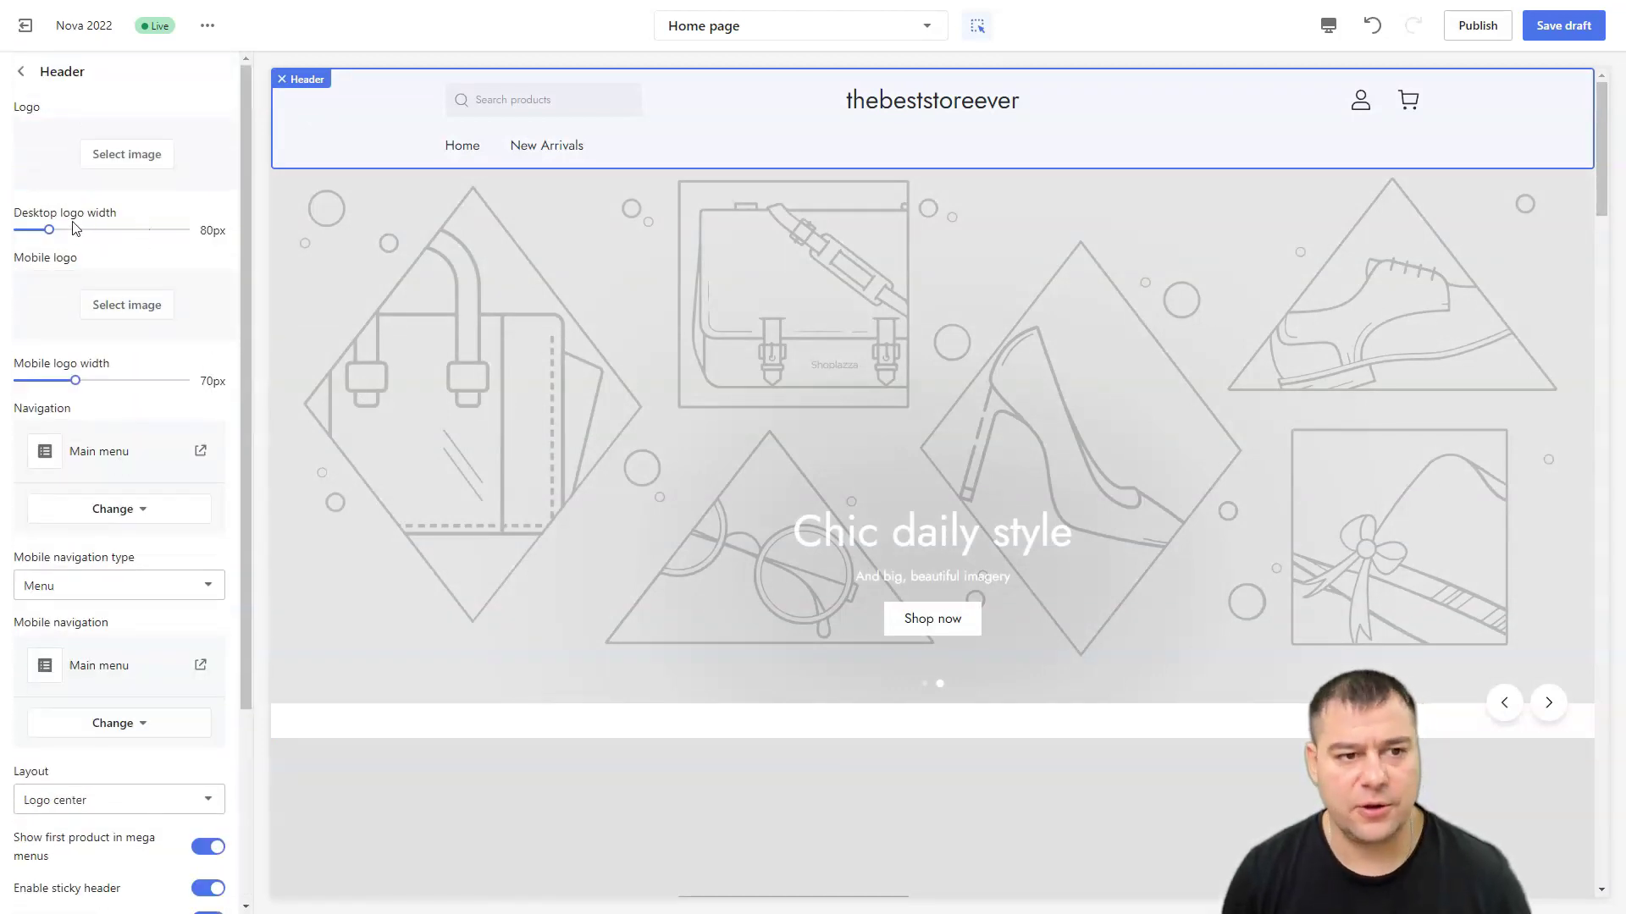
pyautogui.moveTo(58, 235); pyautogui.dragTo(93, 238)
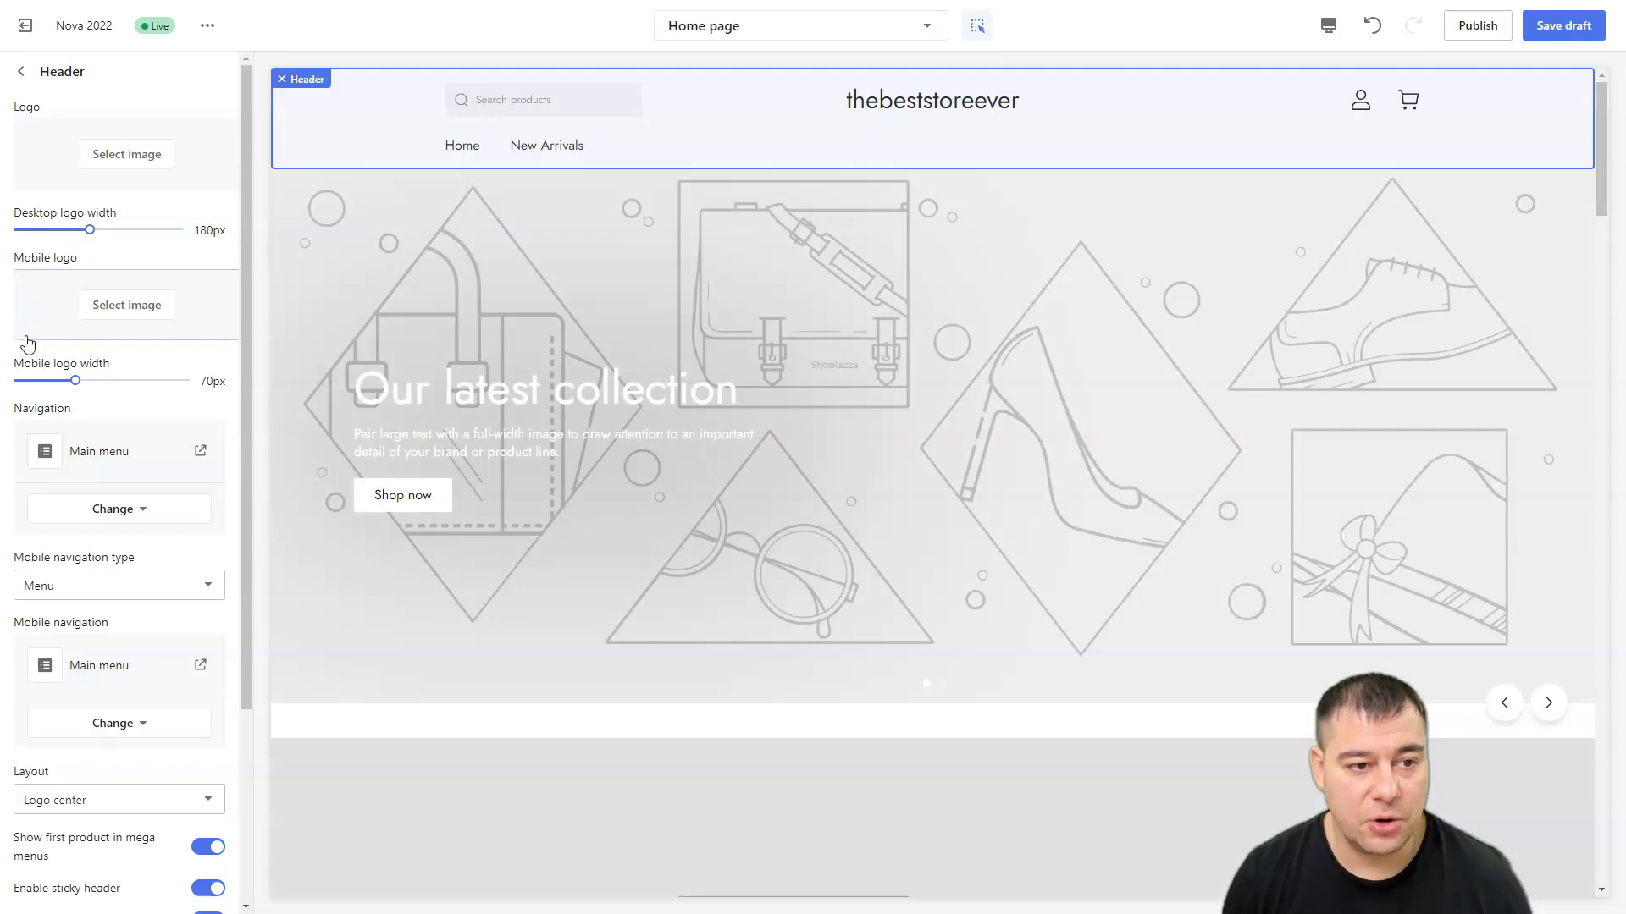
pyautogui.moveTo(76, 382); pyautogui.dragTo(97, 382)
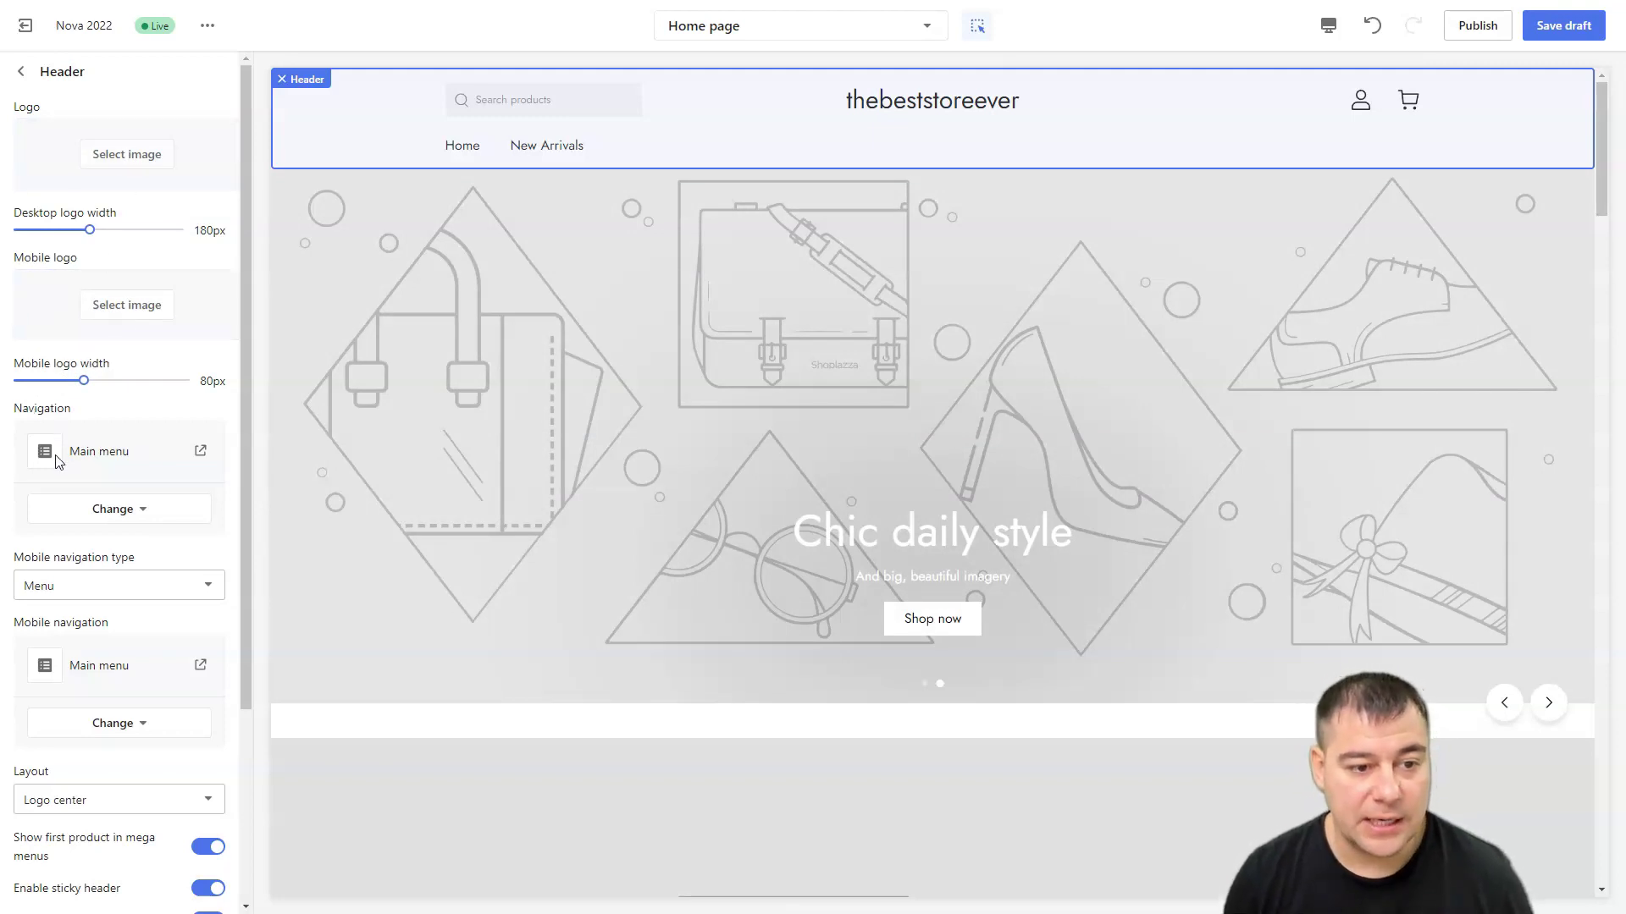
# Keep the header menu as Main menu and the mobile navigation type as Menu
pyautogui.click(142, 513)
pyautogui.click(82, 542)
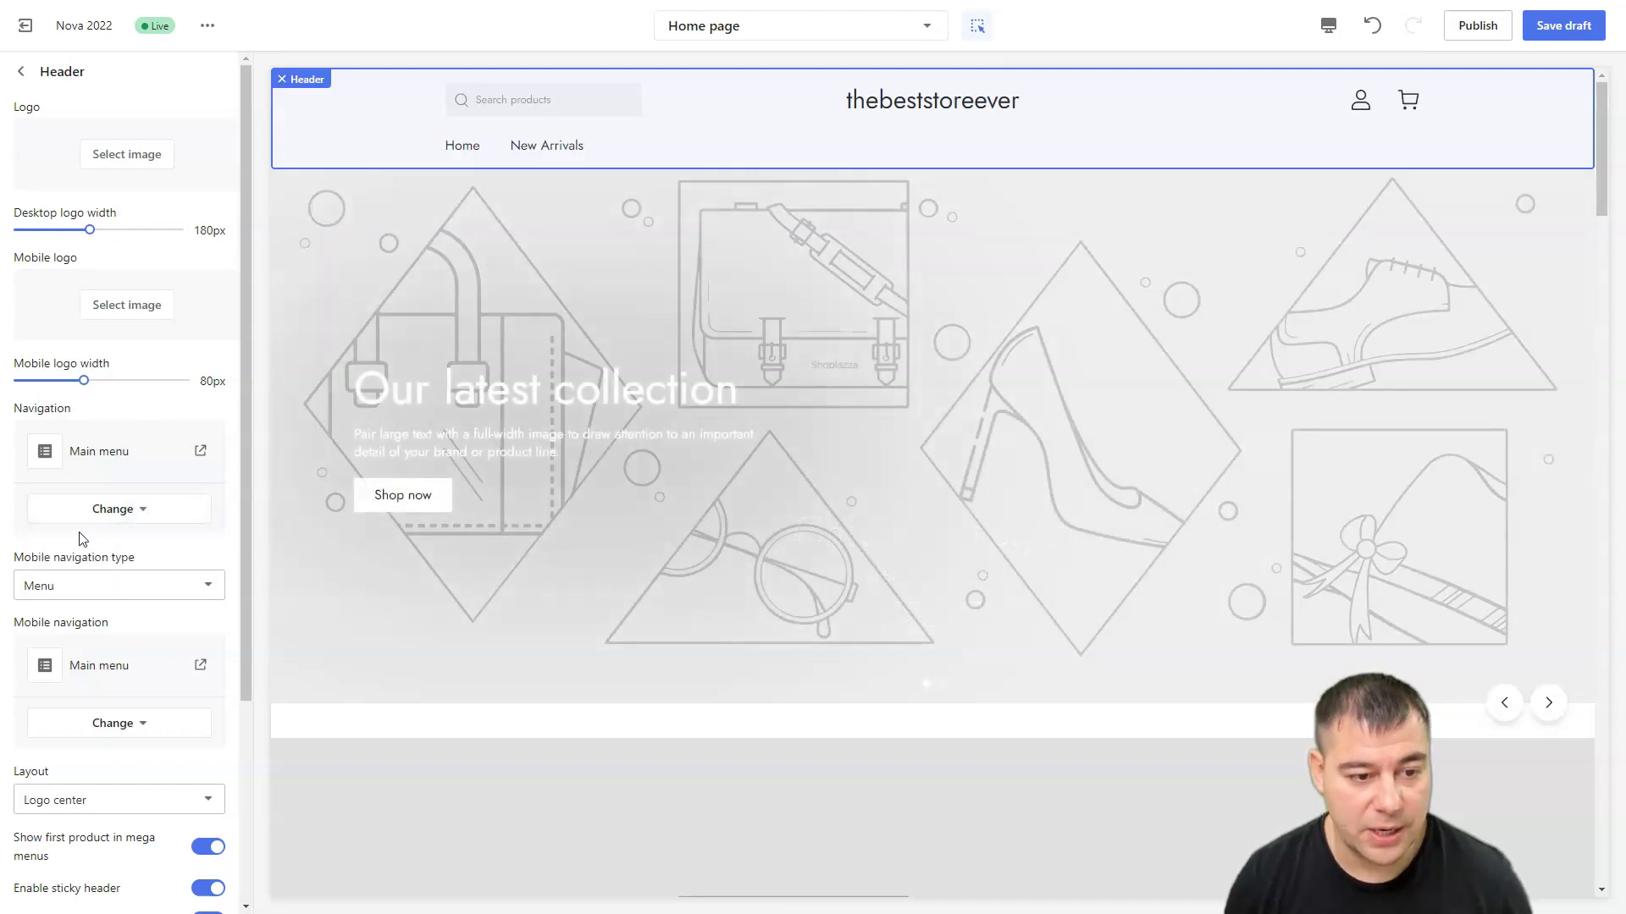
pyautogui.scroll(-2, 153, 569)
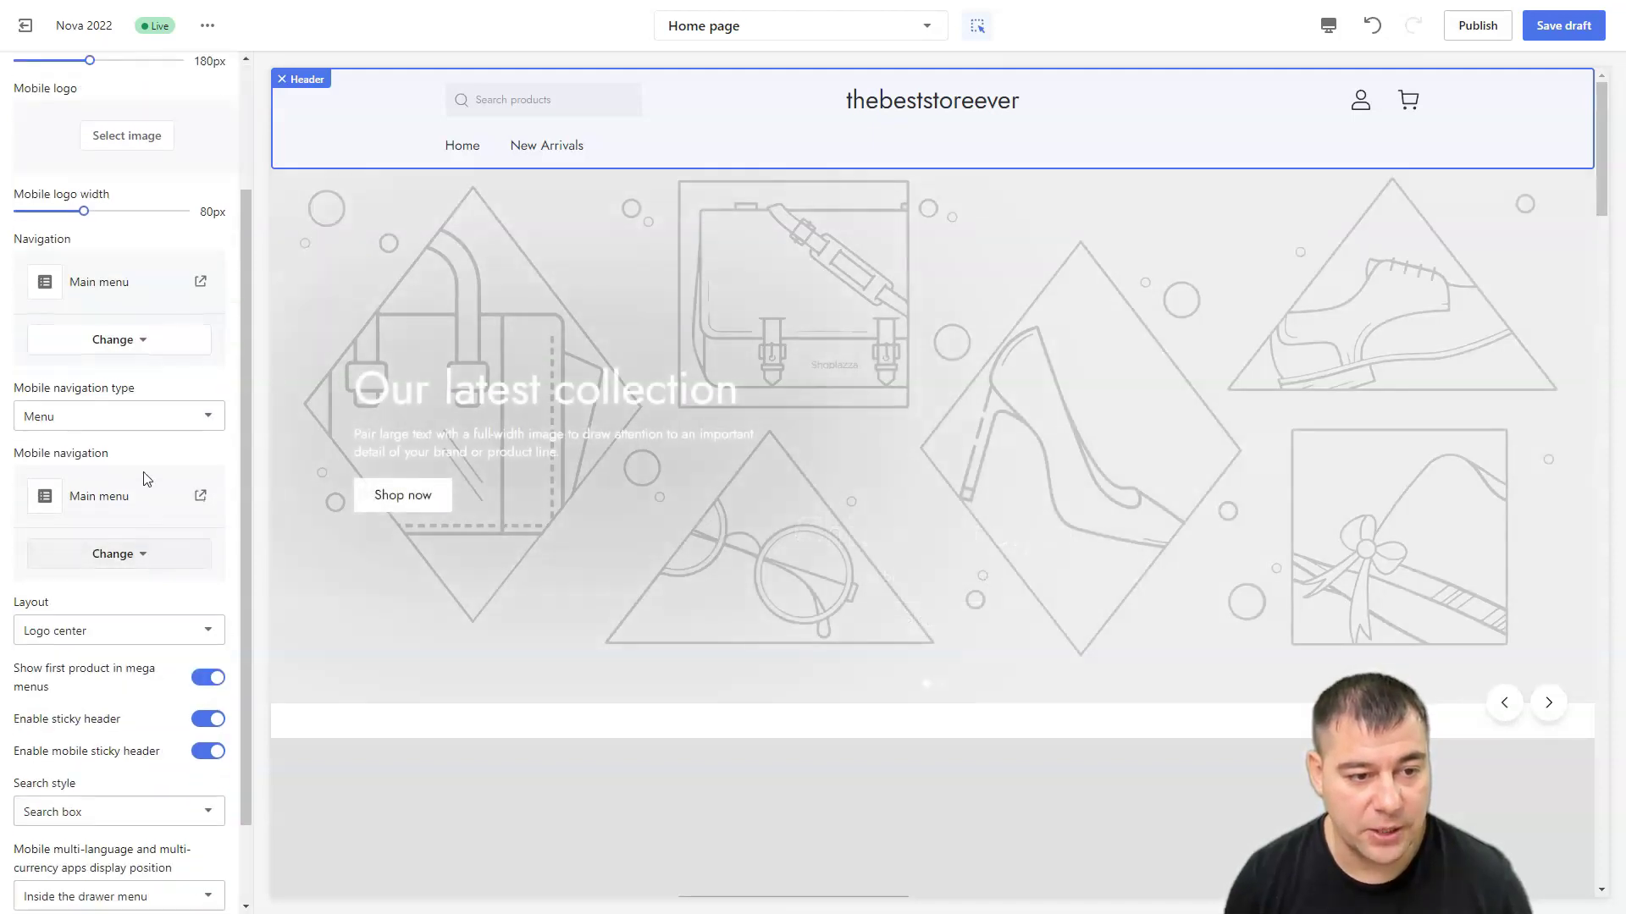
pyautogui.click(222, 419)
pyautogui.click(129, 417)
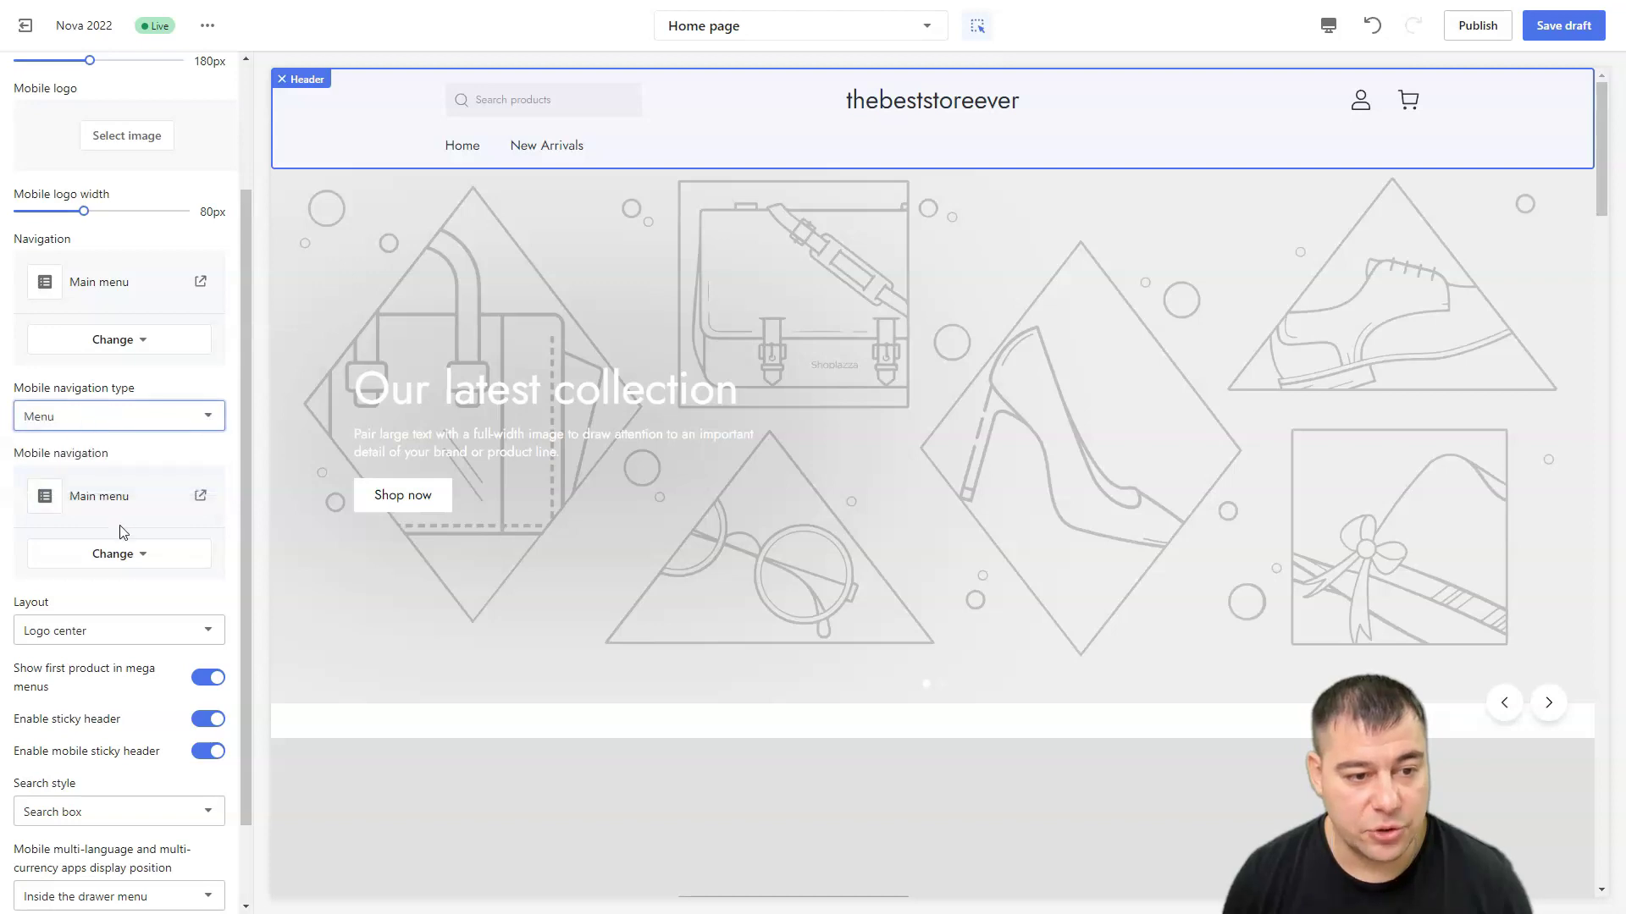
pyautogui.scroll(-1, 119, 532)
pyautogui.scroll(4, 121, 526)
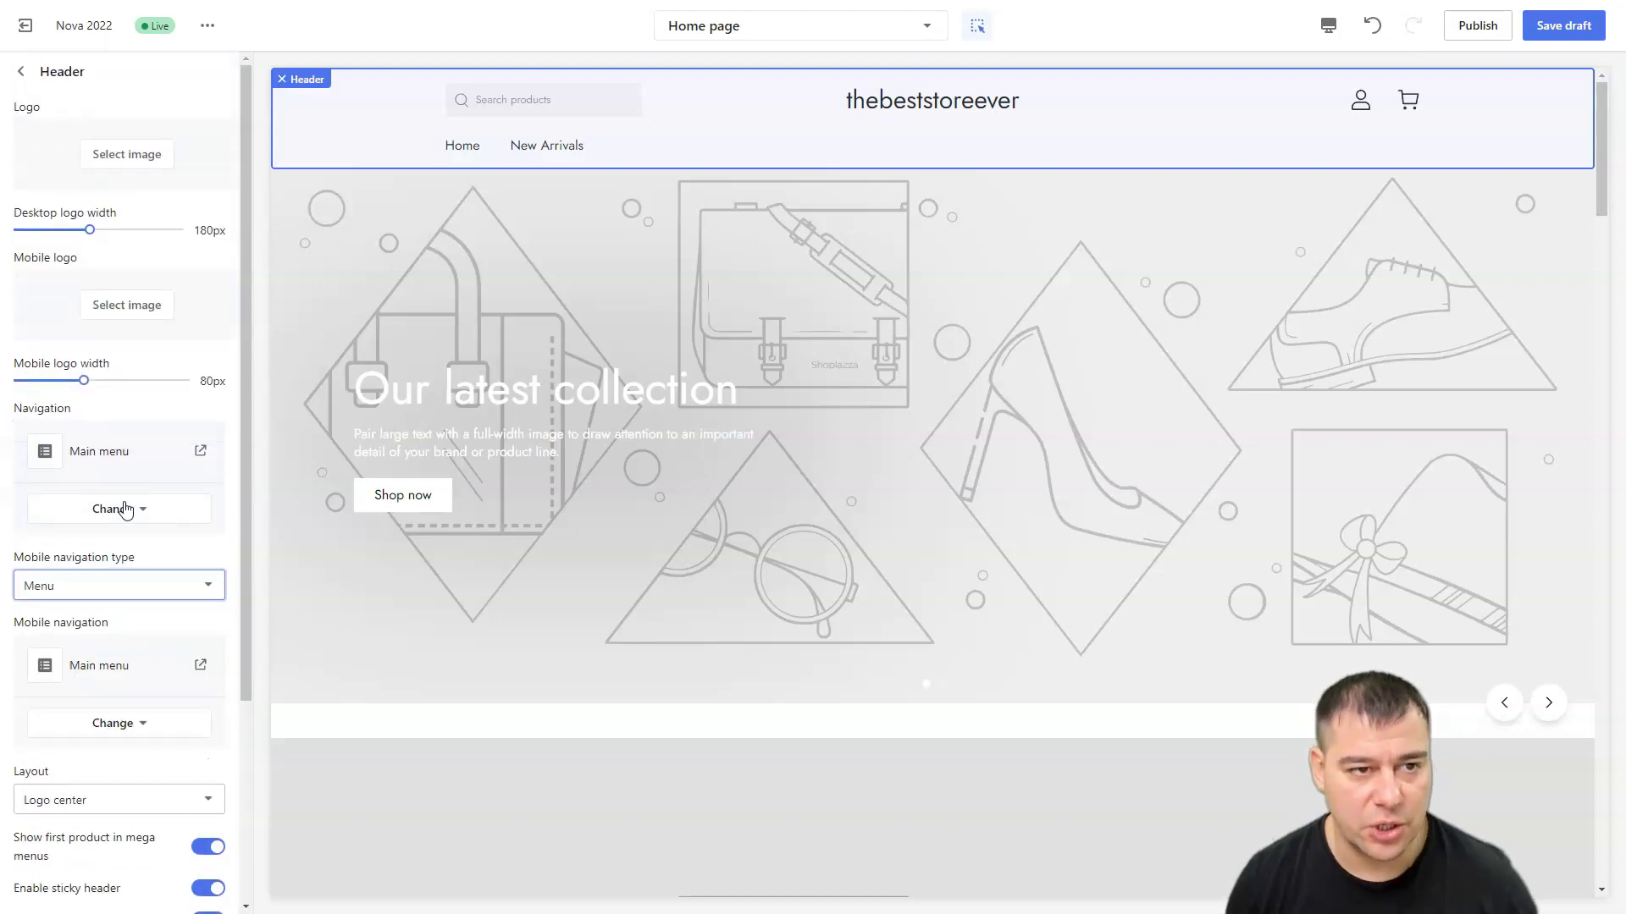
pyautogui.click(17, 75)
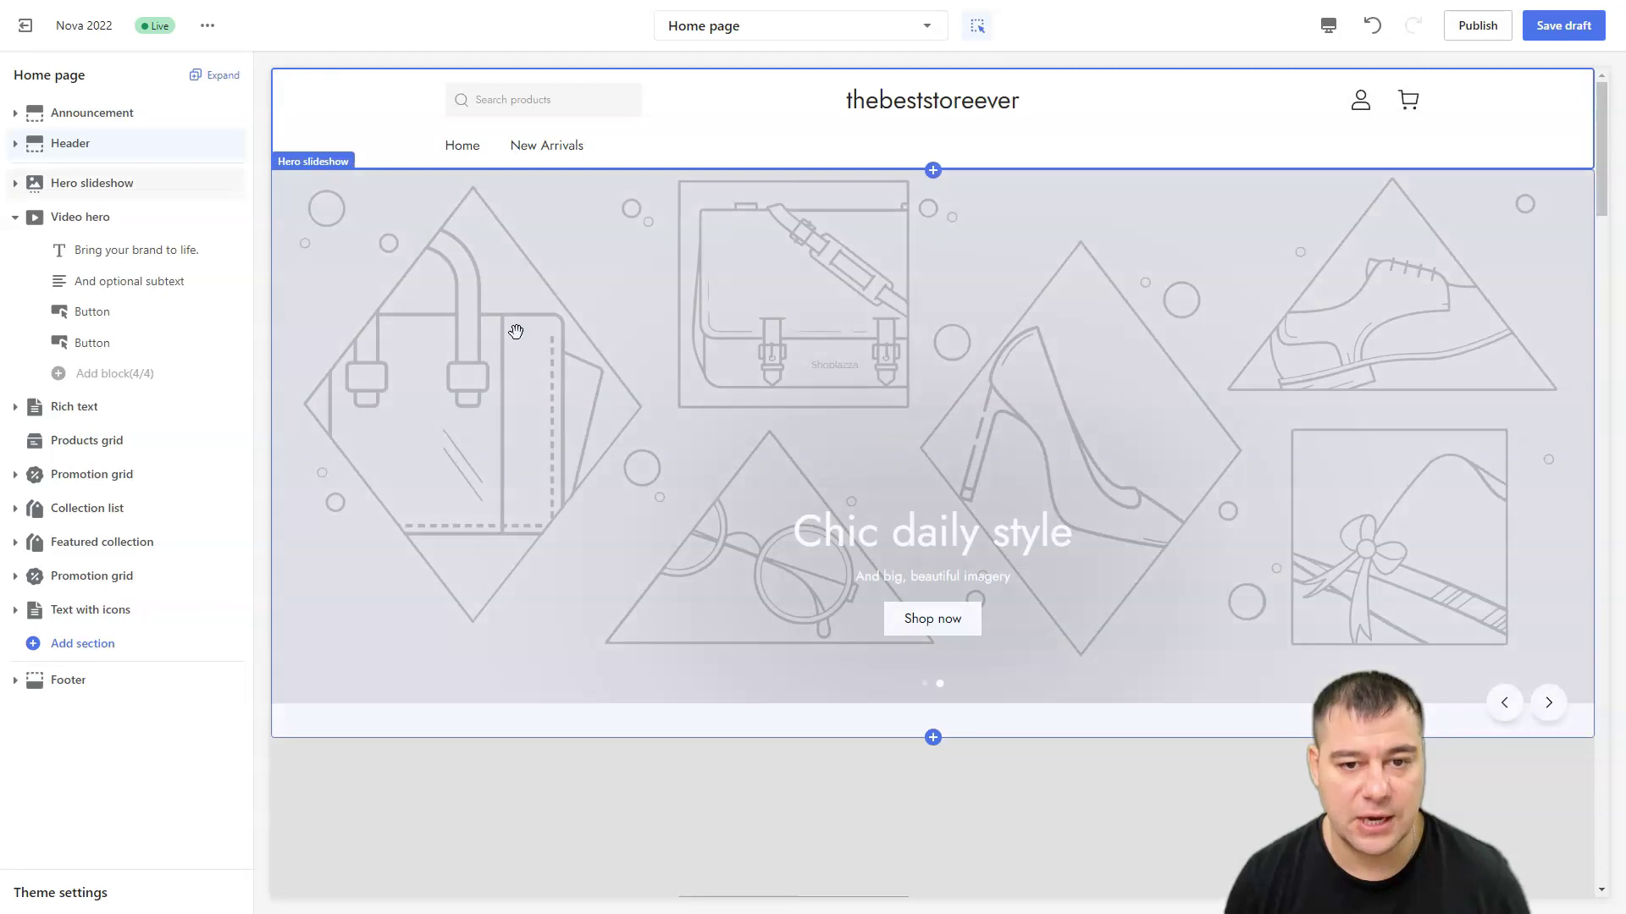
# Shorten the Hero slideshow's image change interval from 7s to 6s
pyautogui.click(583, 431)
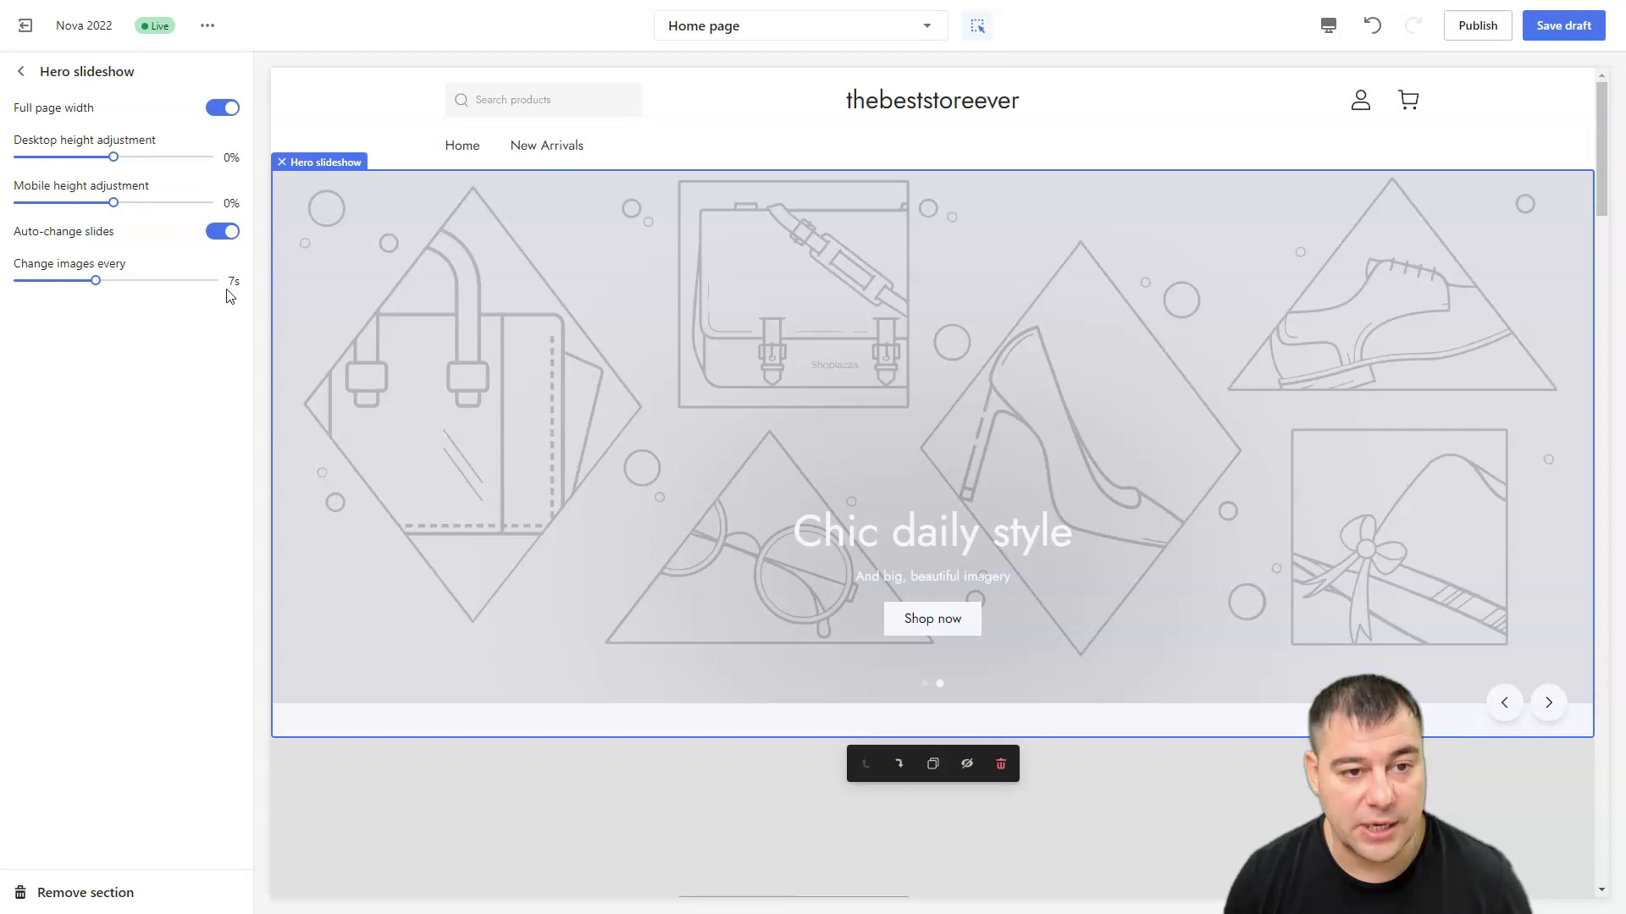
pyautogui.moveTo(95, 283); pyautogui.dragTo(23, 289)
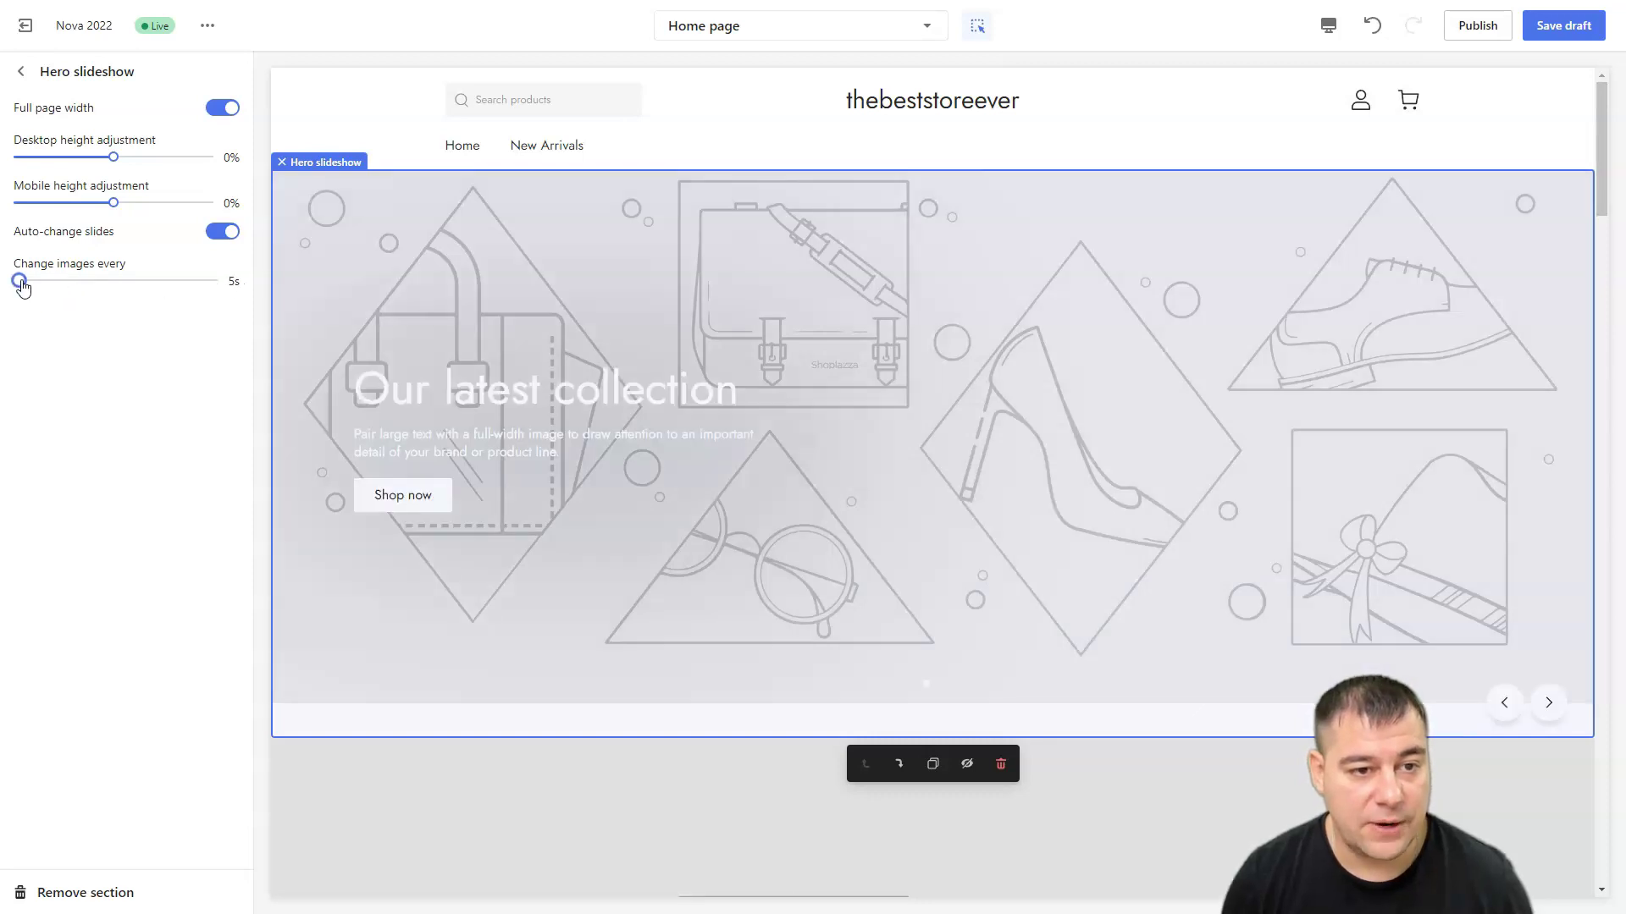
pyautogui.click(22, 73)
# Duplicate the Hero slideshow section
pyautogui.moveTo(110, 181)
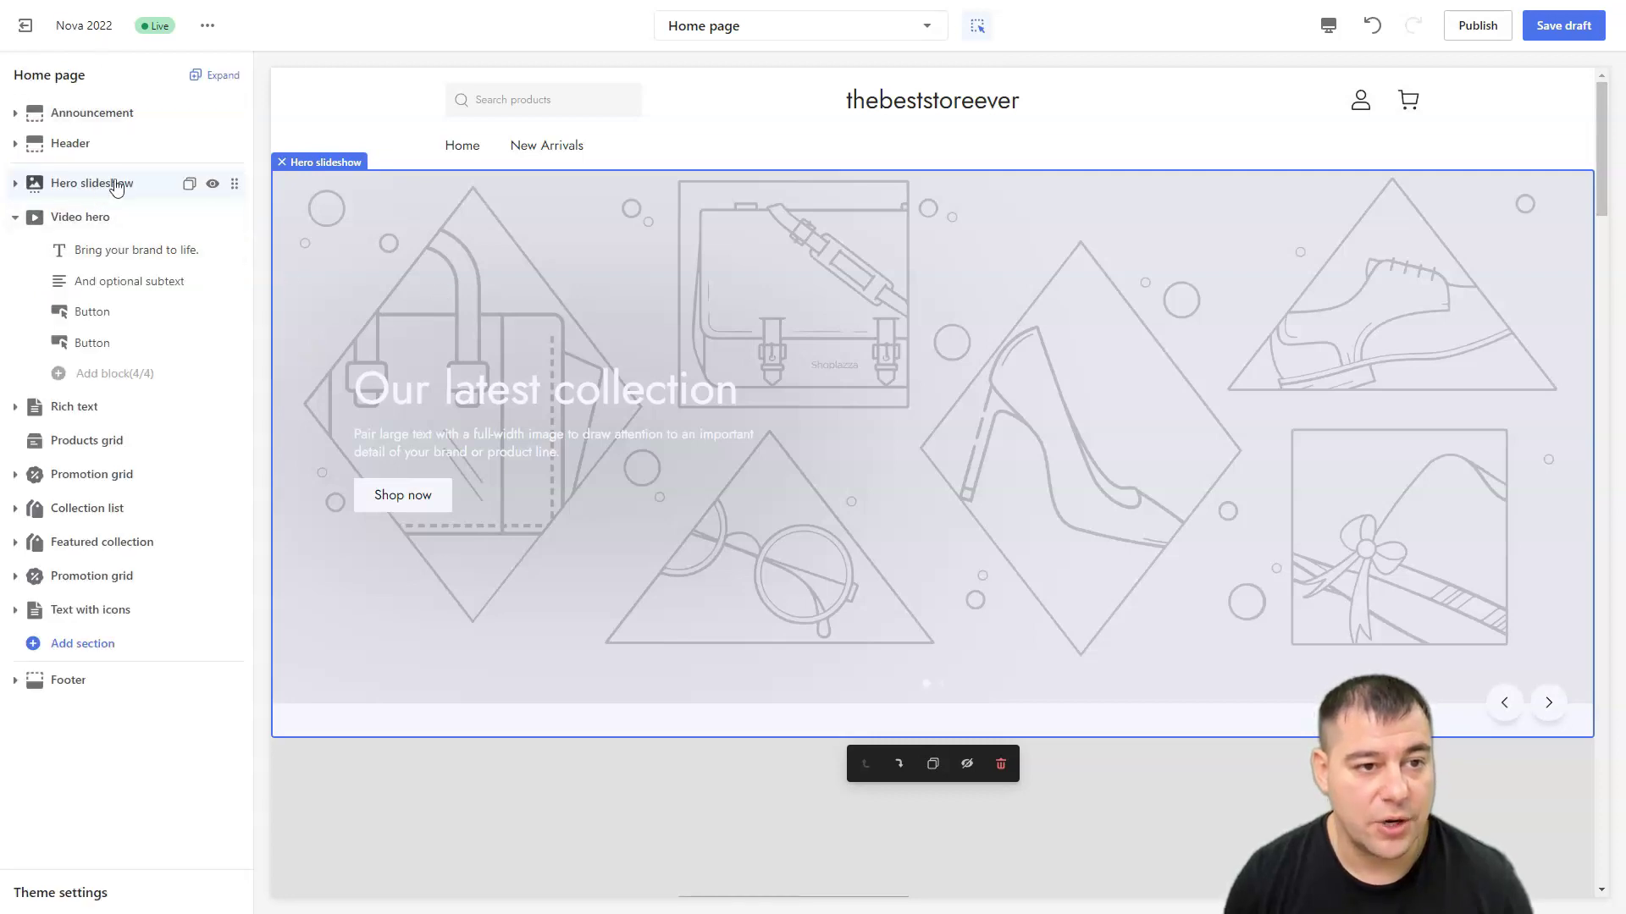
pyautogui.click(190, 185)
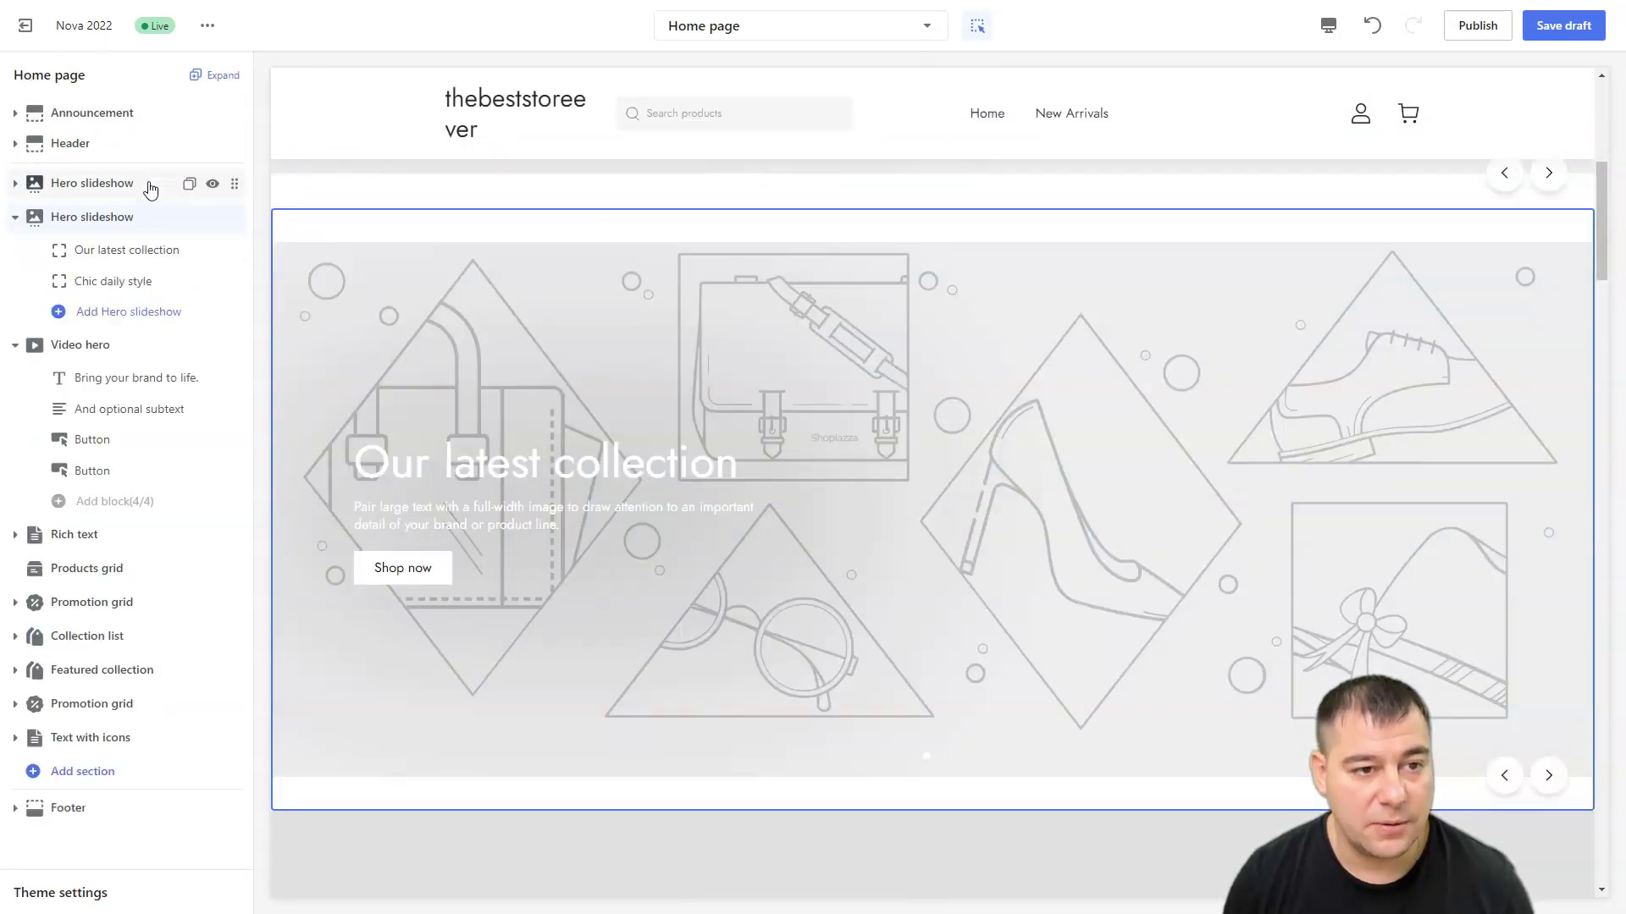
pyautogui.click(150, 186)
pyautogui.click(84, 71)
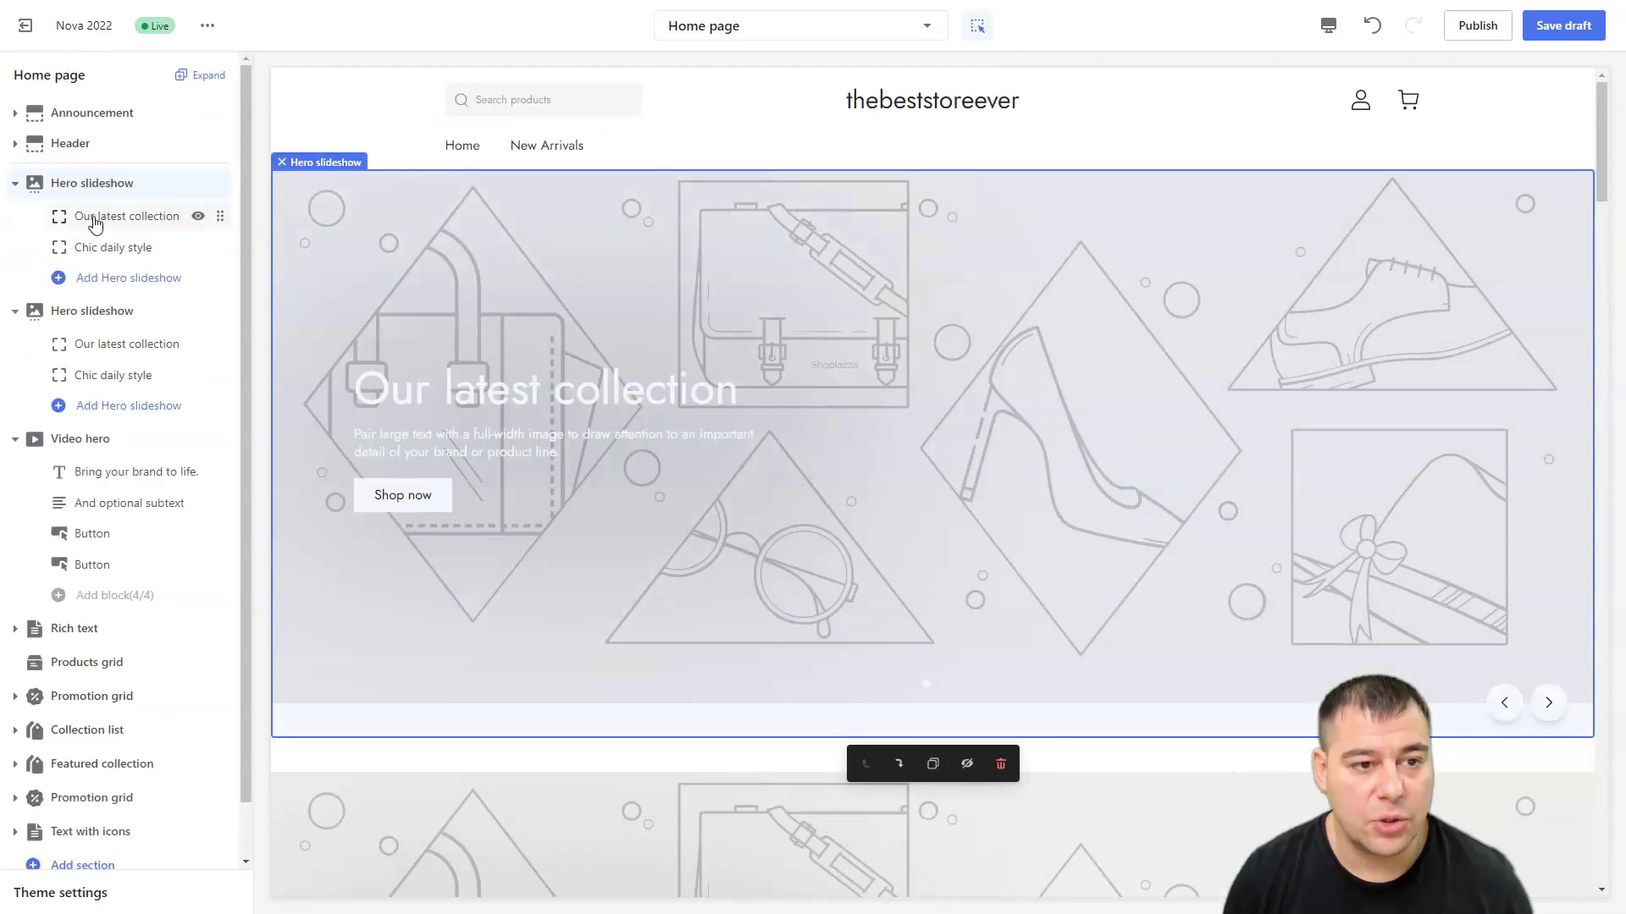
# Add a slide headed 'Something to say' with a free clothes-rack photo
pyautogui.click(98, 279)
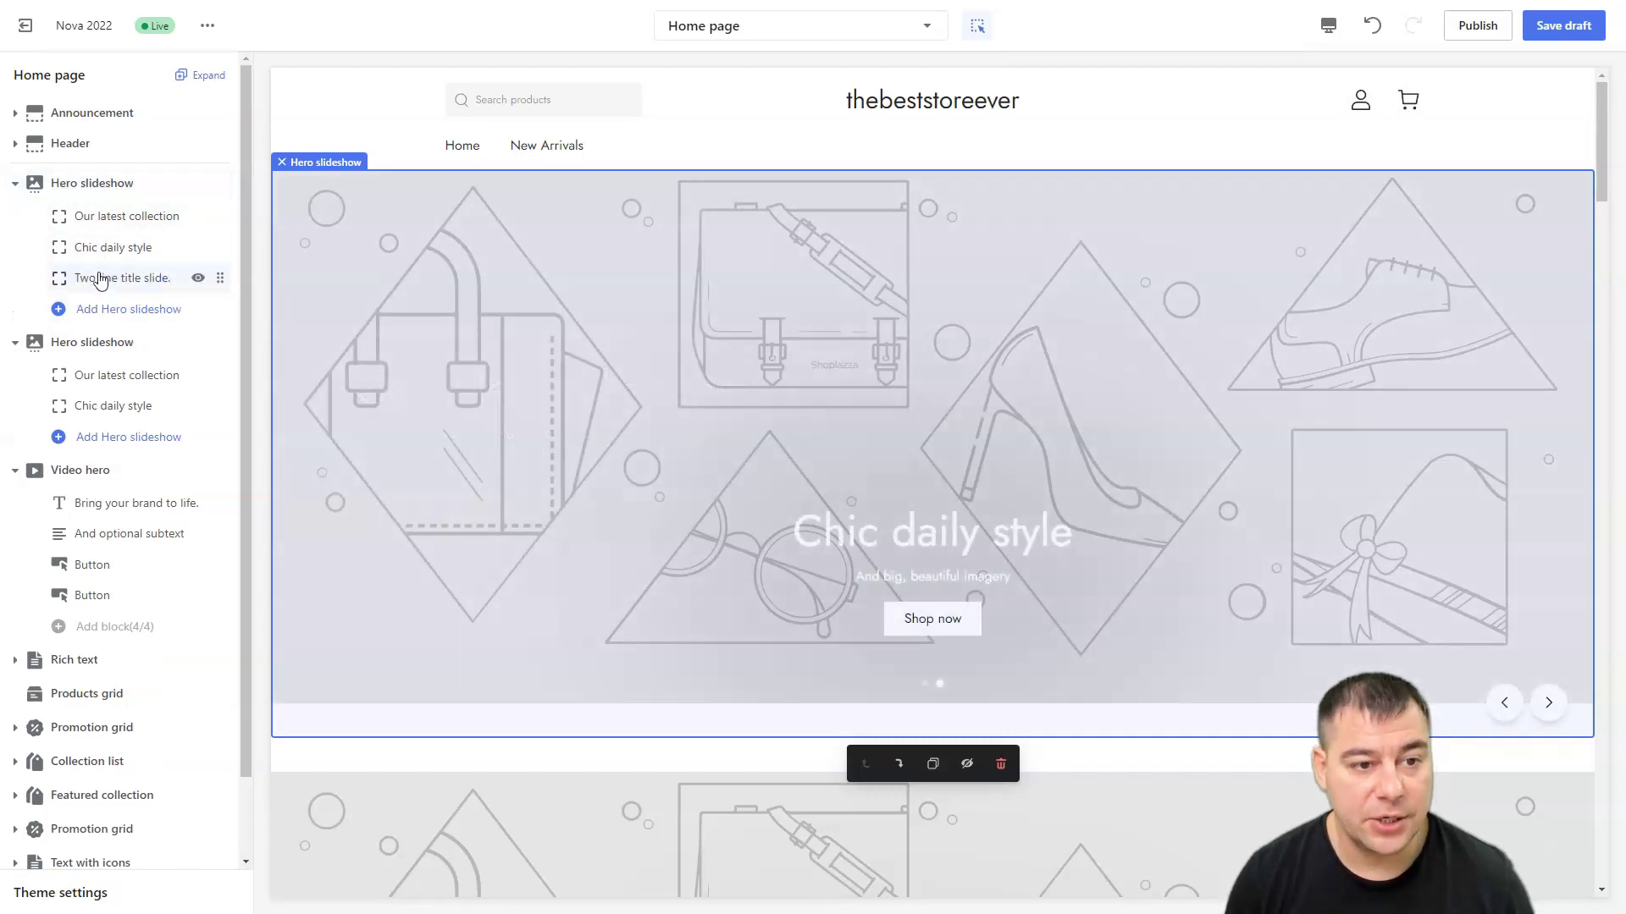
pyautogui.click(98, 279)
pyautogui.moveTo(132, 178); pyautogui.dragTo(21, 177)
pyautogui.write('Something to say')
pyautogui.scroll(-2, 165, 610)
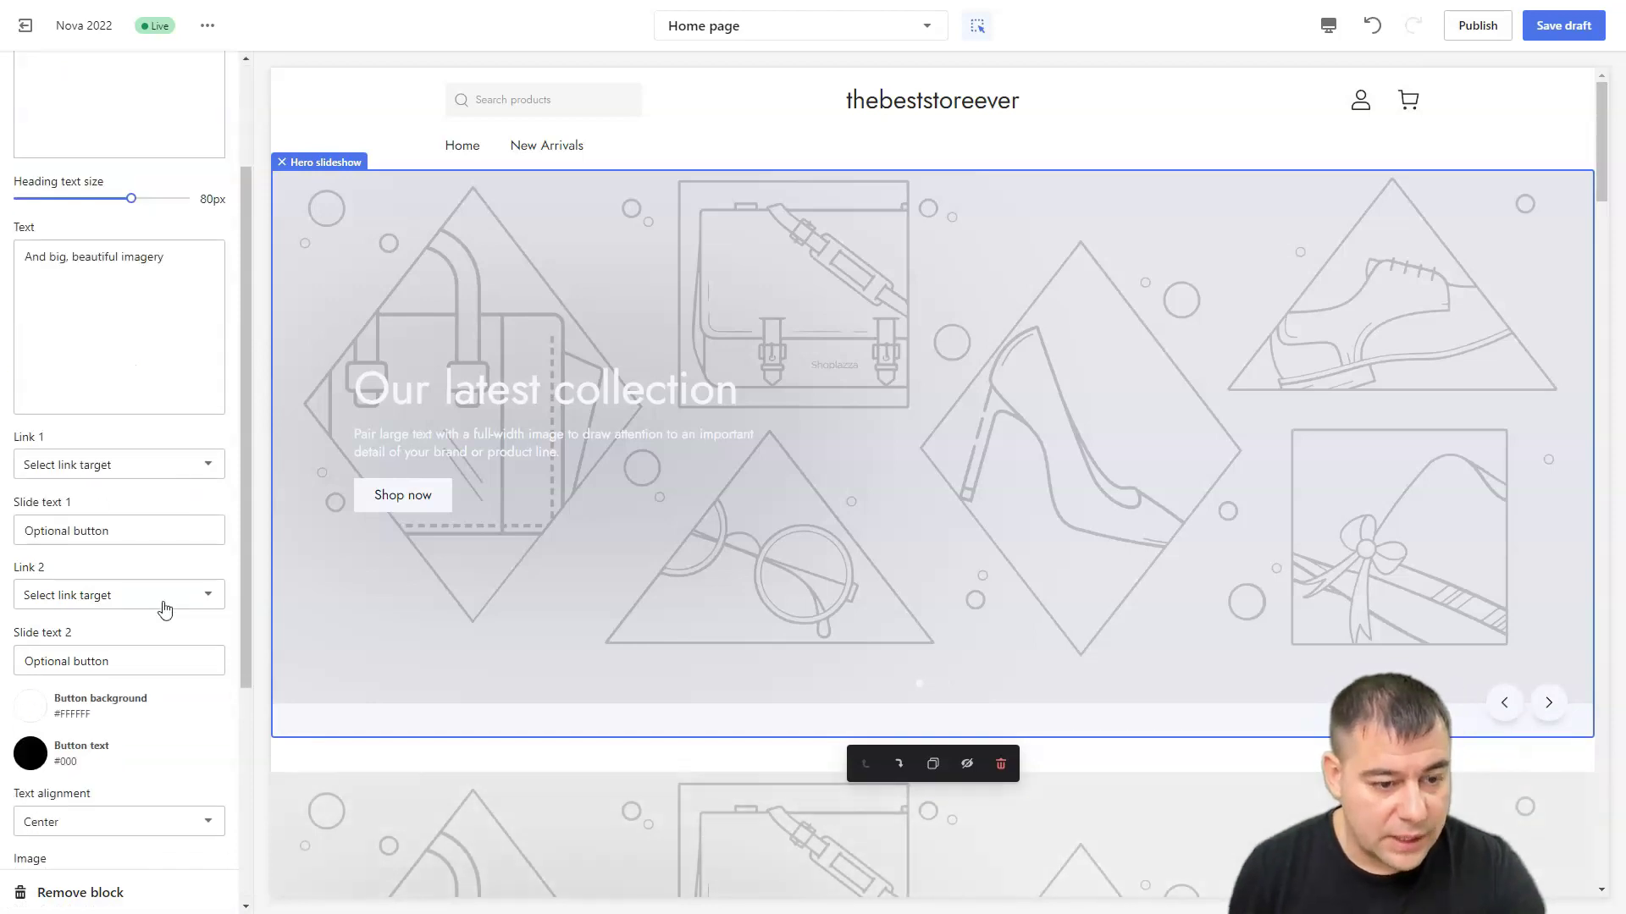
pyautogui.scroll(-4, 165, 610)
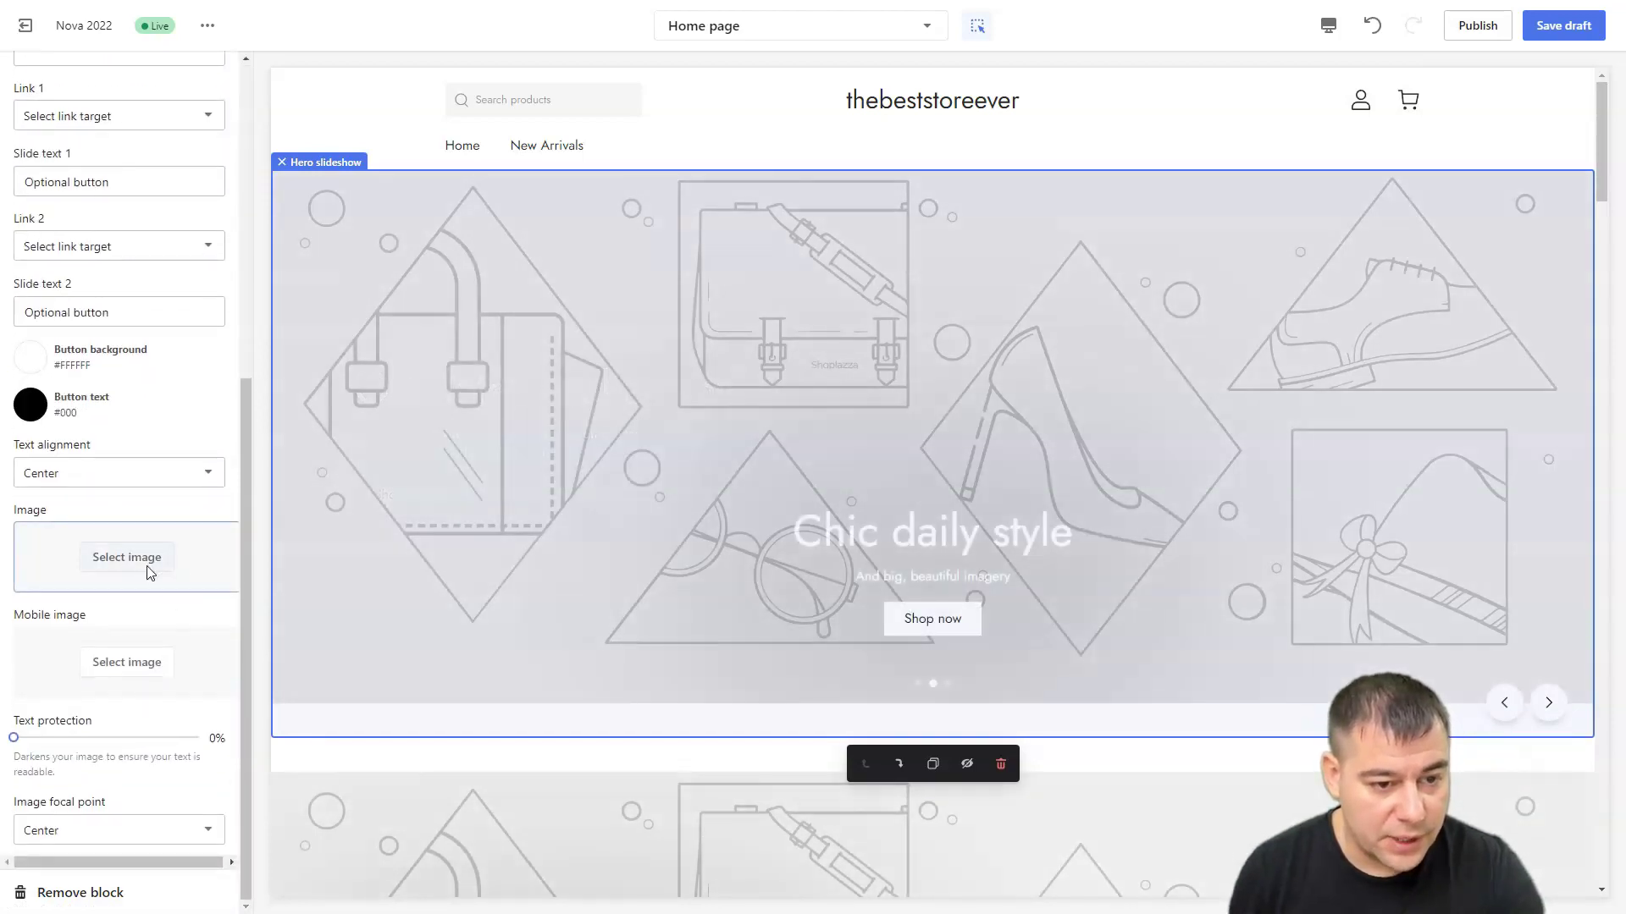
pyautogui.click(127, 557)
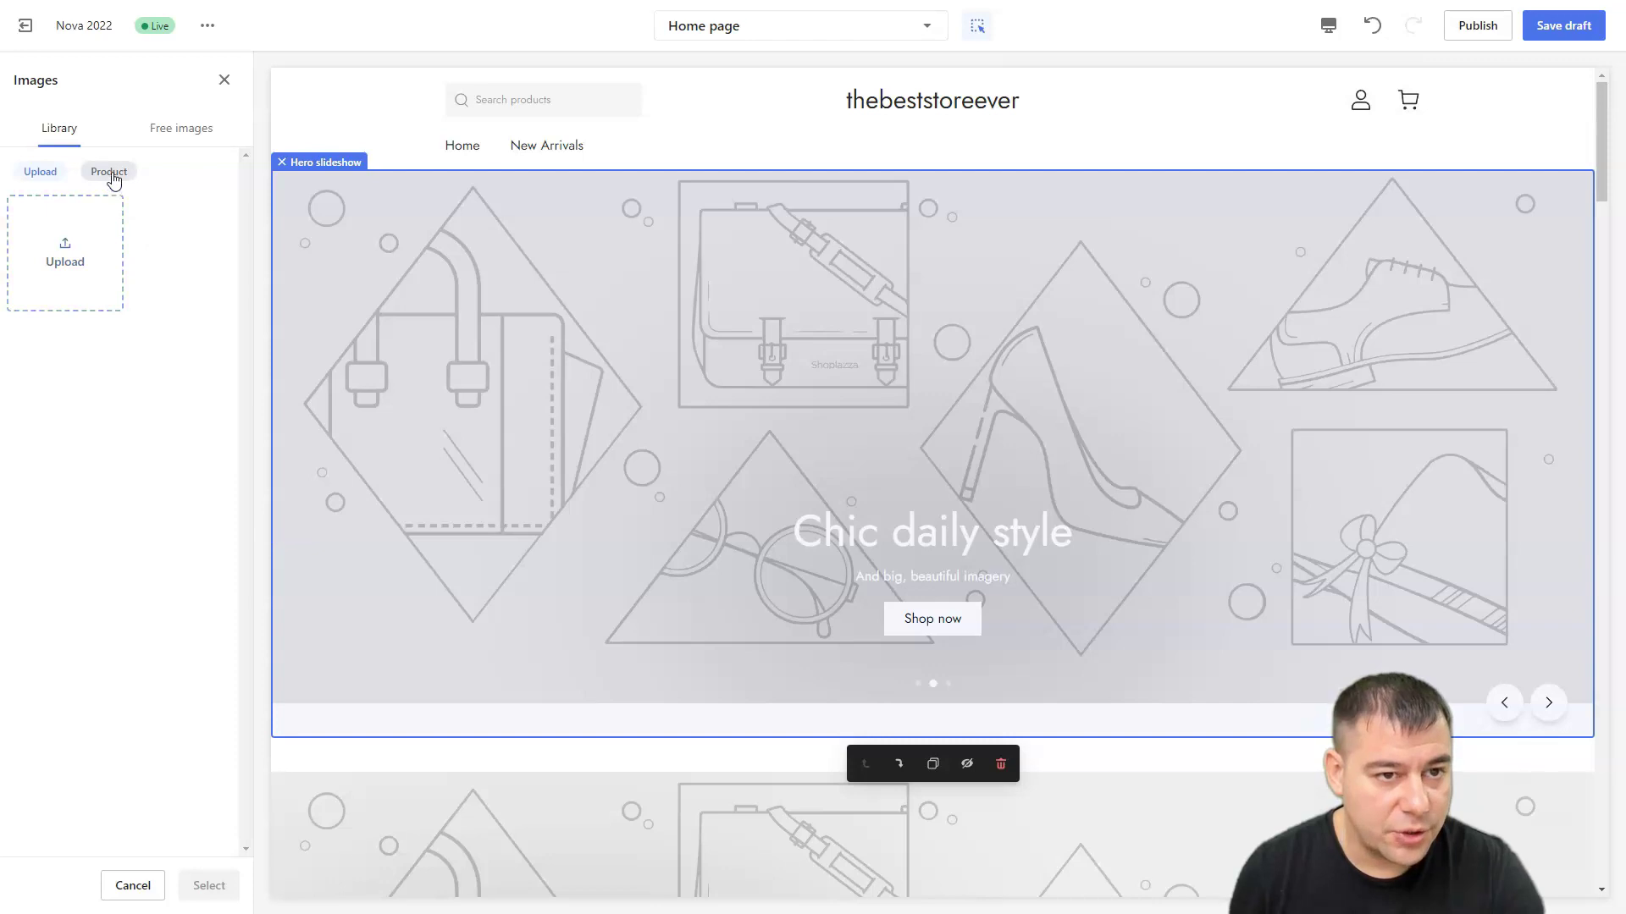
pyautogui.click(181, 128)
pyautogui.click(174, 337)
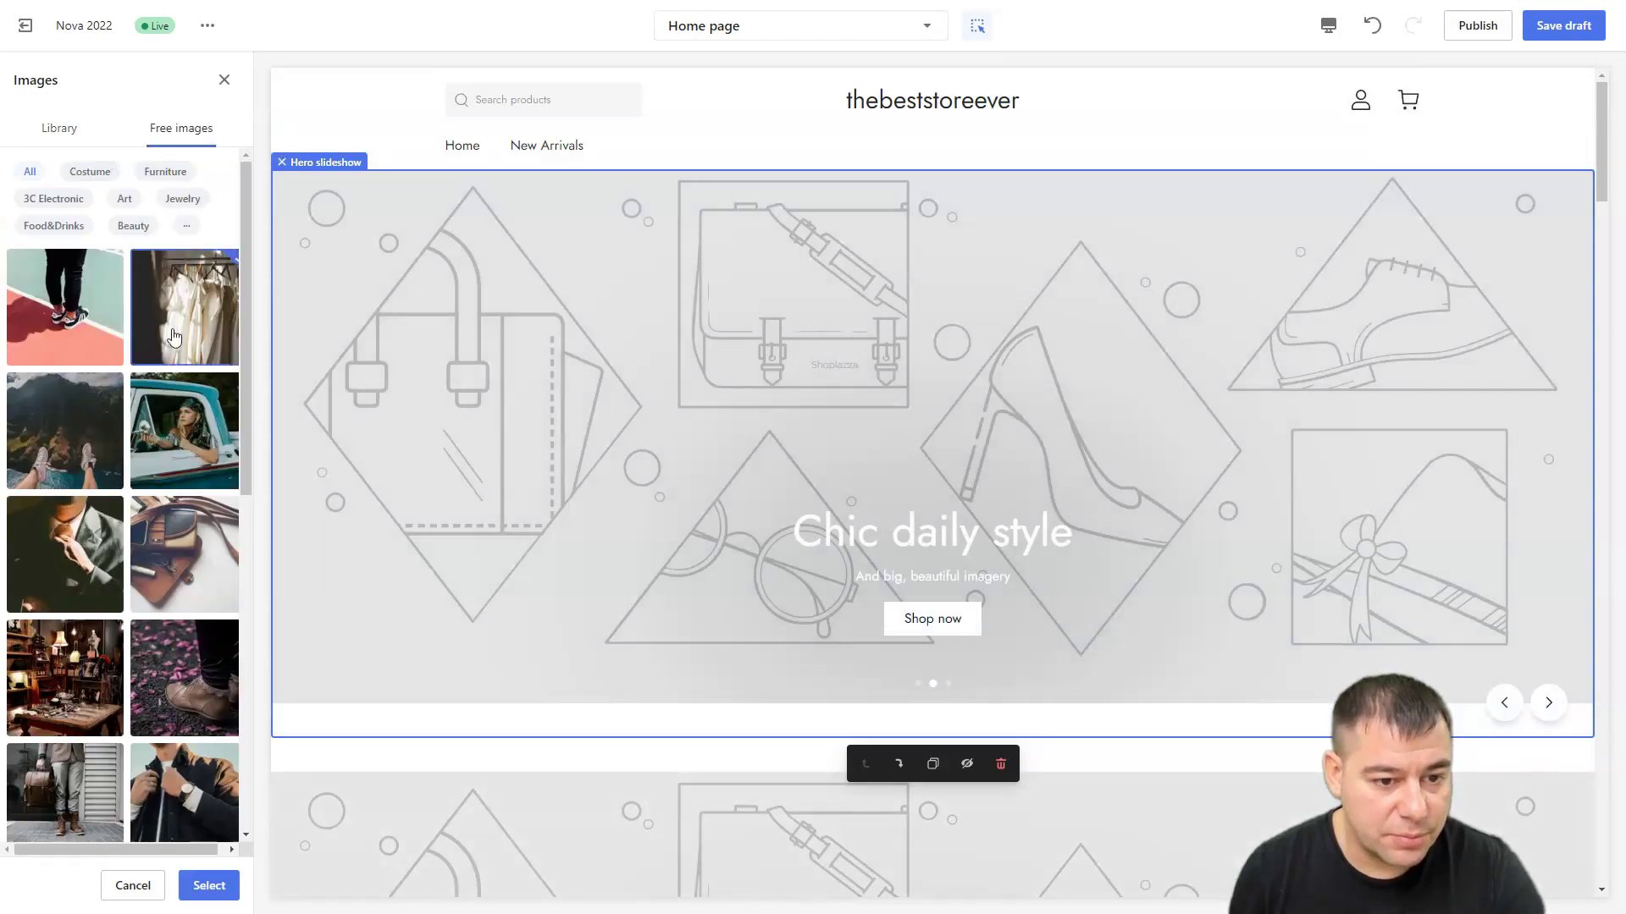
pyautogui.click(209, 886)
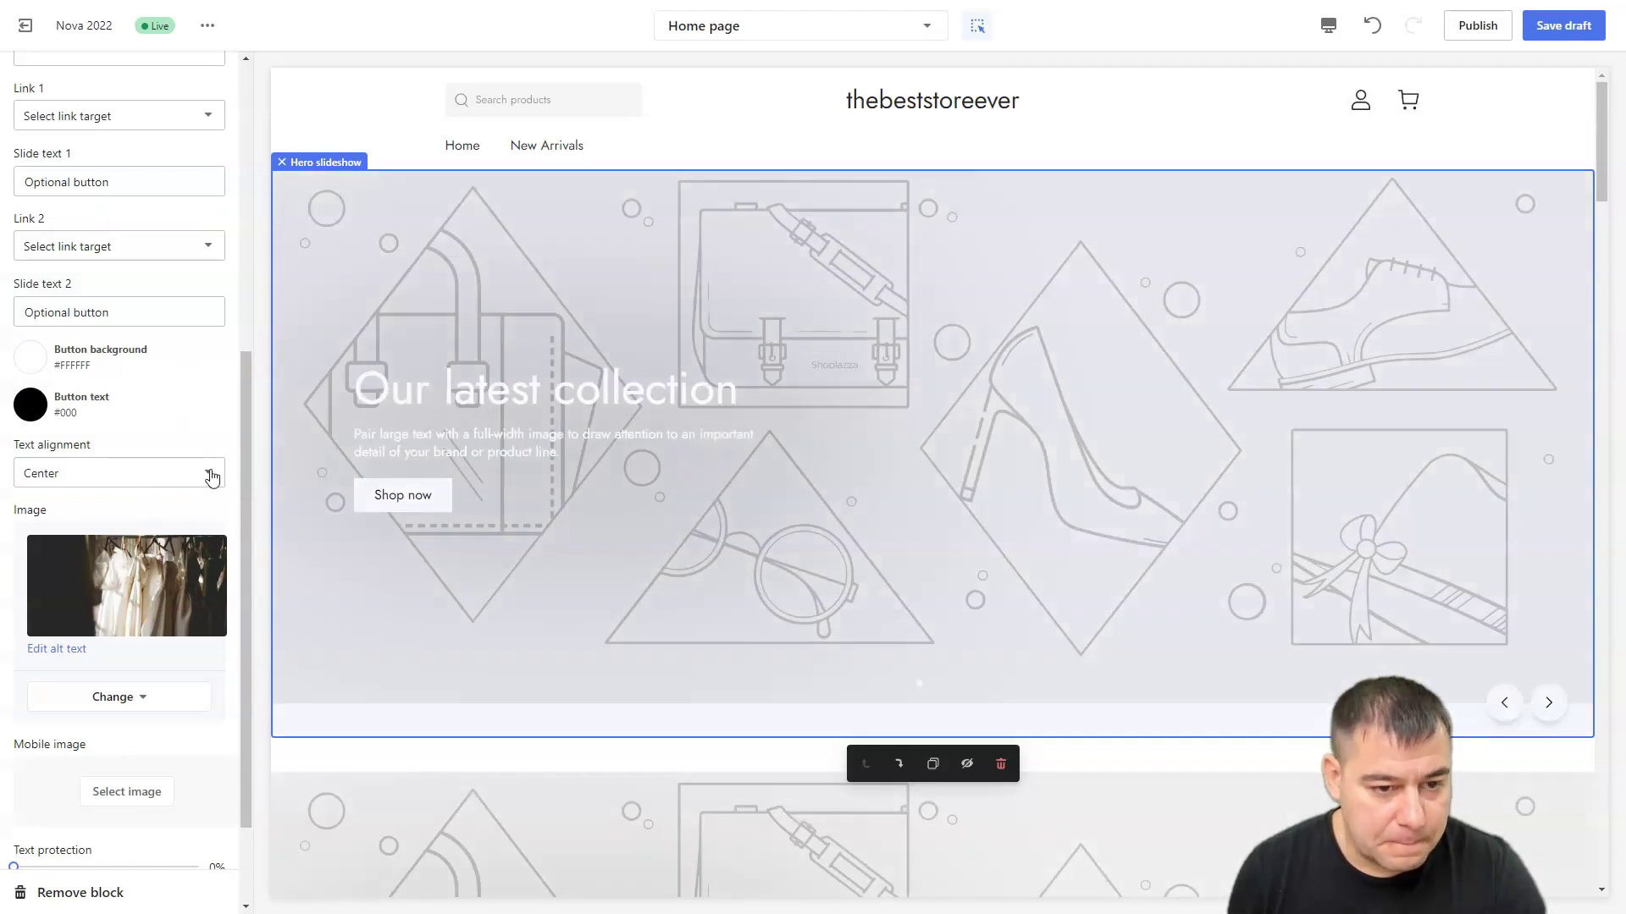
pyautogui.click(207, 472)
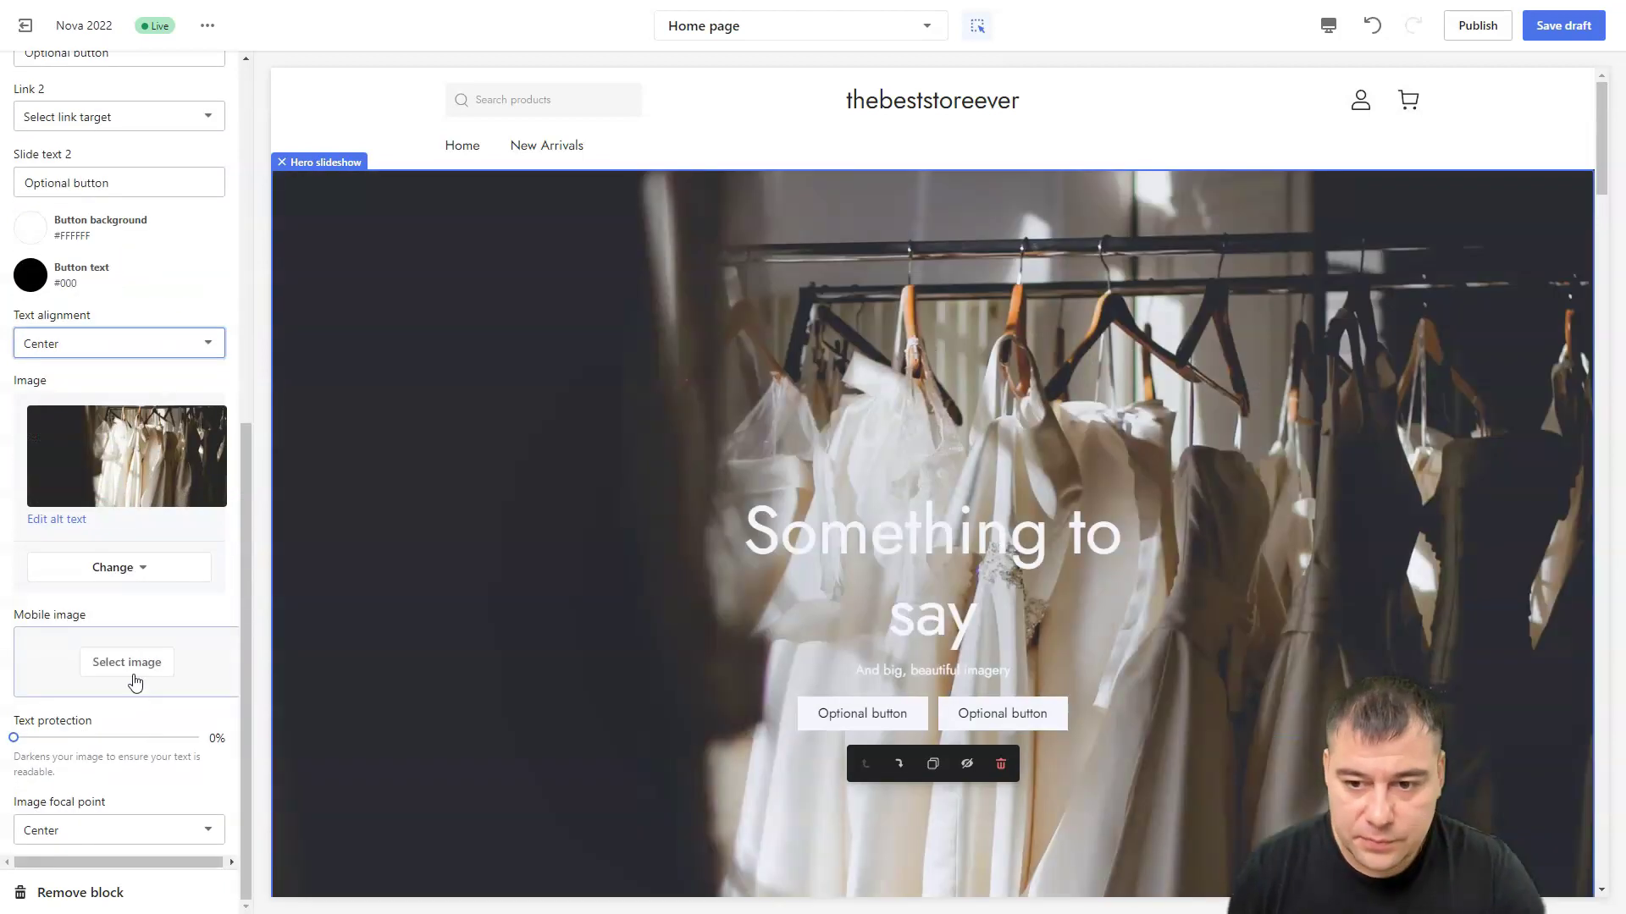
pyautogui.scroll(5, 153, 593)
# Give the Chic daily style slide a free wedding couple photo
pyautogui.click(21, 75)
pyautogui.click(99, 255)
pyautogui.click(181, 128)
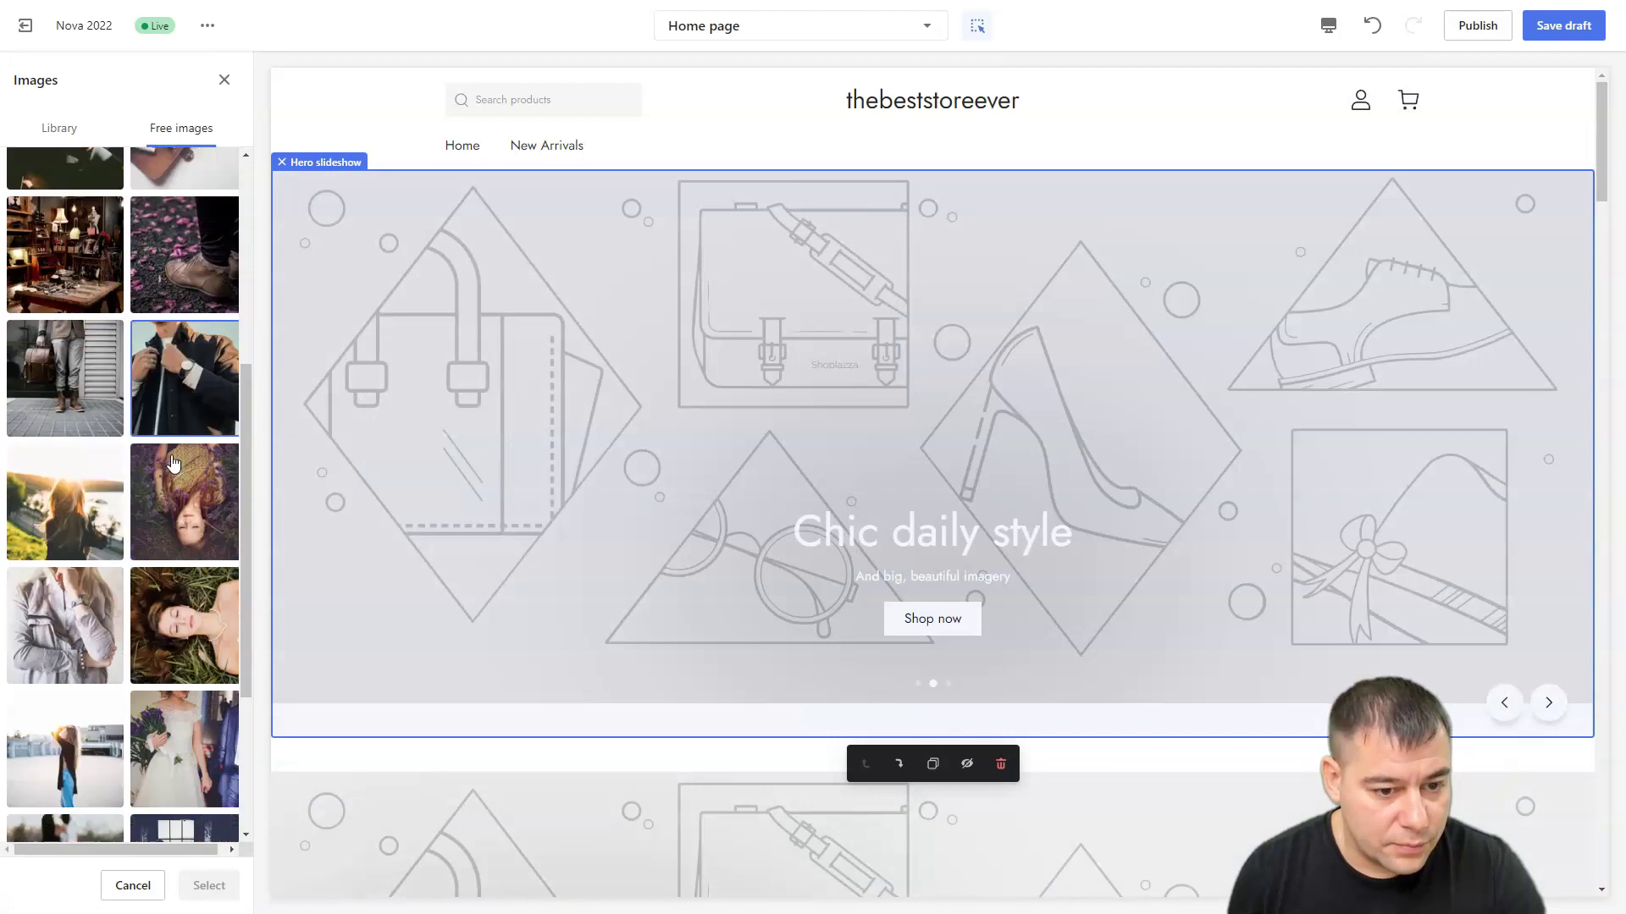
pyautogui.scroll(-10, 127, 508)
pyautogui.click(193, 456)
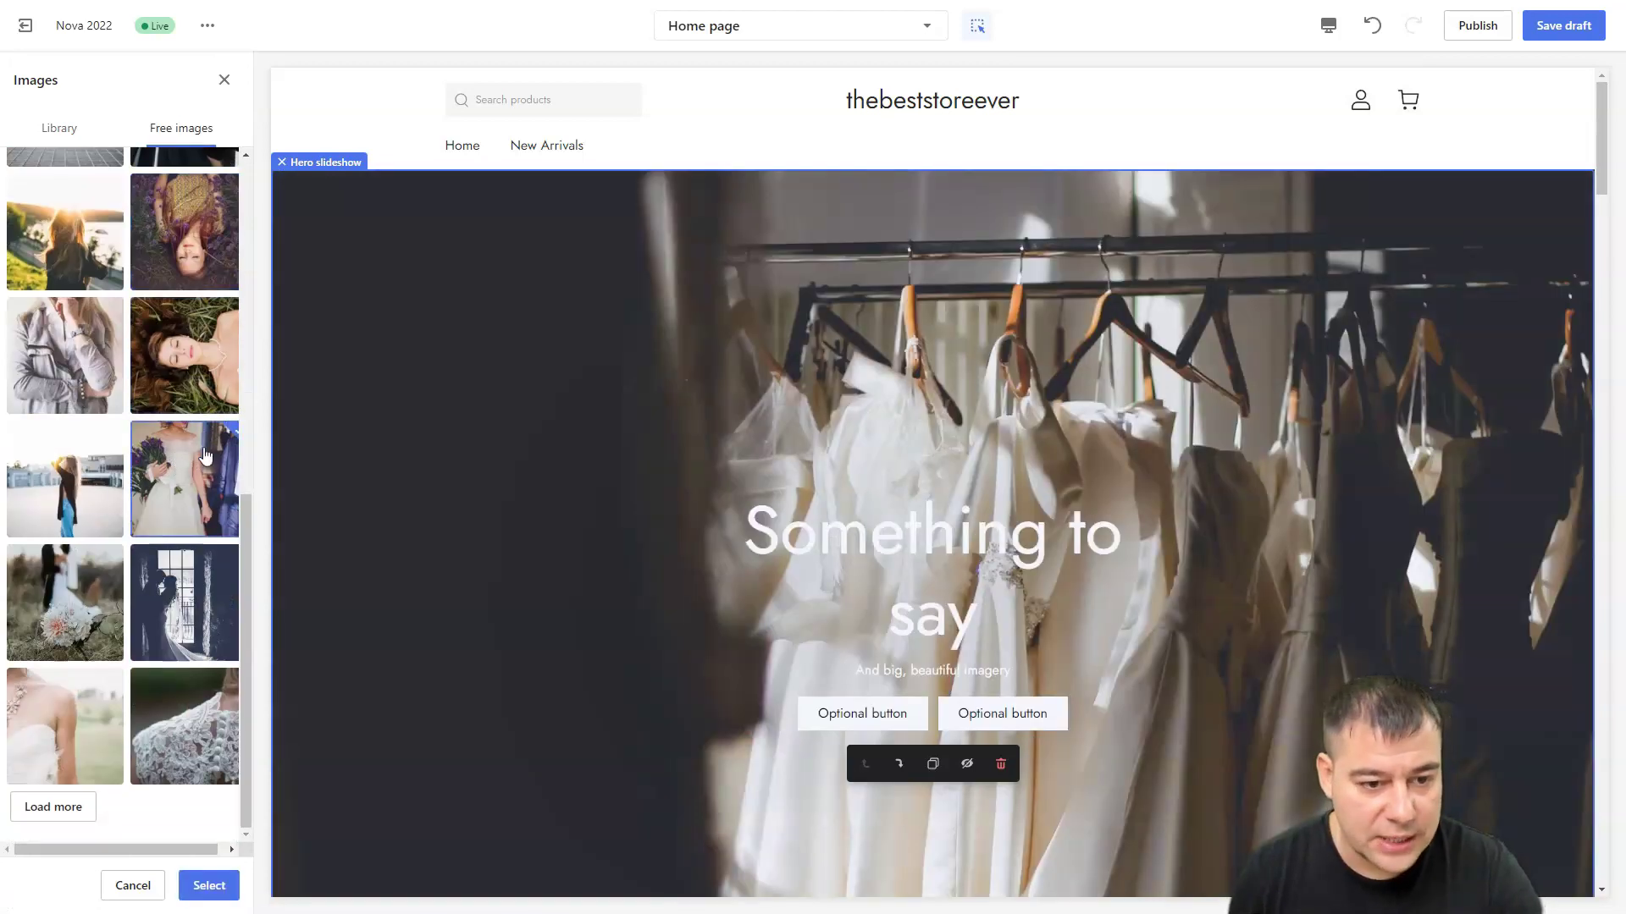
pyautogui.click(206, 883)
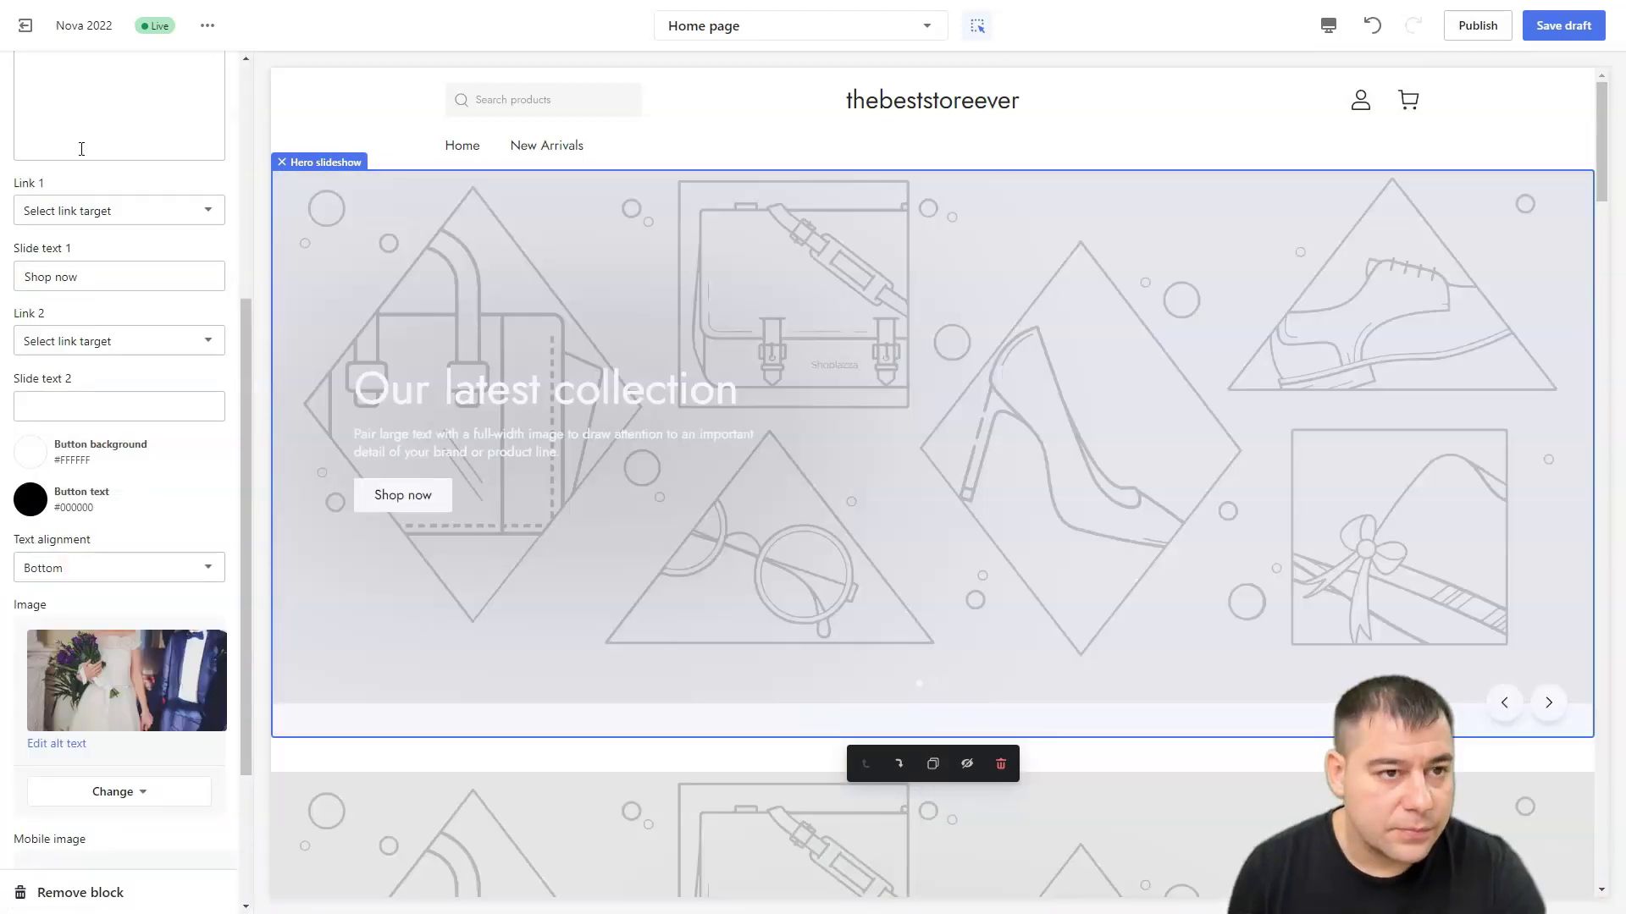
# Give the Our latest collection slide a free lace close-up photo, leaving Link 1 unset
pyautogui.scroll(5, 123, 354)
pyautogui.click(135, 298)
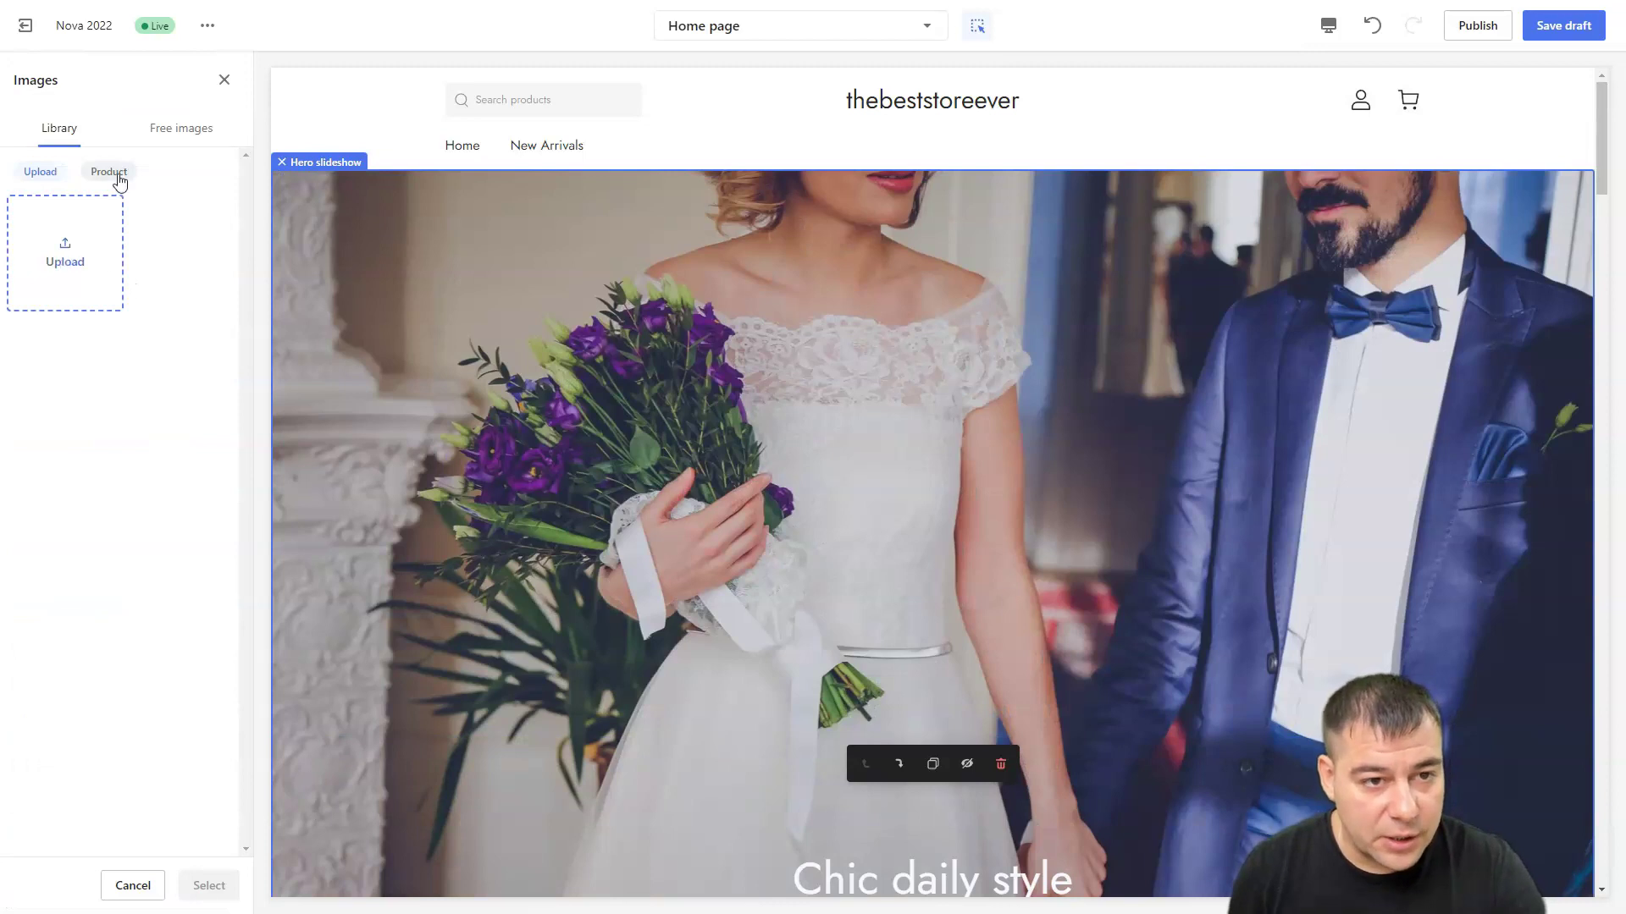
pyautogui.click(175, 128)
pyautogui.scroll(-10, 165, 542)
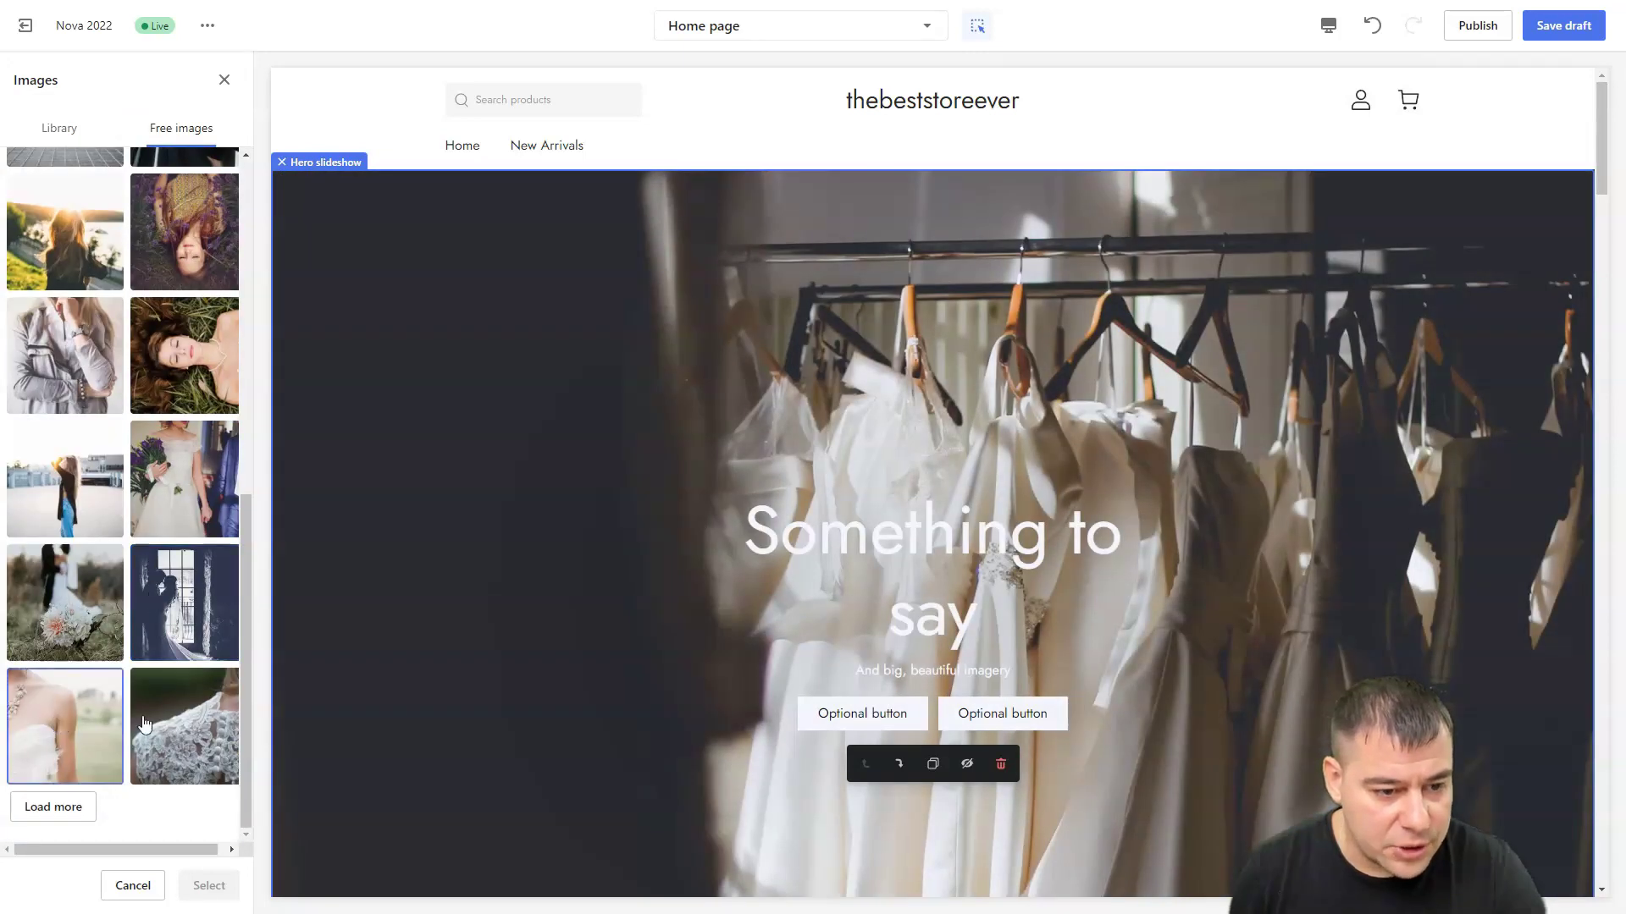
pyautogui.click(178, 741)
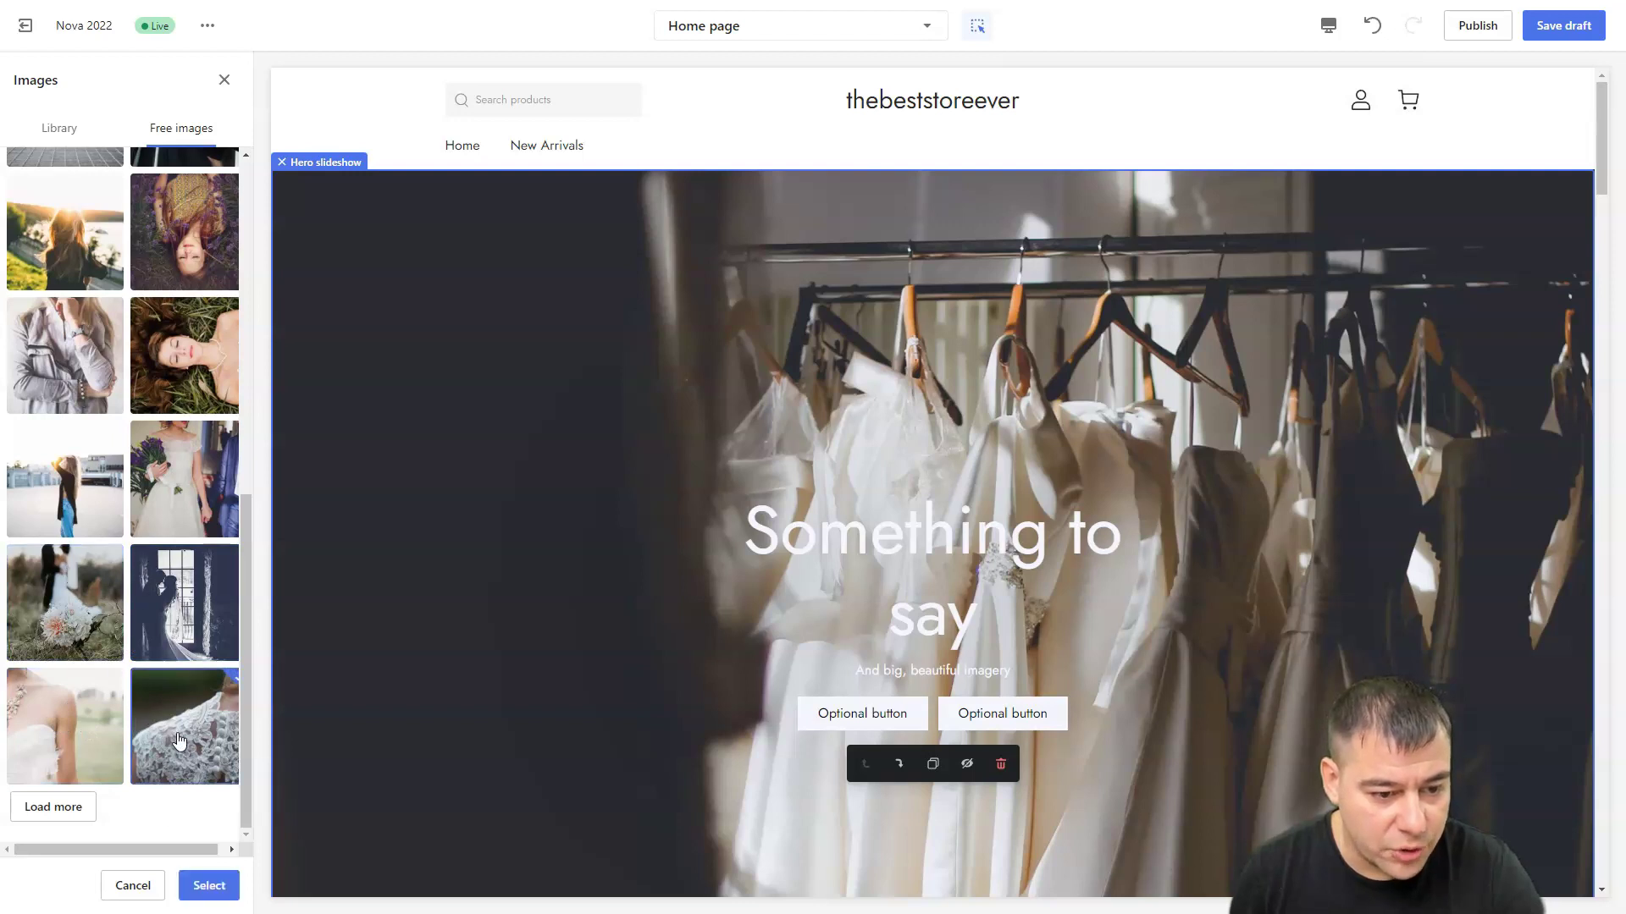
pyautogui.click(204, 889)
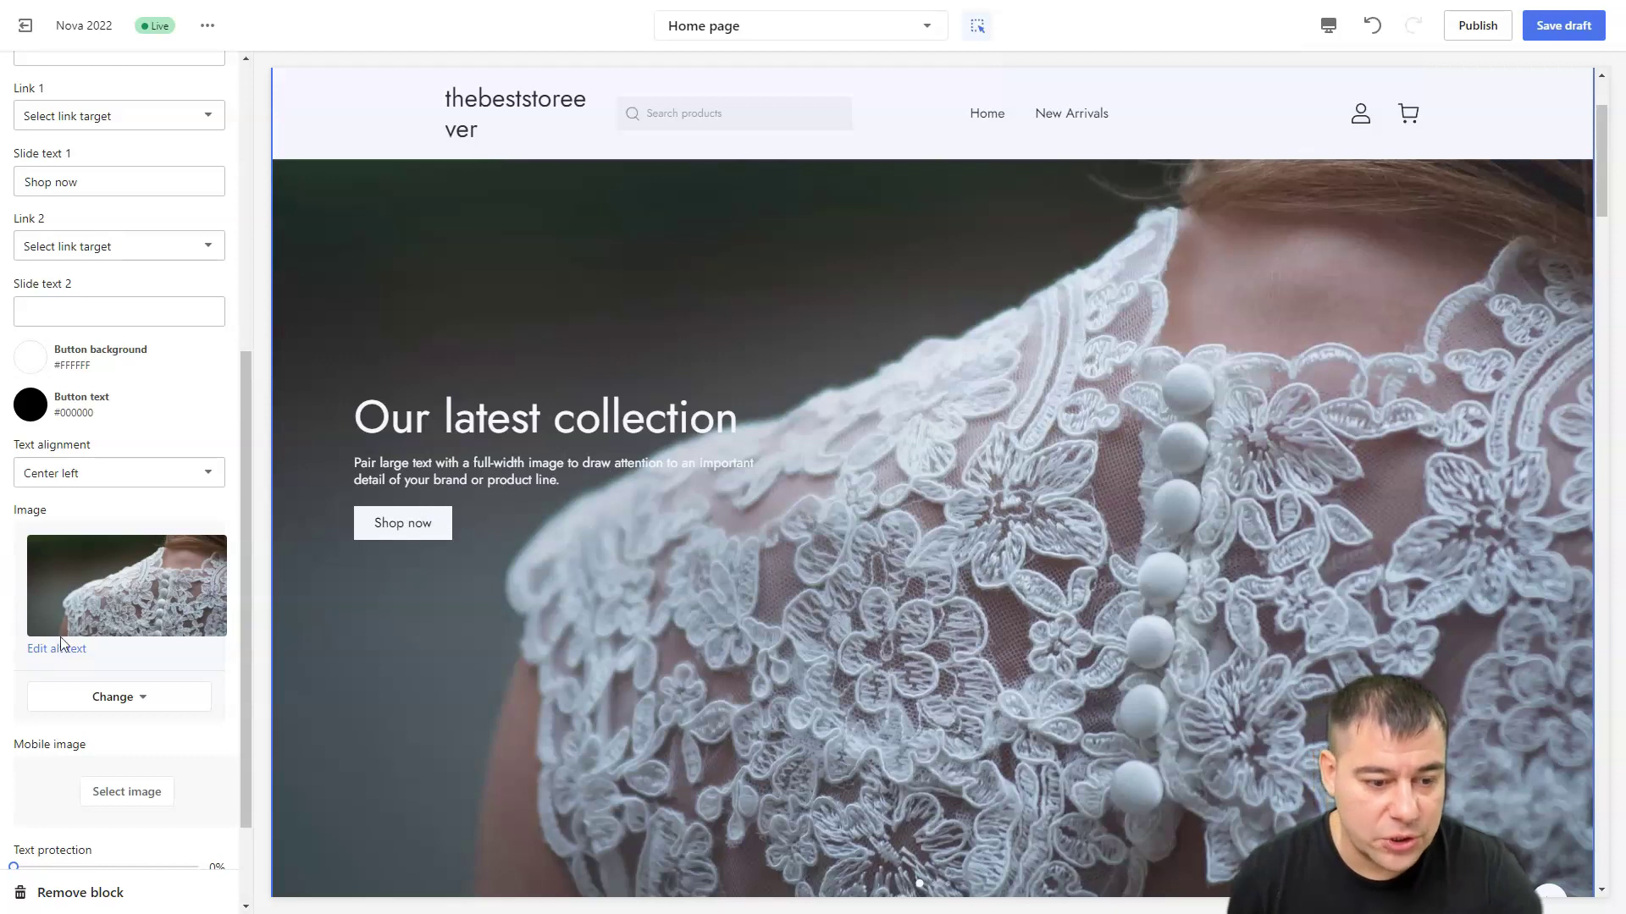
pyautogui.scroll(5, 99, 282)
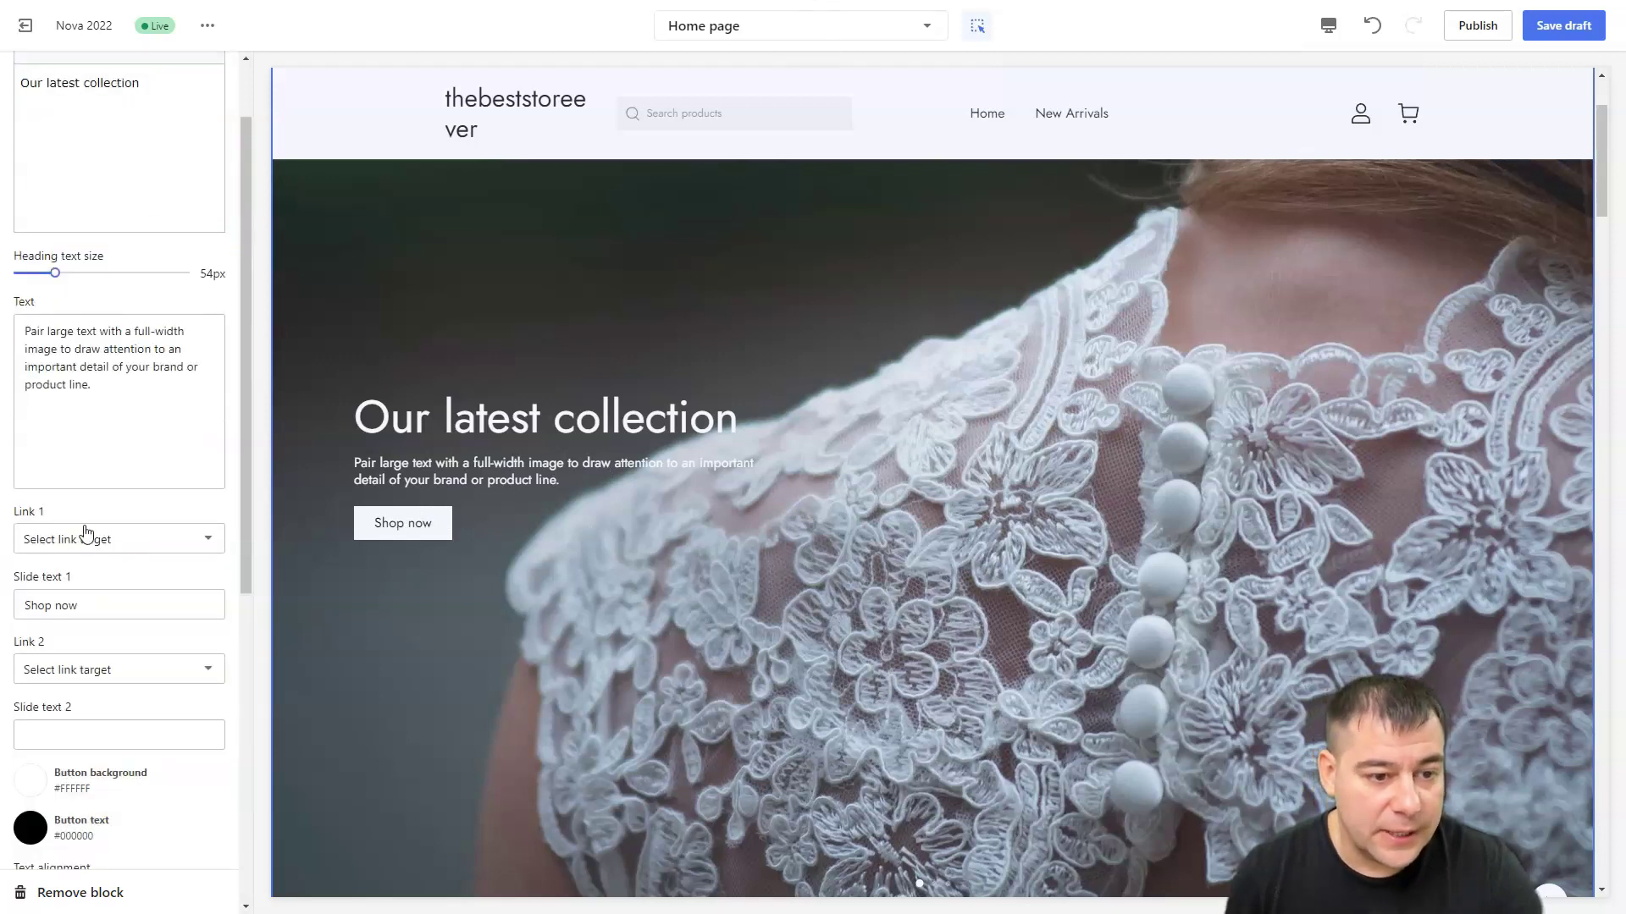
pyautogui.click(209, 542)
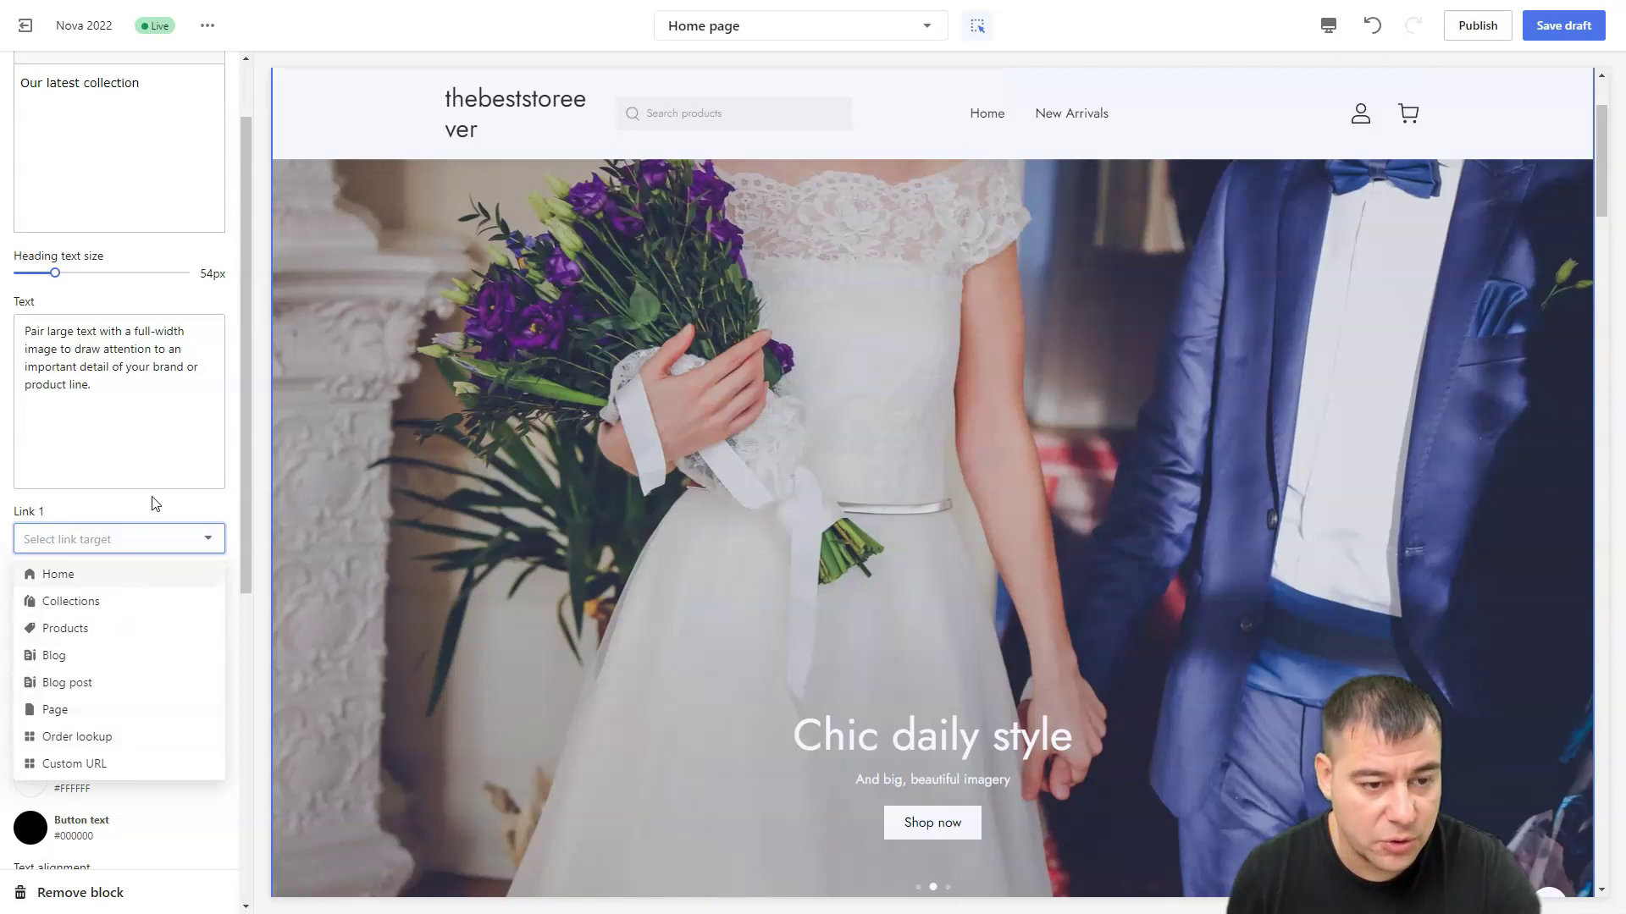
pyautogui.click(114, 203)
pyautogui.scroll(2, 110, 217)
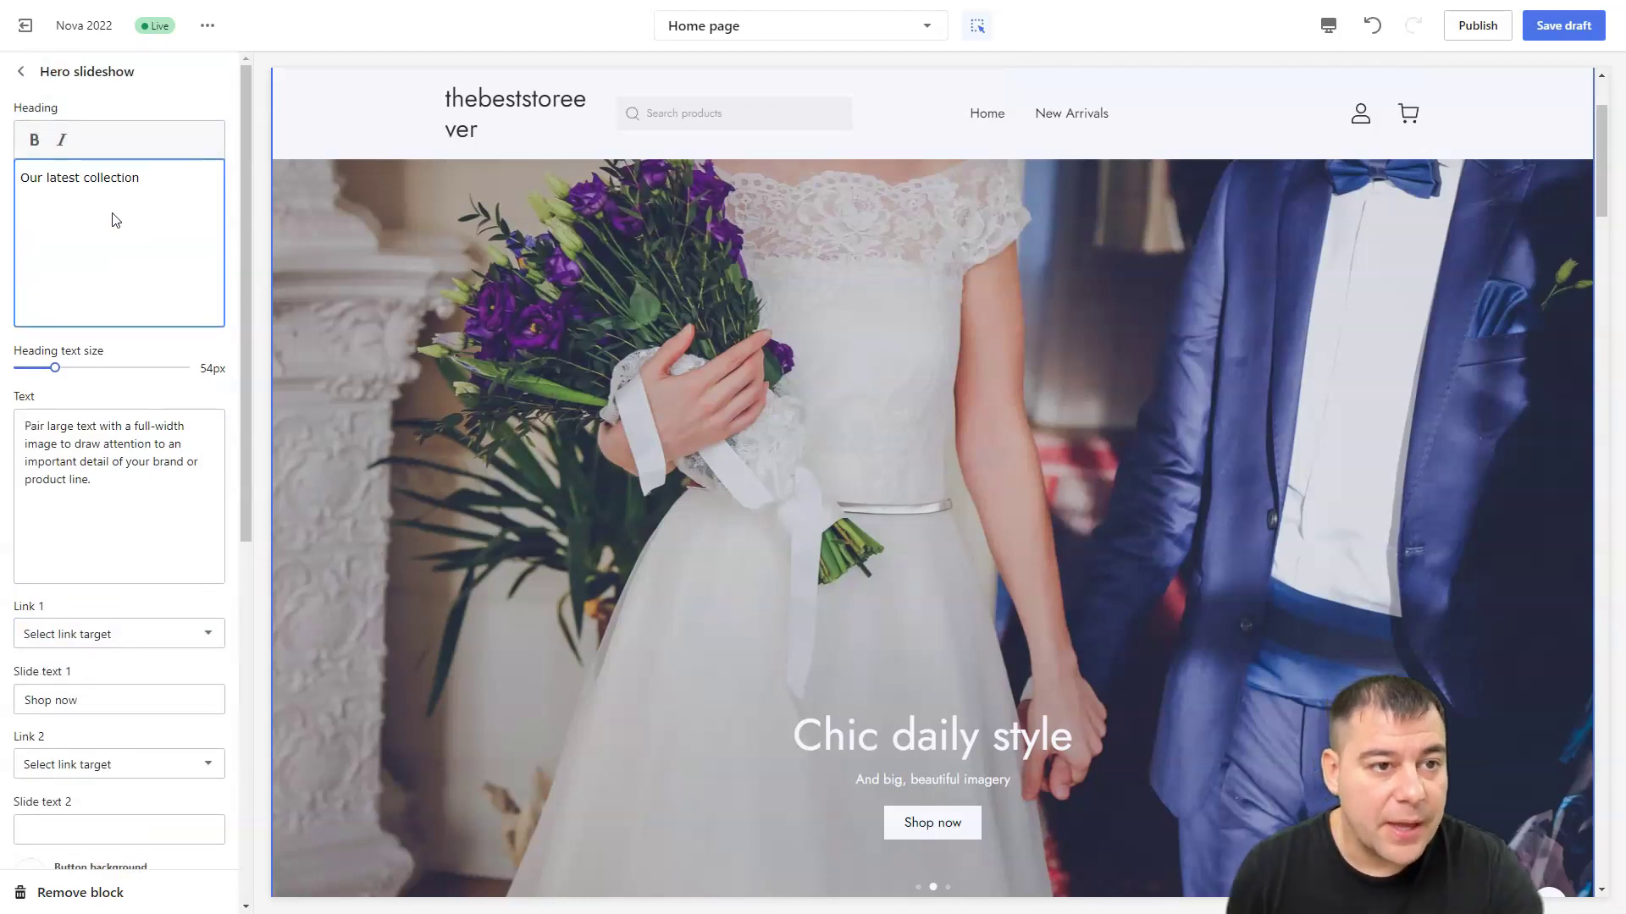
# Delete the duplicate Hero slideshow section from the preview toolbar
pyautogui.click(20, 74)
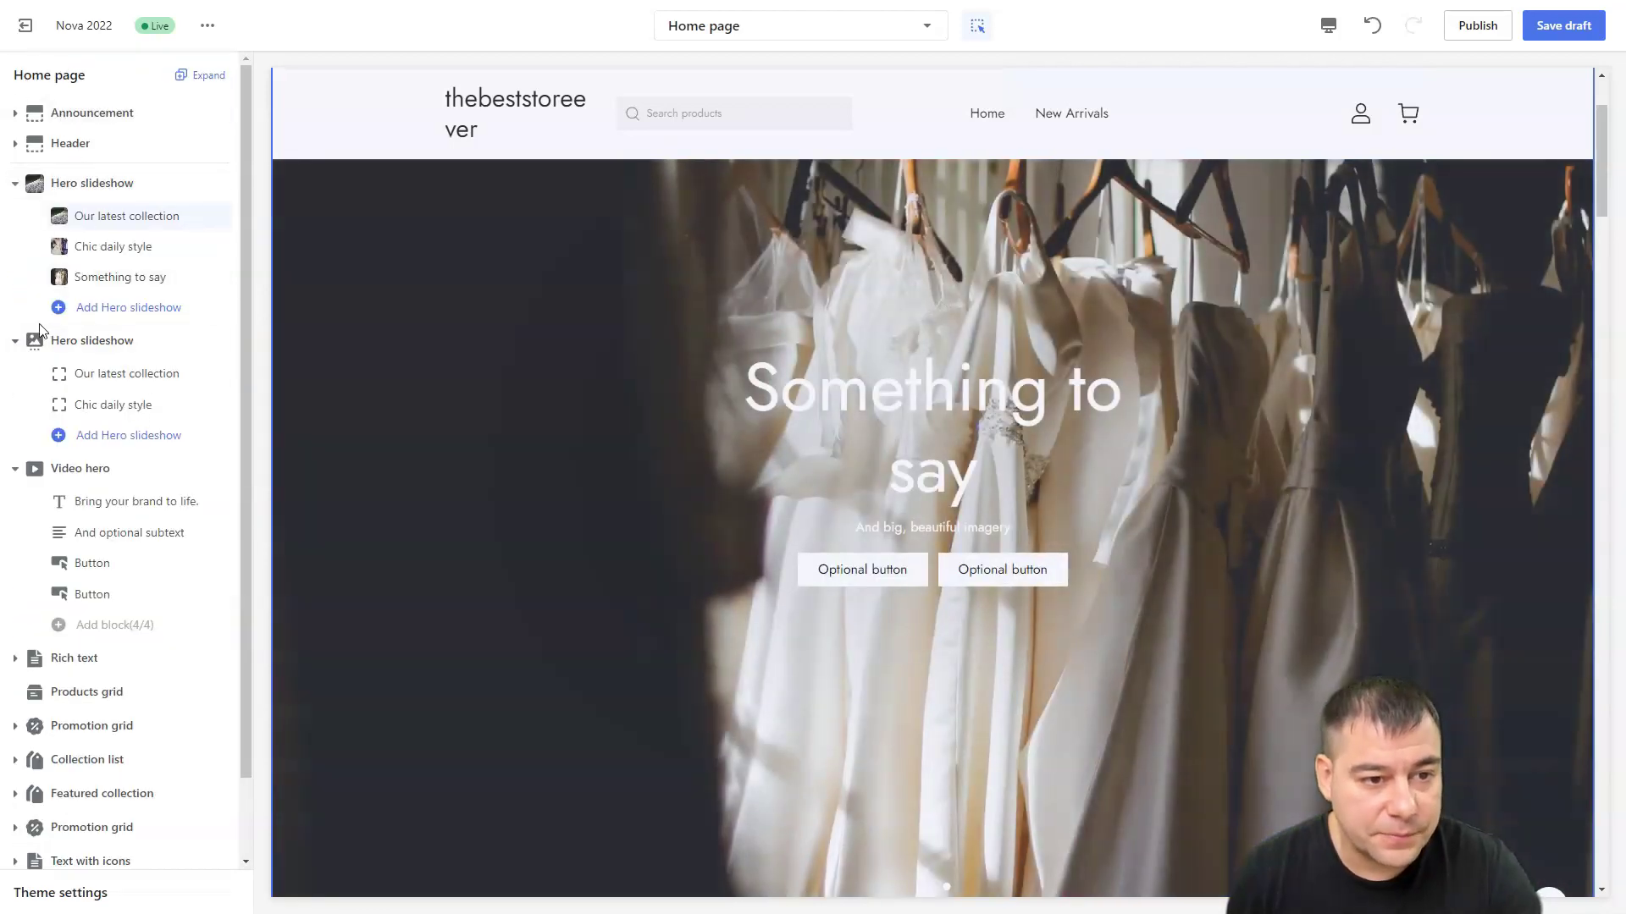
pyautogui.moveTo(42, 340)
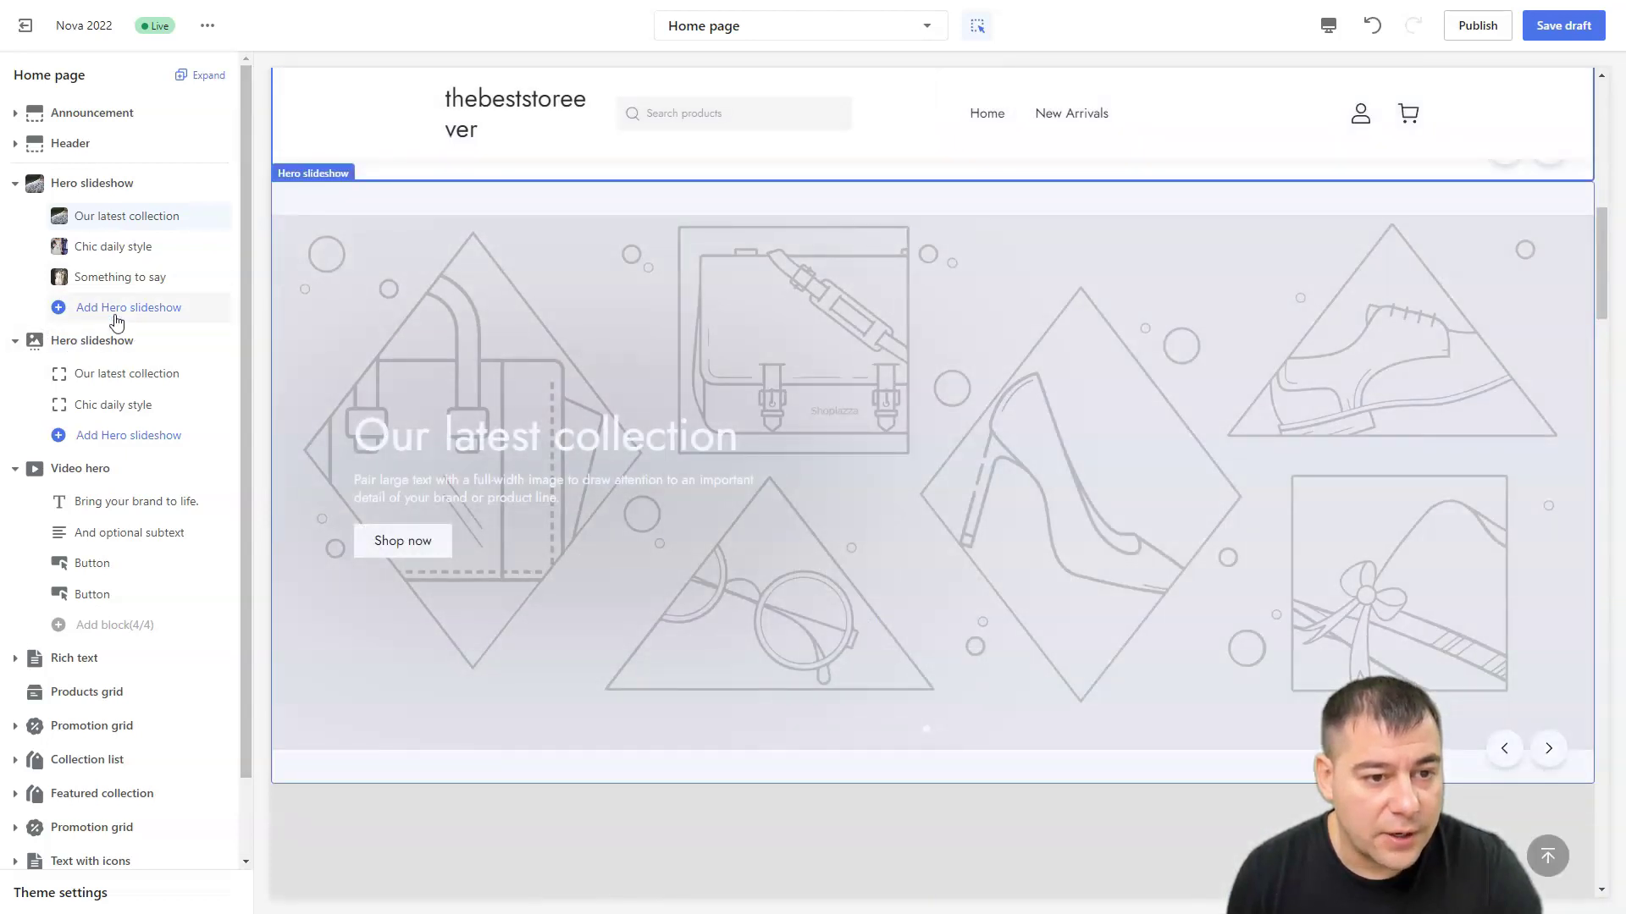
pyautogui.moveTo(211, 342)
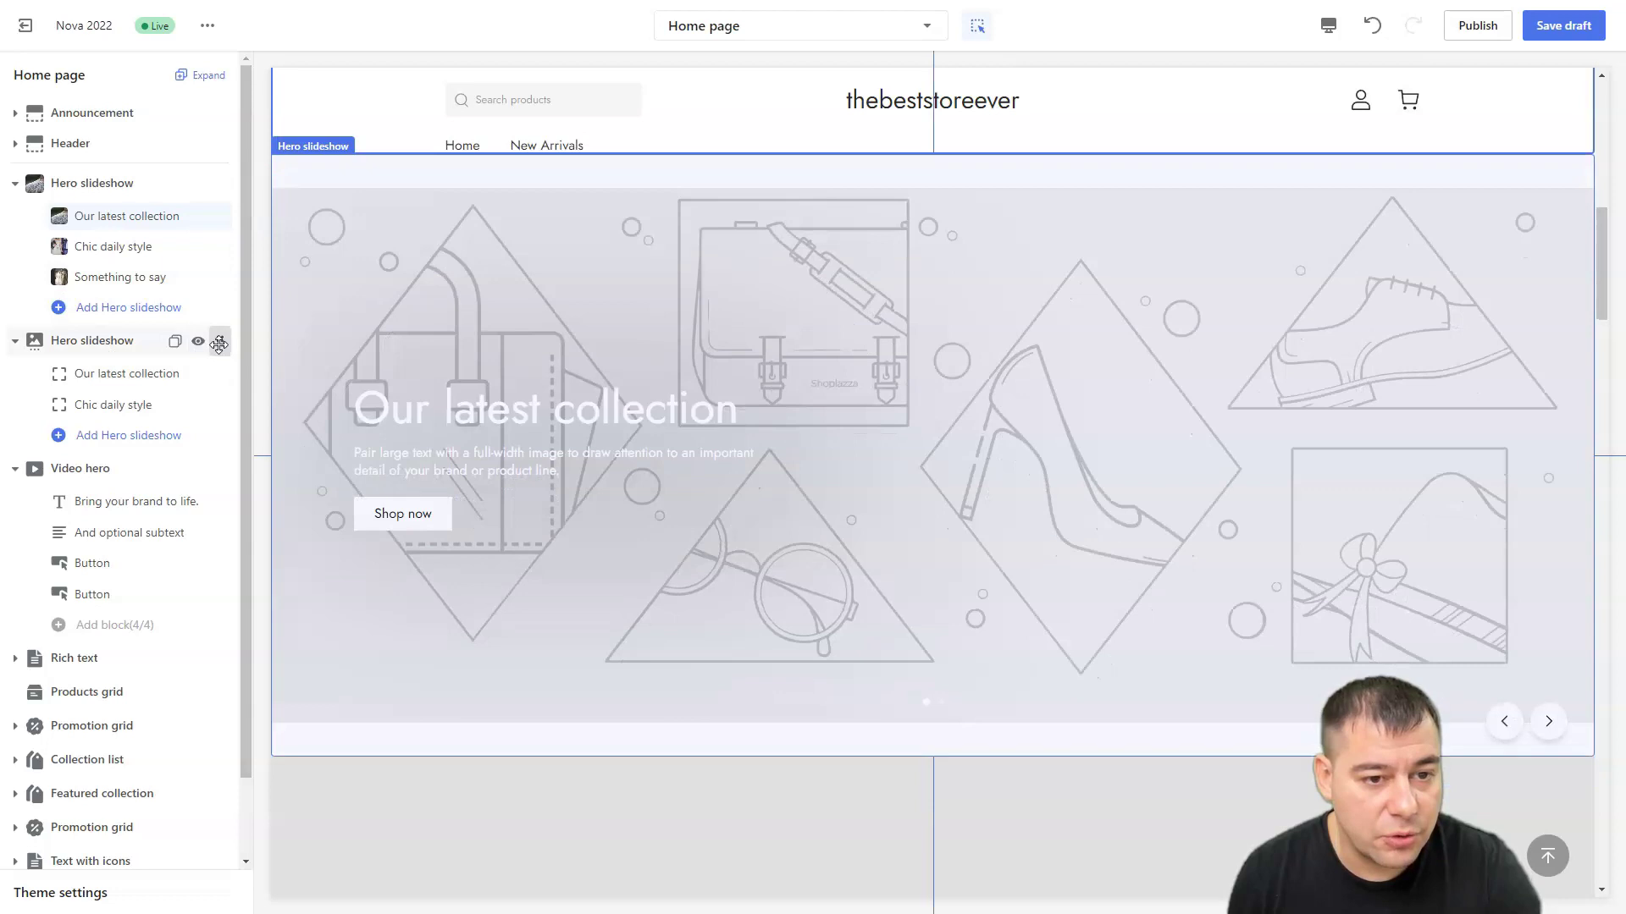
pyautogui.click(885, 398)
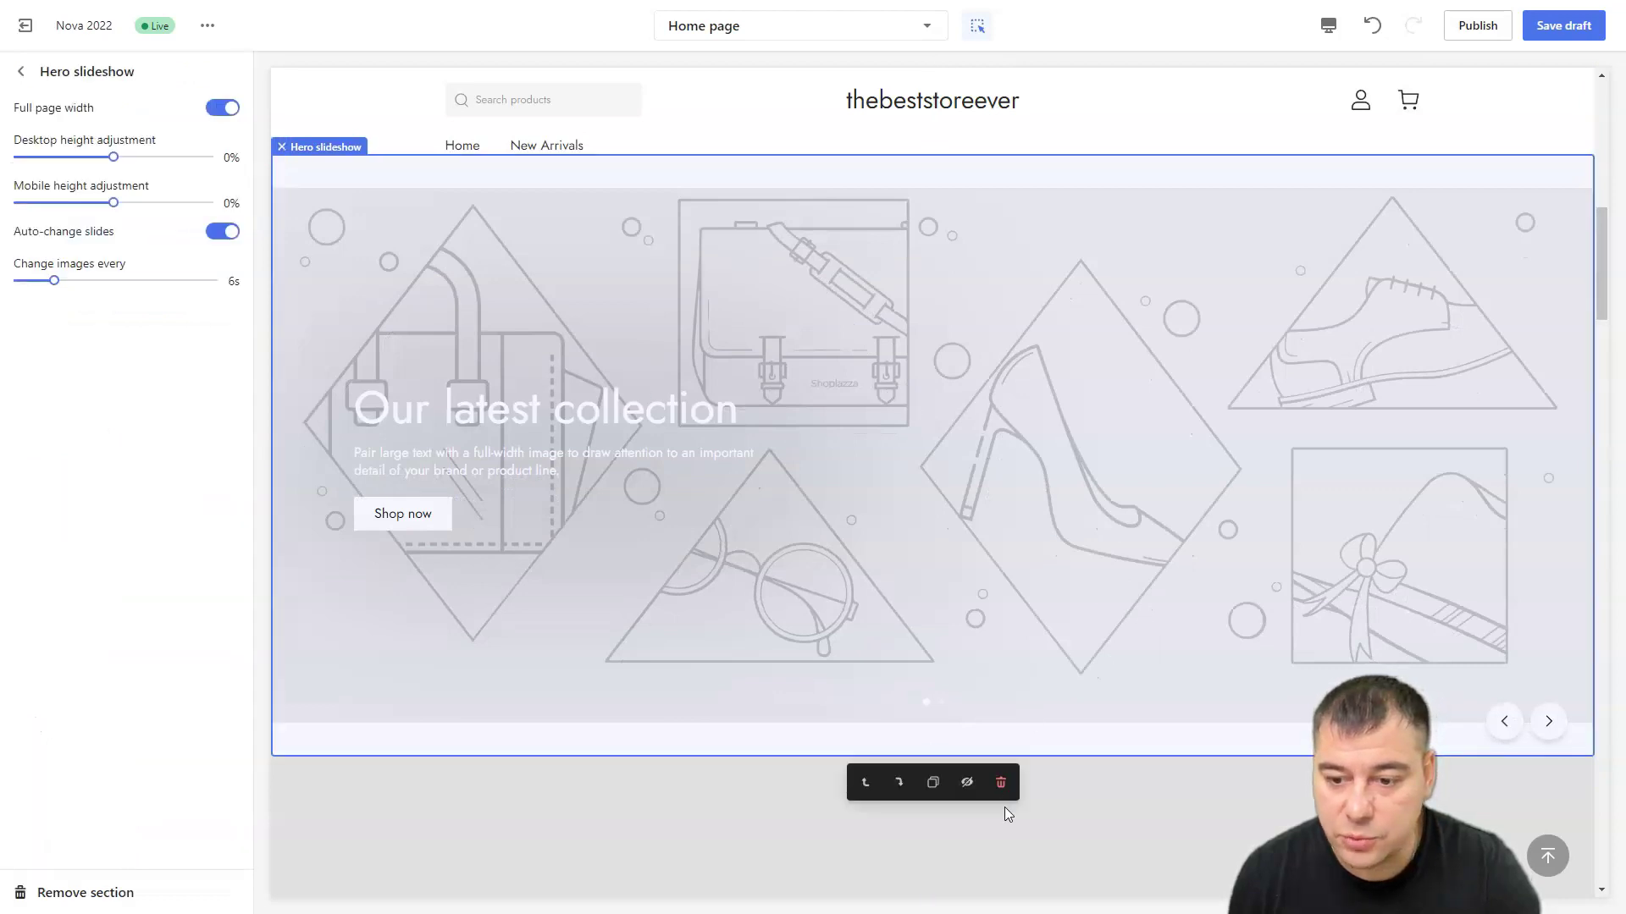
pyautogui.click(1001, 782)
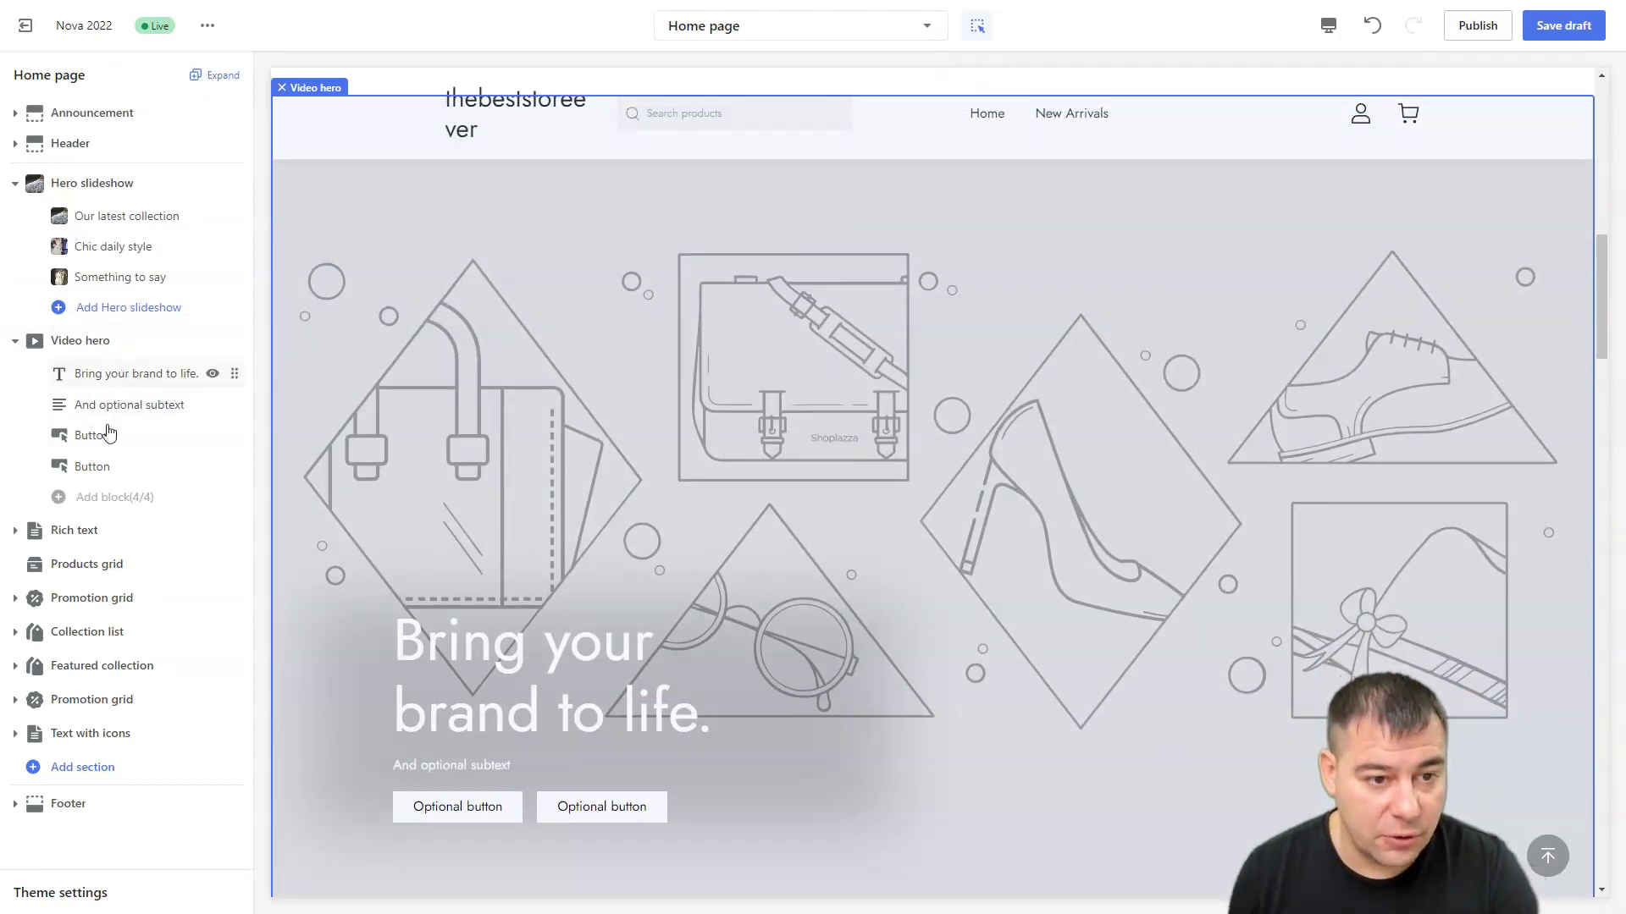
# Review the Video hero background video and Products grid section settings
pyautogui.click(97, 340)
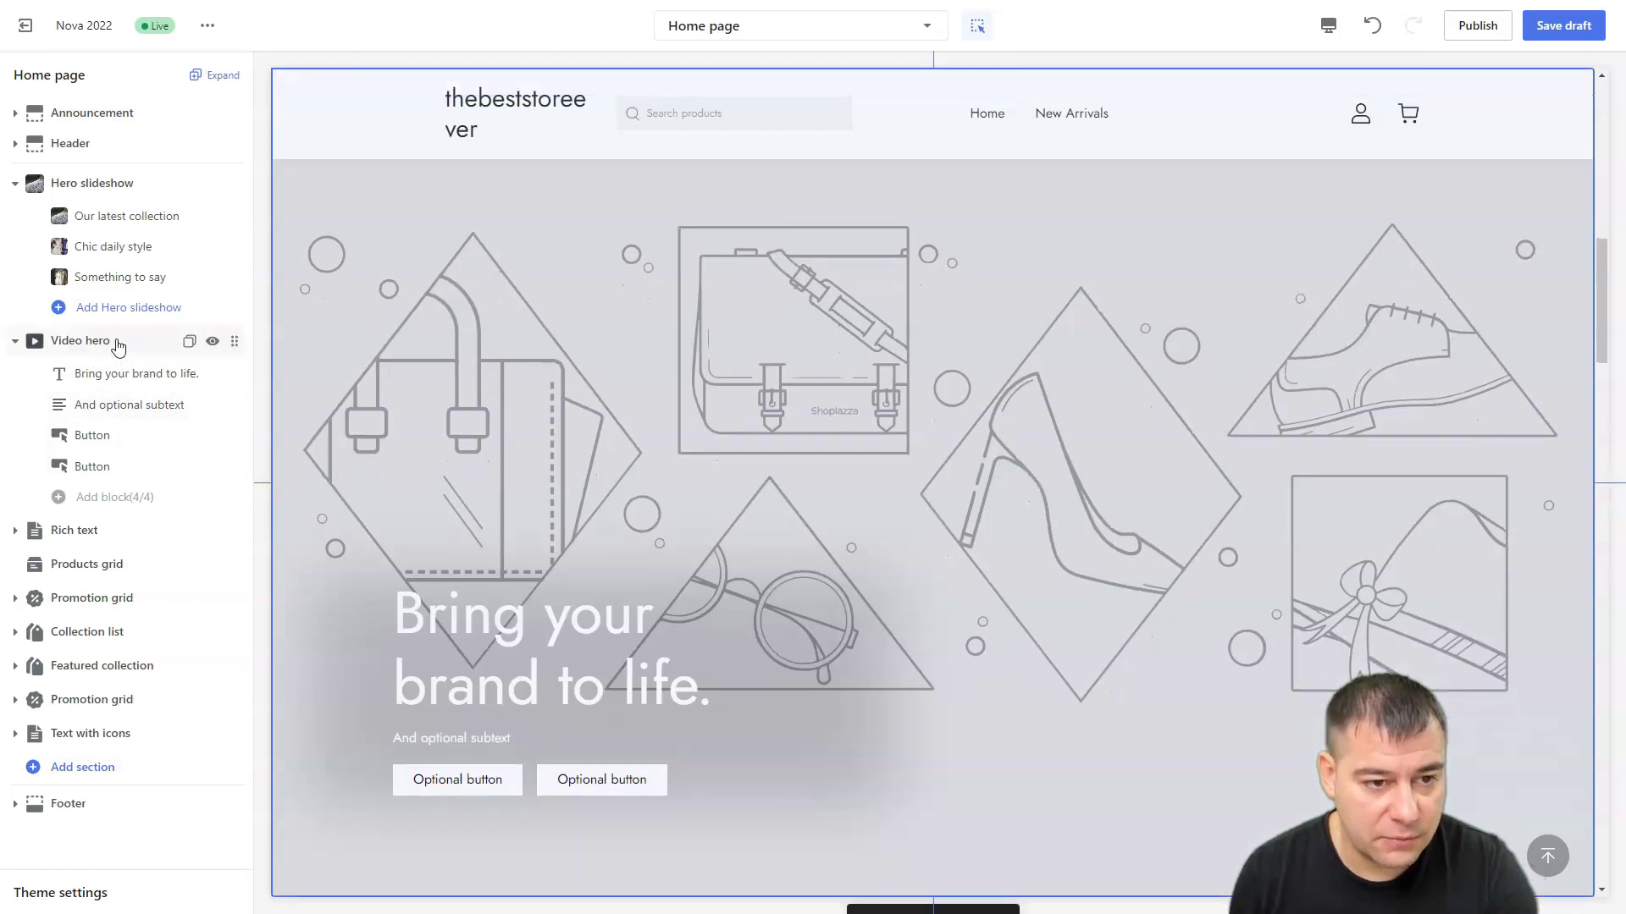
pyautogui.click(108, 241)
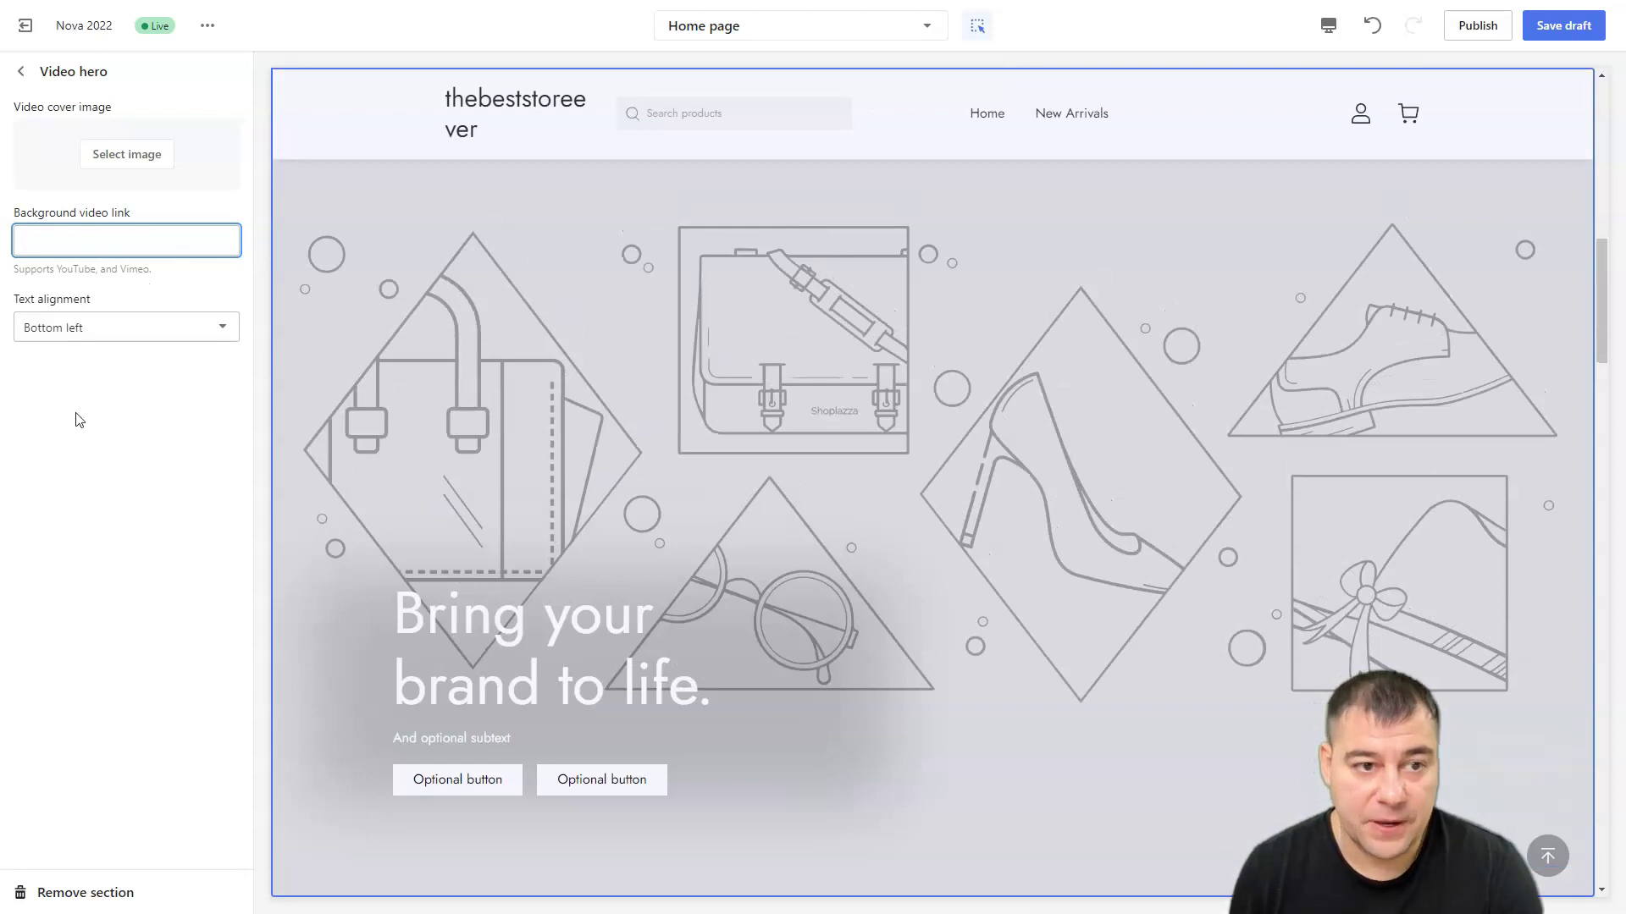
pyautogui.click(20, 71)
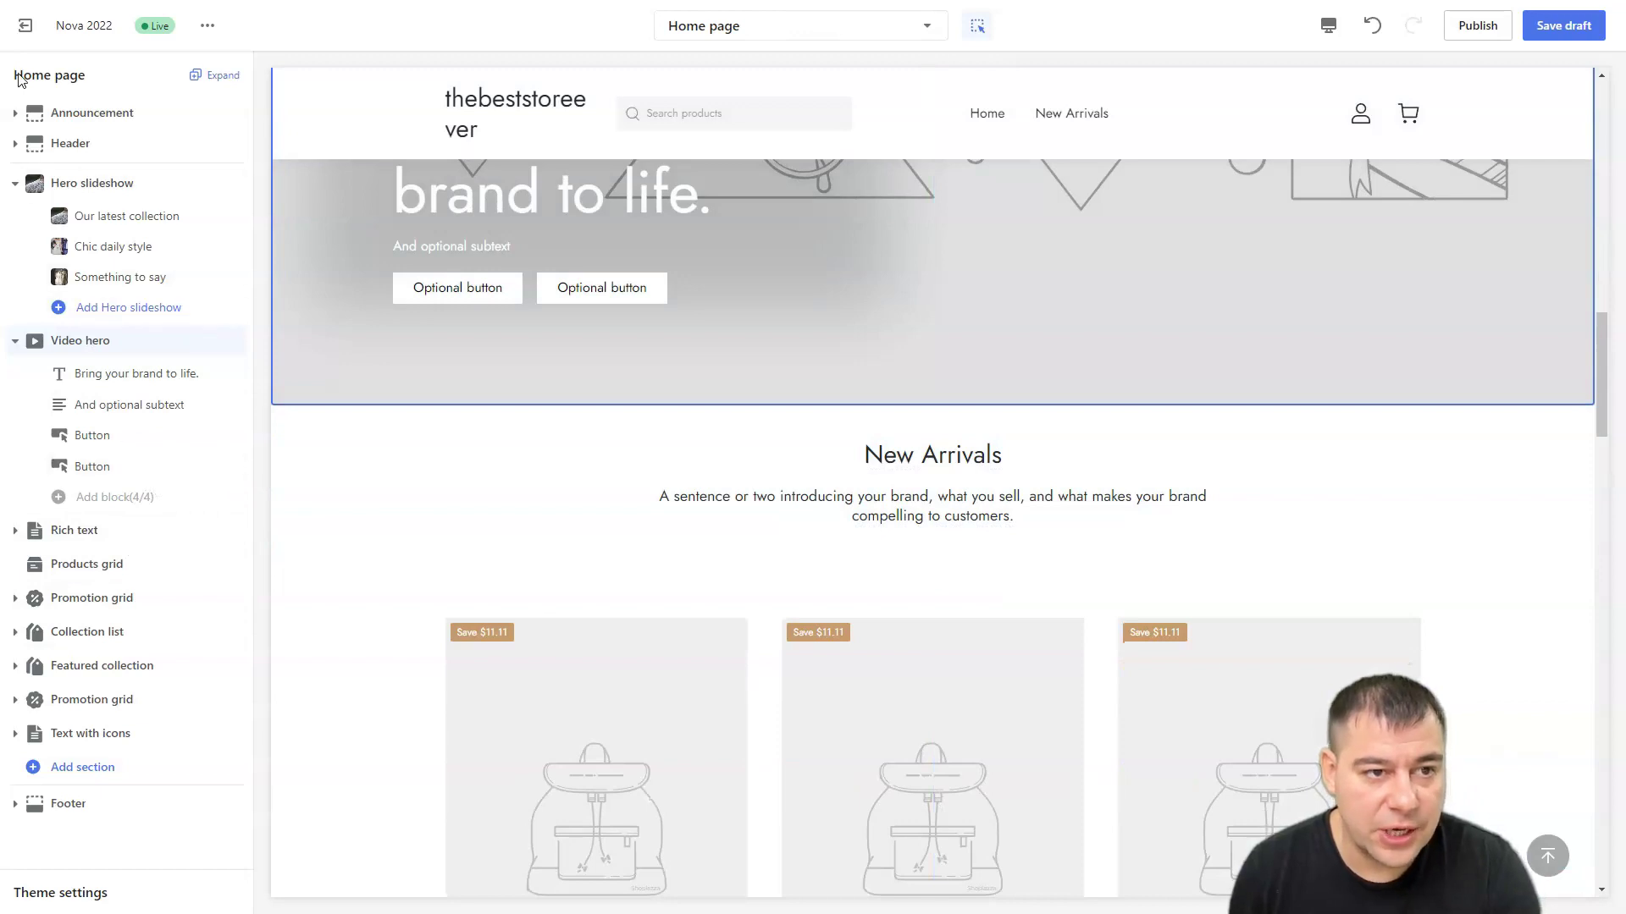
pyautogui.click(224, 76)
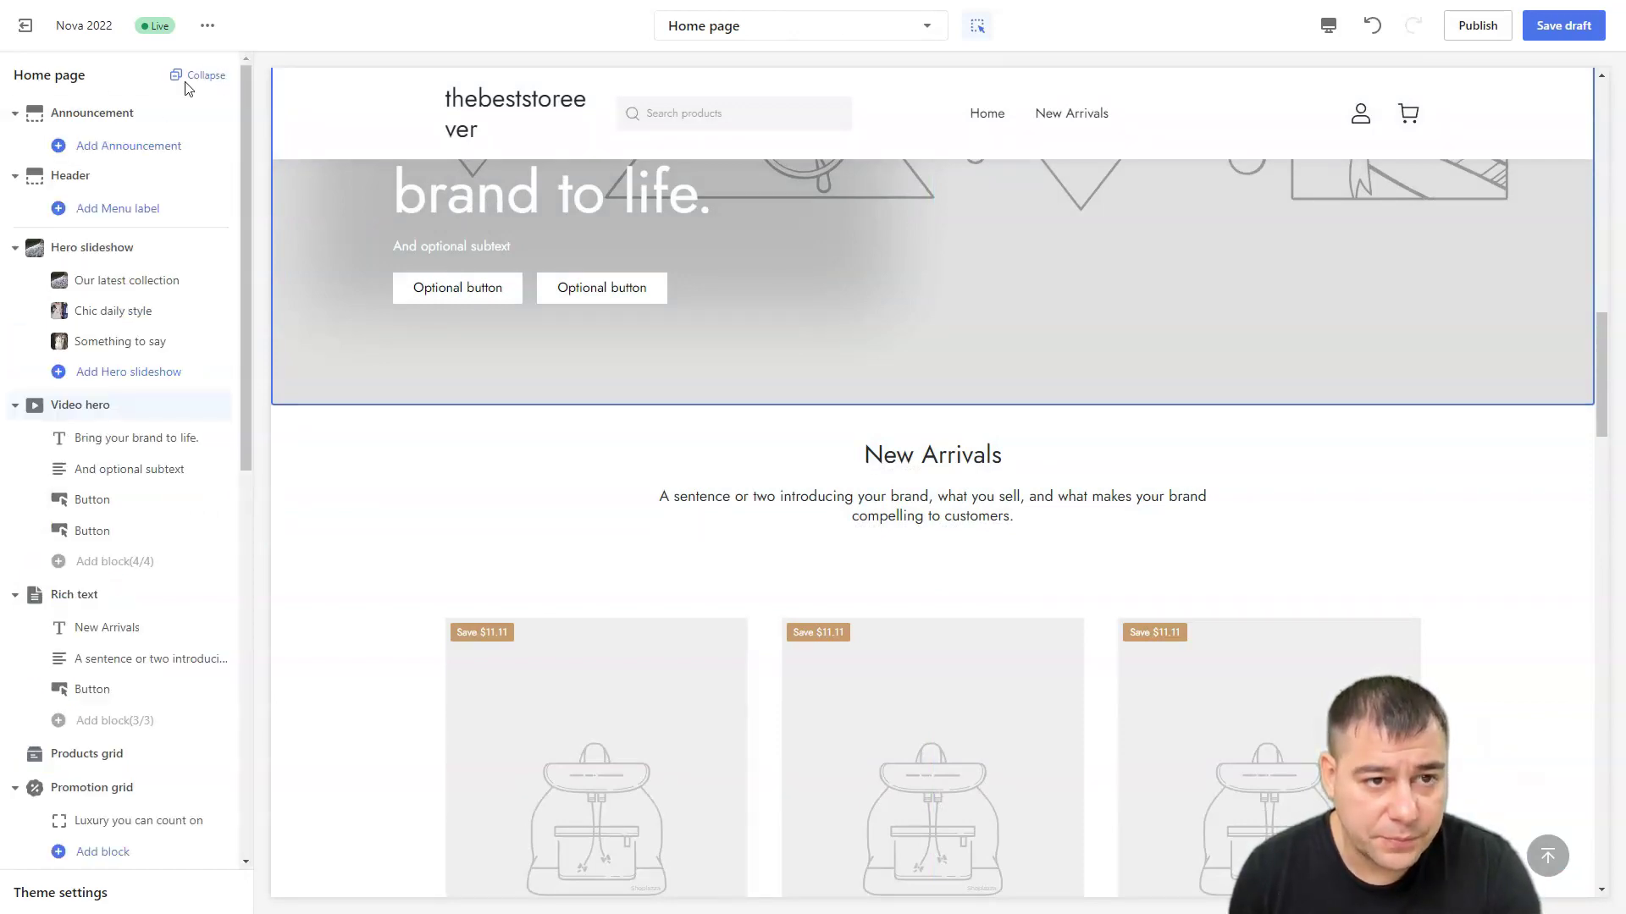
pyautogui.click(190, 75)
pyautogui.scroll(-3, 775, 571)
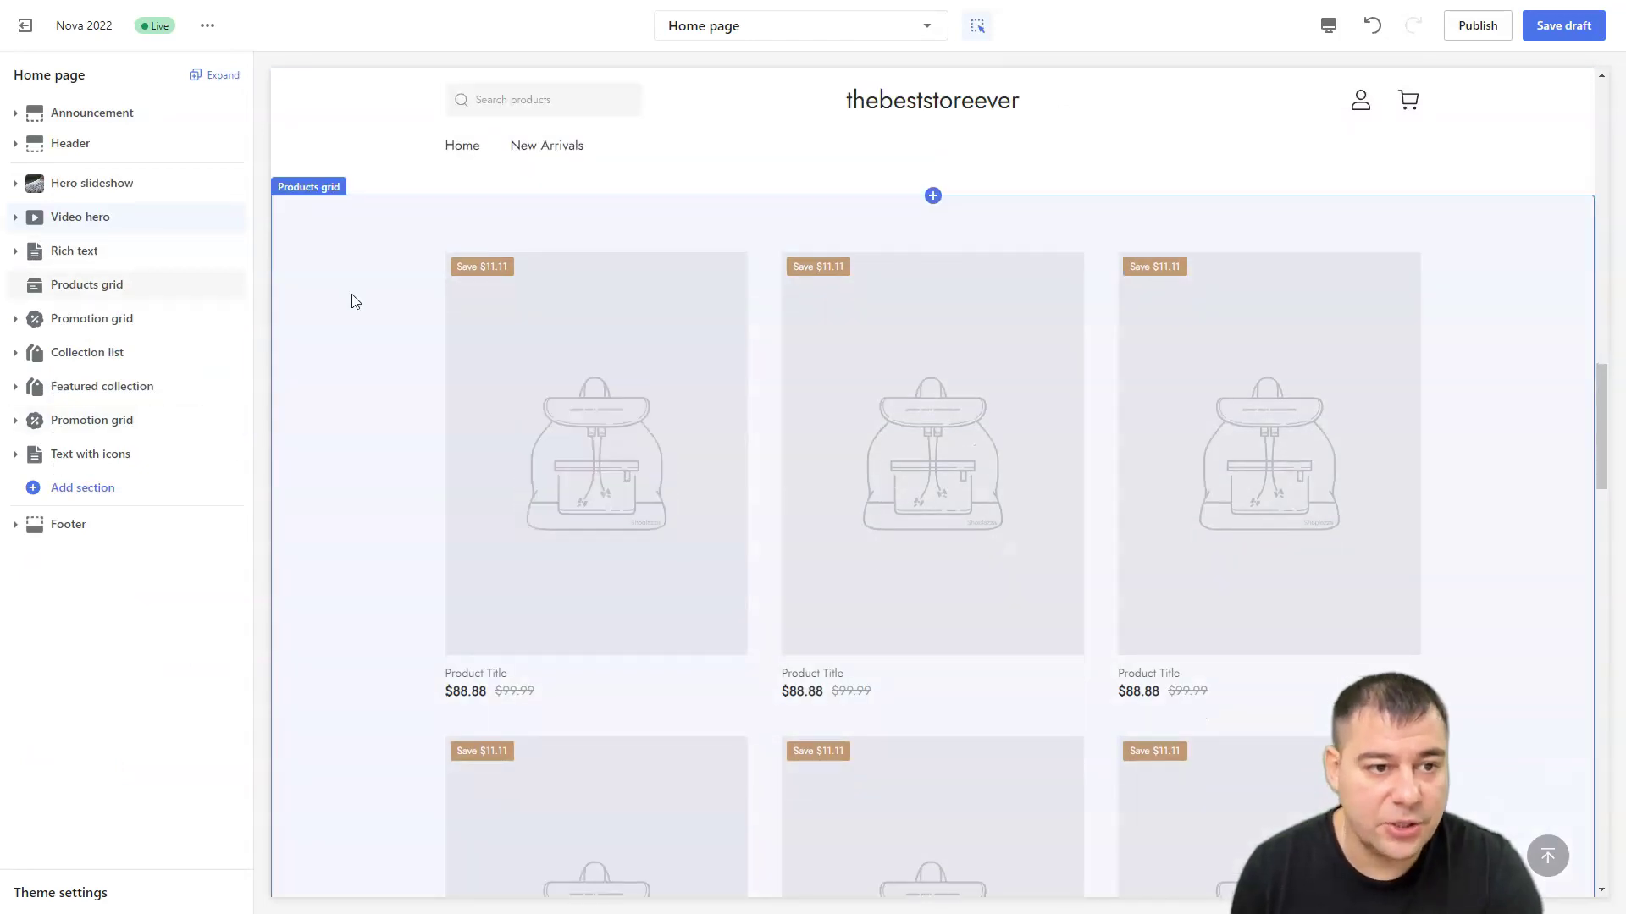
pyautogui.click(563, 408)
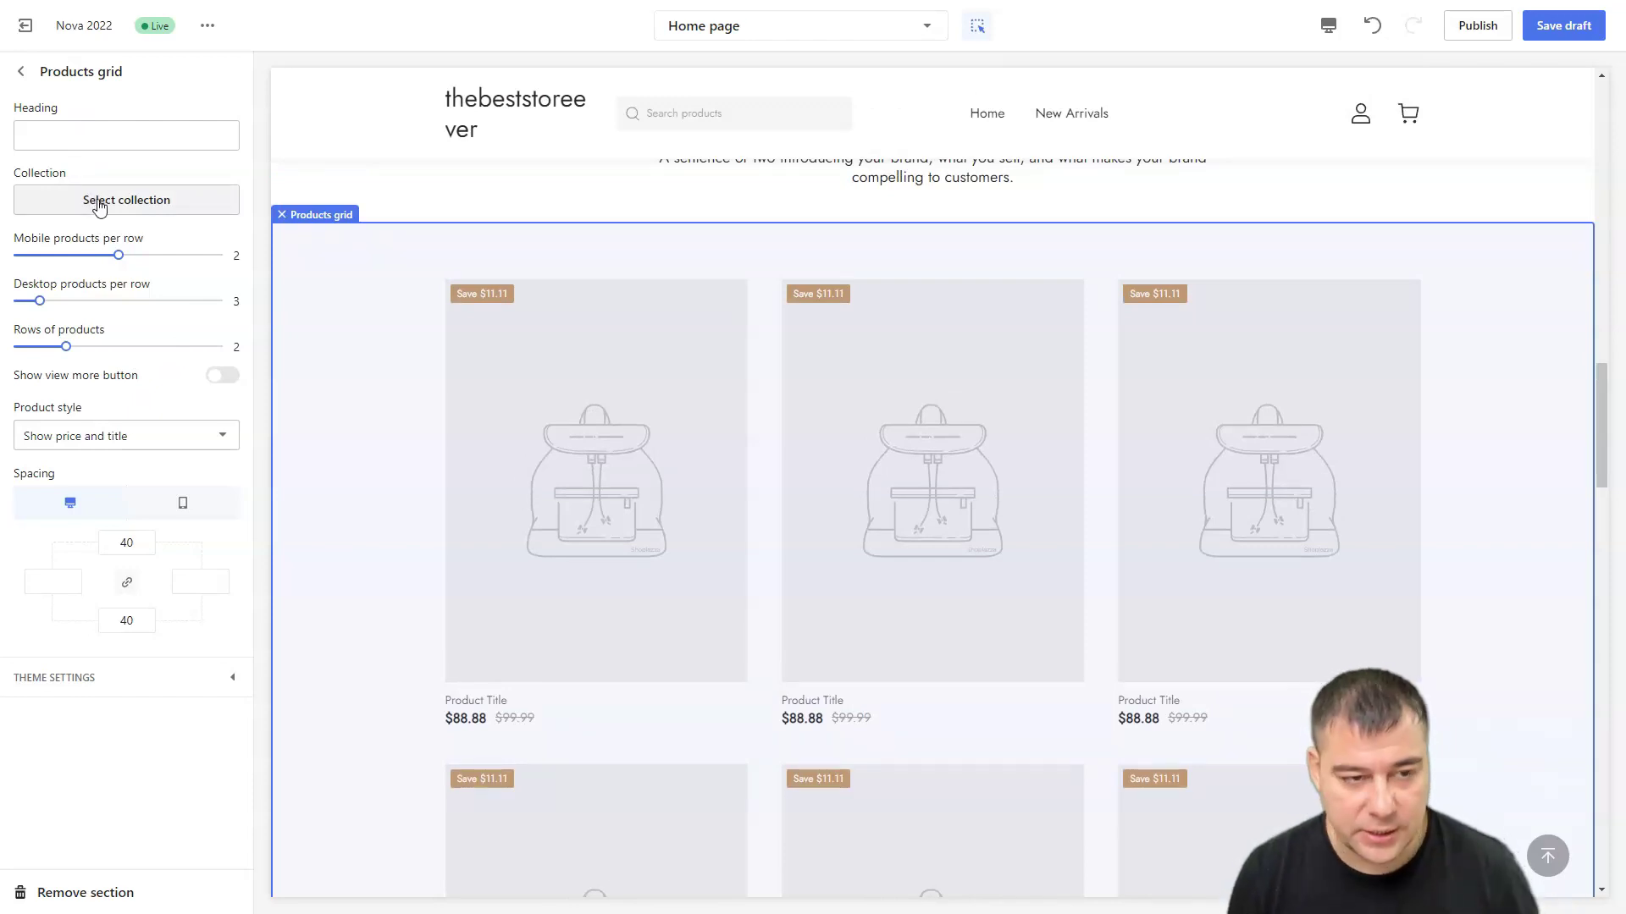
pyautogui.click(26, 79)
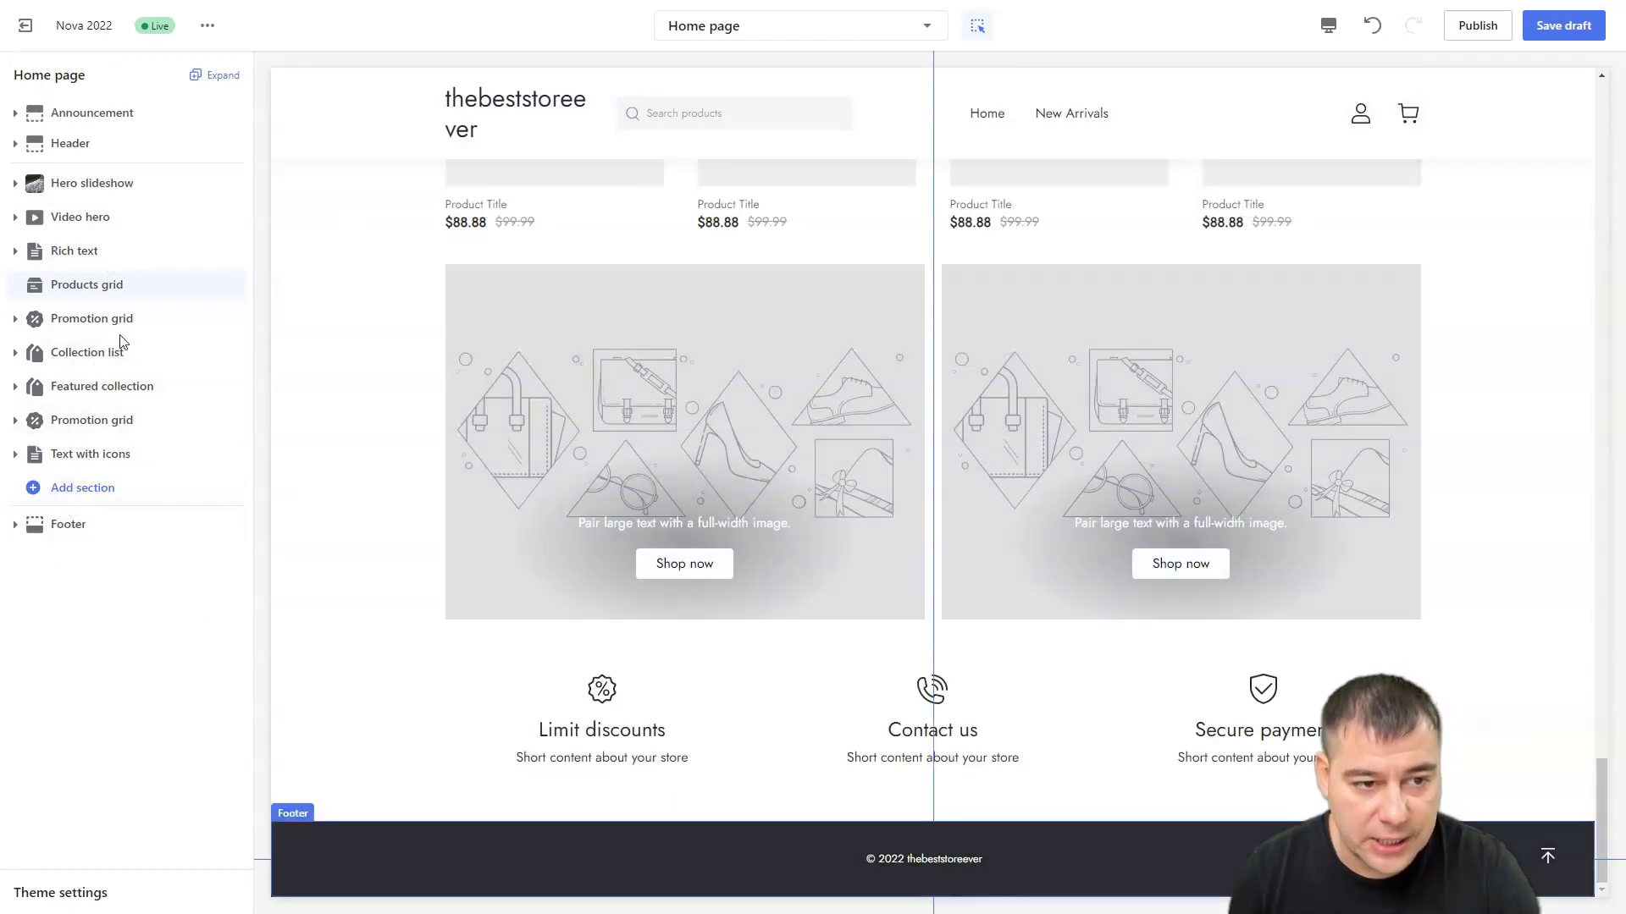
# Drag the Collection list section below Featured collection in the sidebar
pyautogui.moveTo(235, 352)
pyautogui.moveTo(234, 352); pyautogui.dragTo(182, 388)
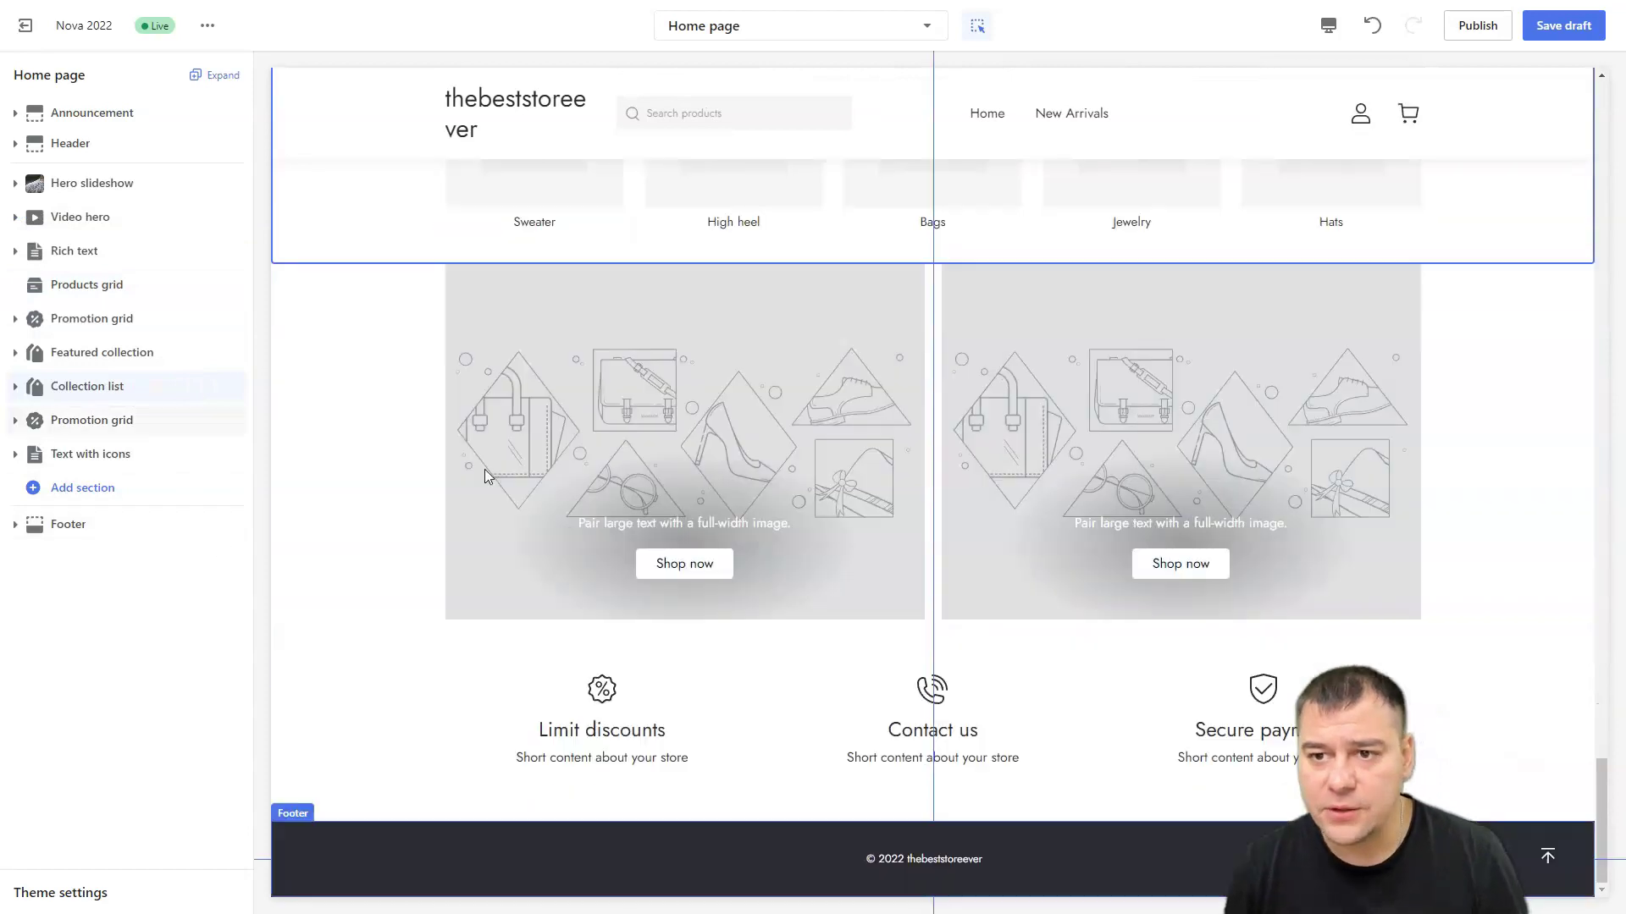
pyautogui.scroll(15, 743, 467)
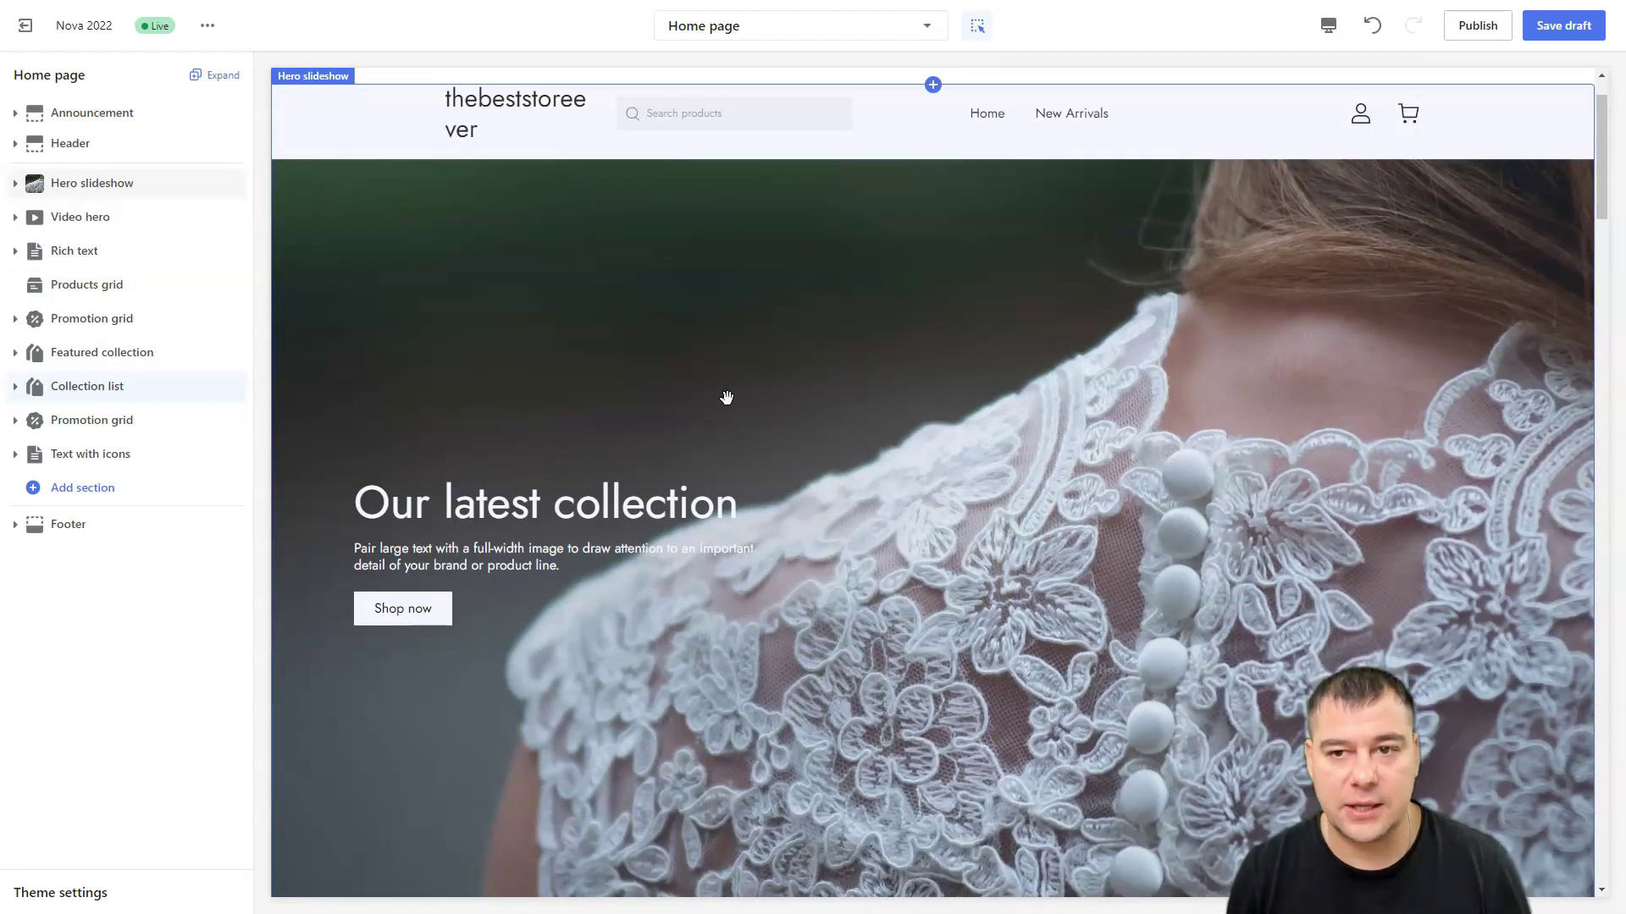
pyautogui.click(1331, 26)
pyautogui.click(1351, 72)
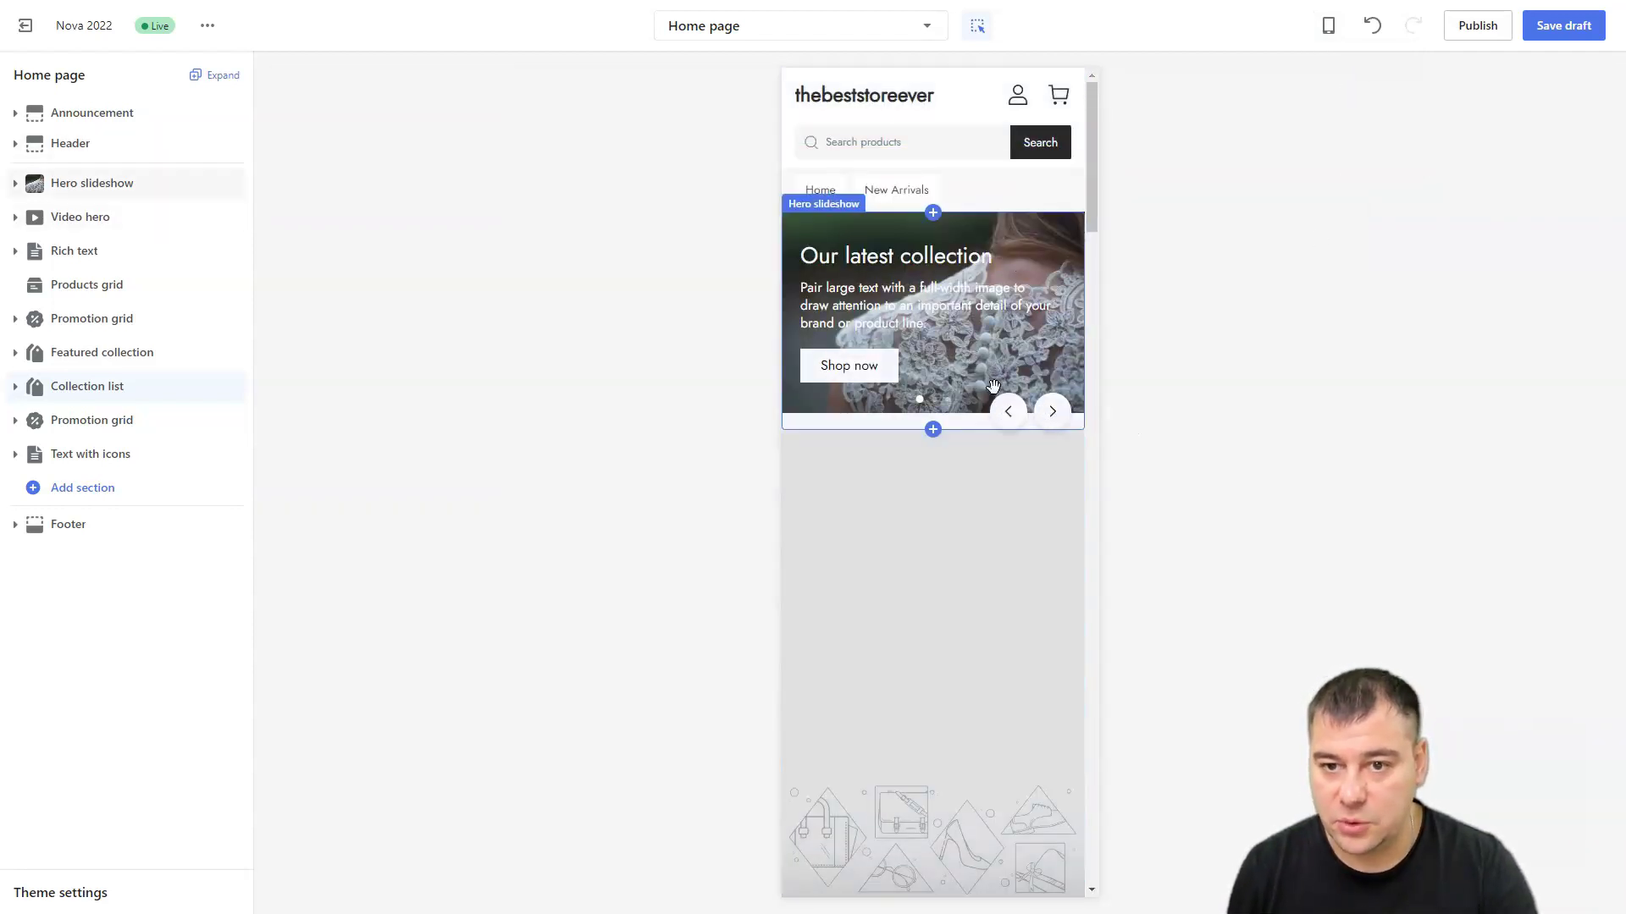
pyautogui.scroll(-10, 993, 386)
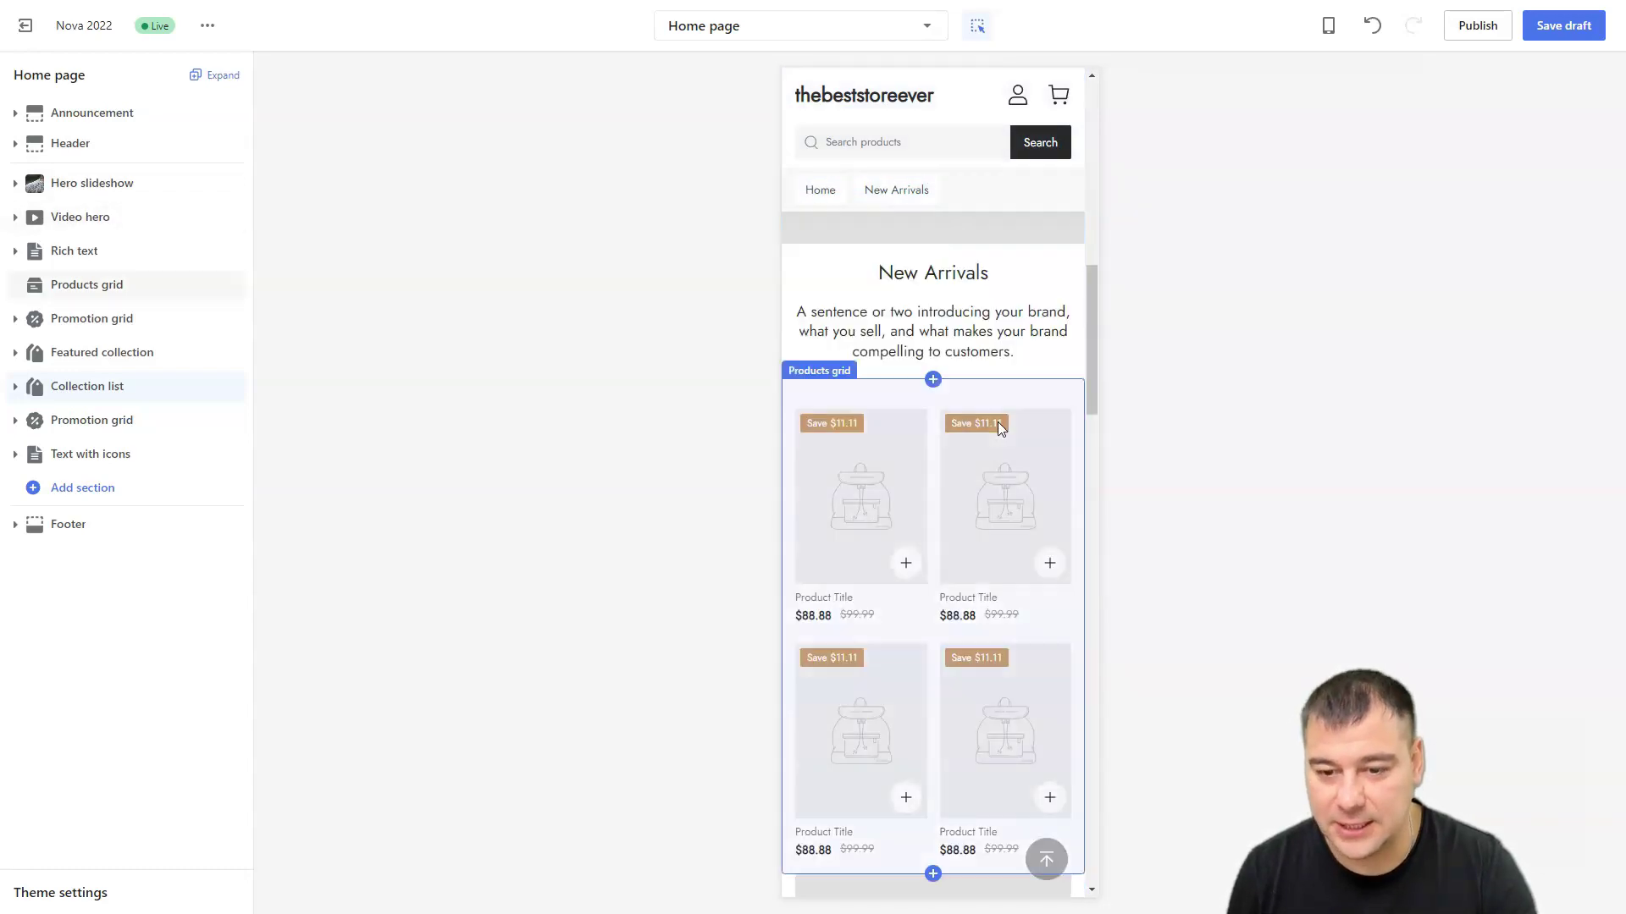
pyautogui.scroll(10, 996, 421)
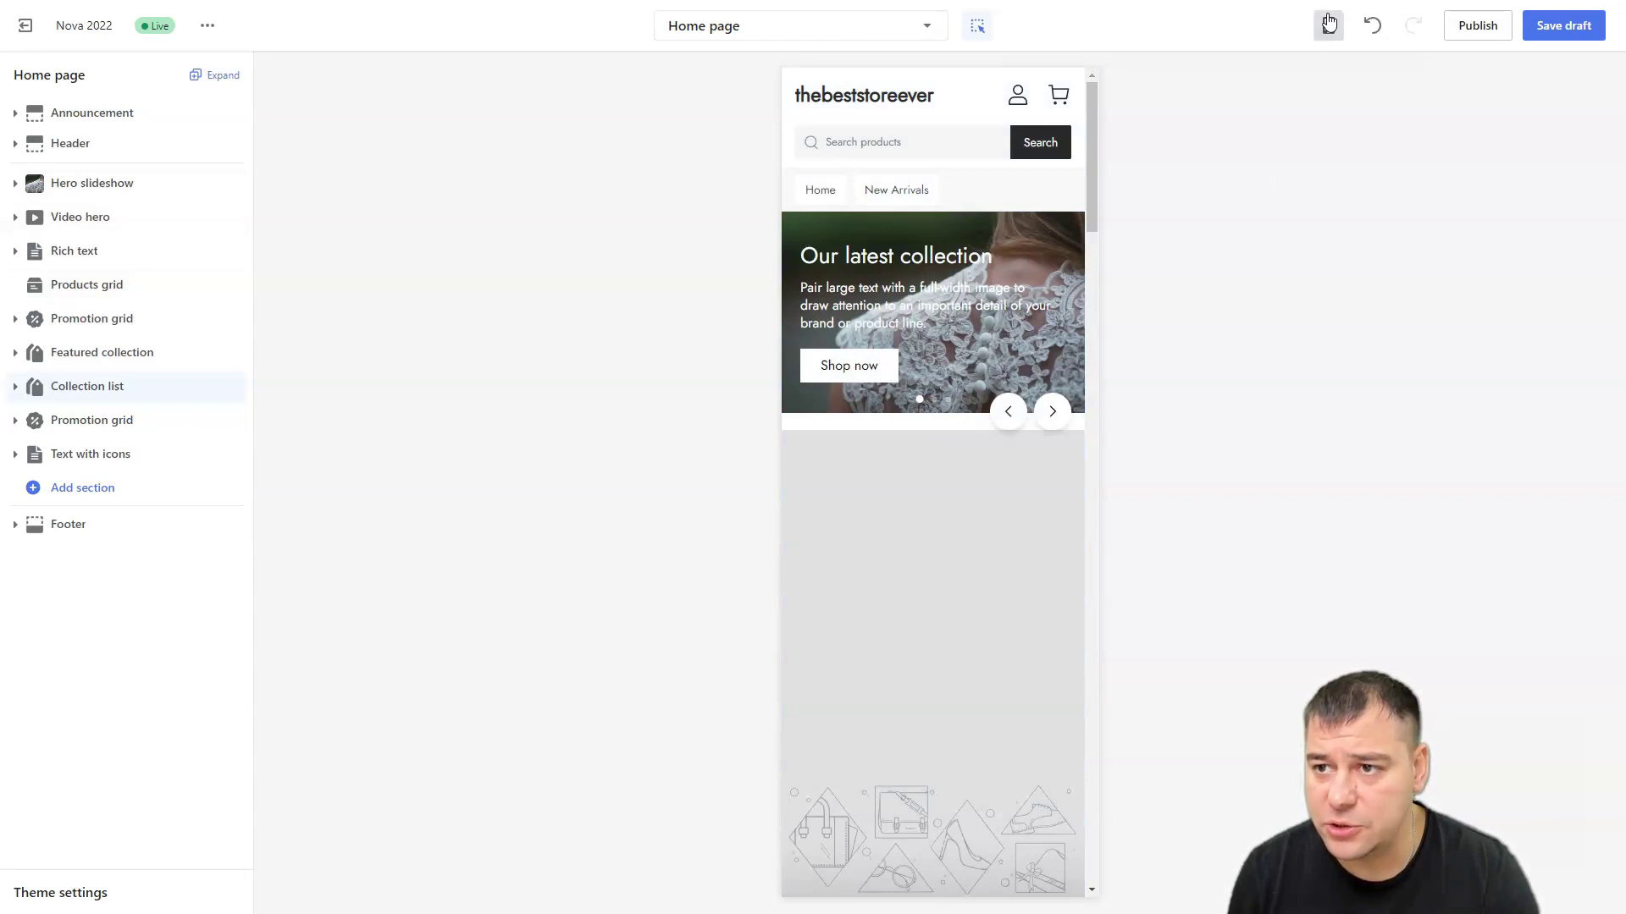
pyautogui.click(1329, 25)
pyautogui.click(1359, 159)
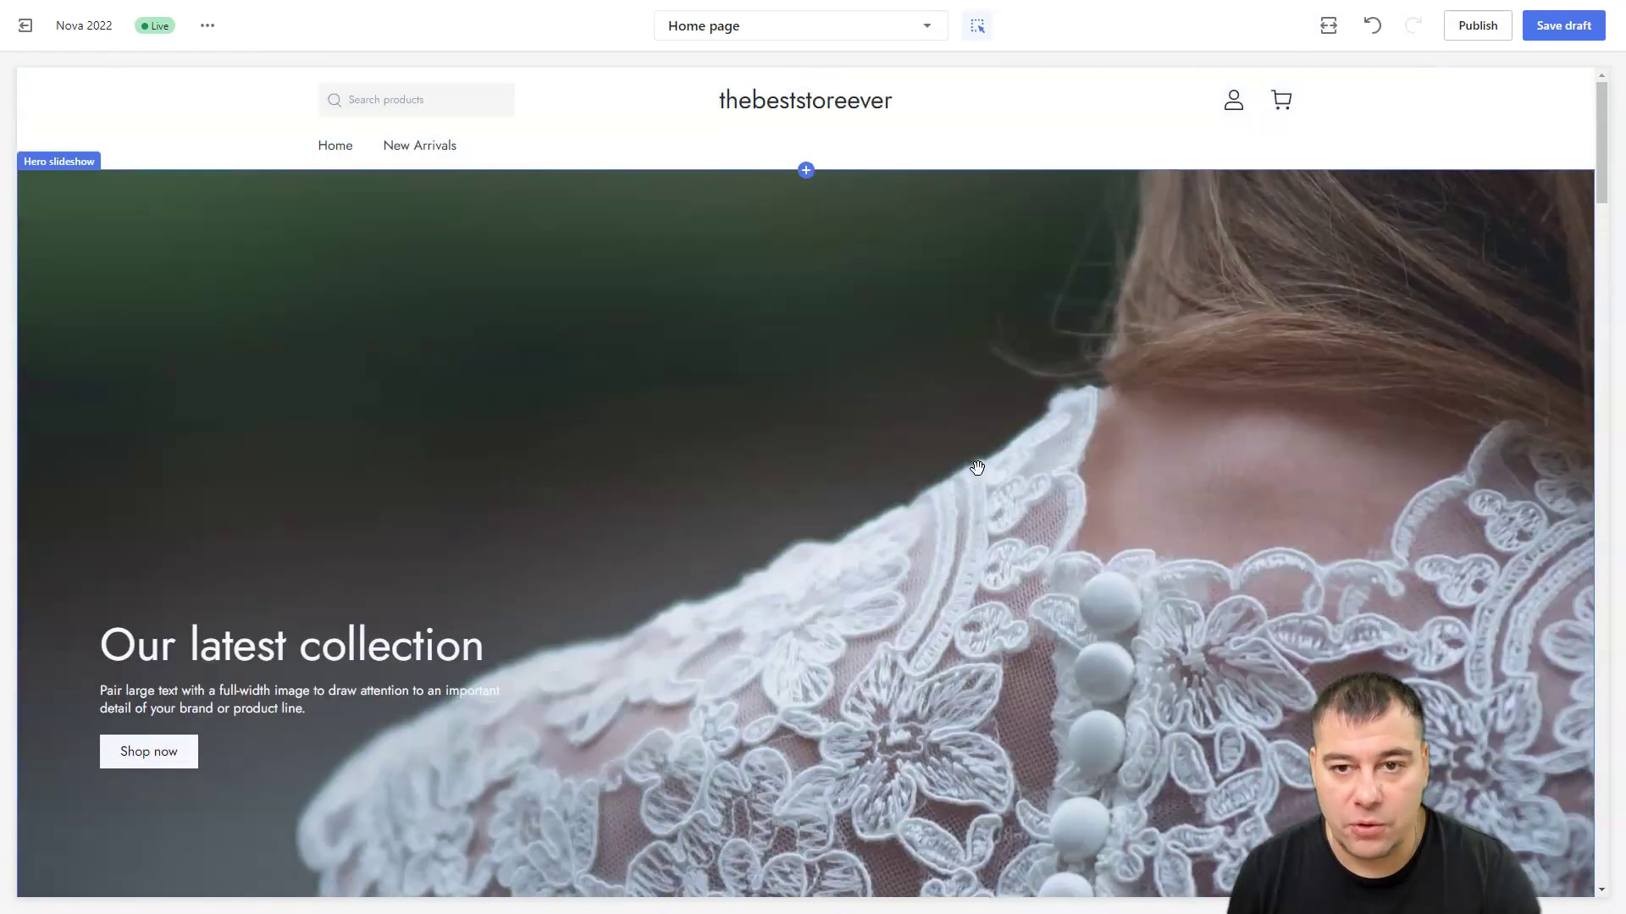
pyautogui.scroll(-8, 977, 467)
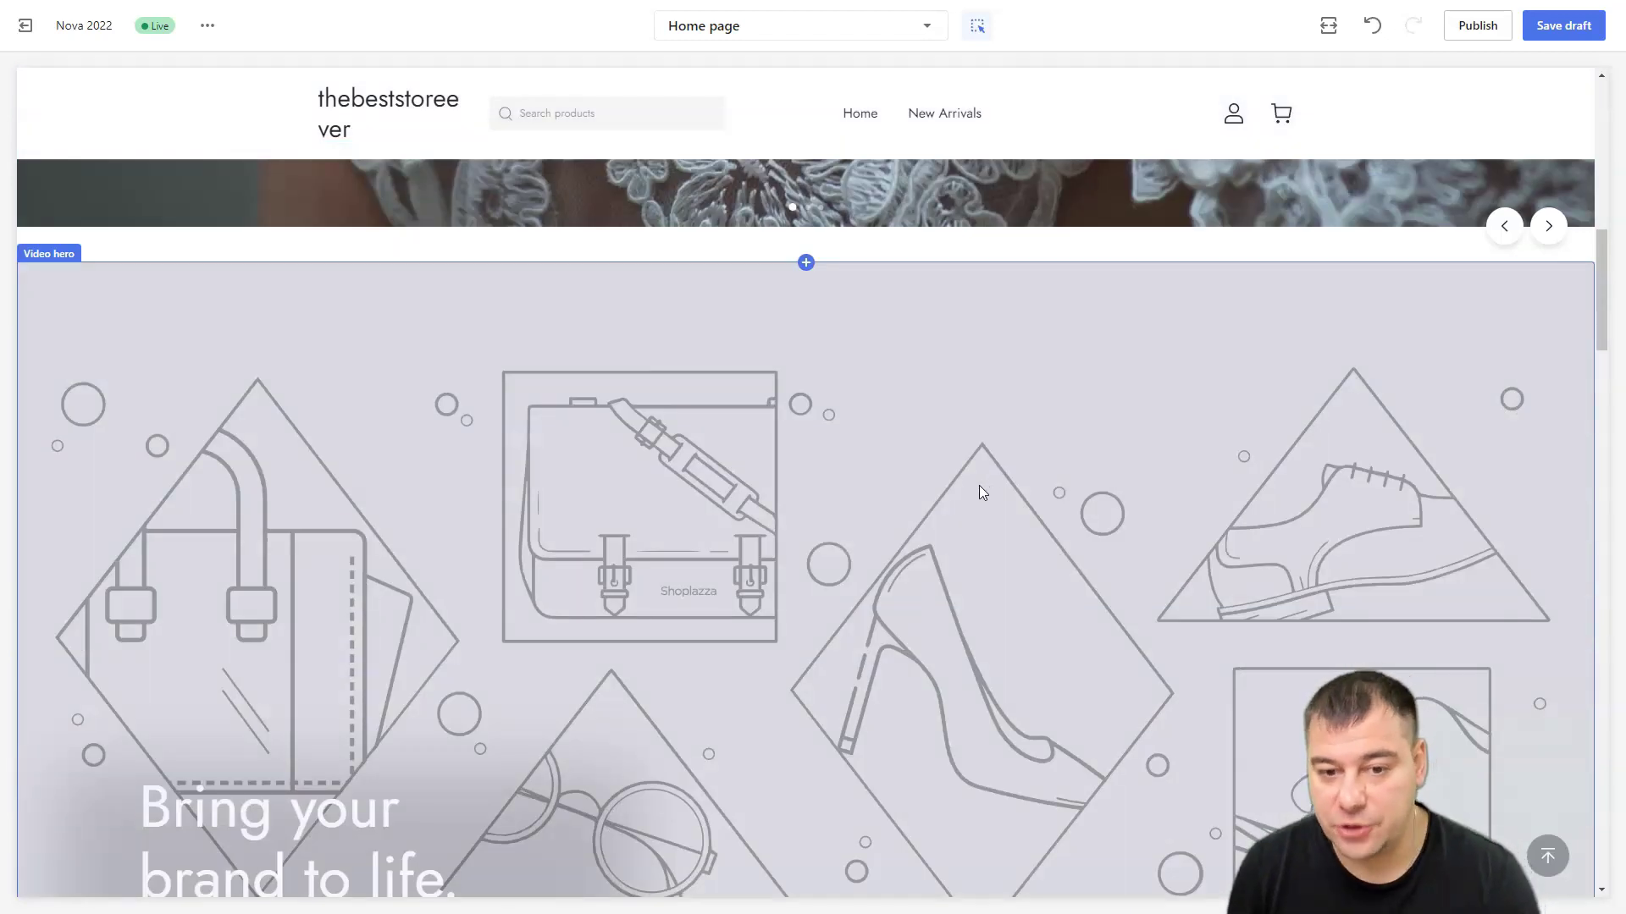
pyautogui.scroll(8, 979, 485)
pyautogui.scroll(-1, 974, 496)
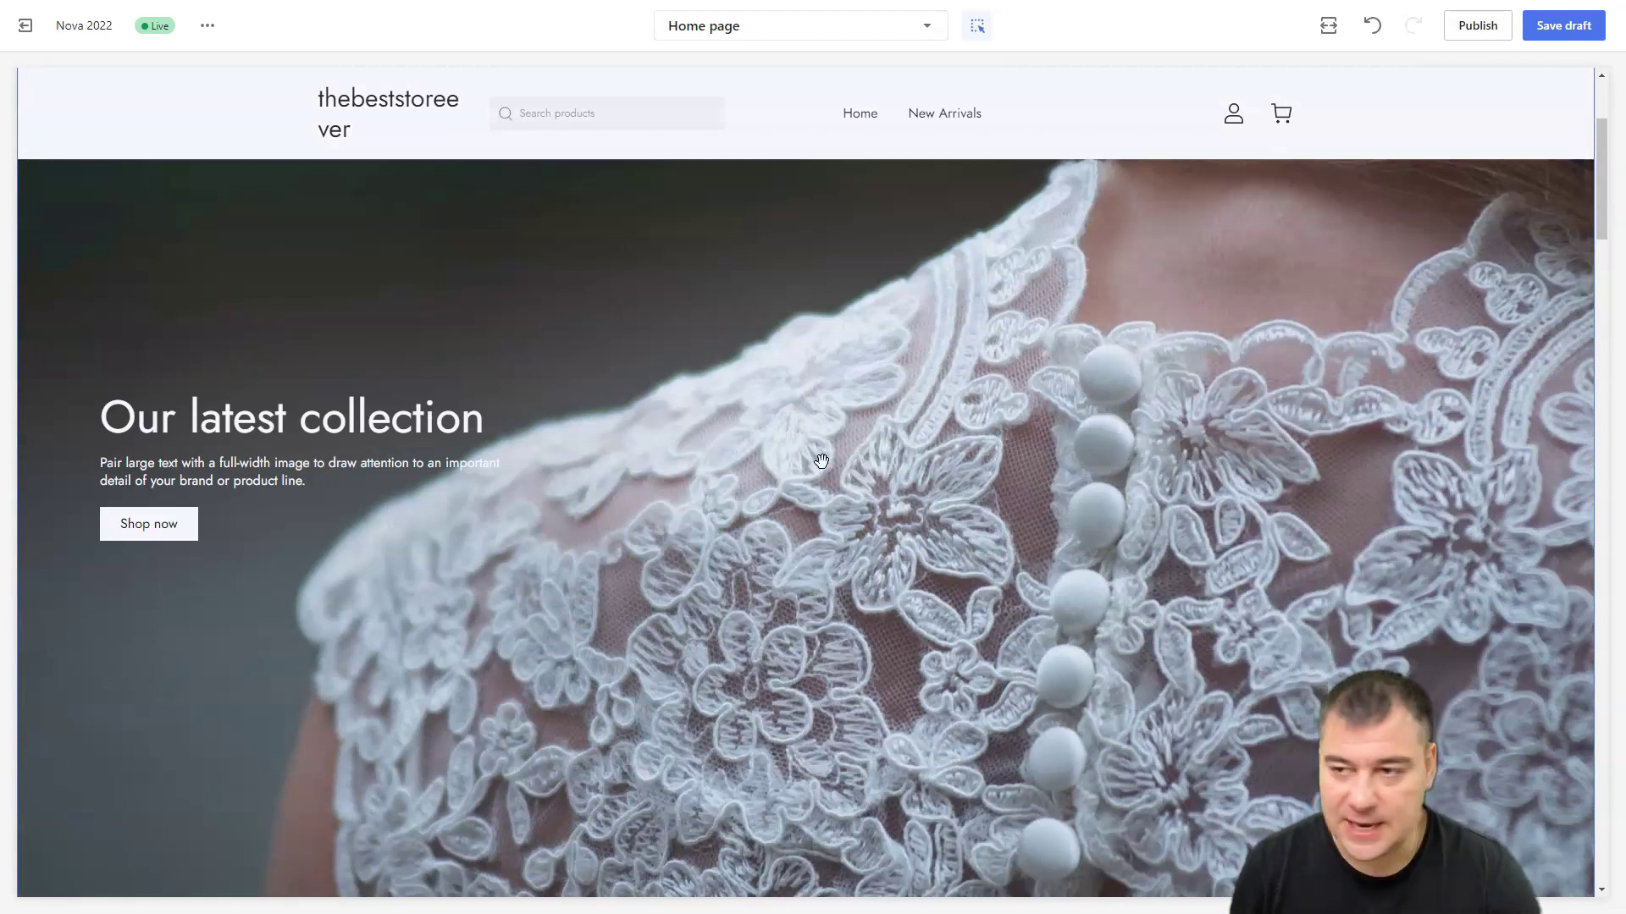
pyautogui.click(1329, 25)
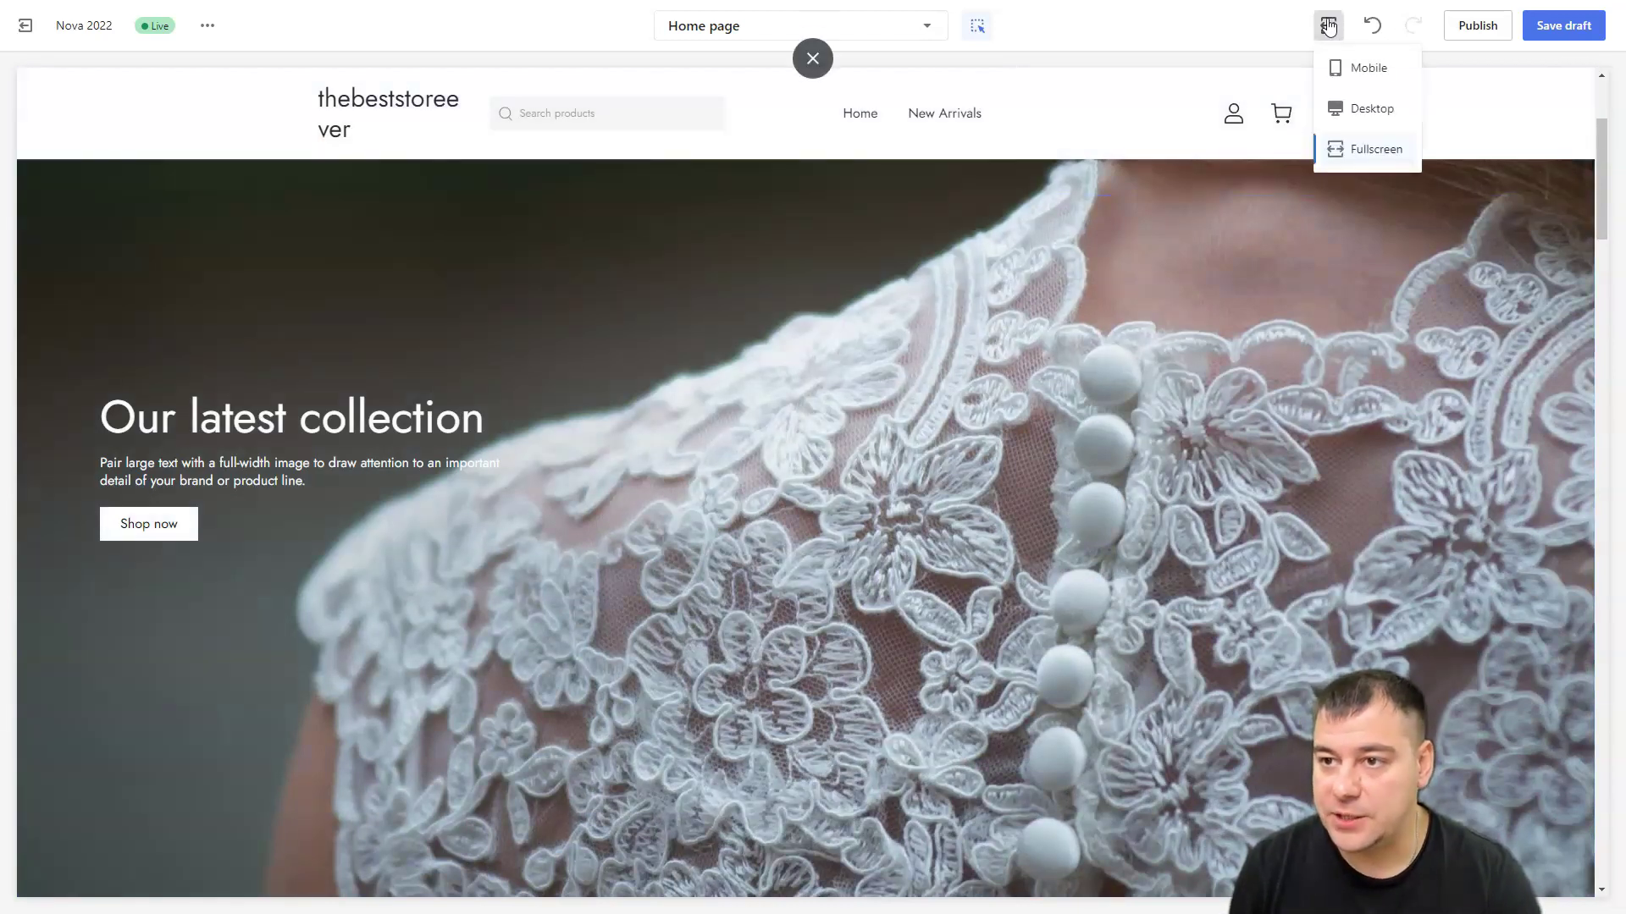
pyautogui.click(1372, 108)
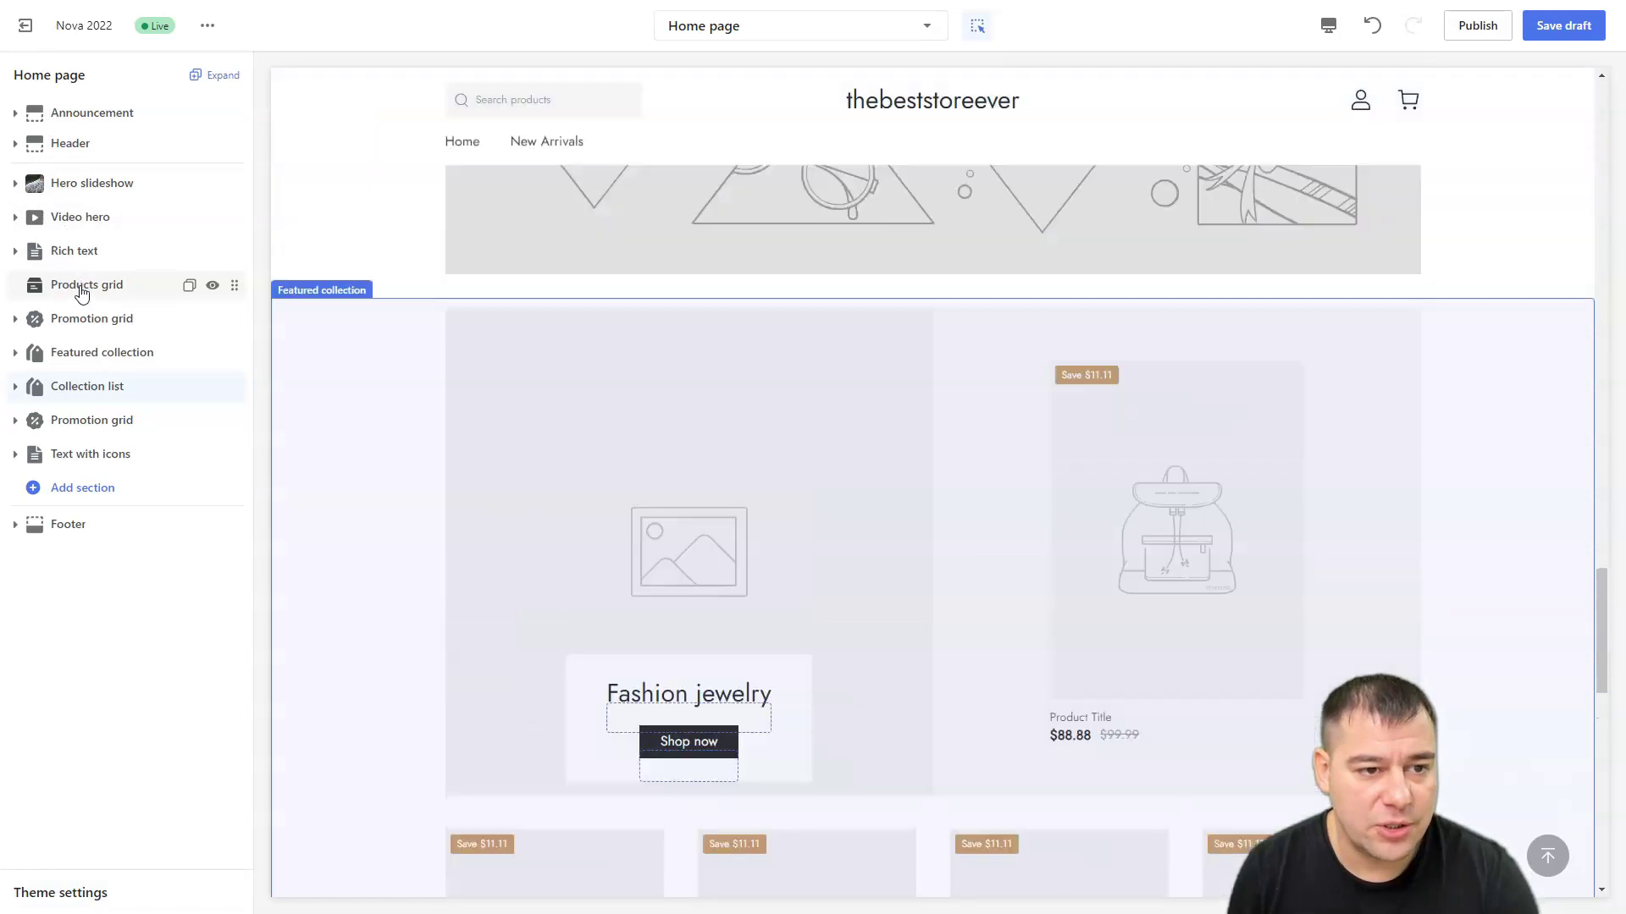
pyautogui.click(83, 288)
pyautogui.click(20, 76)
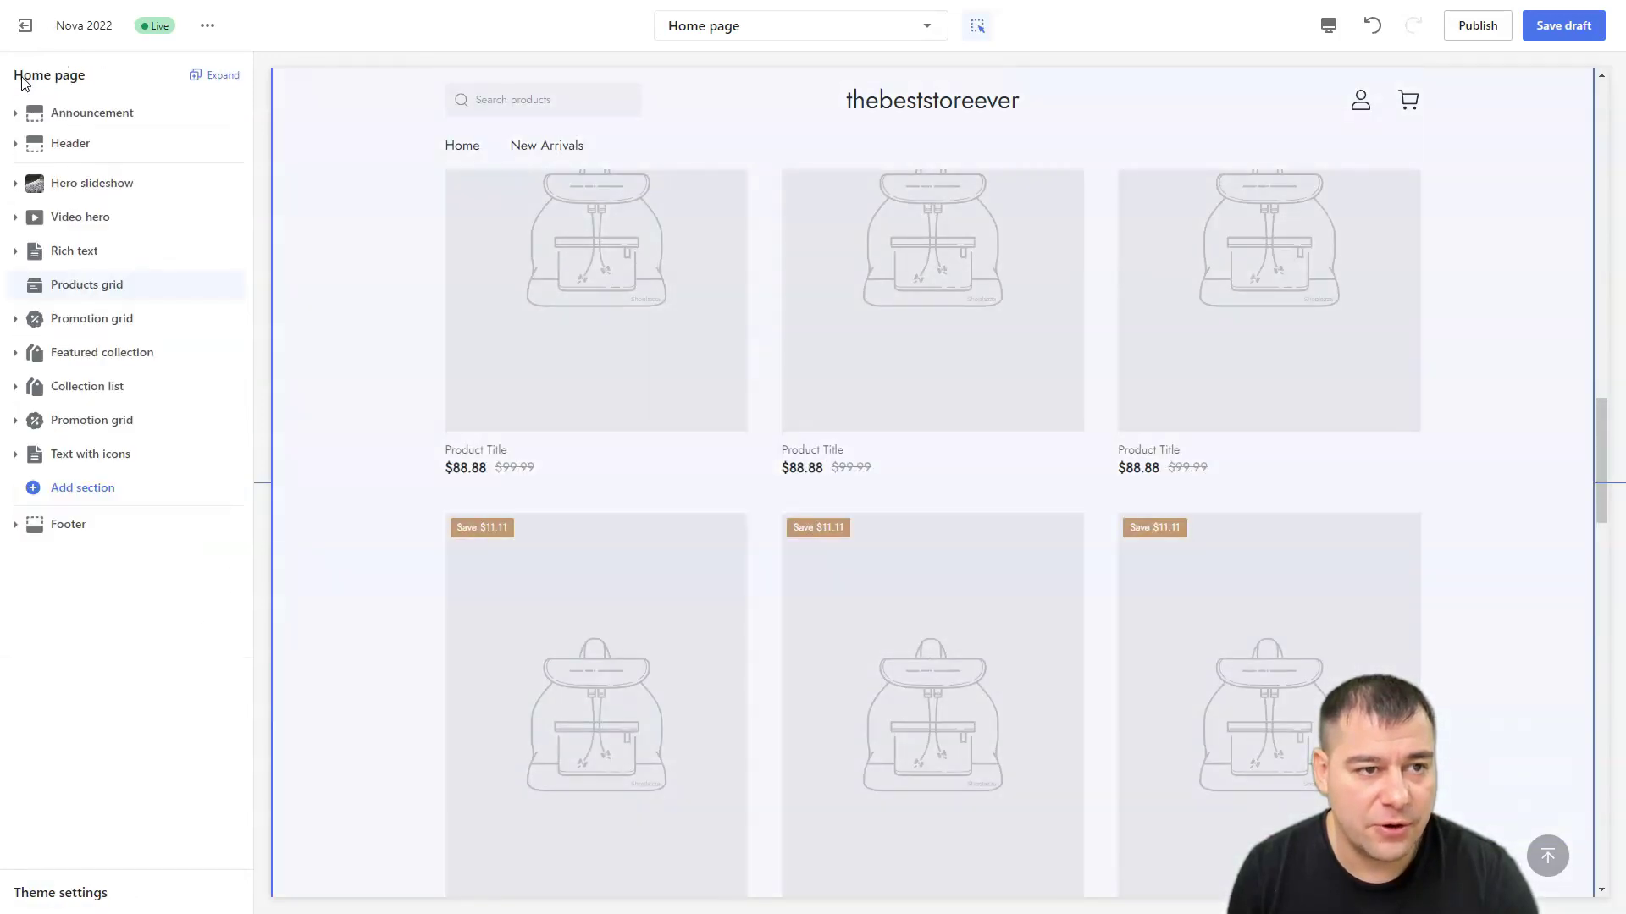
# Save the home page edits as a draft and leave the theme editor
pyautogui.click(25, 31)
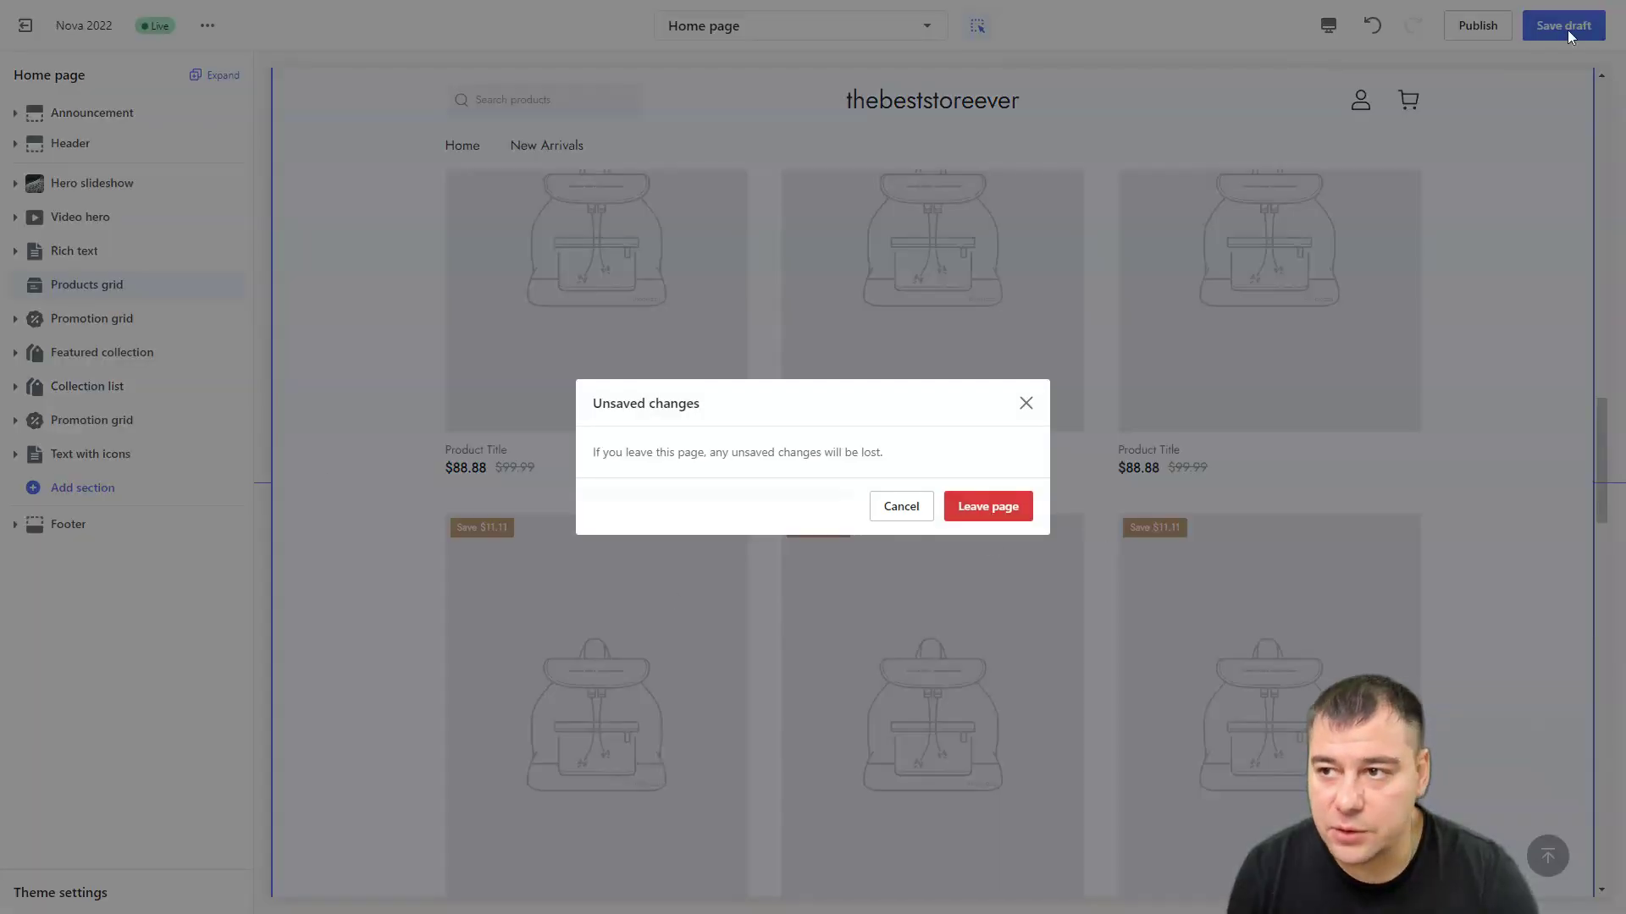
pyautogui.click(898, 506)
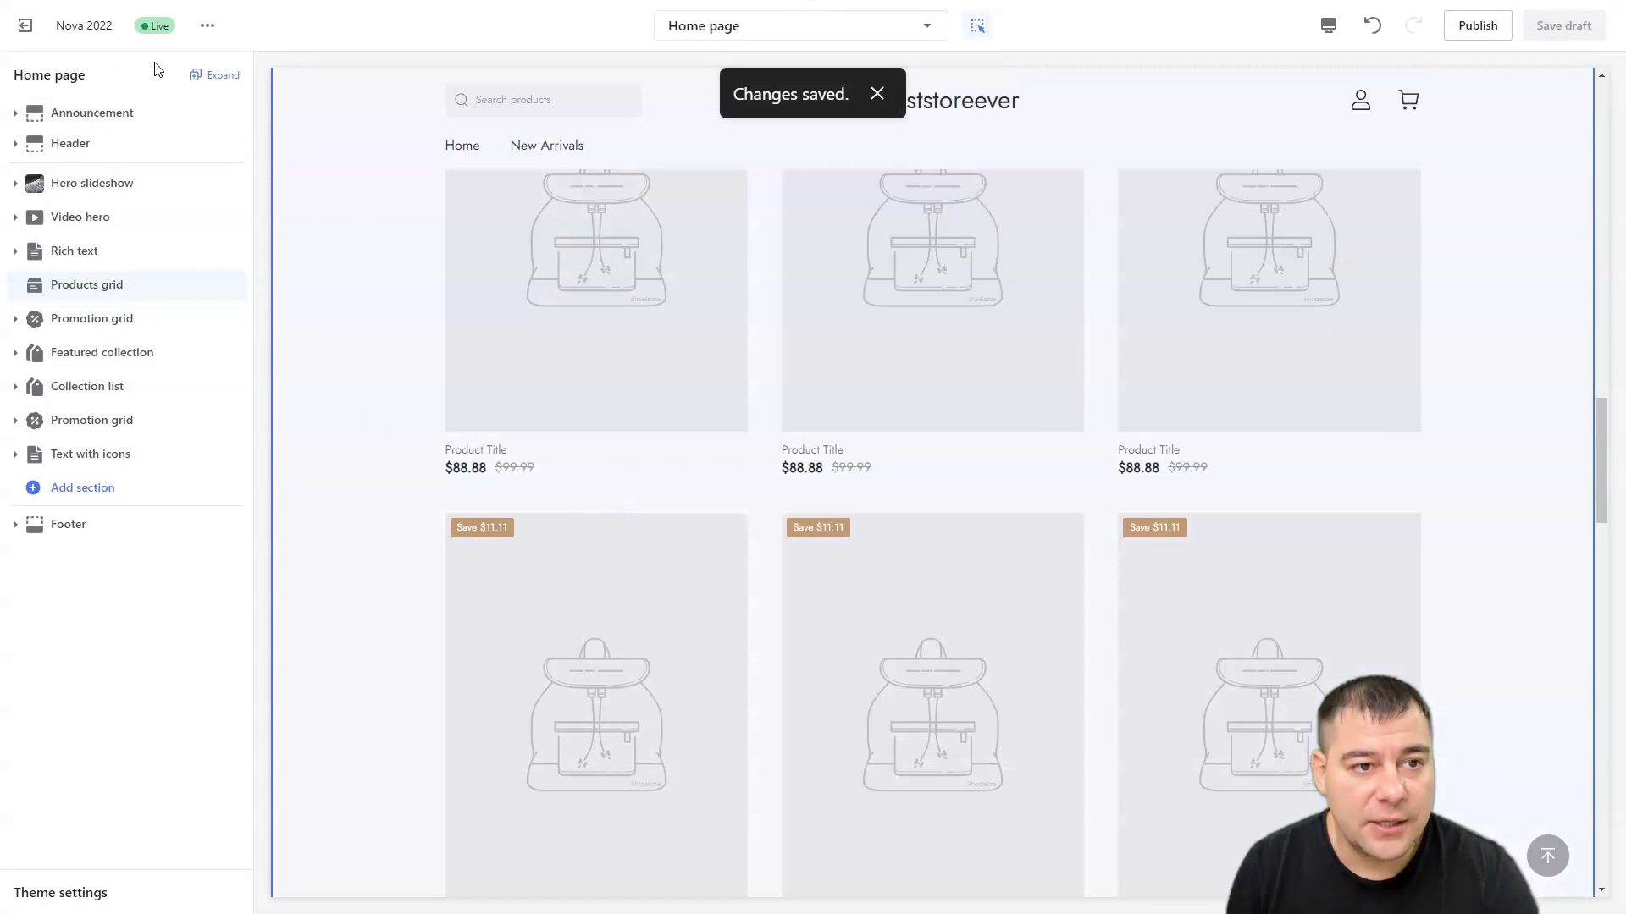
pyautogui.click(25, 26)
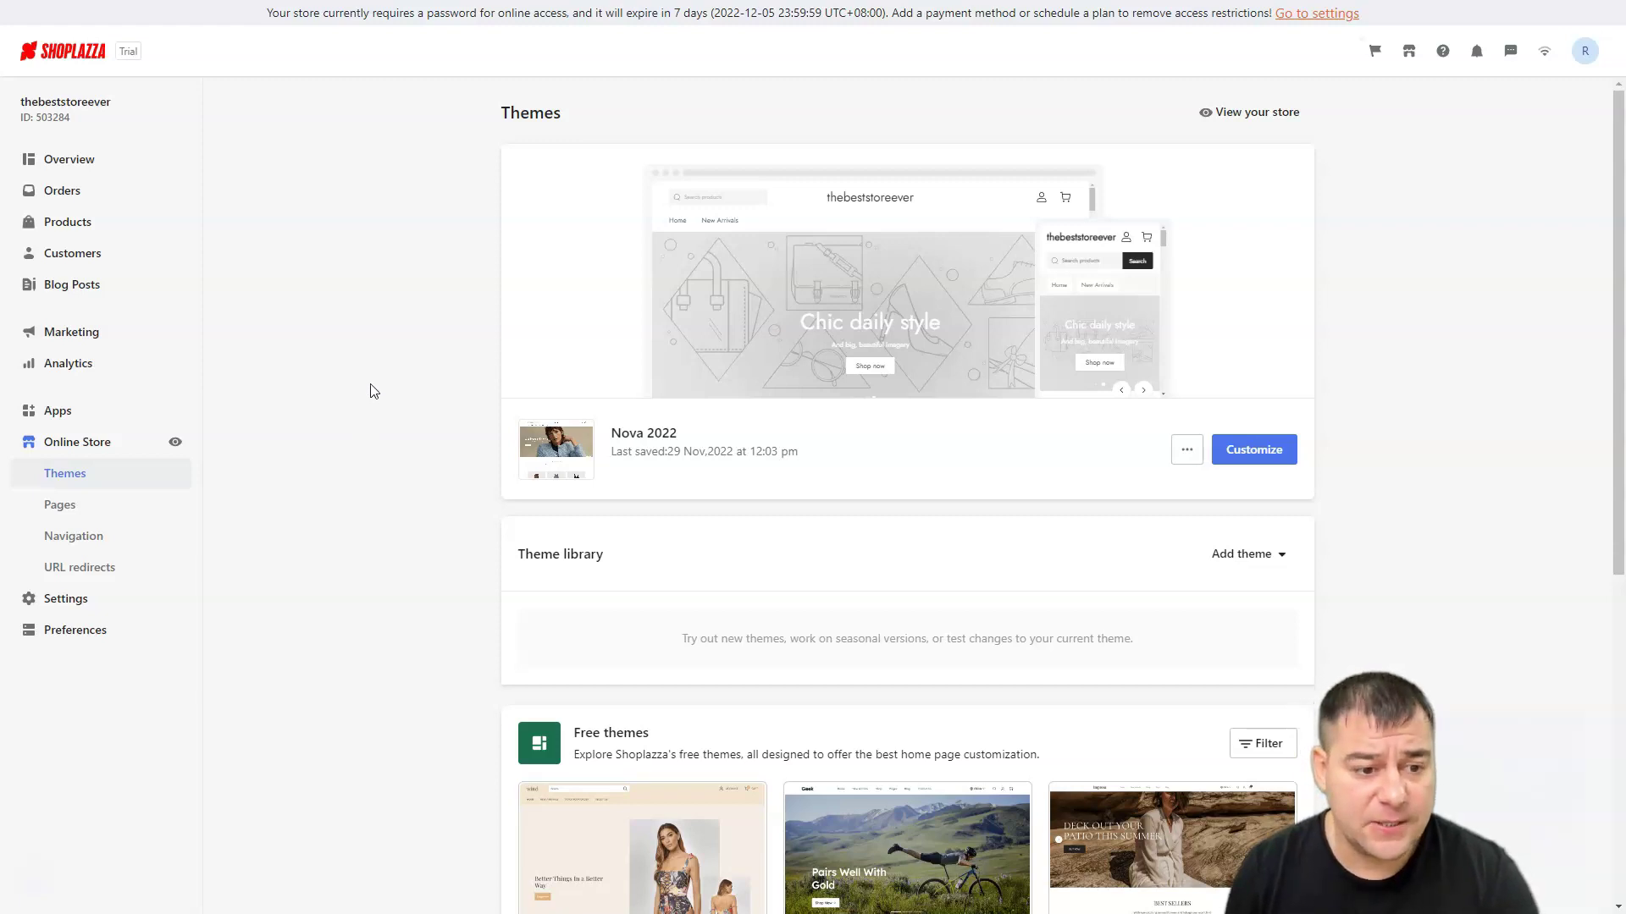
# Visit the store Settings, collapse them, and return to the Overview dashboard
pyautogui.click(76, 600)
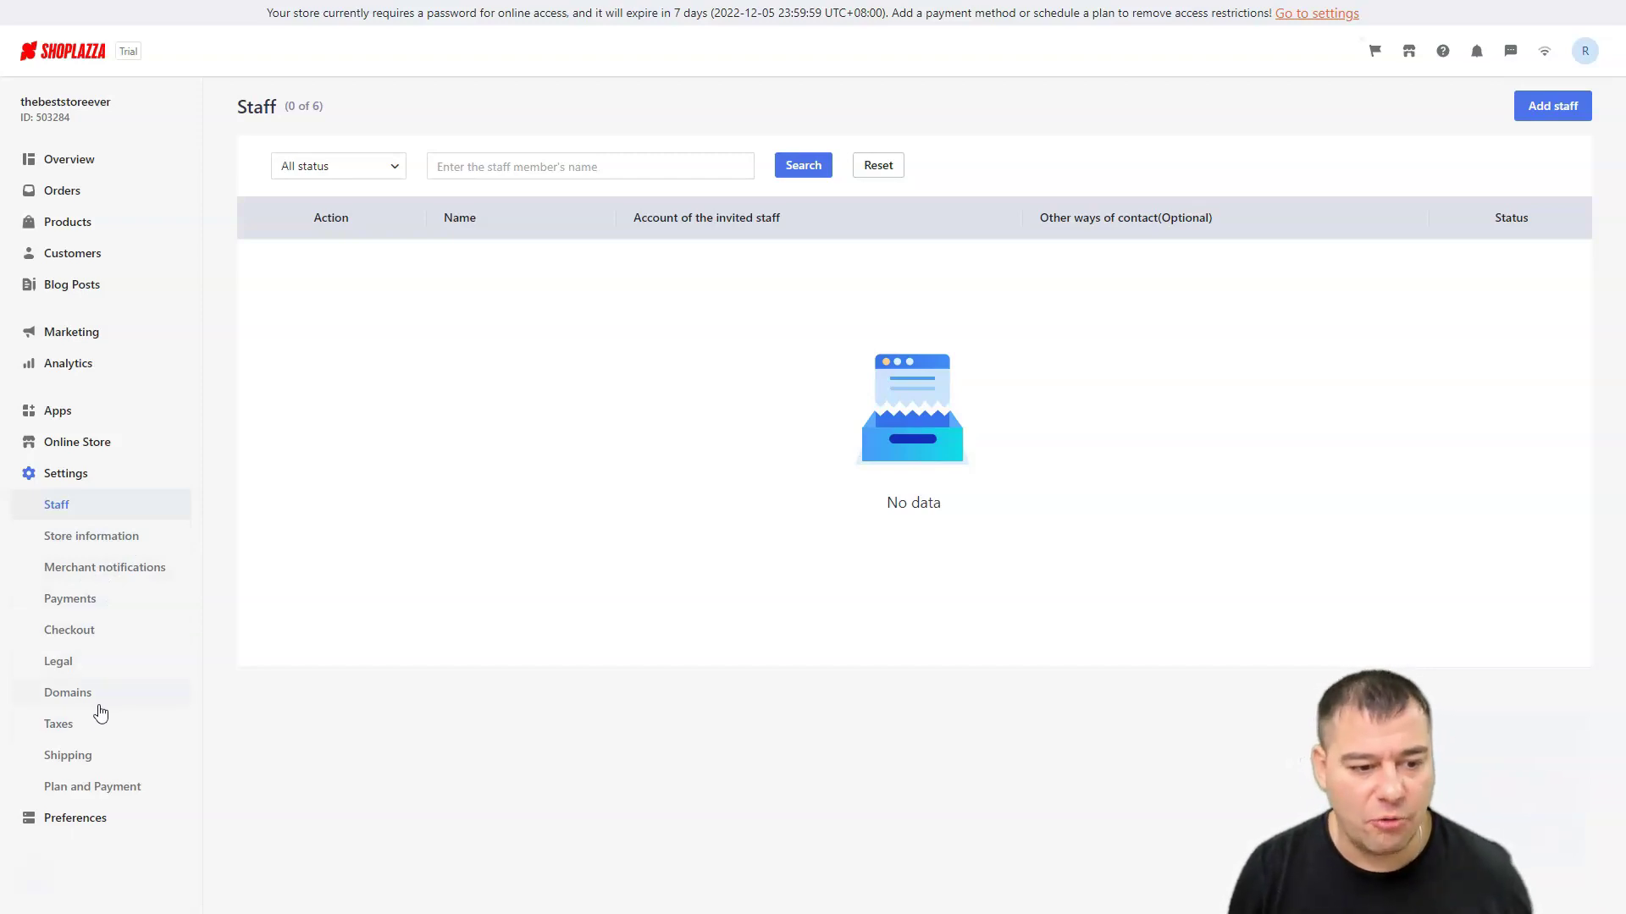
pyautogui.click(38, 479)
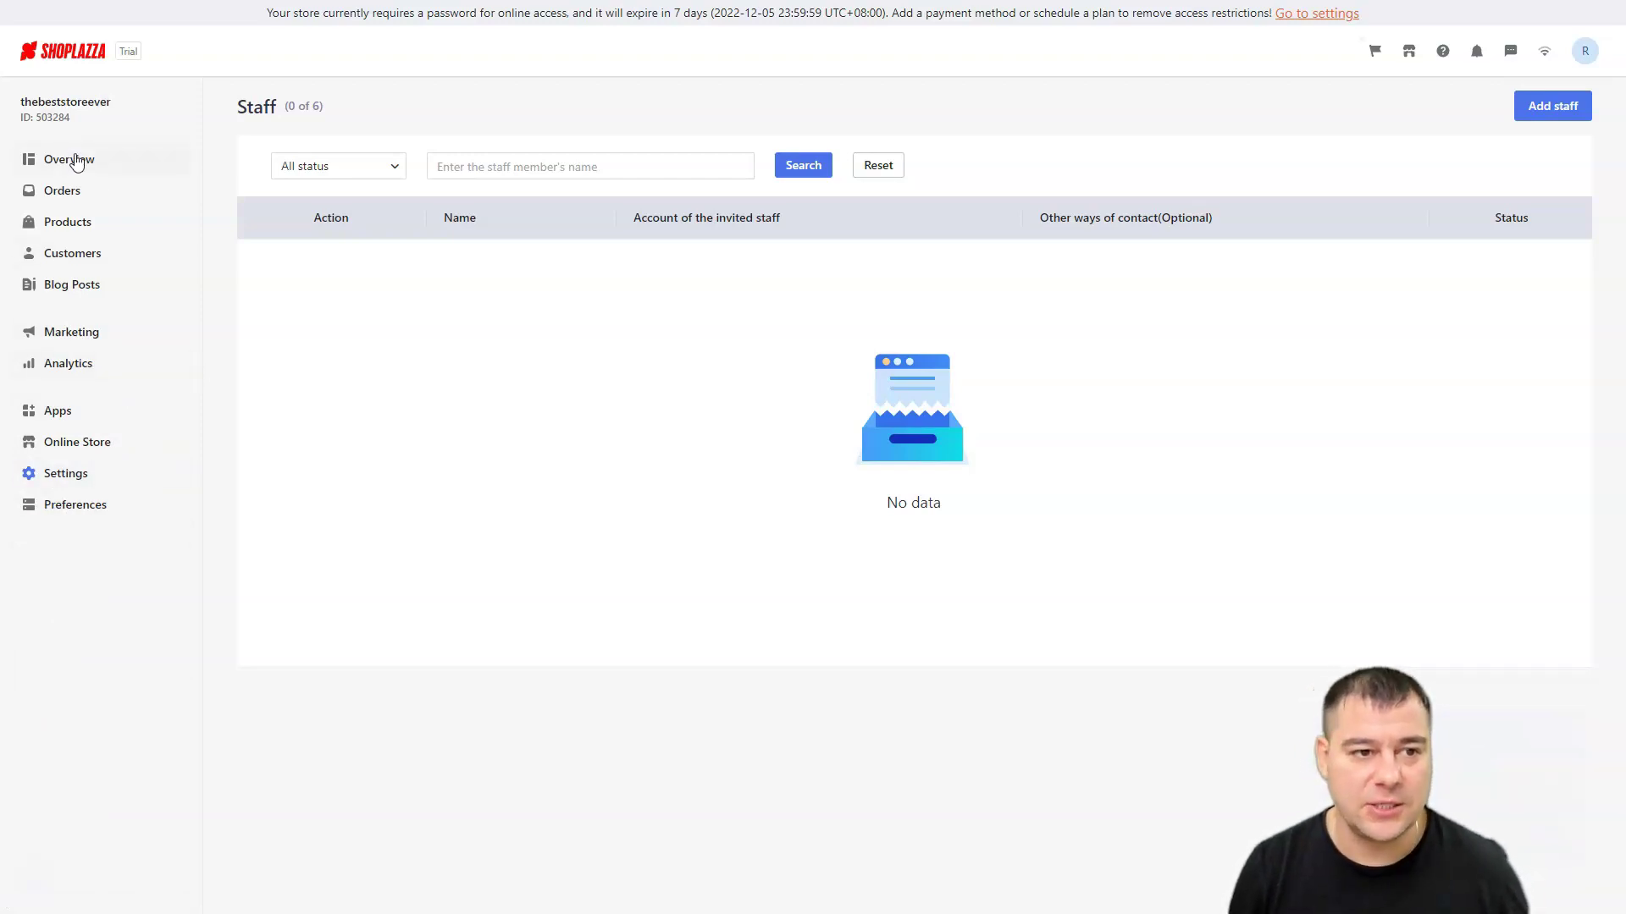
pyautogui.click(68, 159)
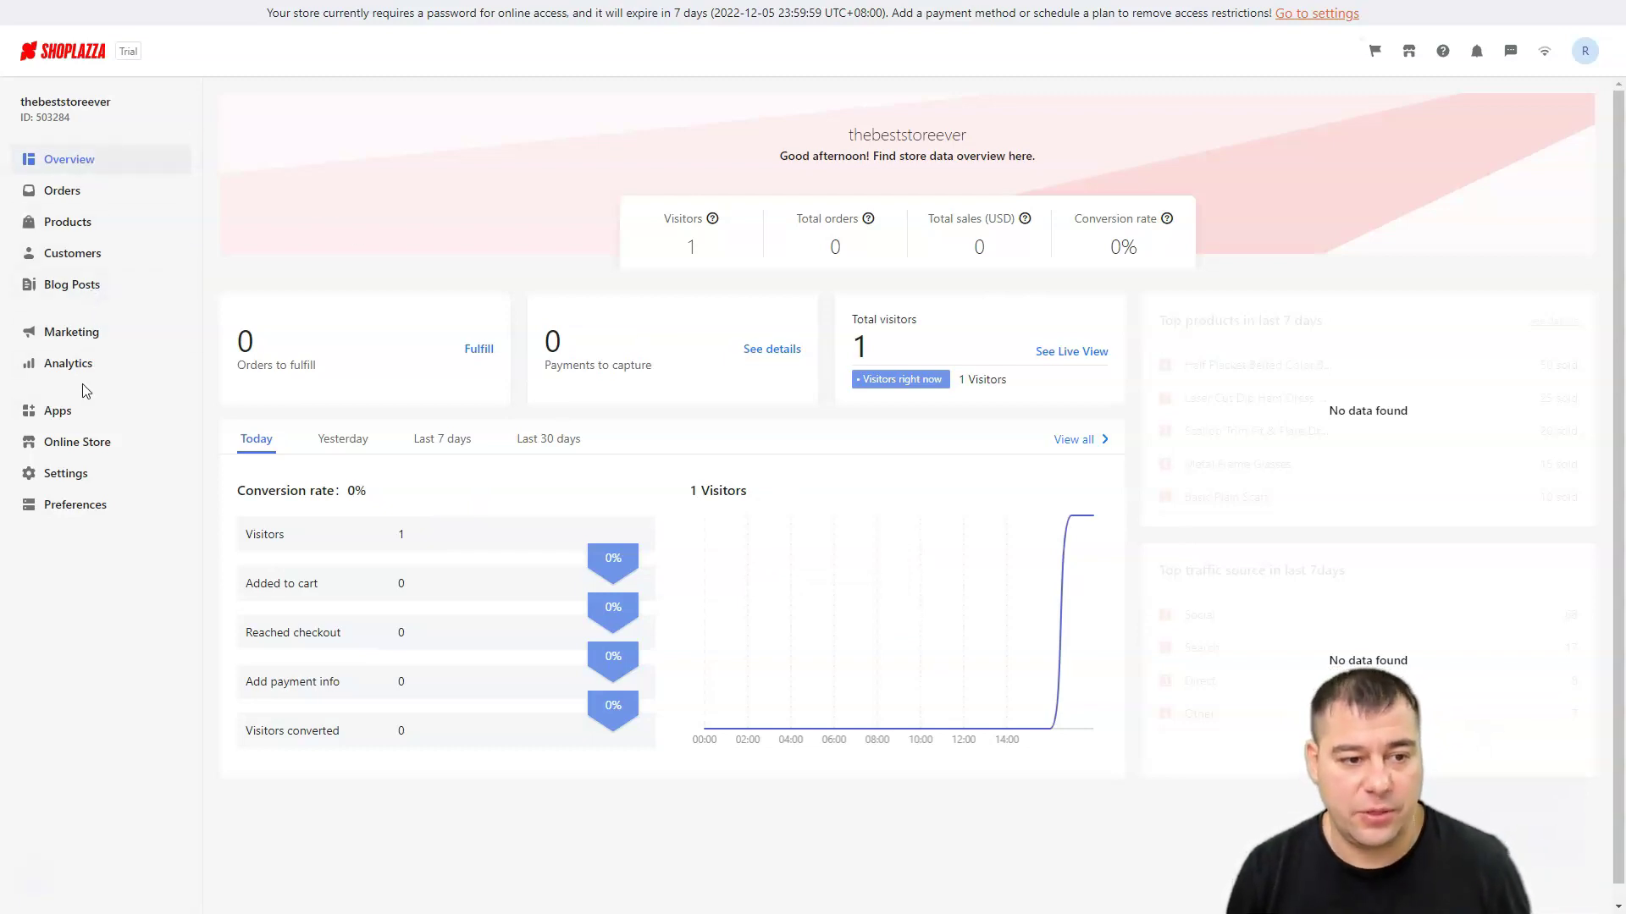
# Go back to Online Store to reload the Themes page
pyautogui.click(49, 436)
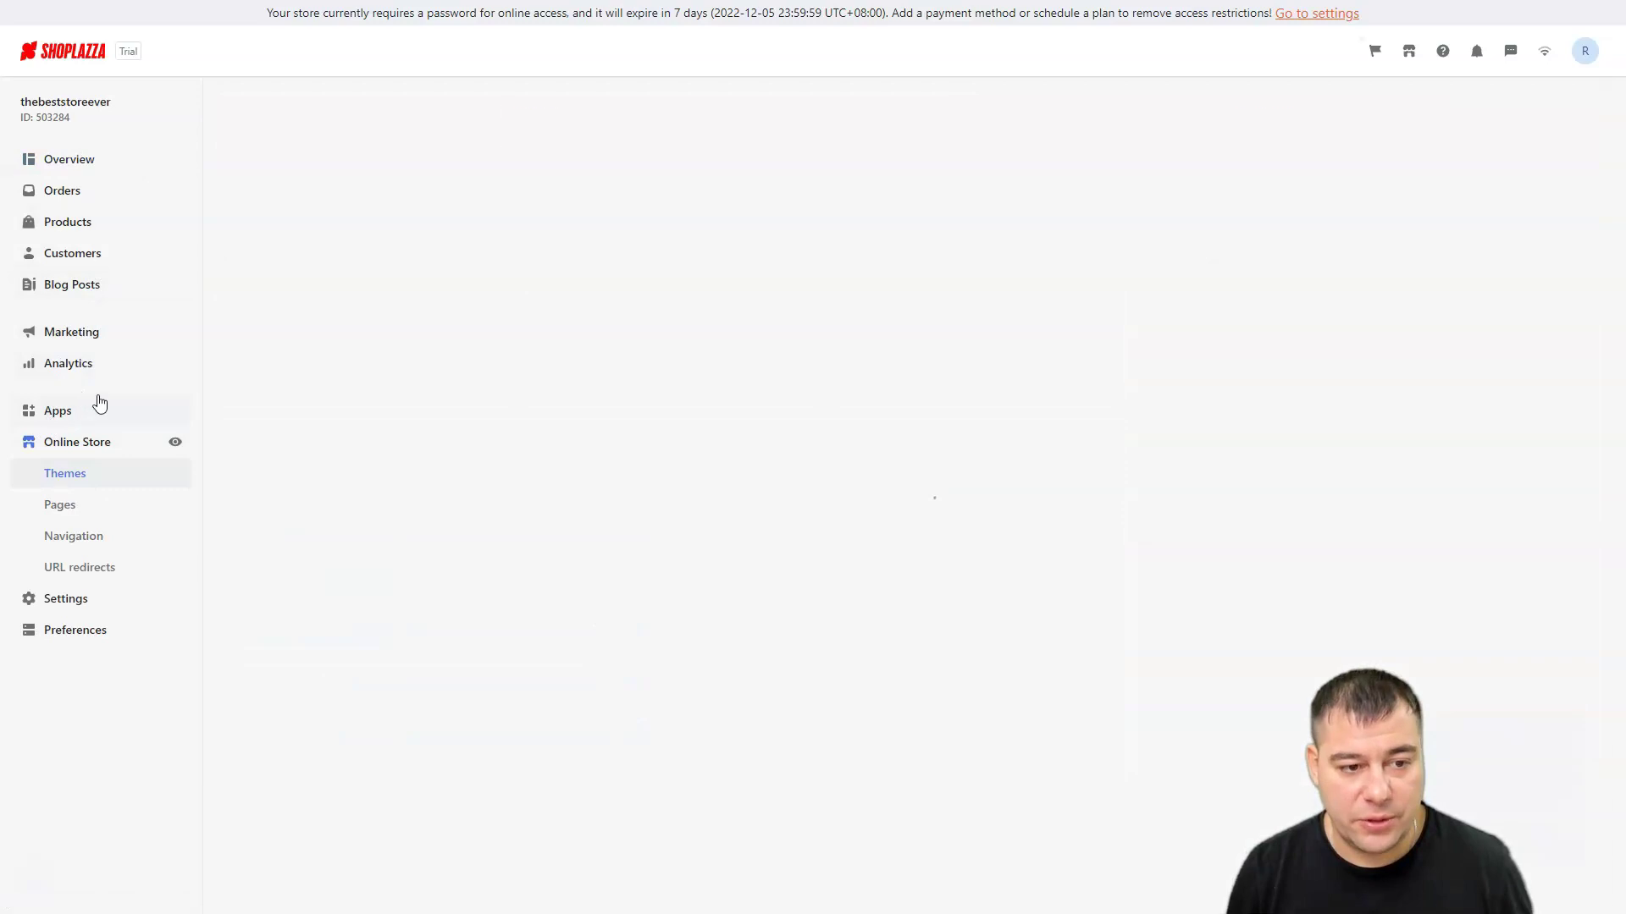